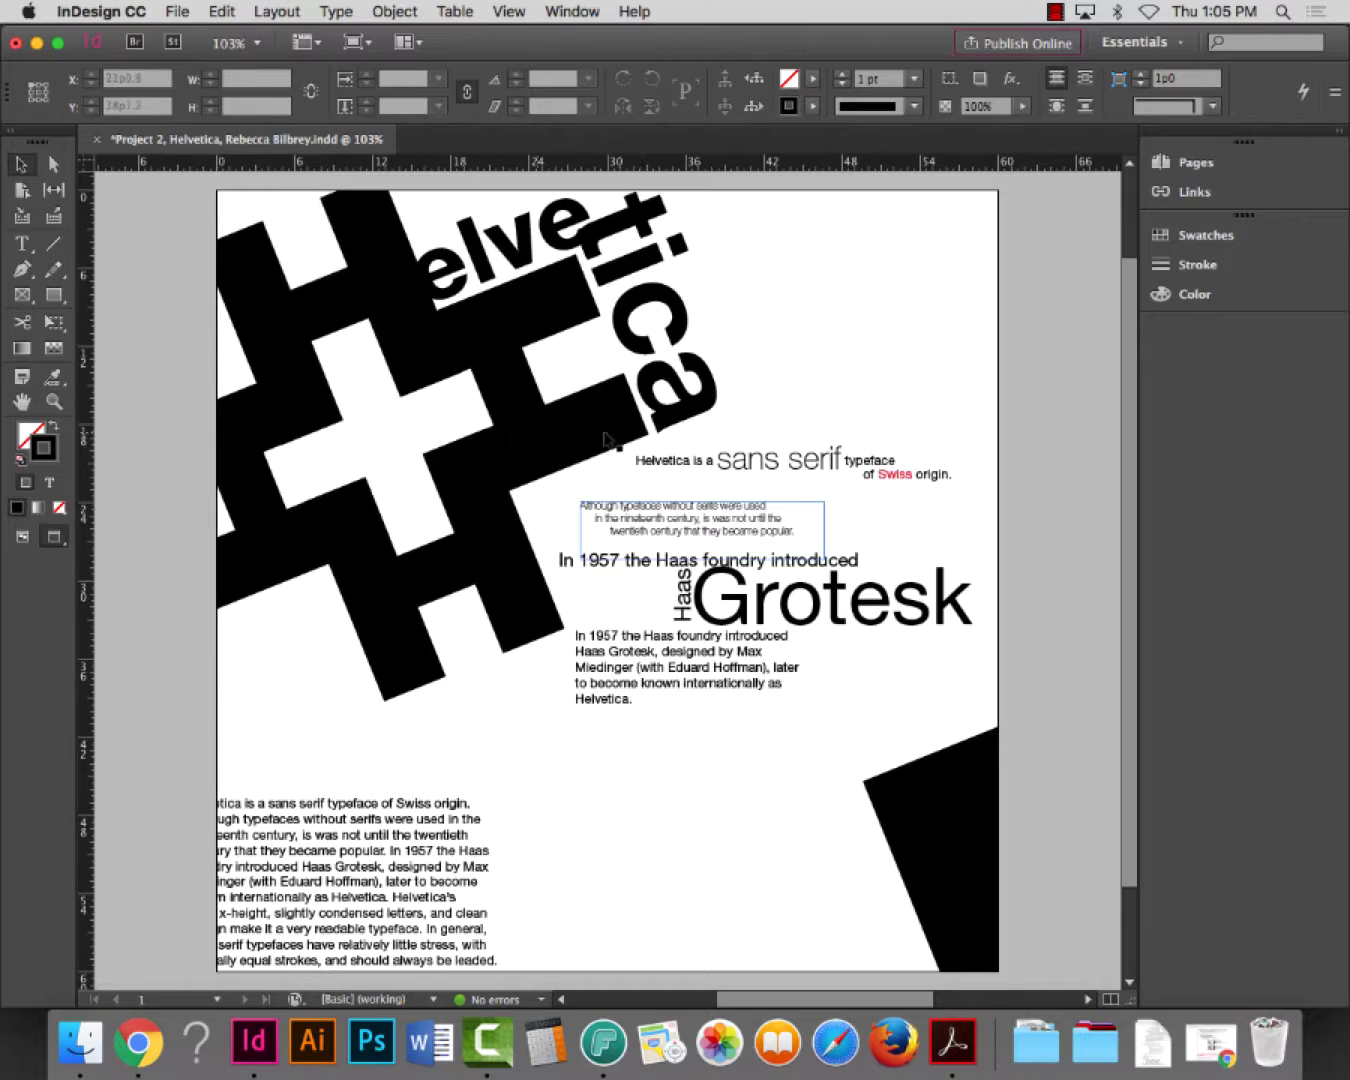
Nudge the In 1957 paragraph lower under Grotesk and move the bottom-left body-text block down
click(179, 13)
click(180, 13)
click(183, 14)
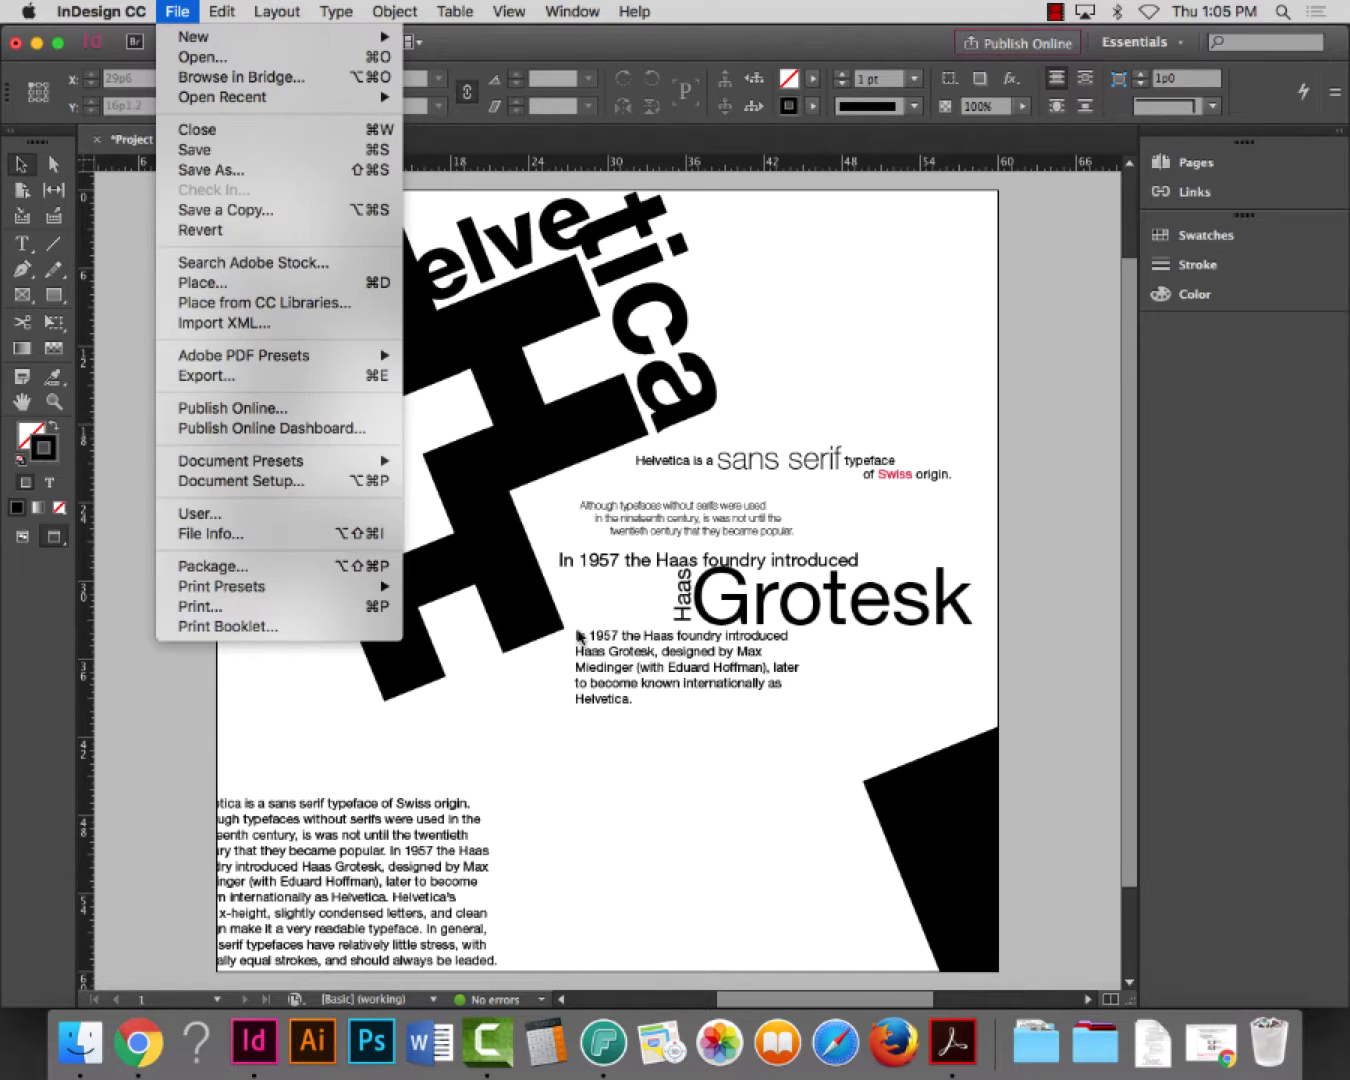
click(567, 689)
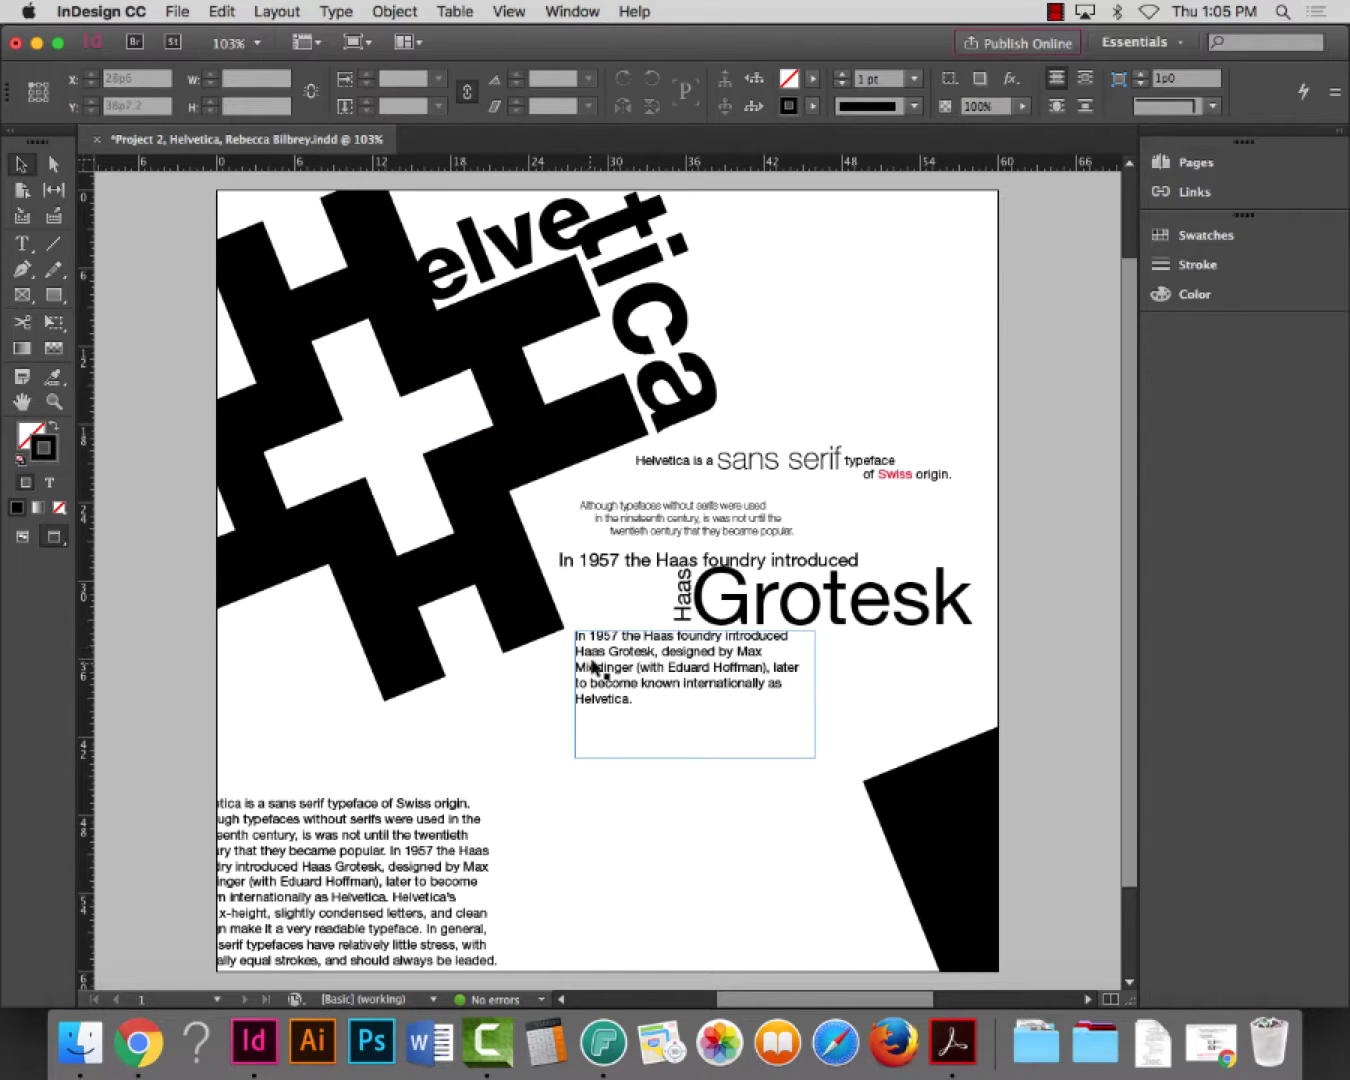
drag(591, 666, 620, 684)
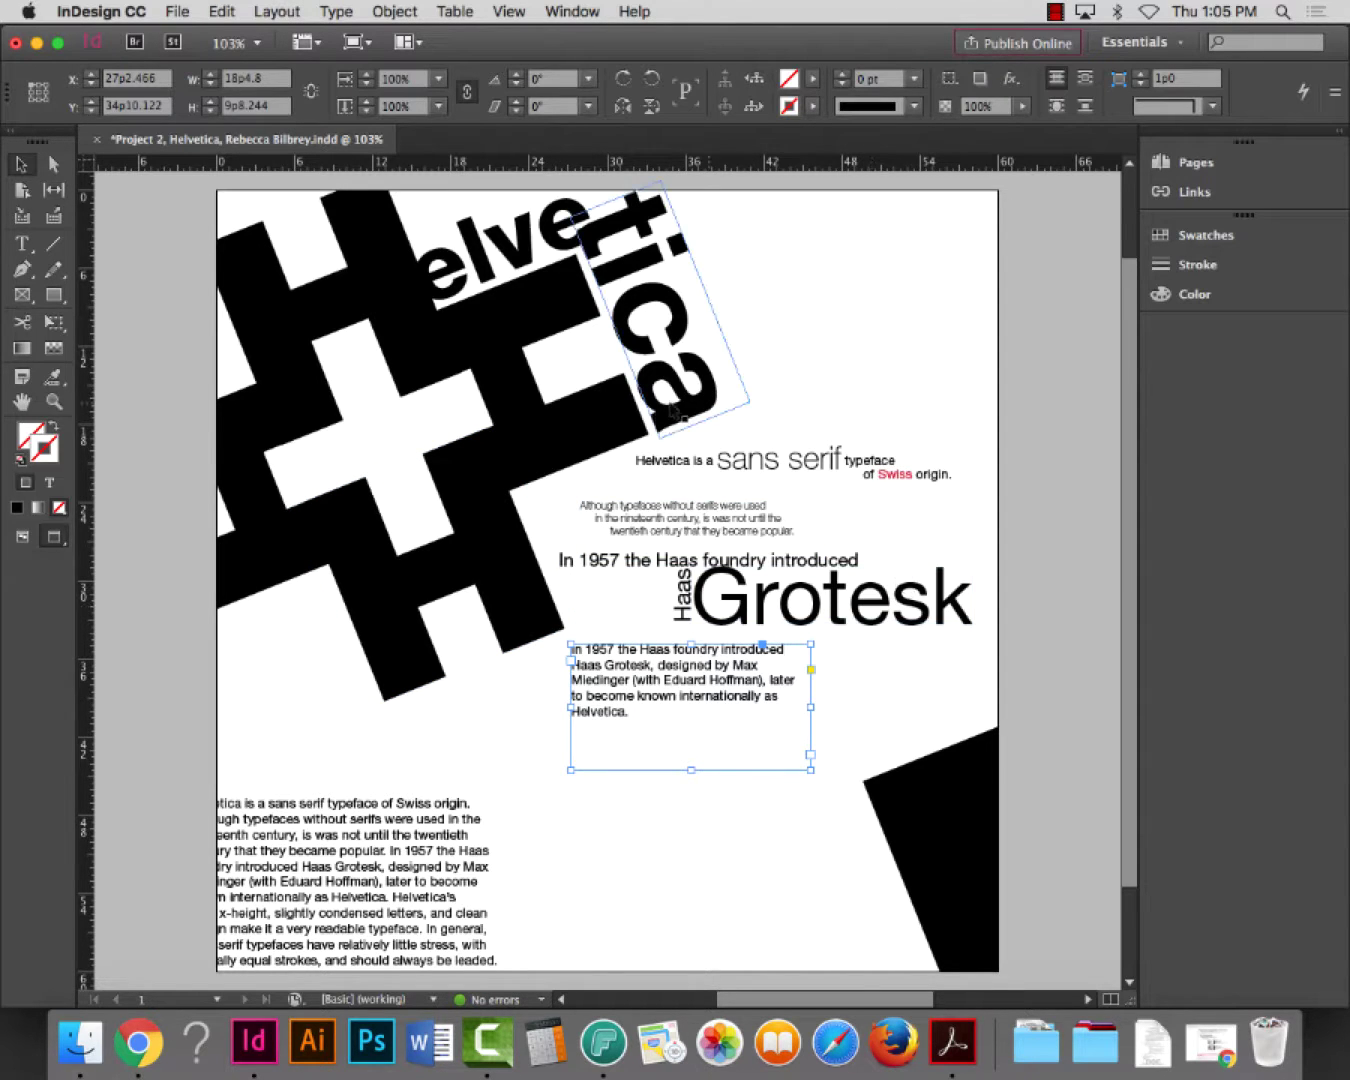
mouse_move(318, 866)
mouse_down()
mouse_move(440, 752)
mouse_move(301, 964)
mouse_move(320, 888)
mouse_up()
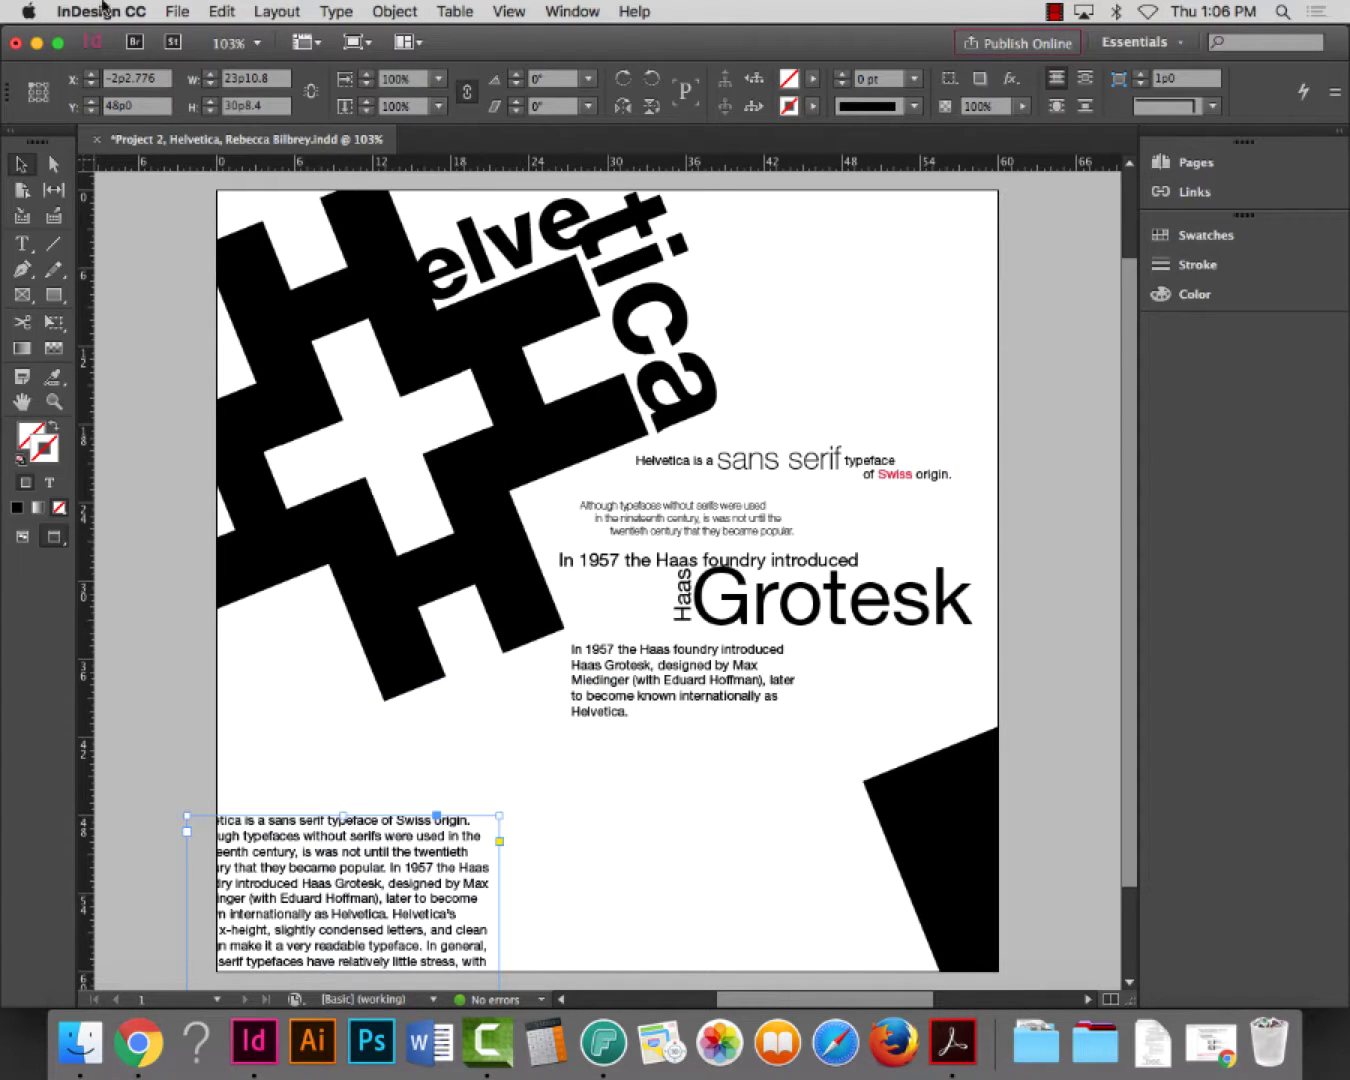
Save the Helvetica layout with Cmd+S
click(185, 11)
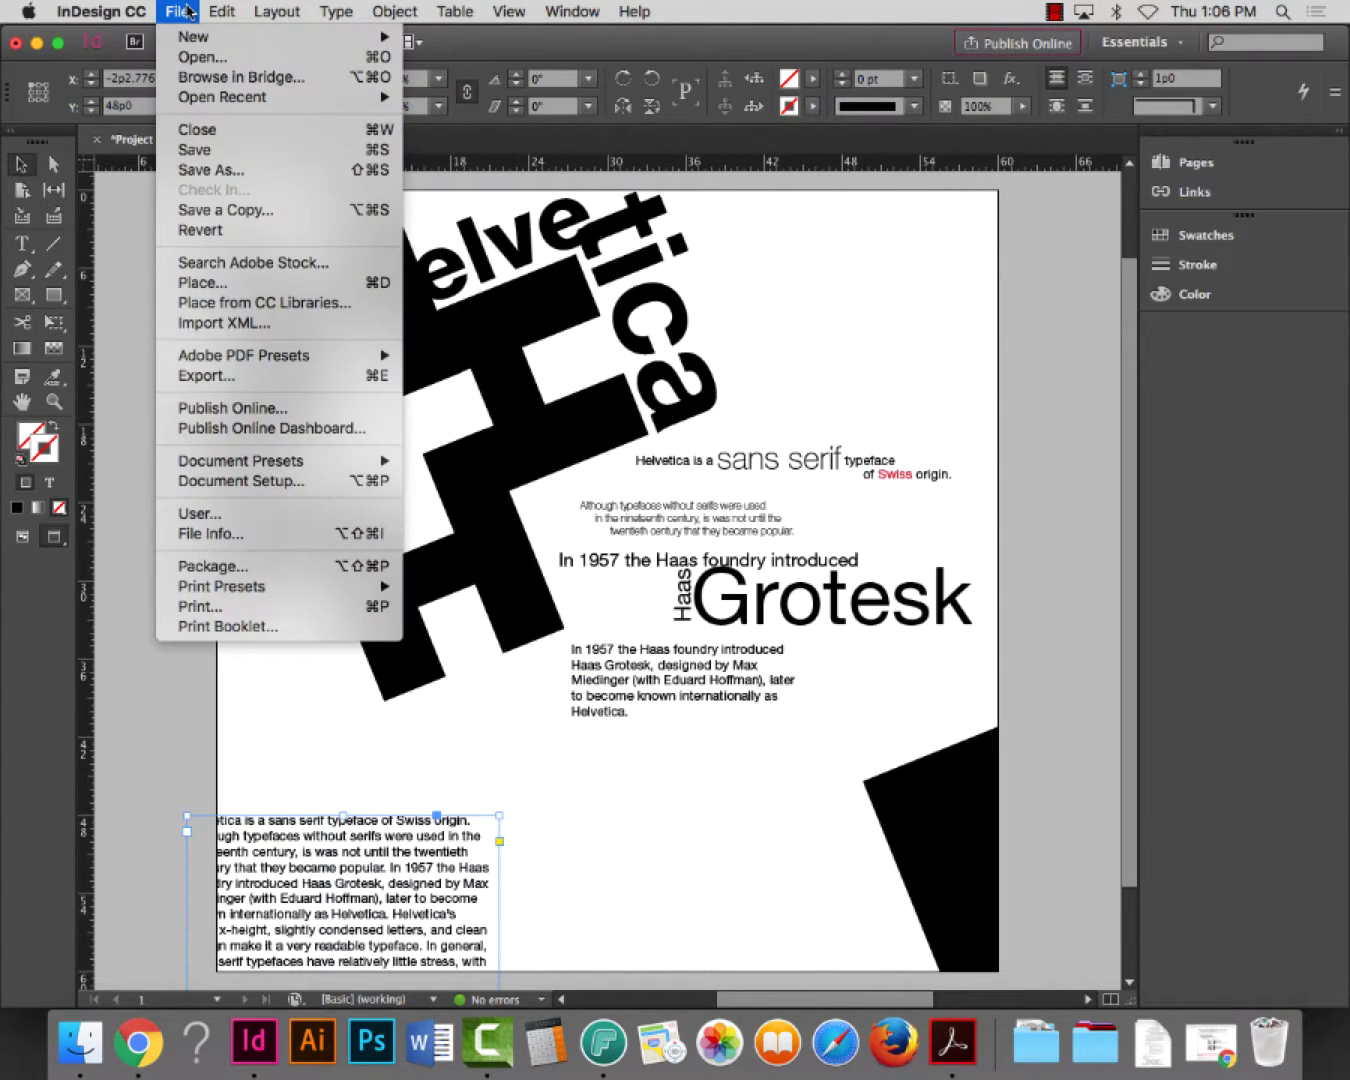
key(super+s)
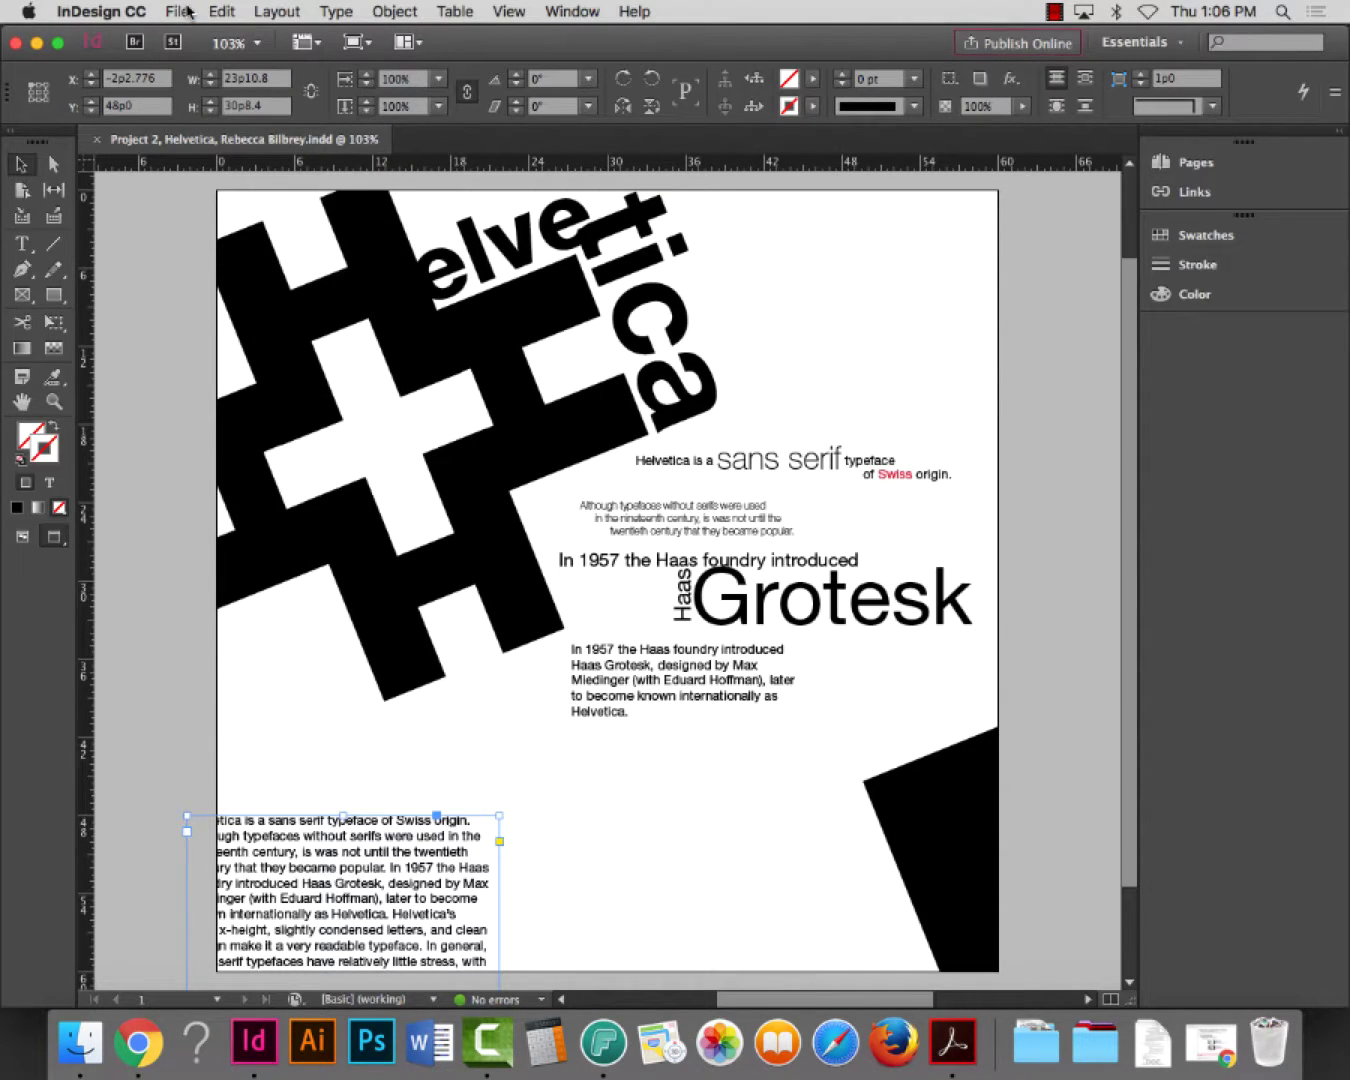
click(185, 11)
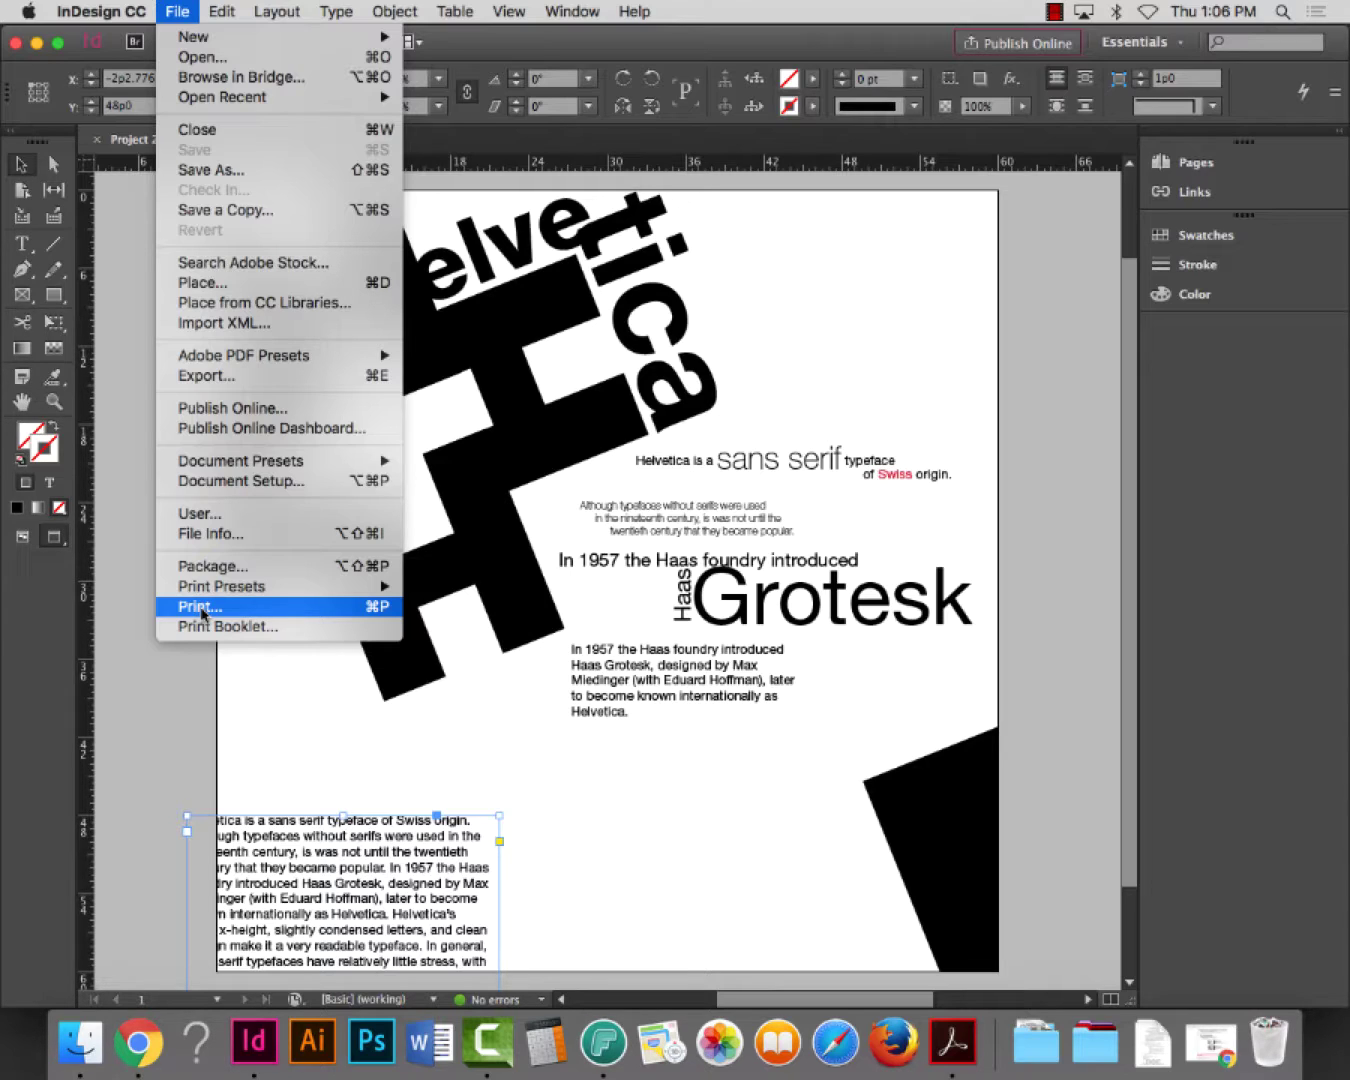
Start printing with HITP-328-LASER-1 kept as the printer, showing the Setup options
click(201, 608)
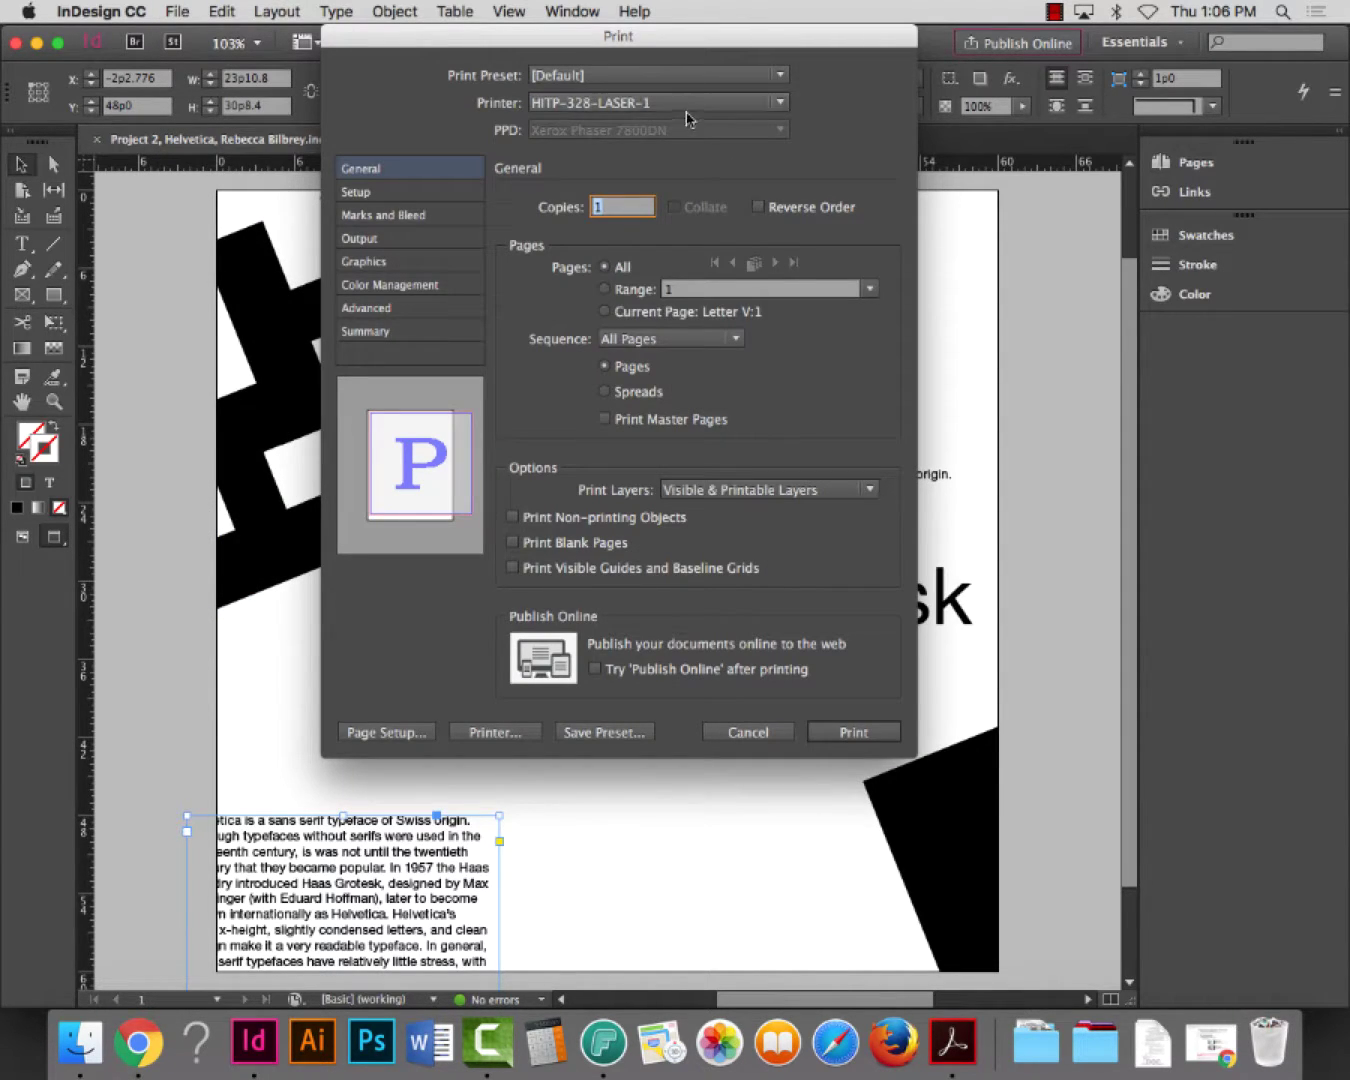
click(696, 107)
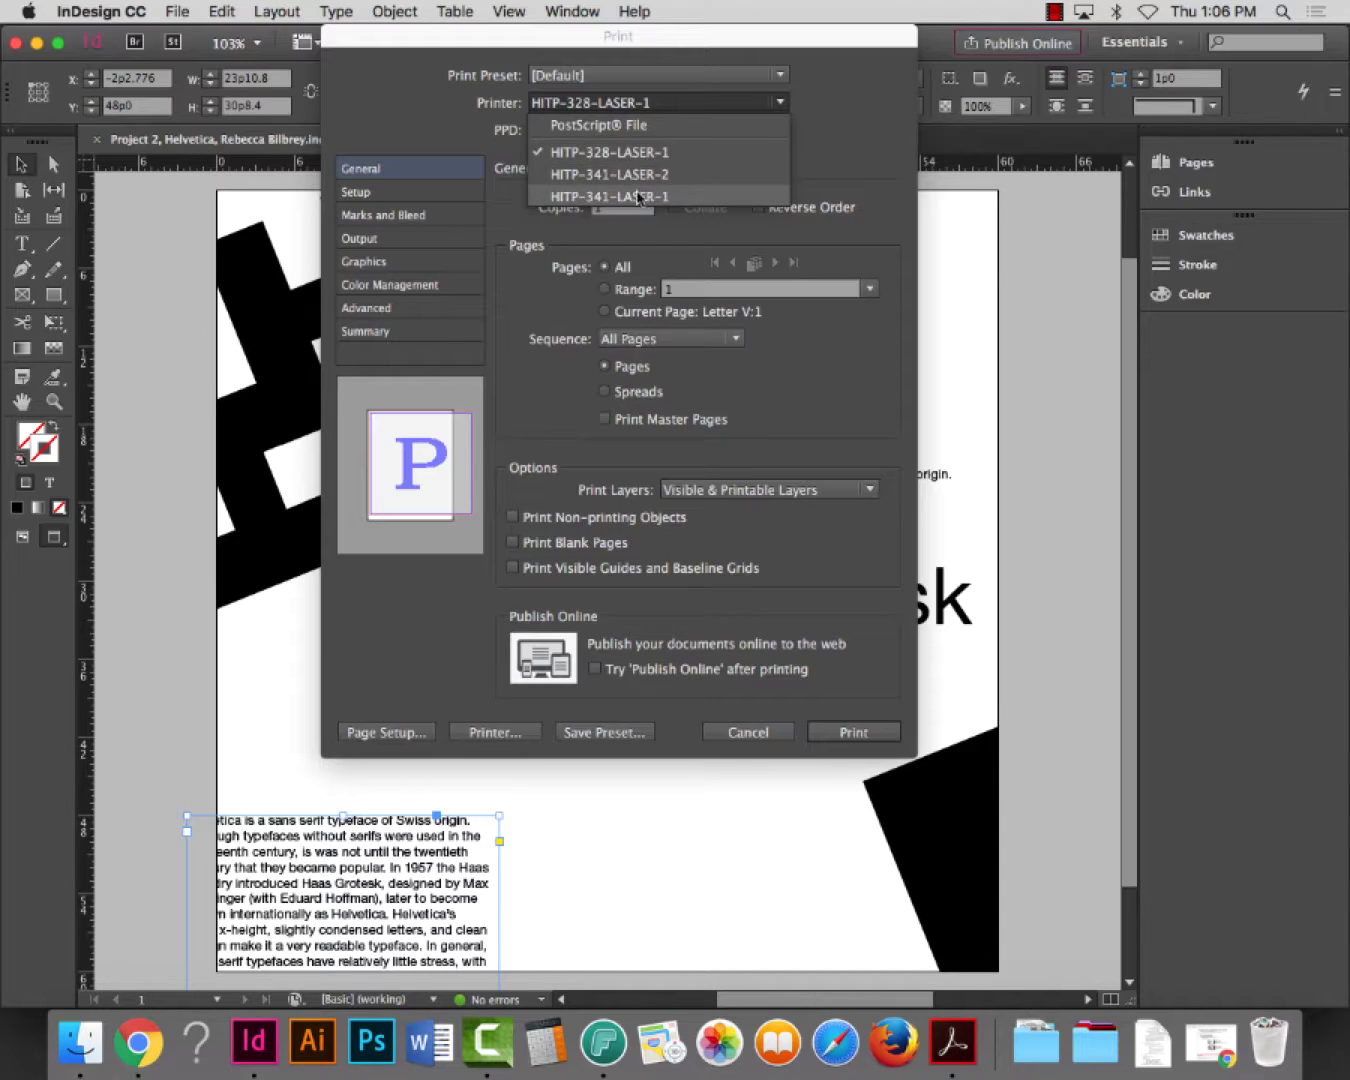
click(638, 153)
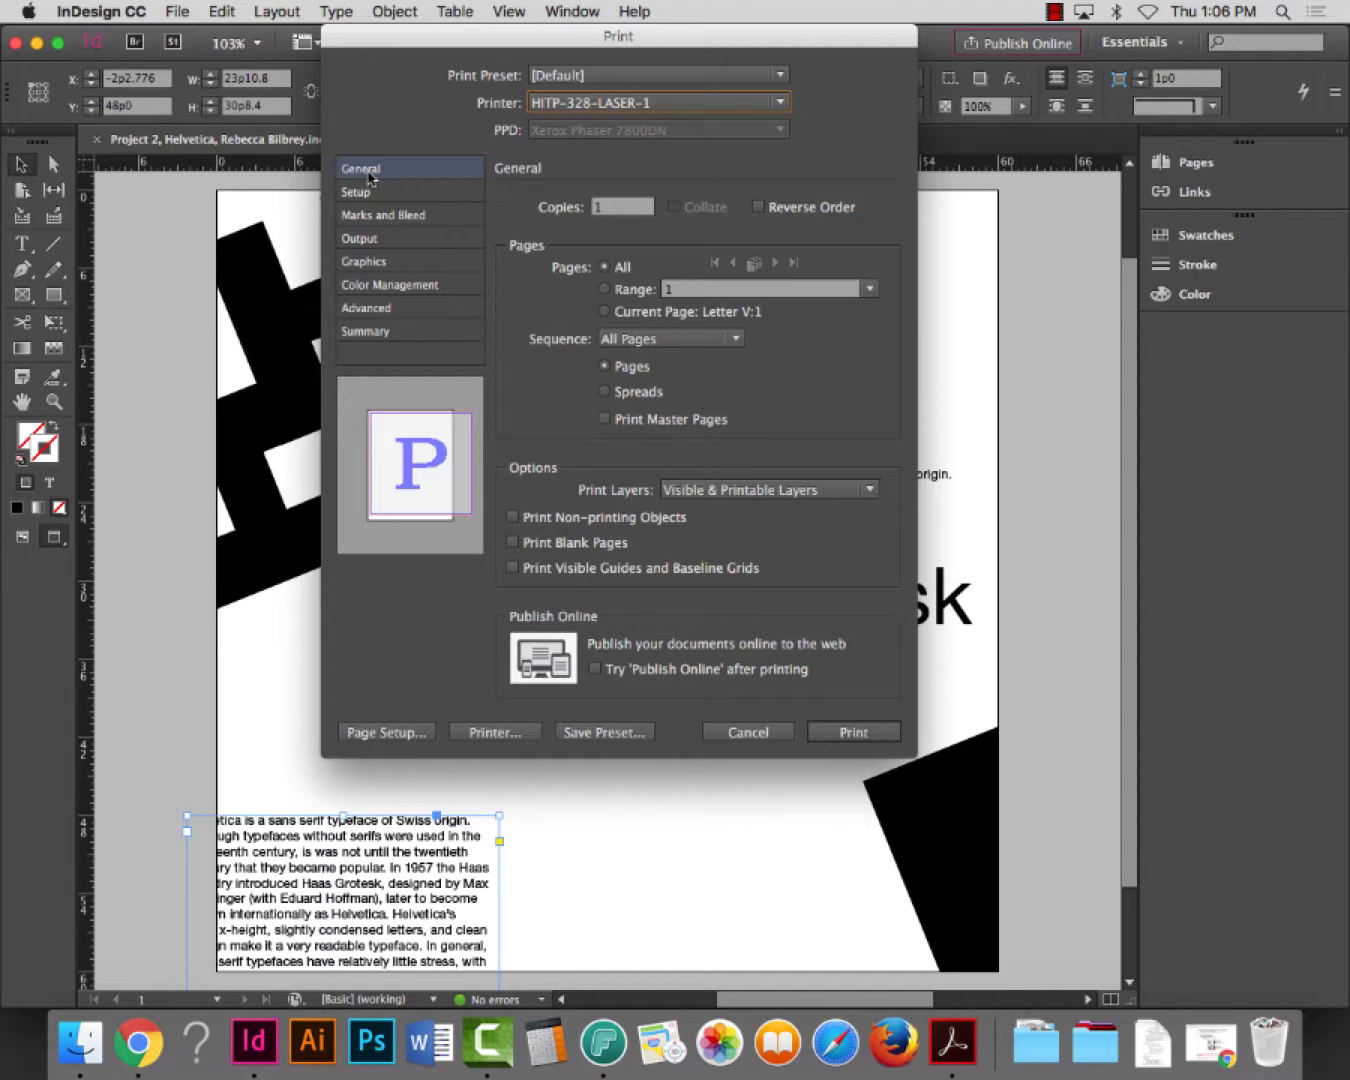
click(368, 196)
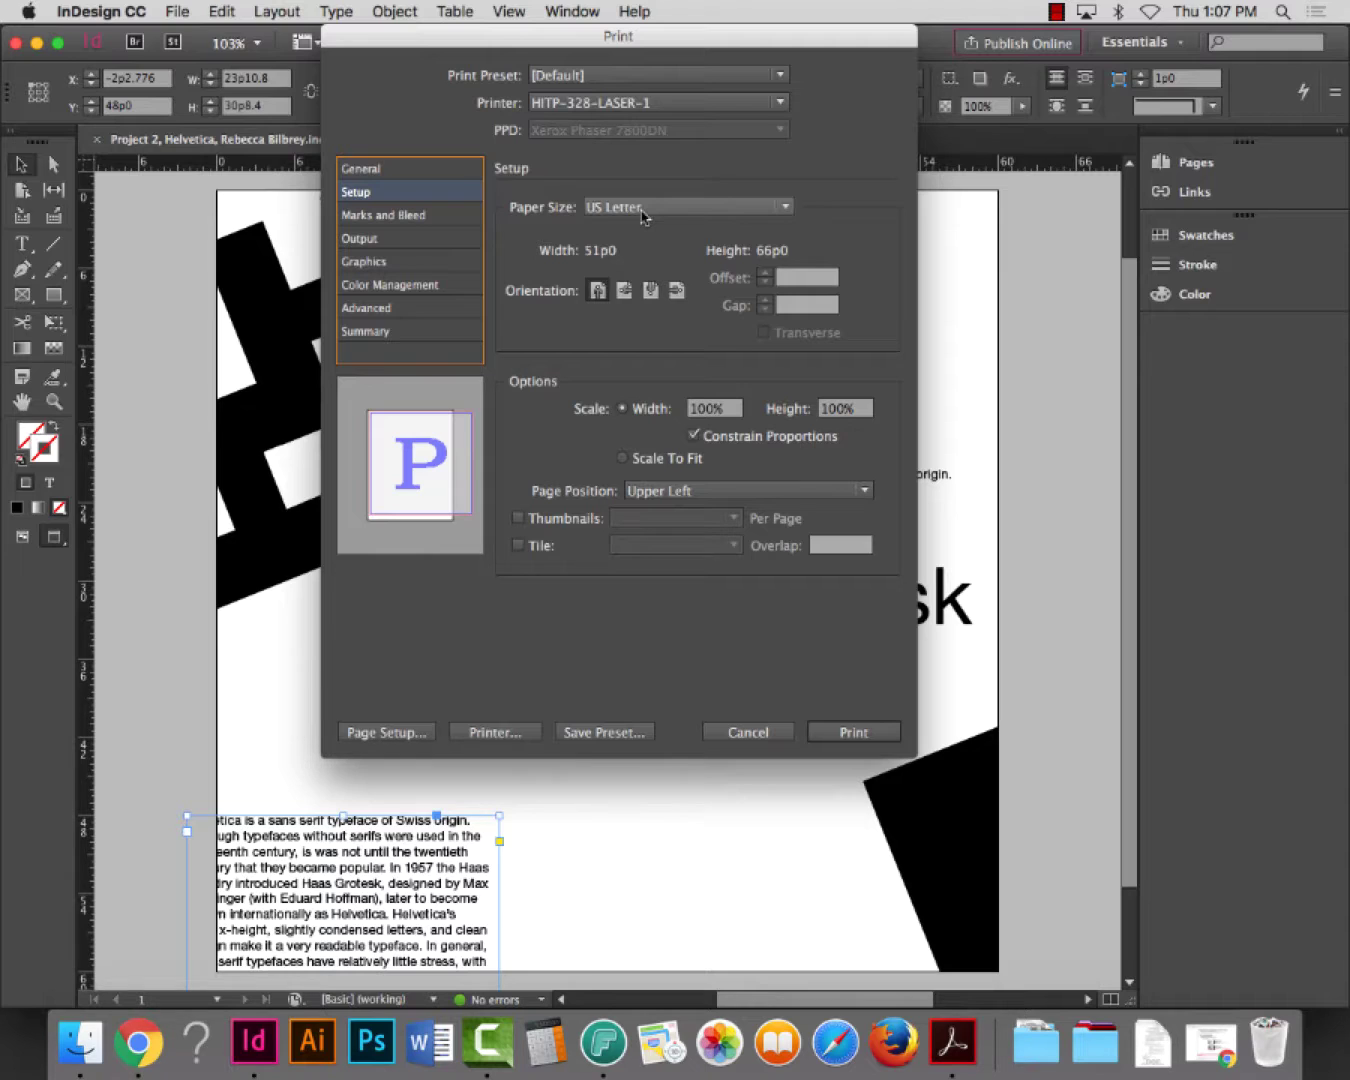
Set the paper size to Tabloid and the page position to Centered
click(643, 207)
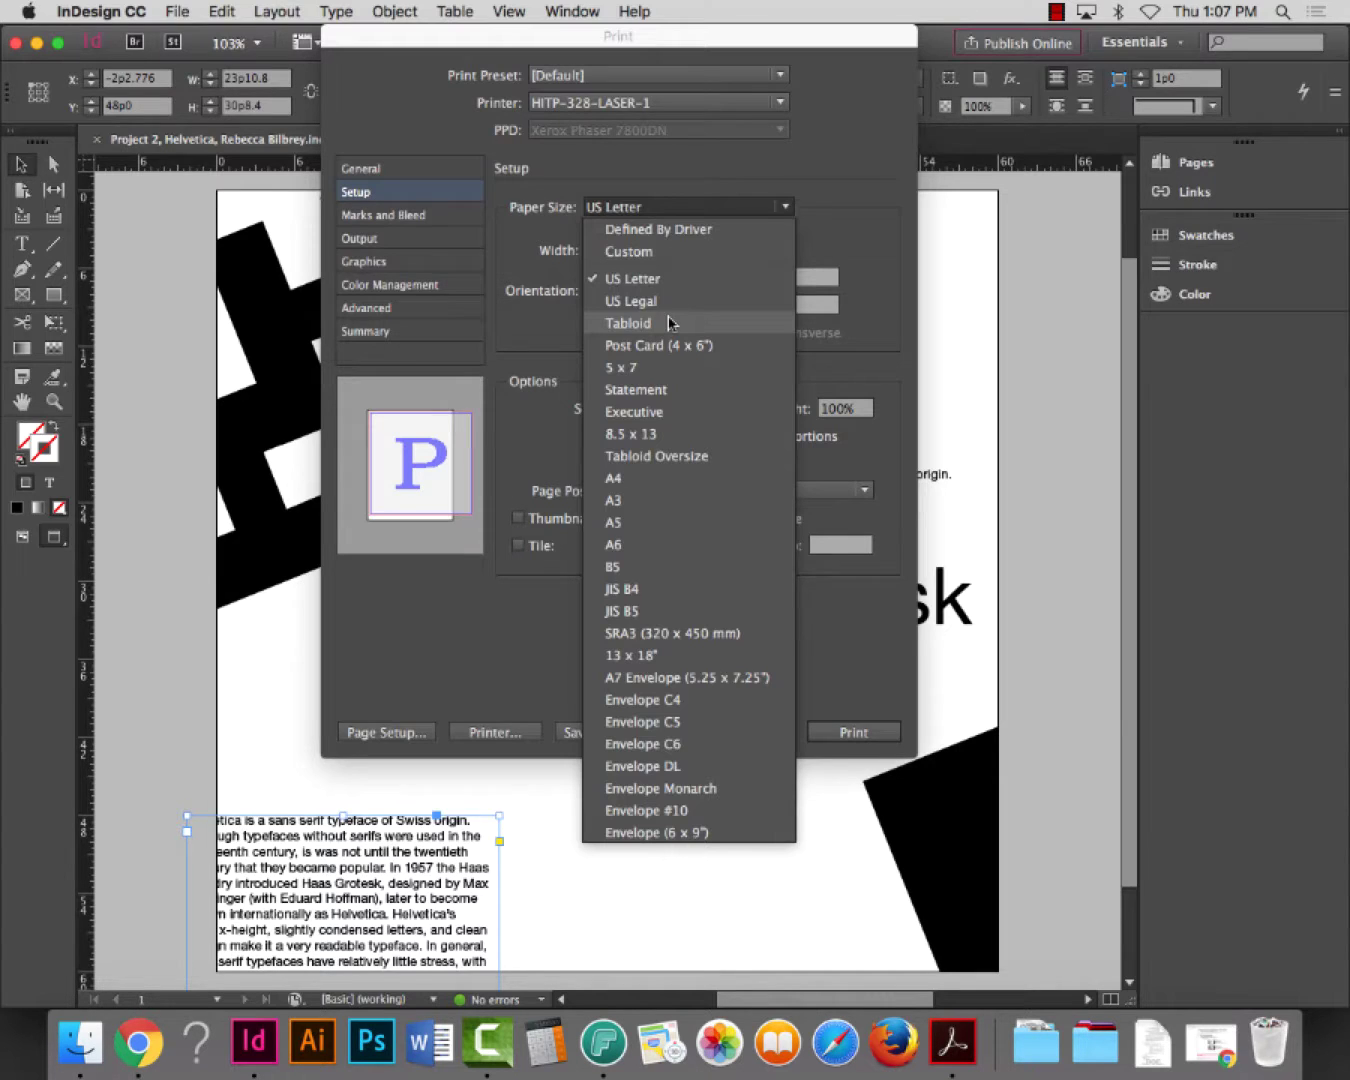
click(669, 323)
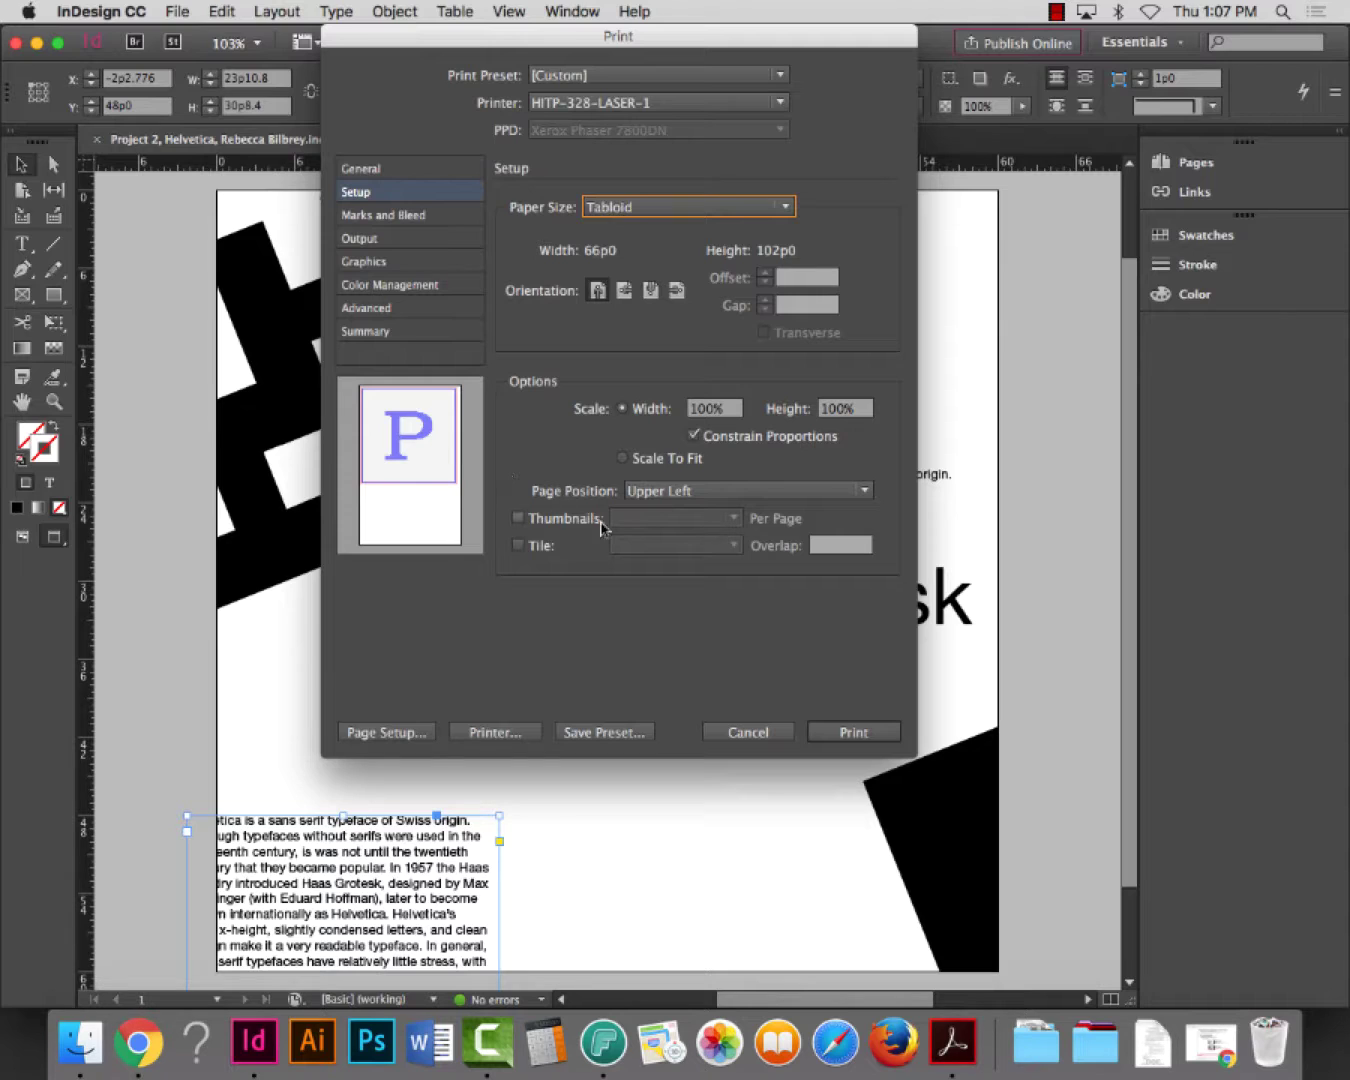
click(649, 494)
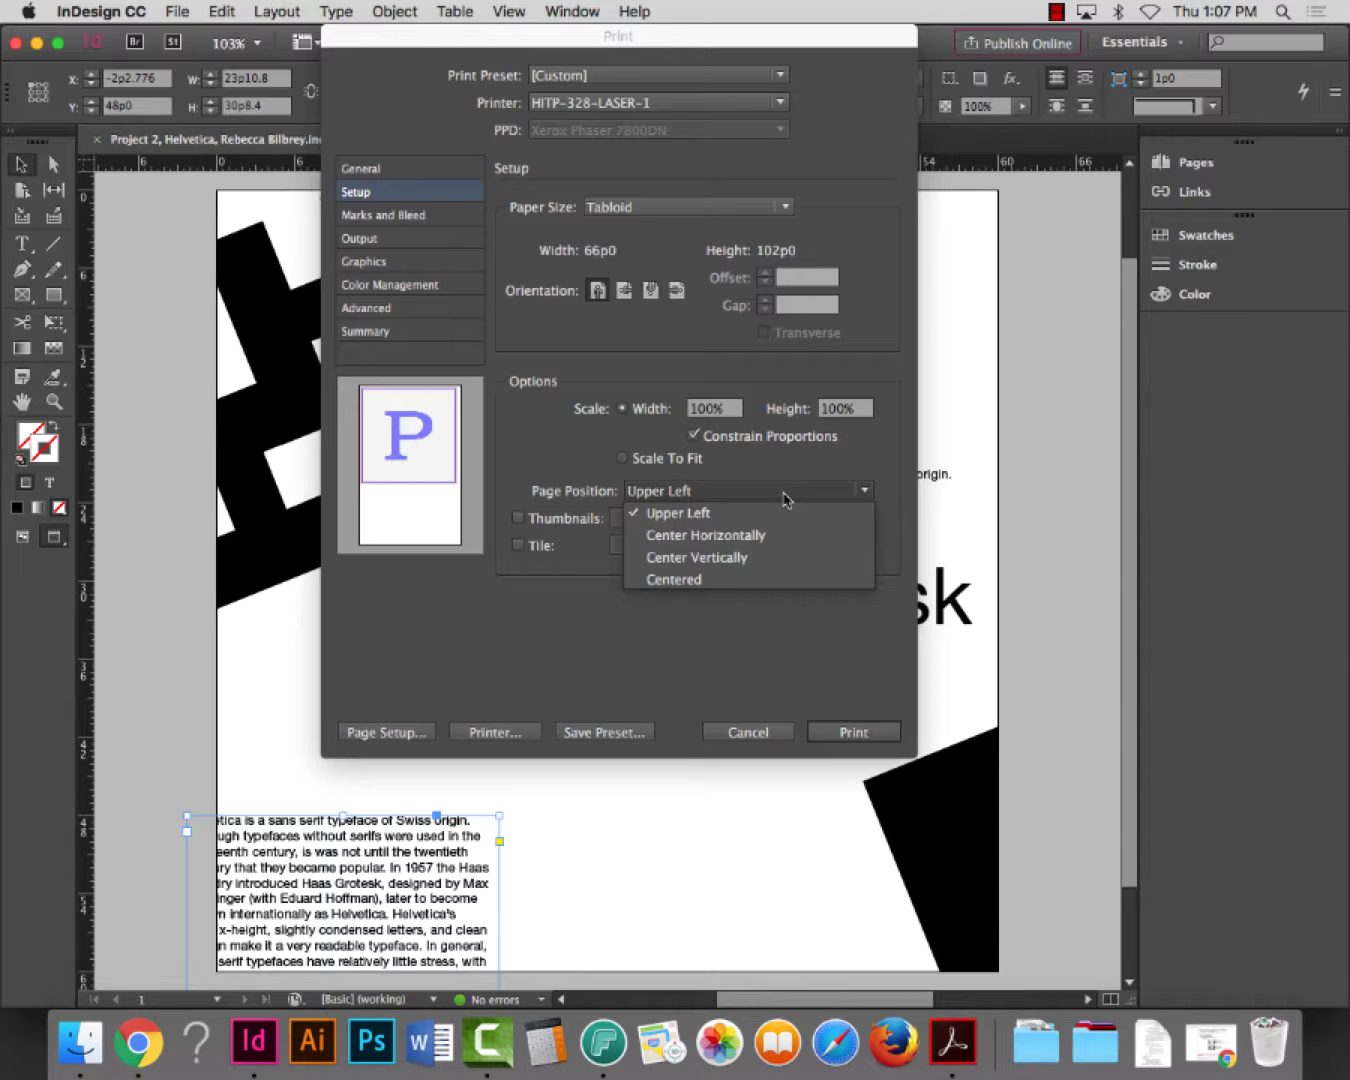
click(759, 589)
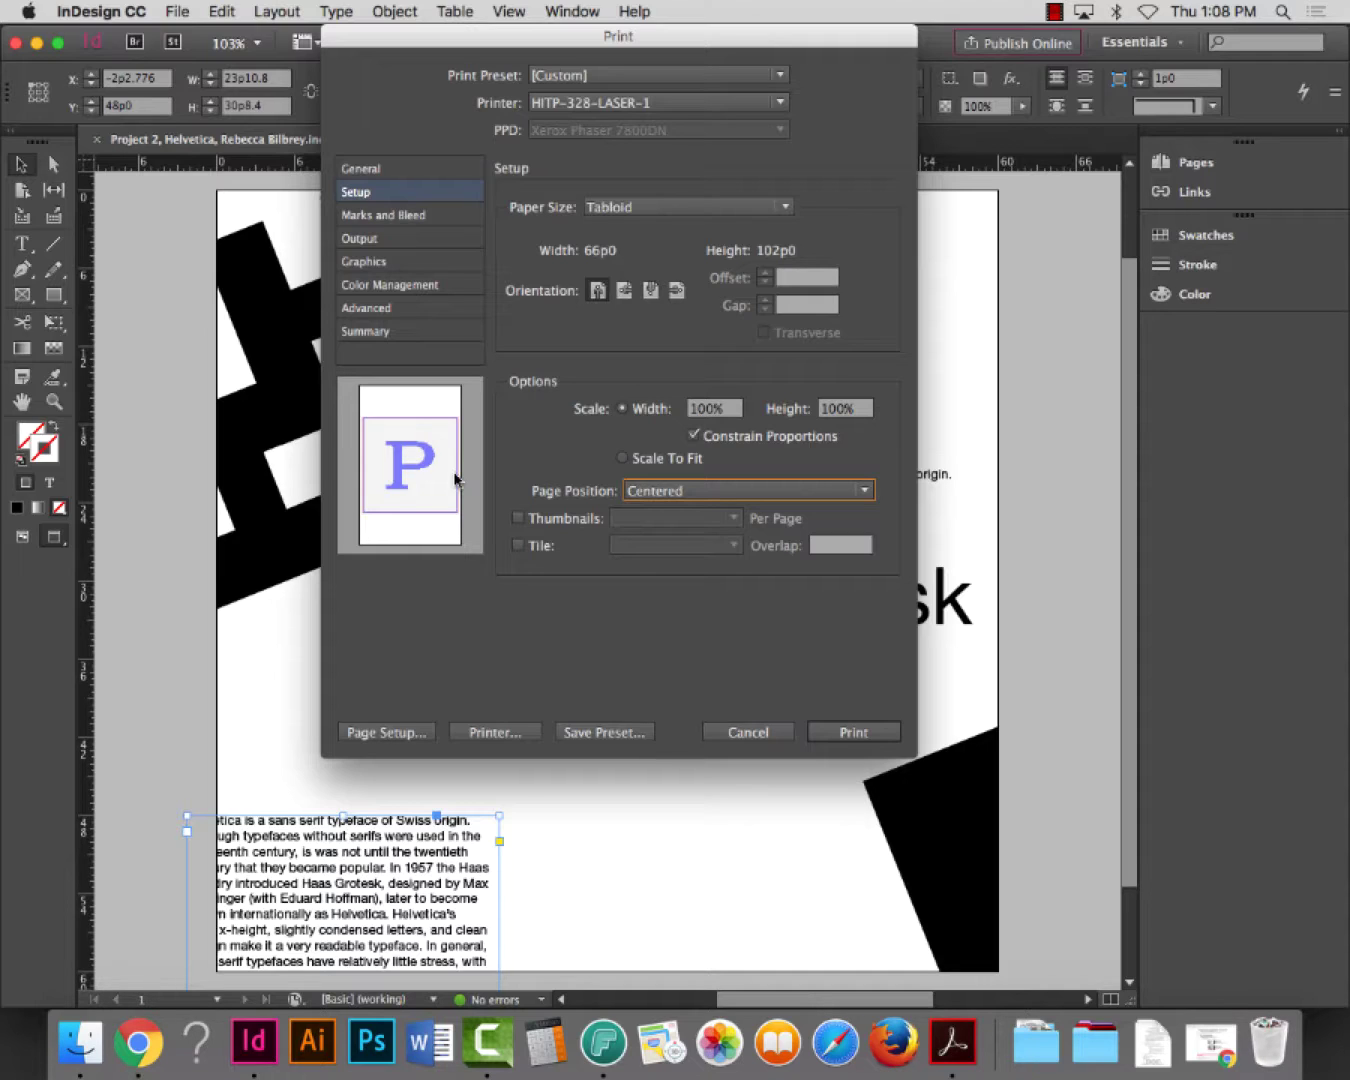
click(418, 222)
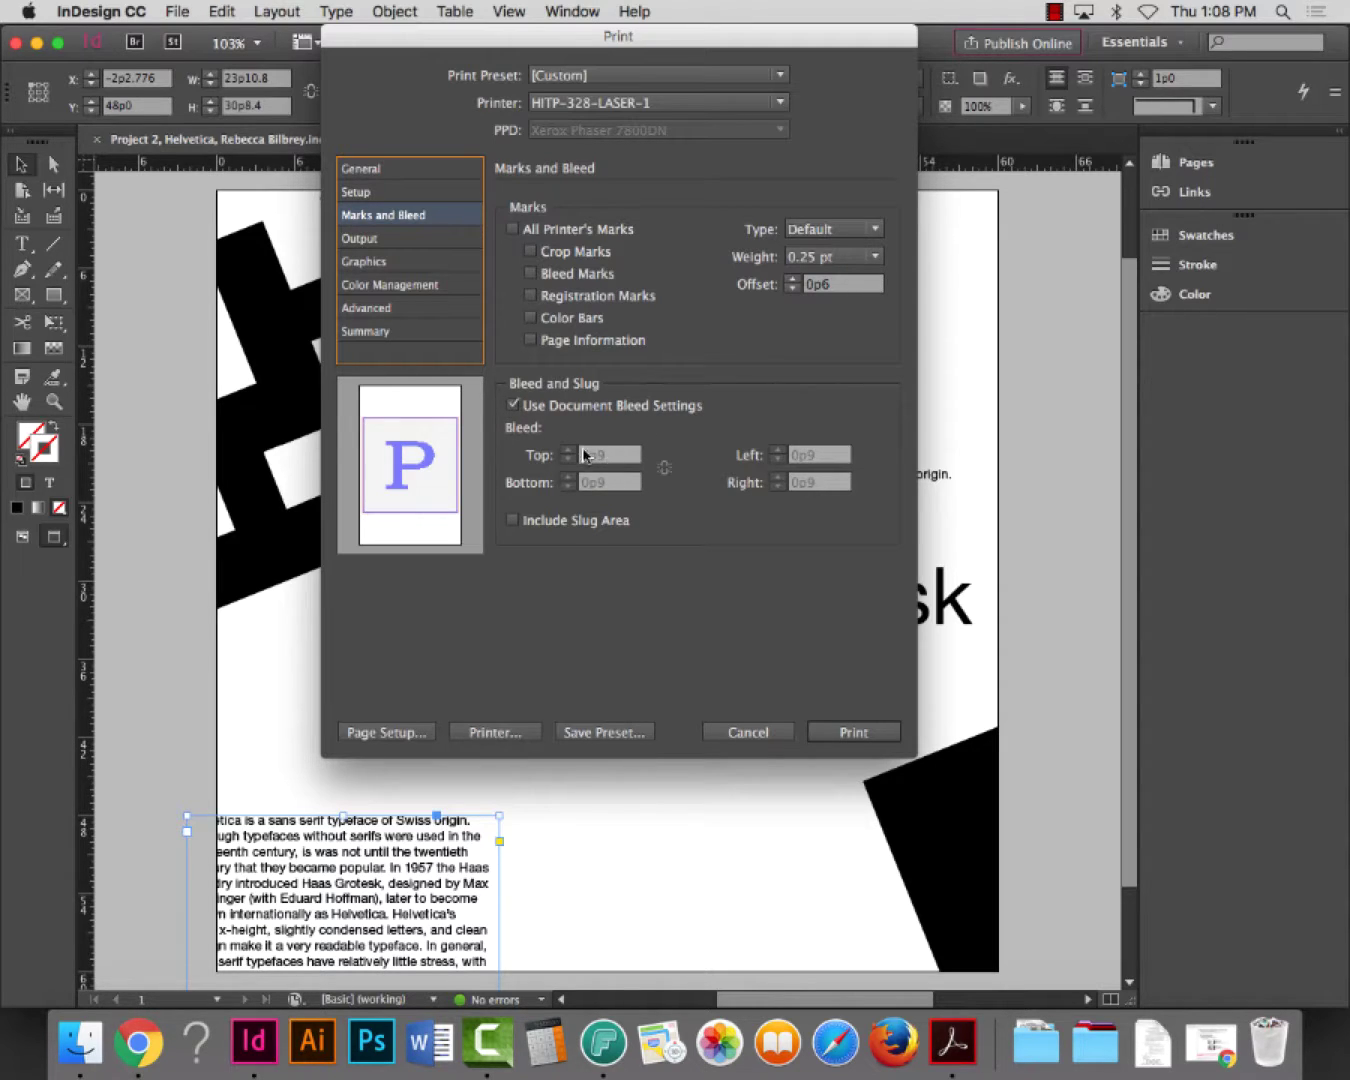
Turn off document bleed, set all four bleeds to 0p9, and add crop marks
click(511, 407)
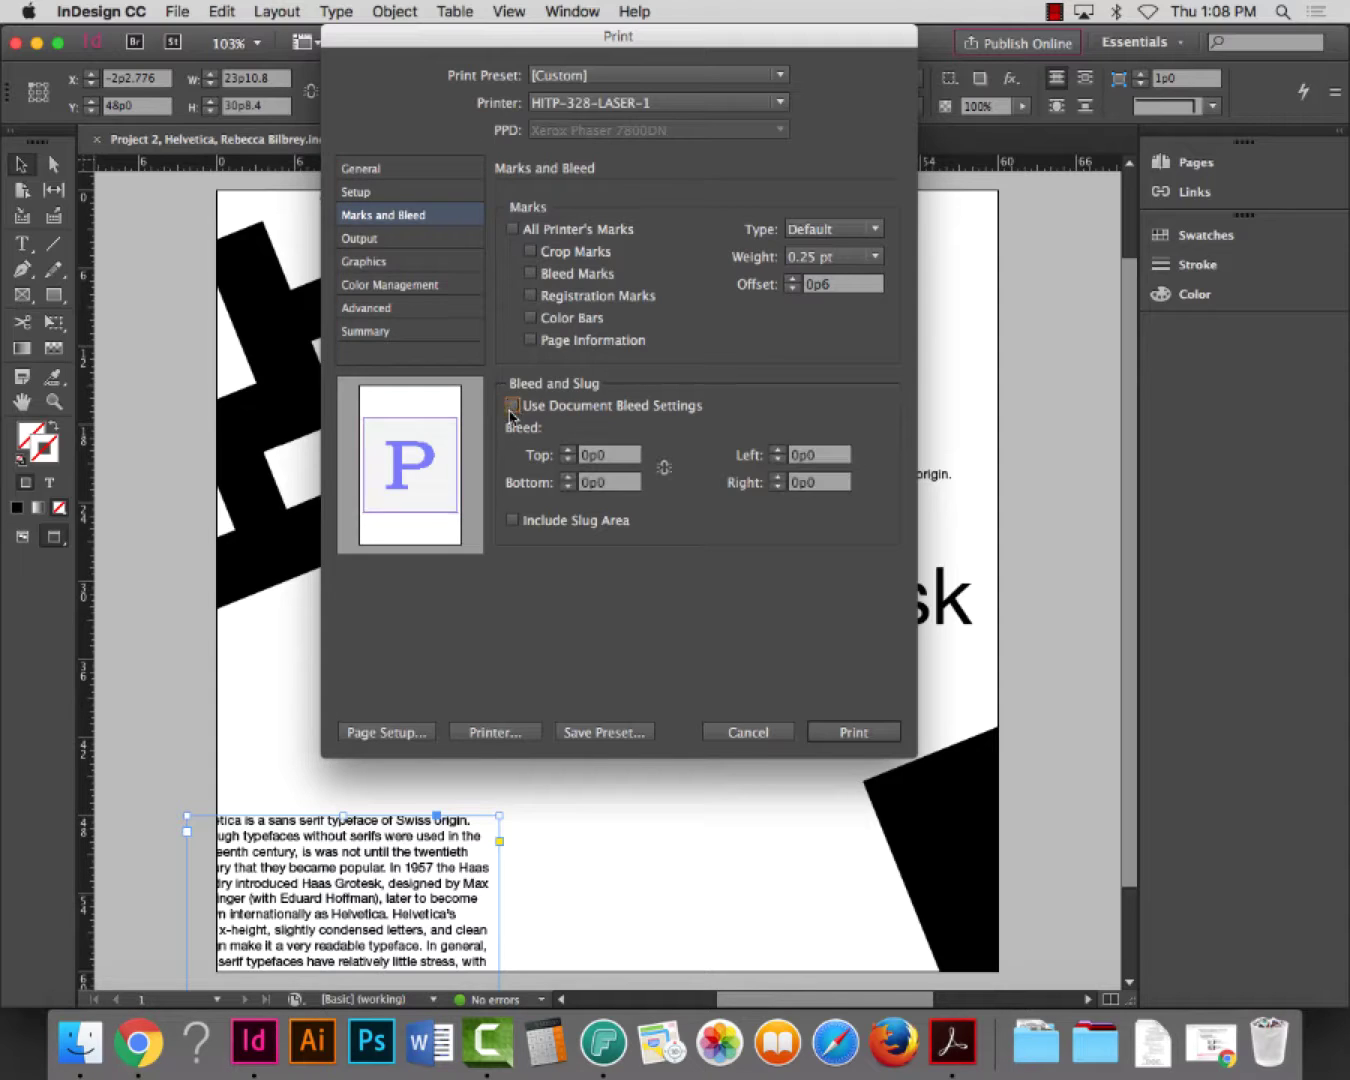
click(619, 457)
text(9)
key(Tab)
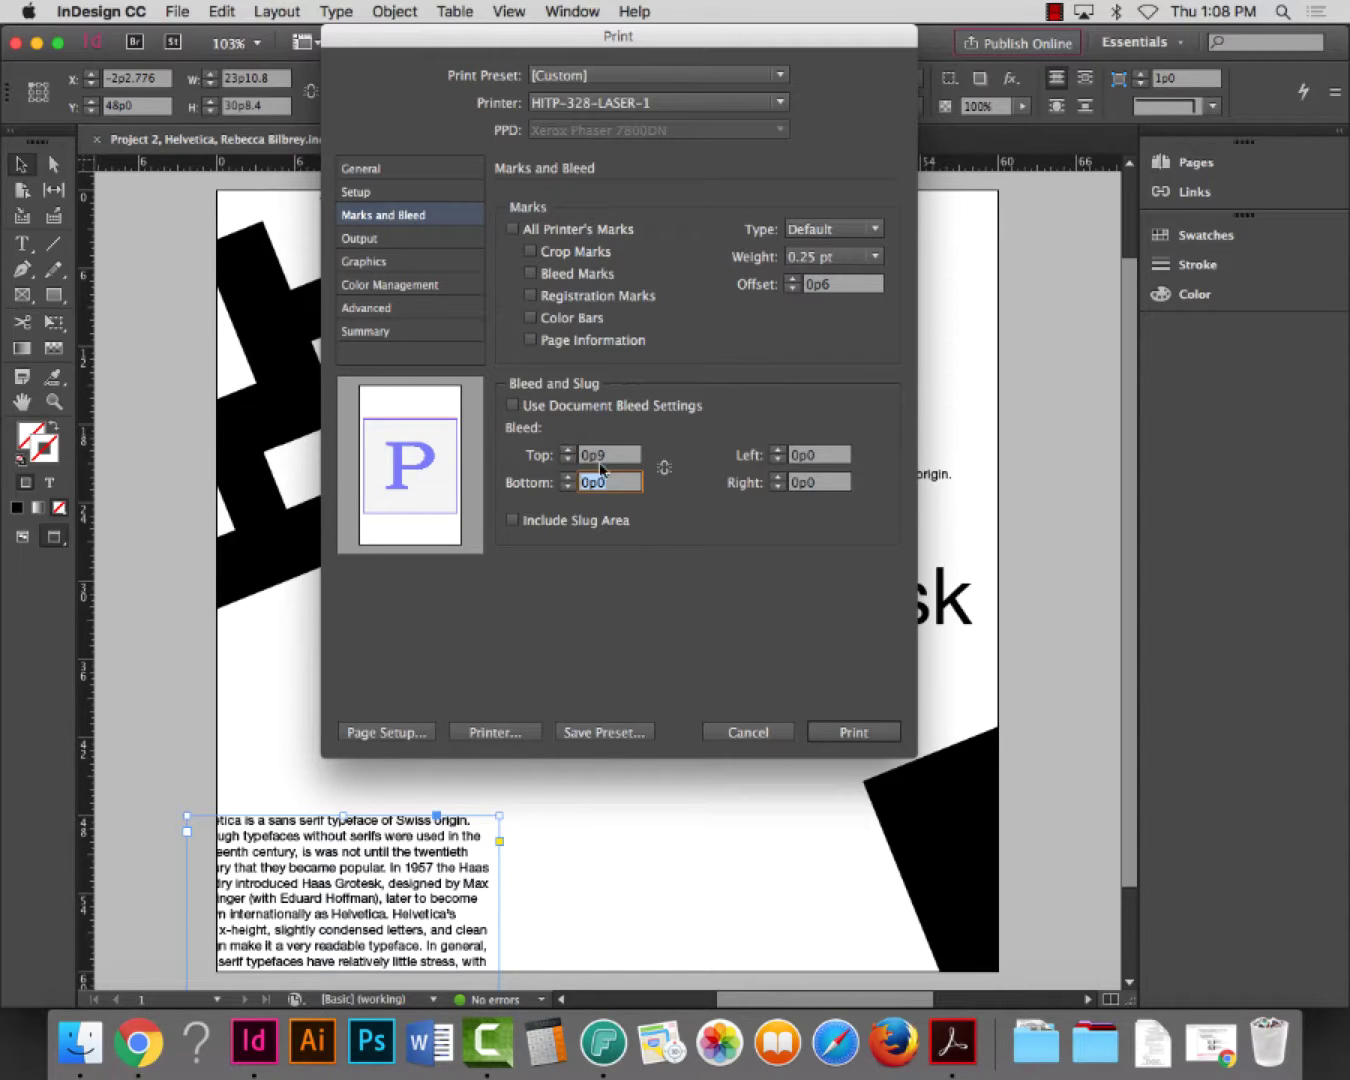
click(664, 467)
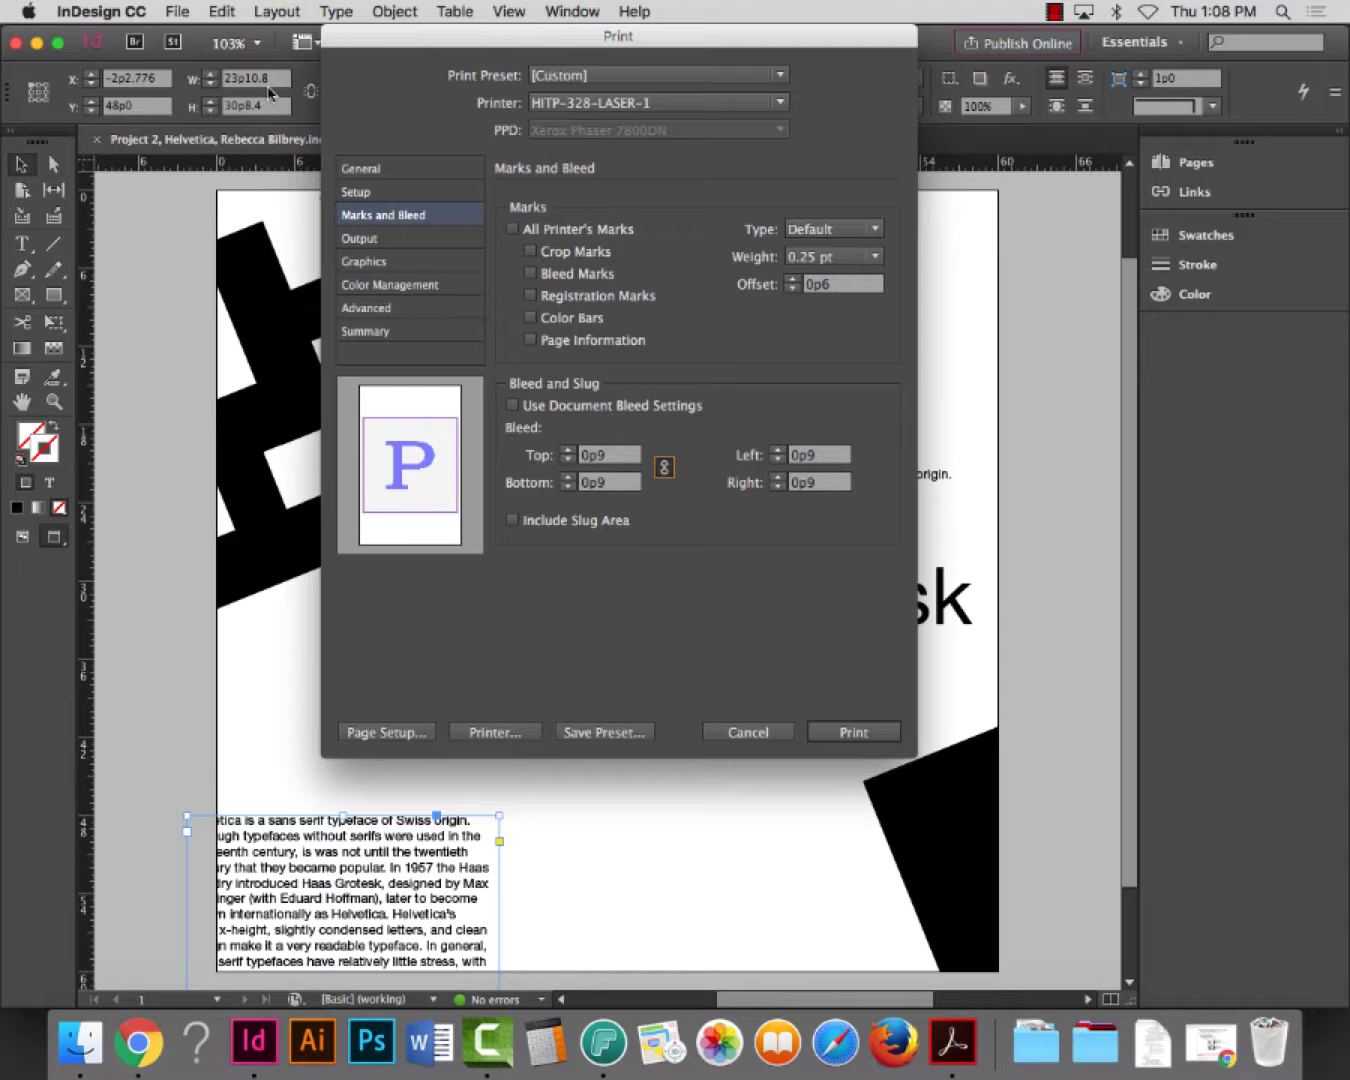
click(530, 251)
Set the output colour to Composite Gray and turn on Text as Black
click(360, 240)
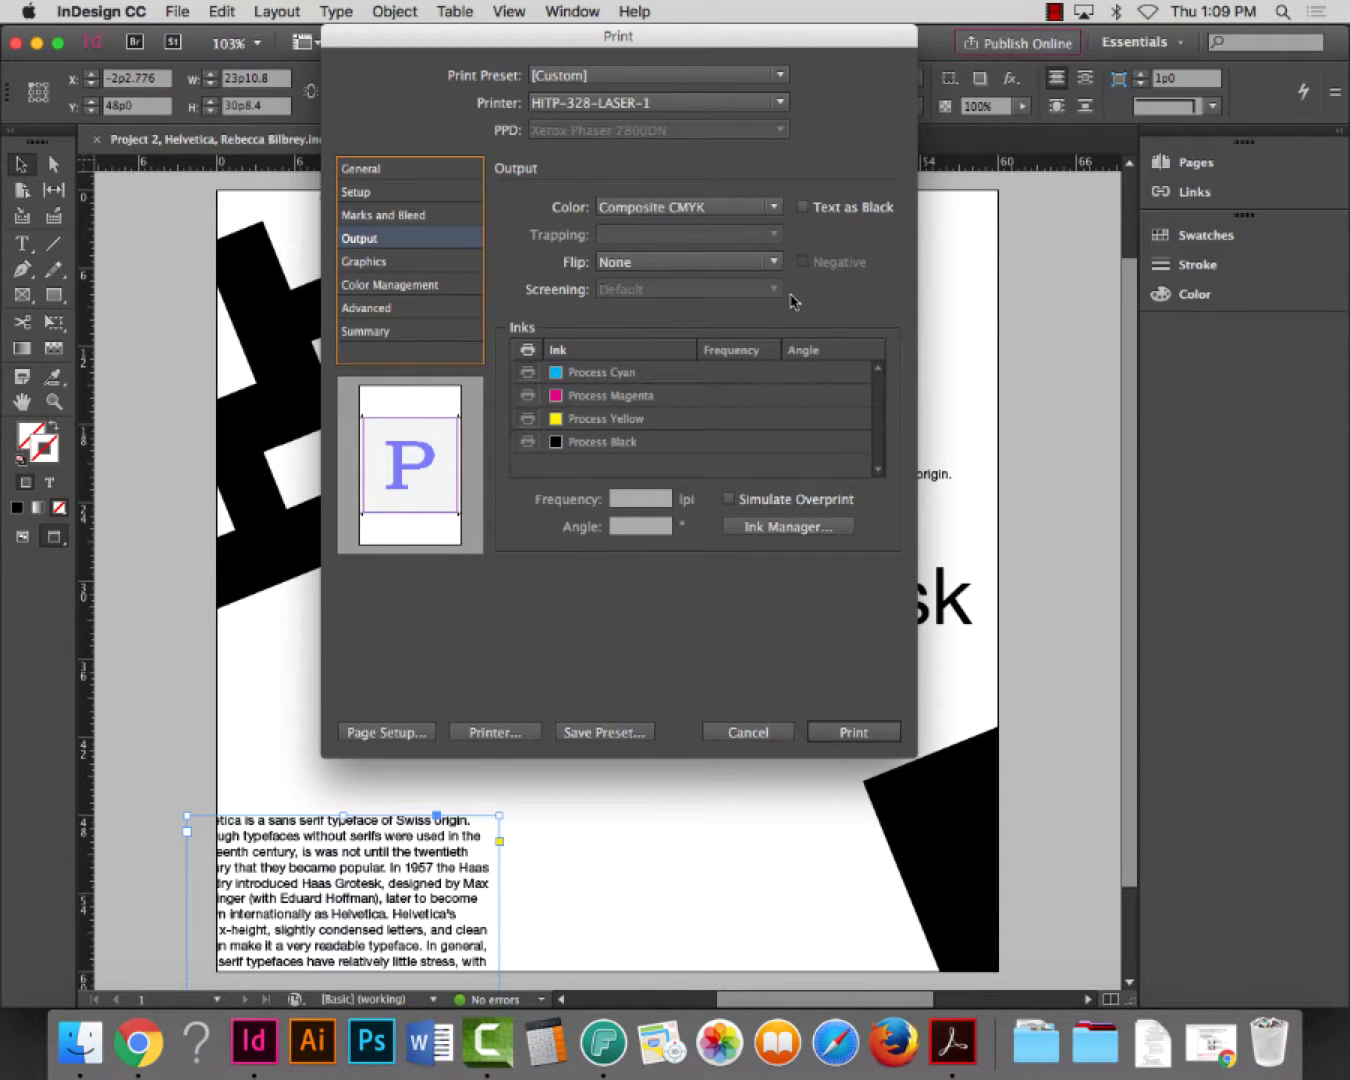
click(697, 210)
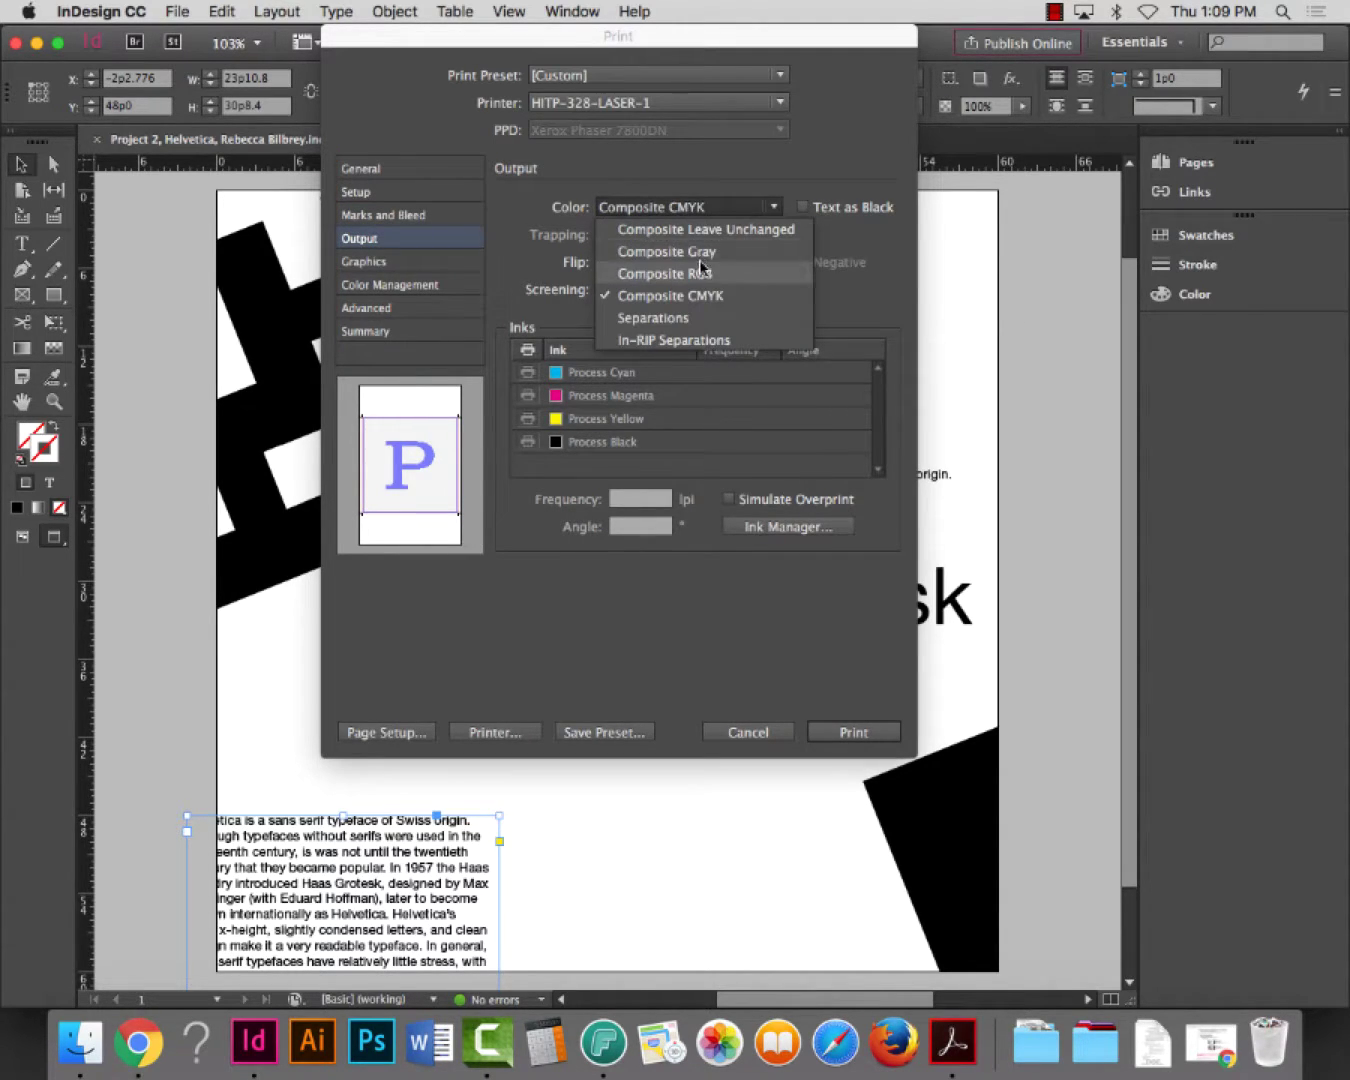
click(704, 258)
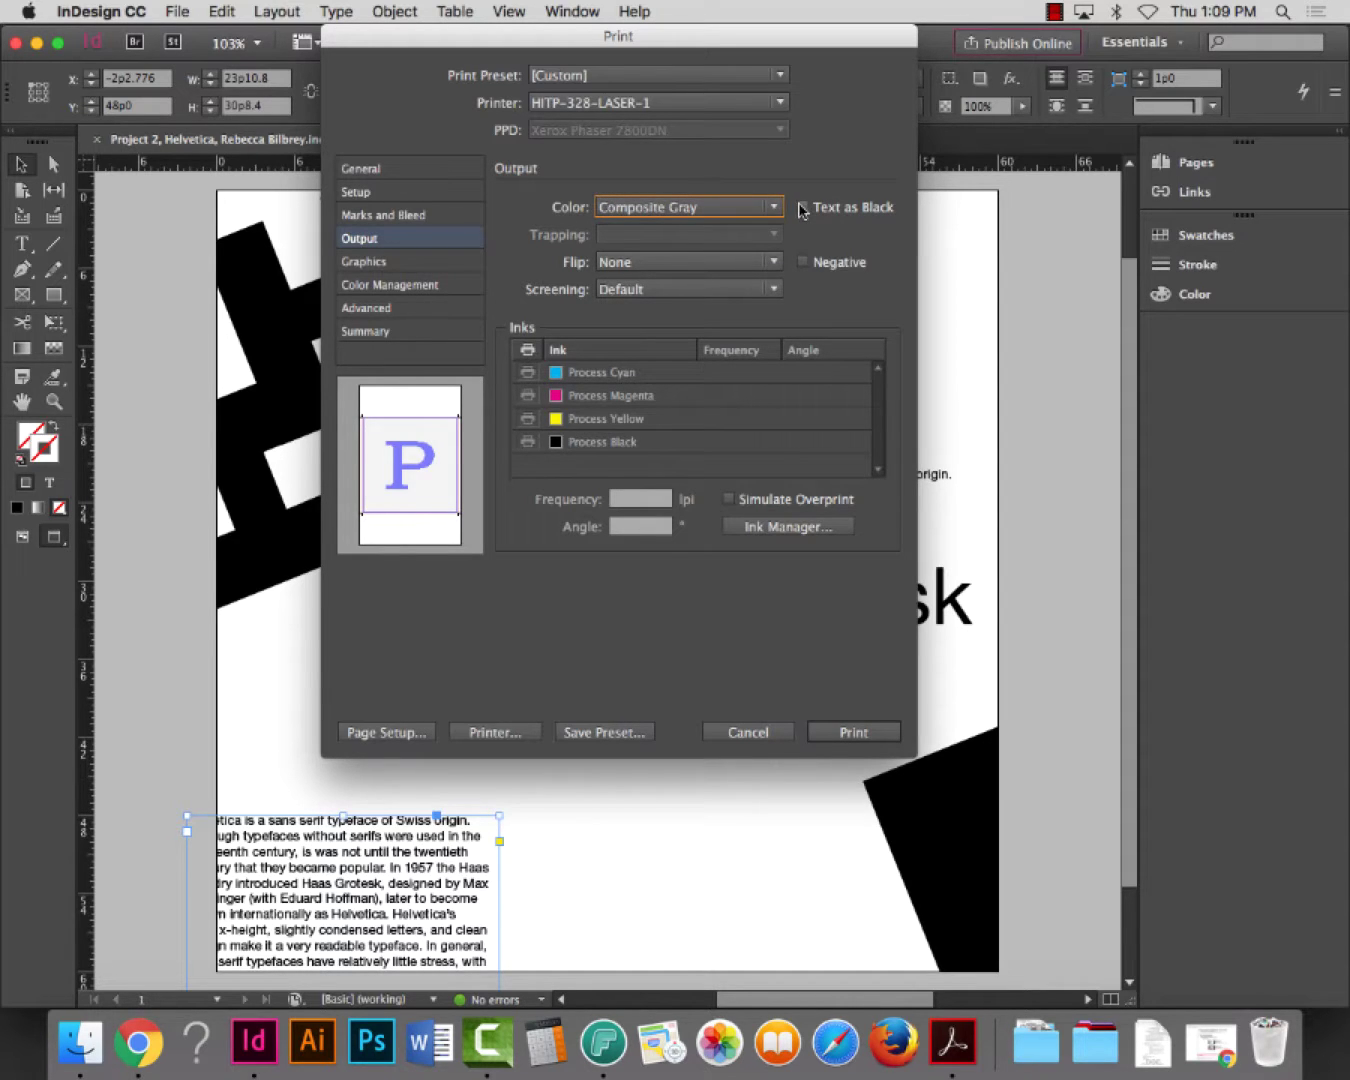
click(800, 206)
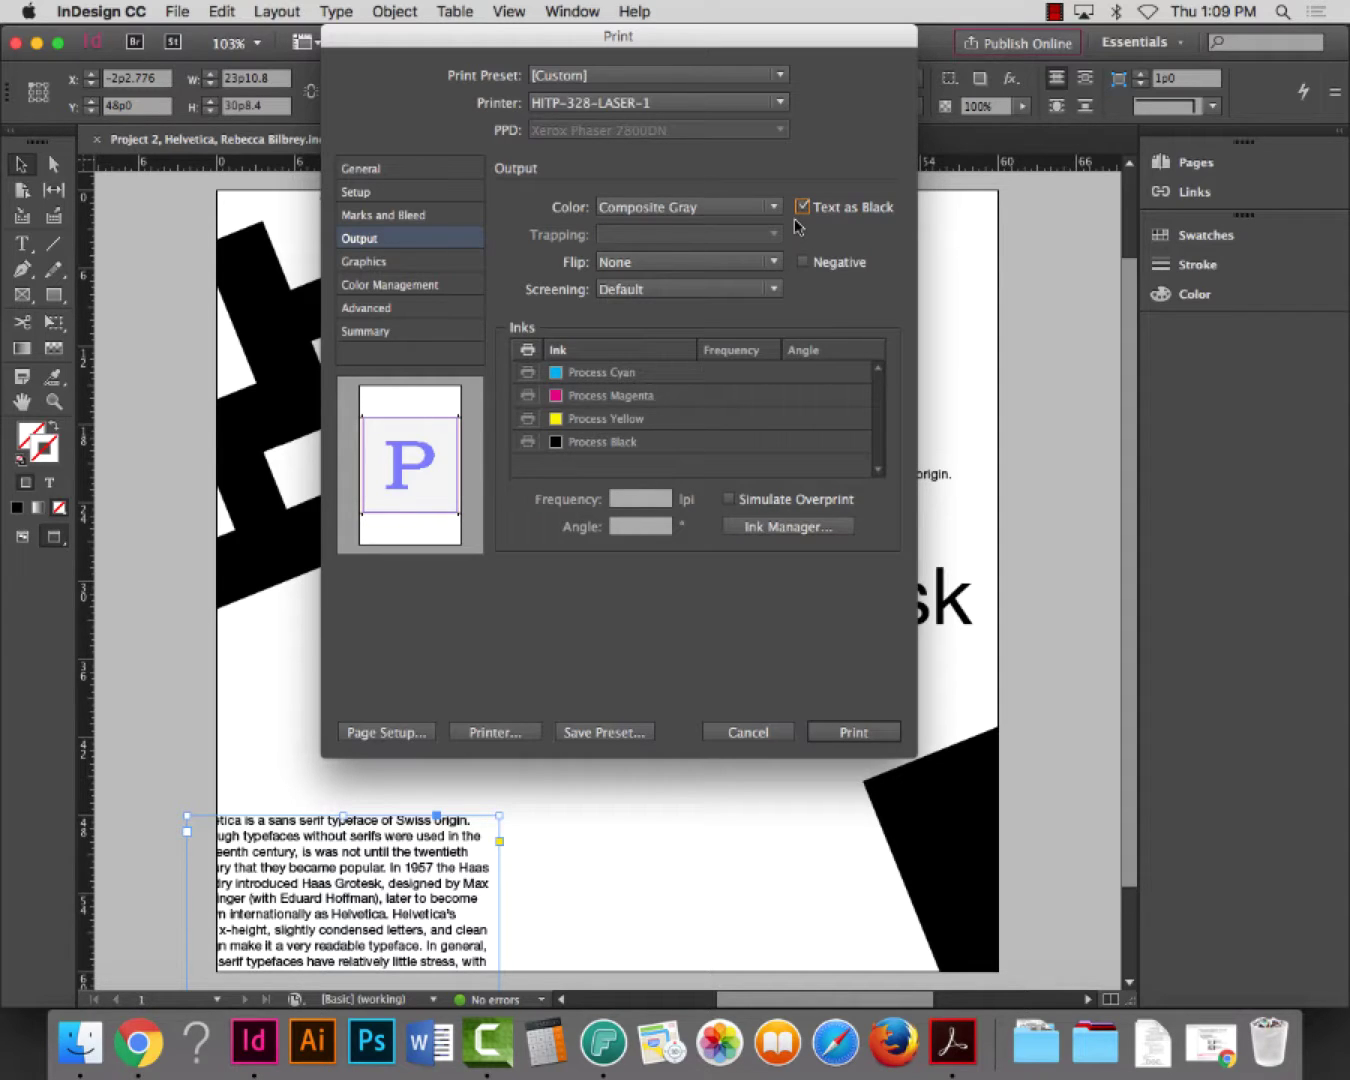
click(660, 205)
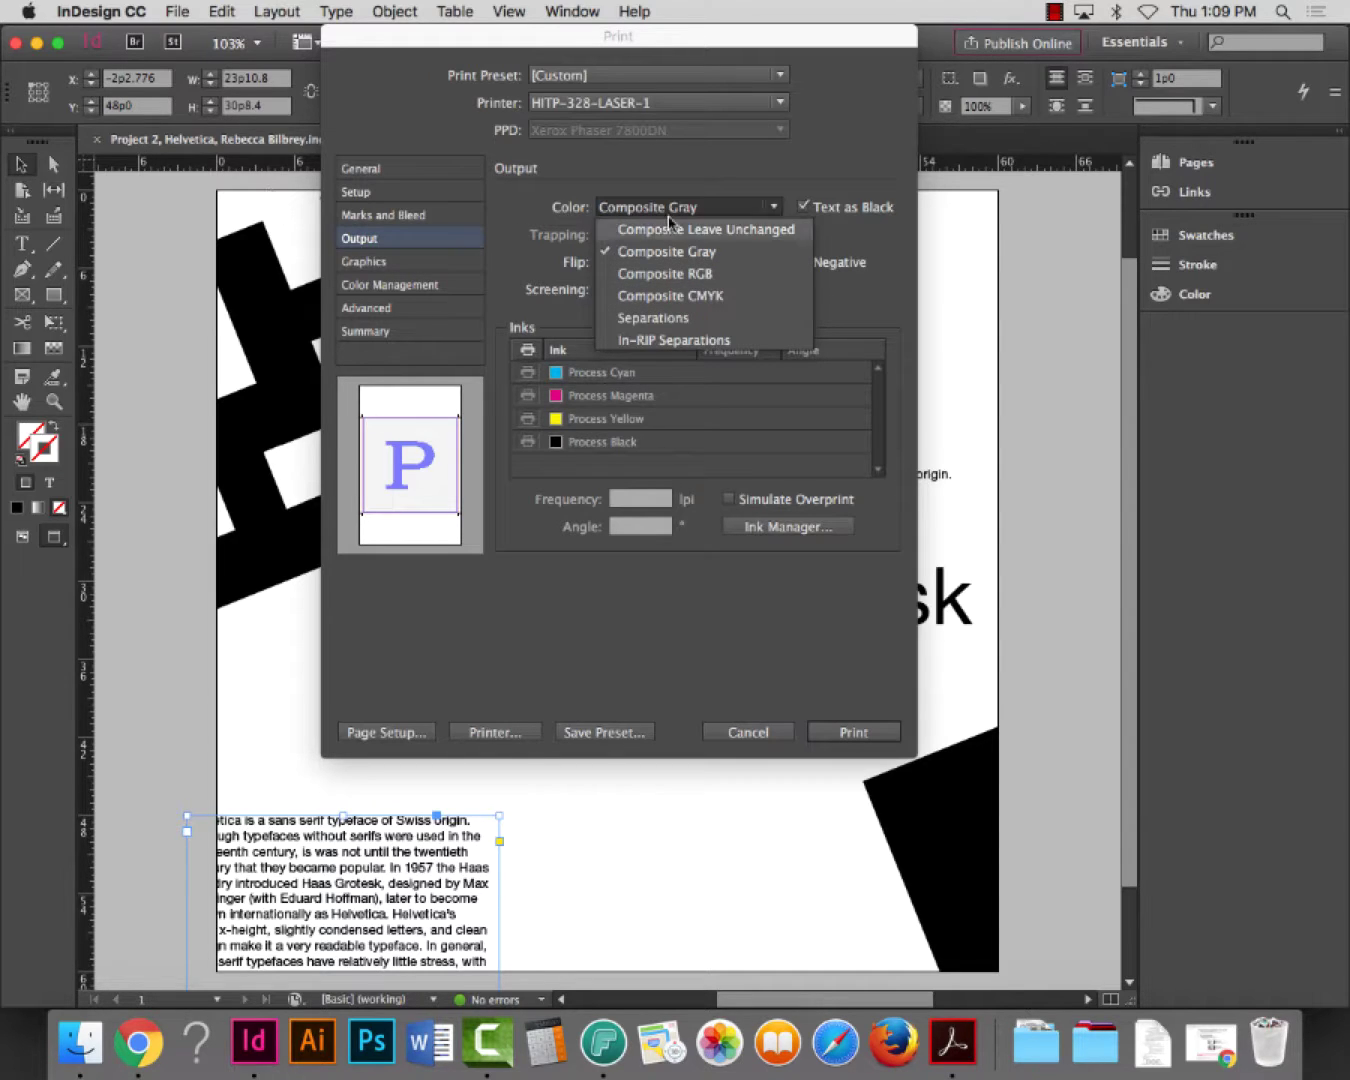
click(953, 241)
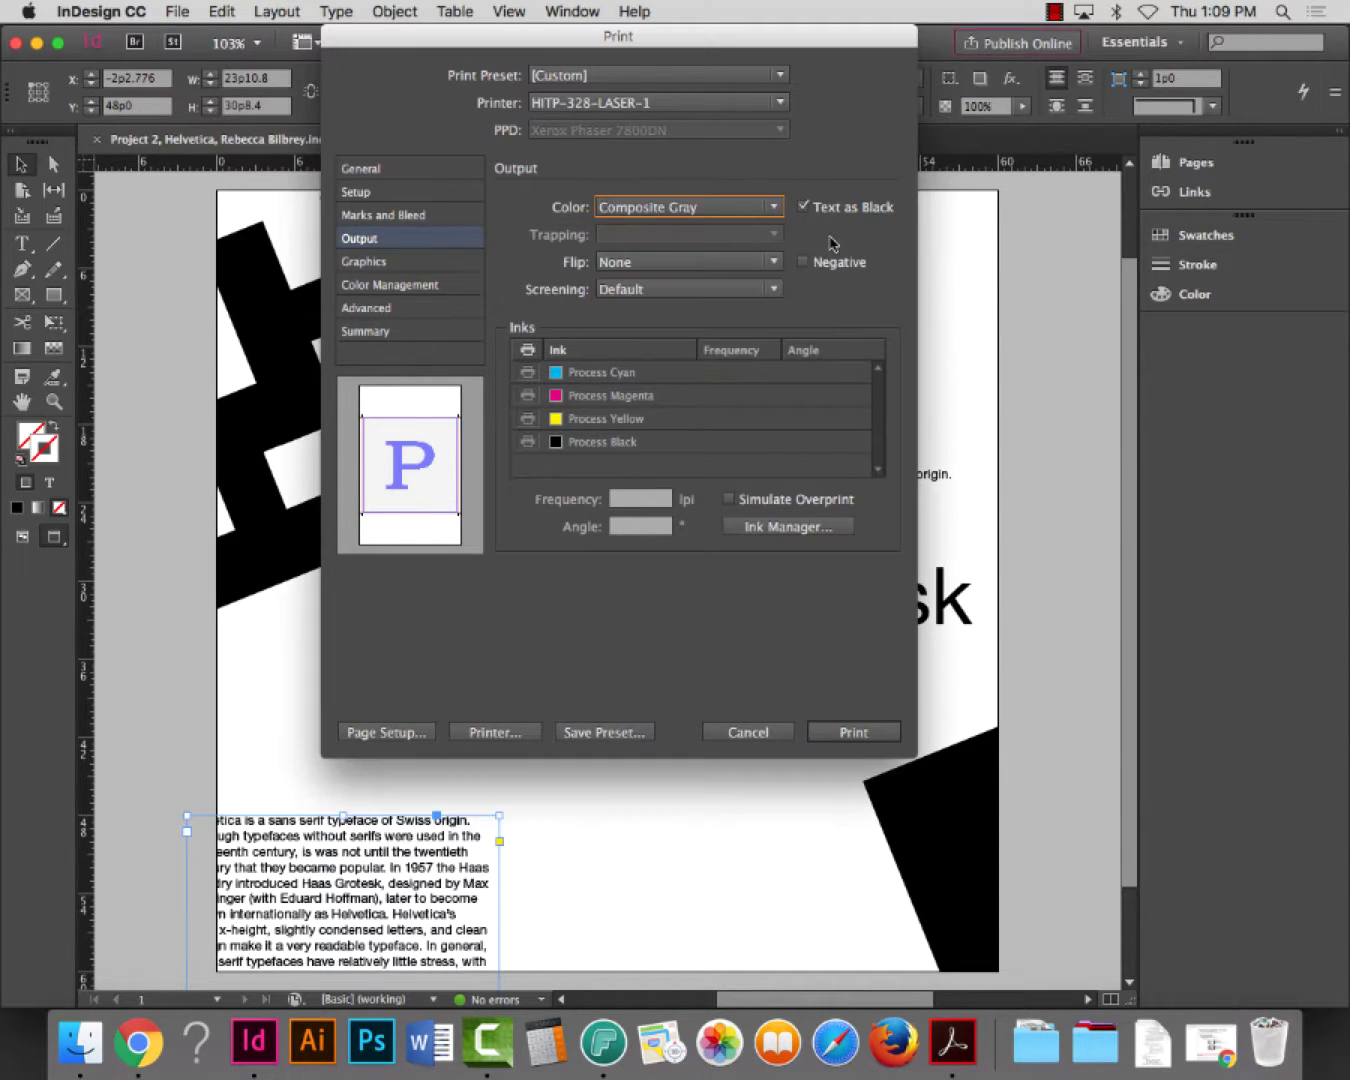
Review the Graphics, Color Management and Advanced print settings, then request Page Setup
click(378, 264)
click(376, 288)
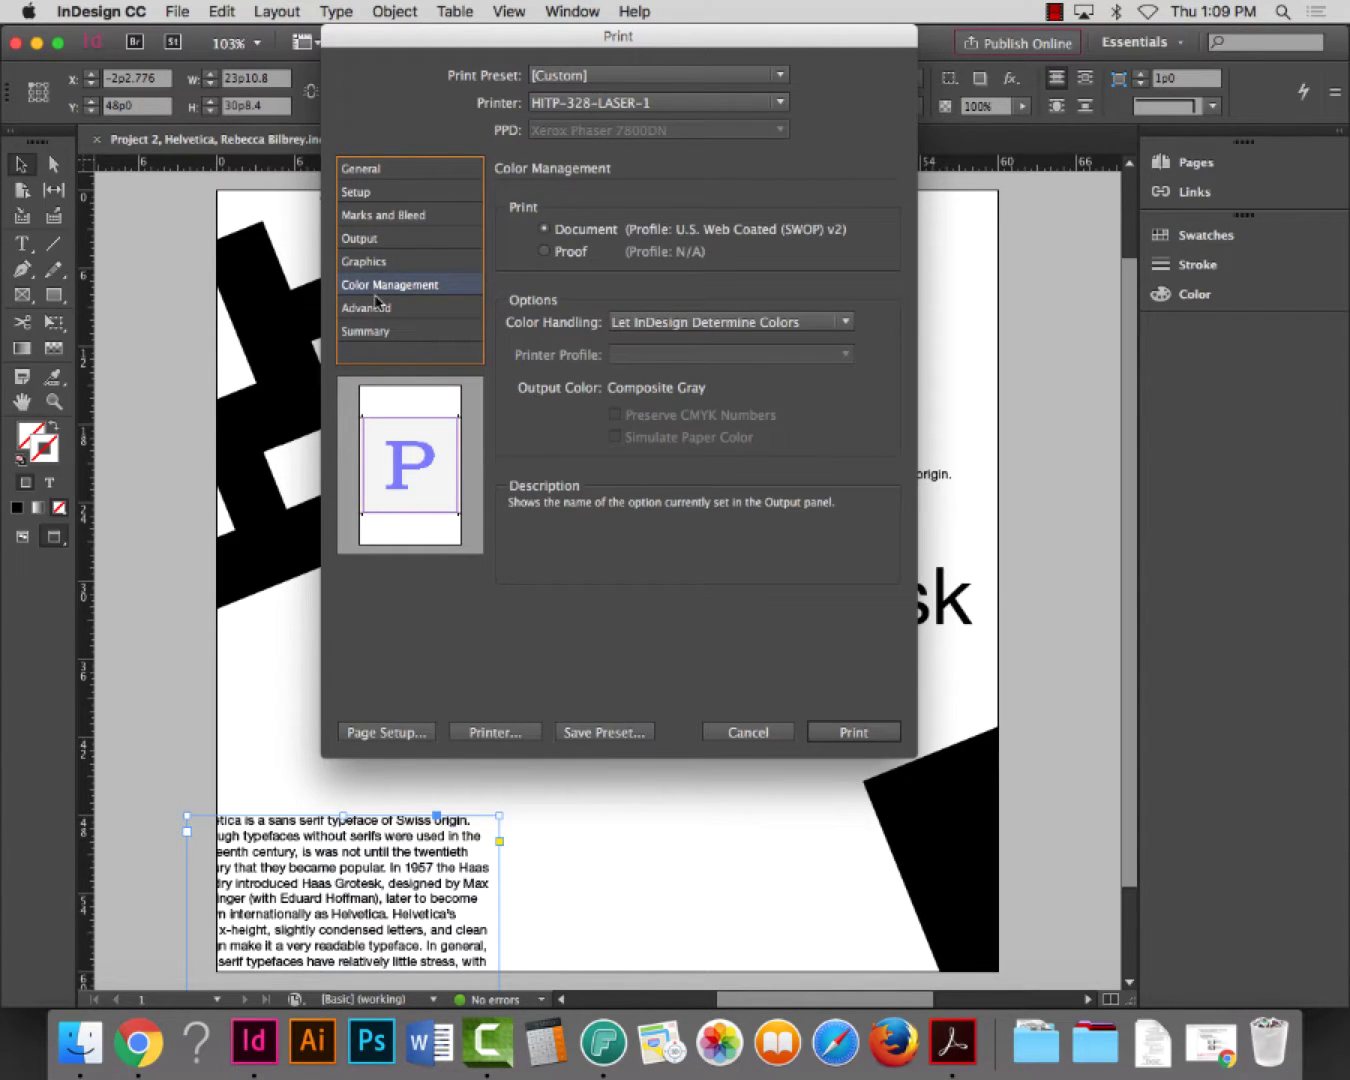
click(377, 310)
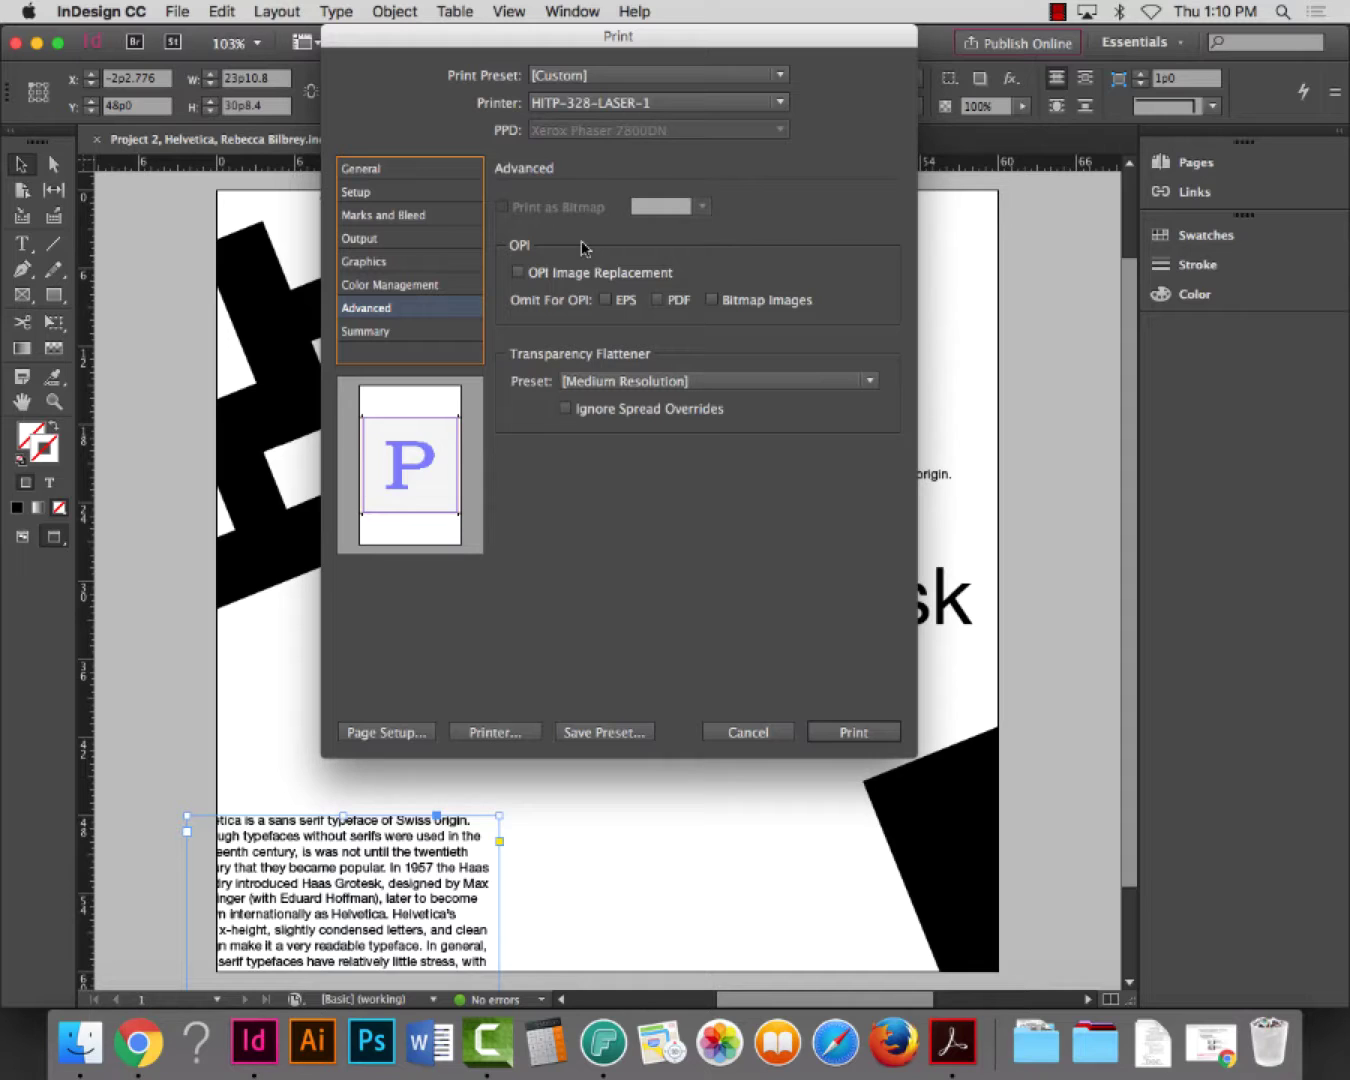
click(377, 733)
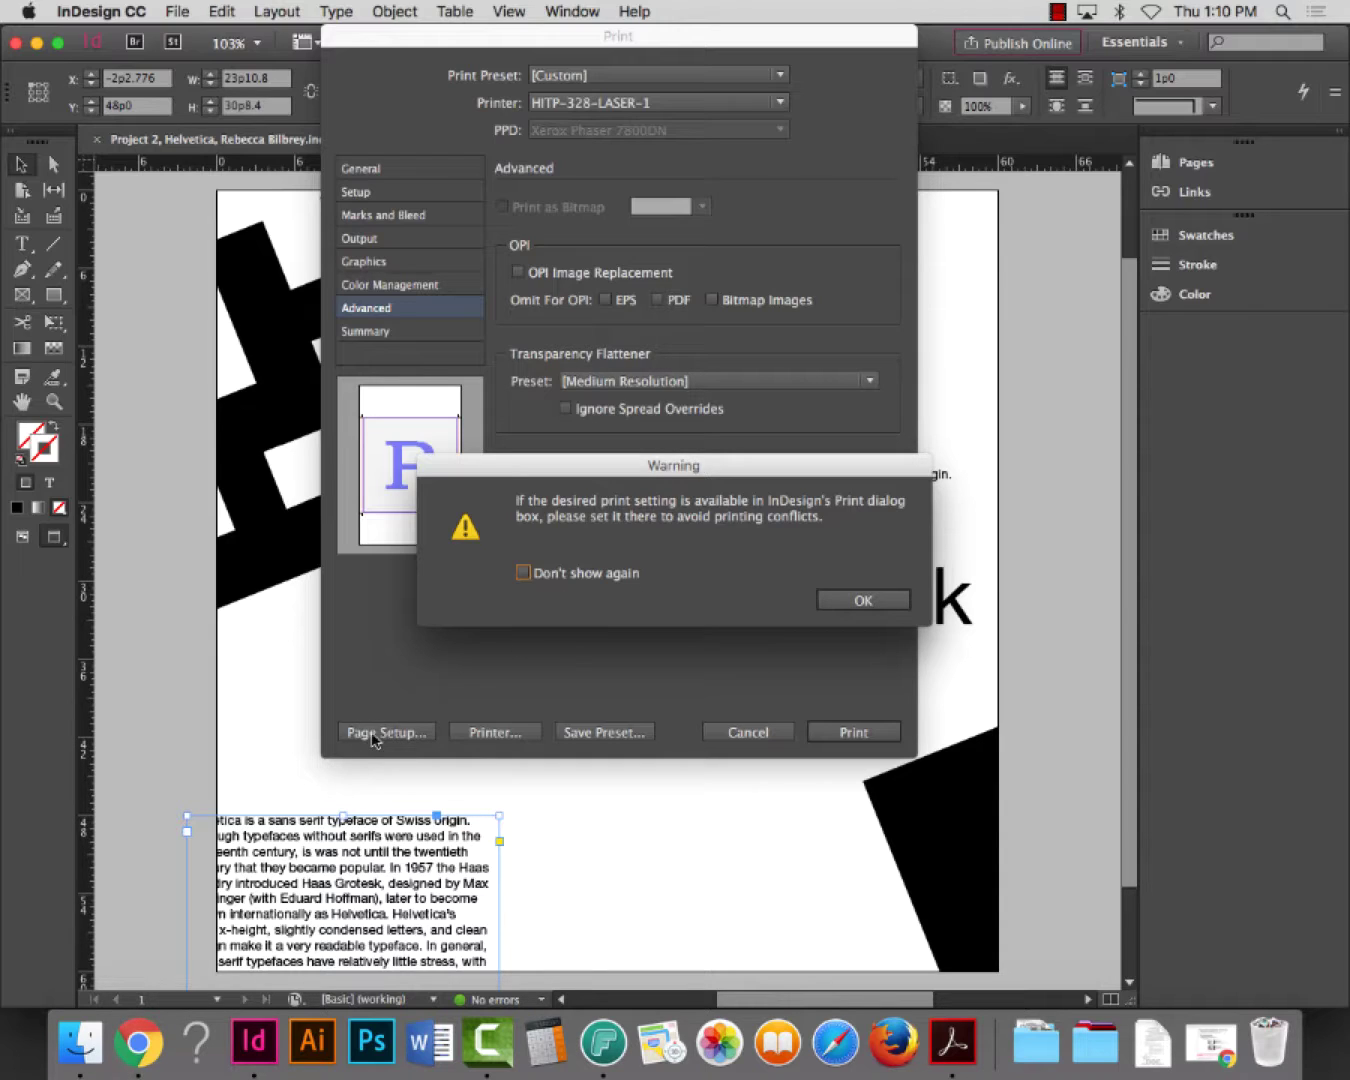
Dismiss the warning and confirm Tabloid 11 × 17 portrait paper in Page Setup
click(886, 608)
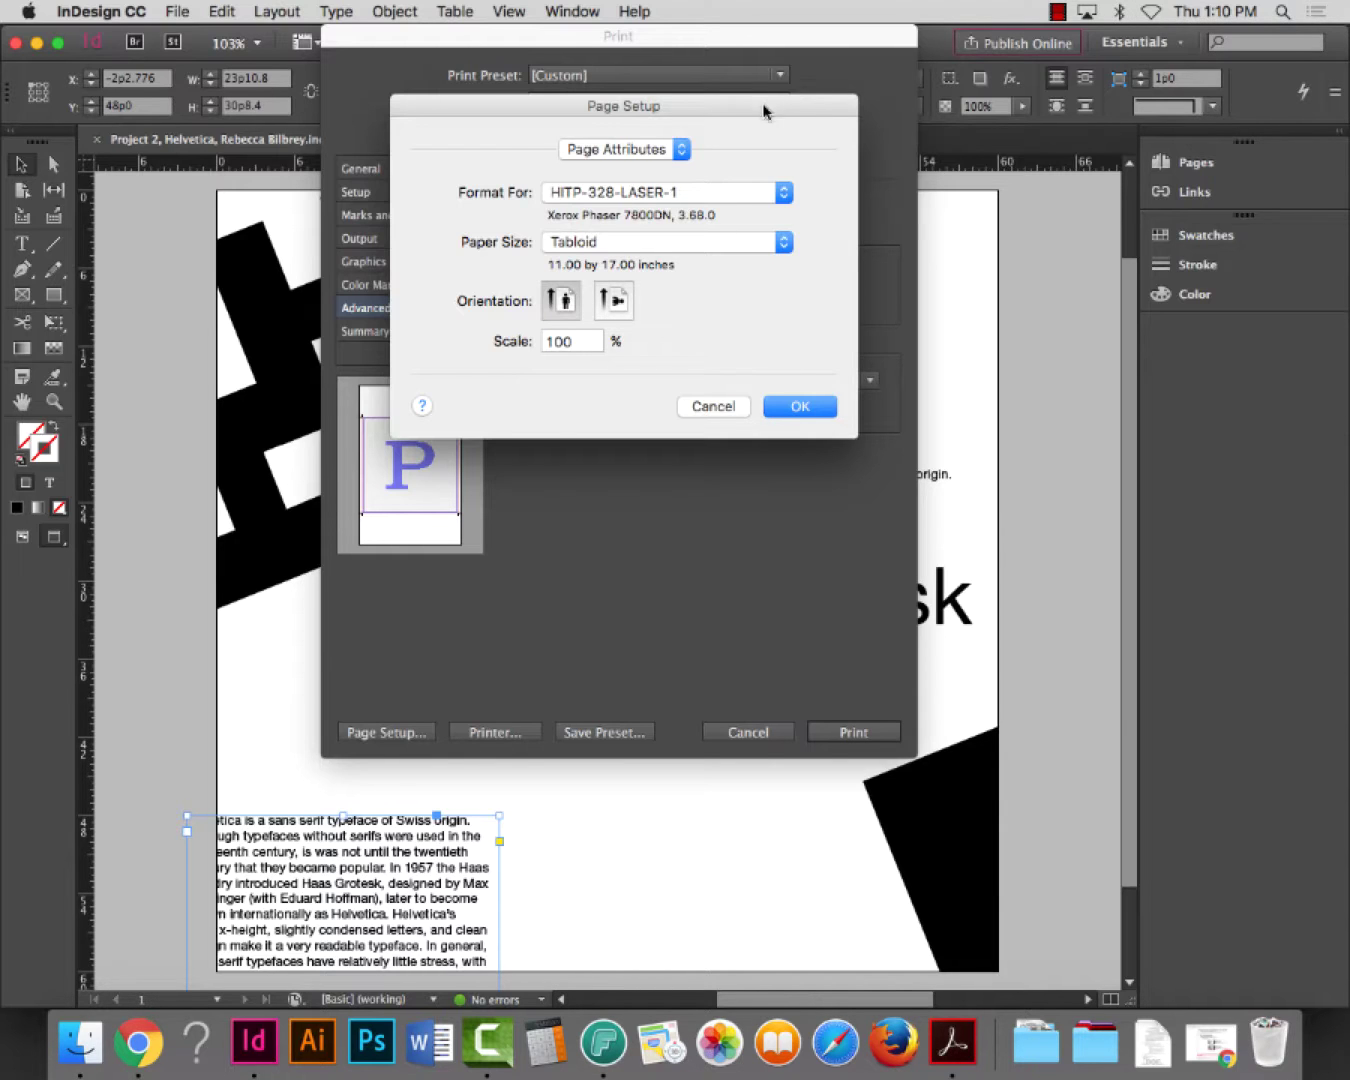
drag(764, 106, 884, 40)
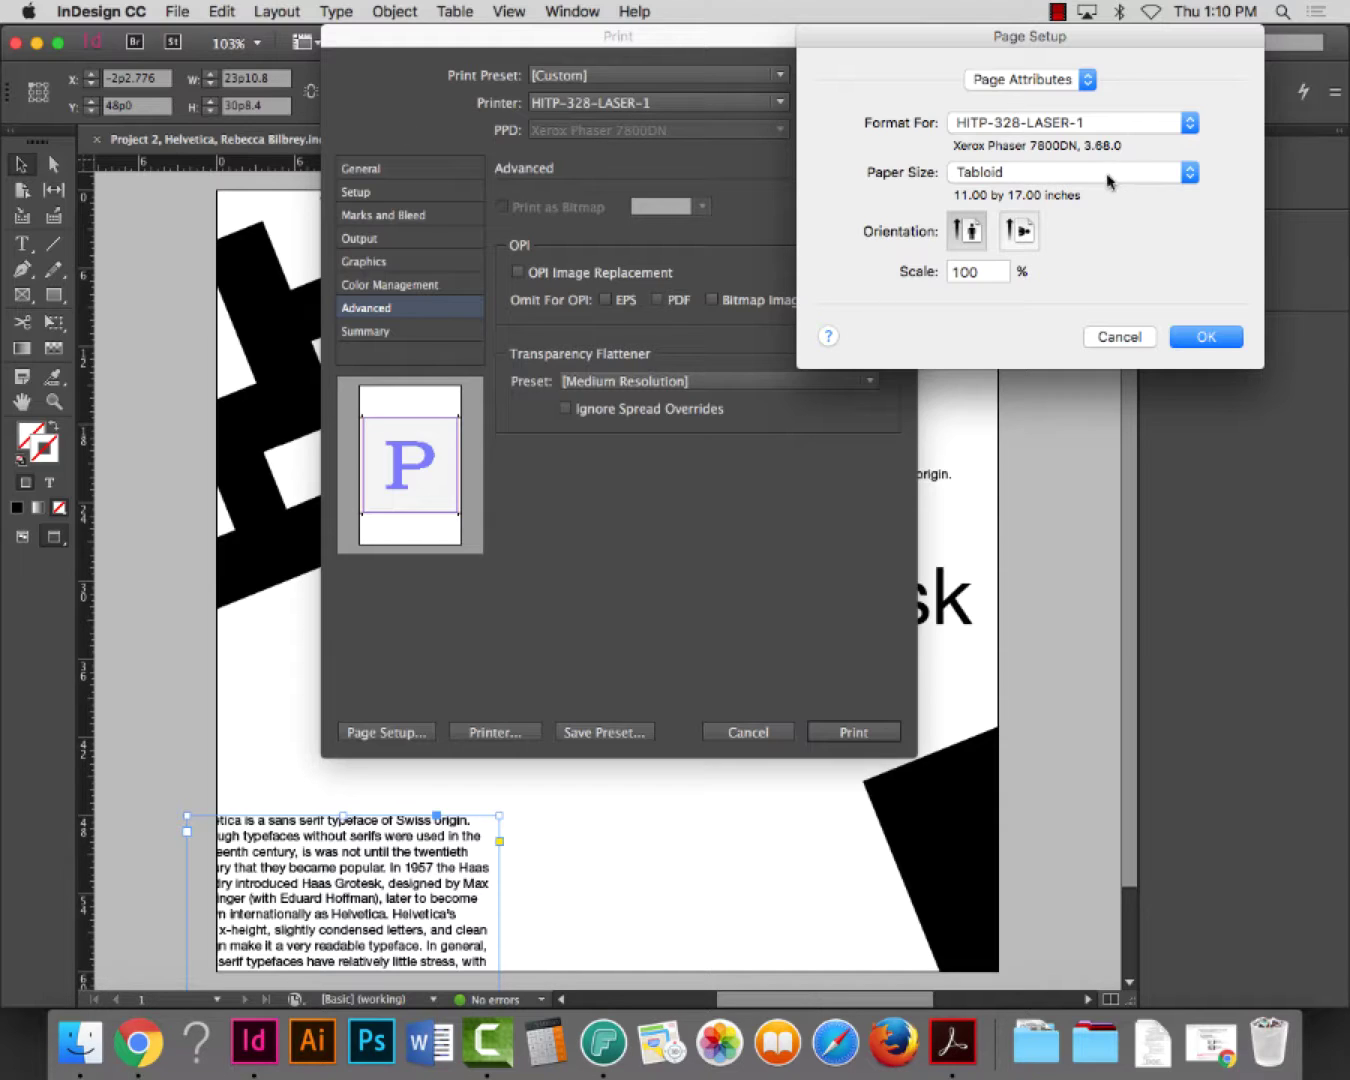
click(1189, 337)
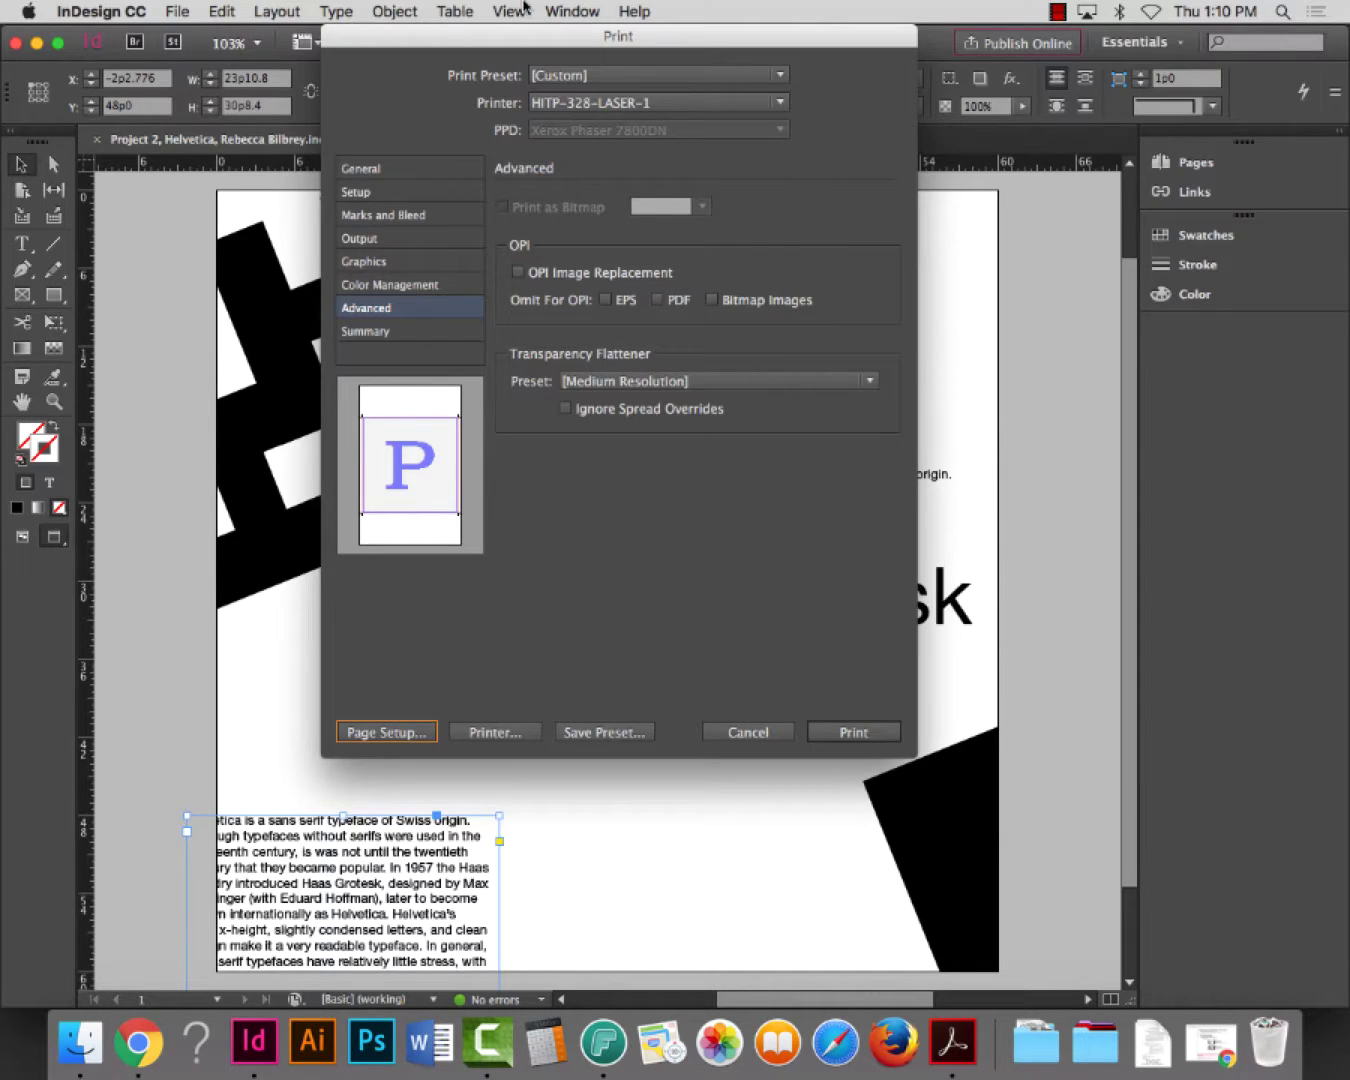
Open the system printer settings, dismiss the warning, turn off two-sided printing, and show details
click(505, 746)
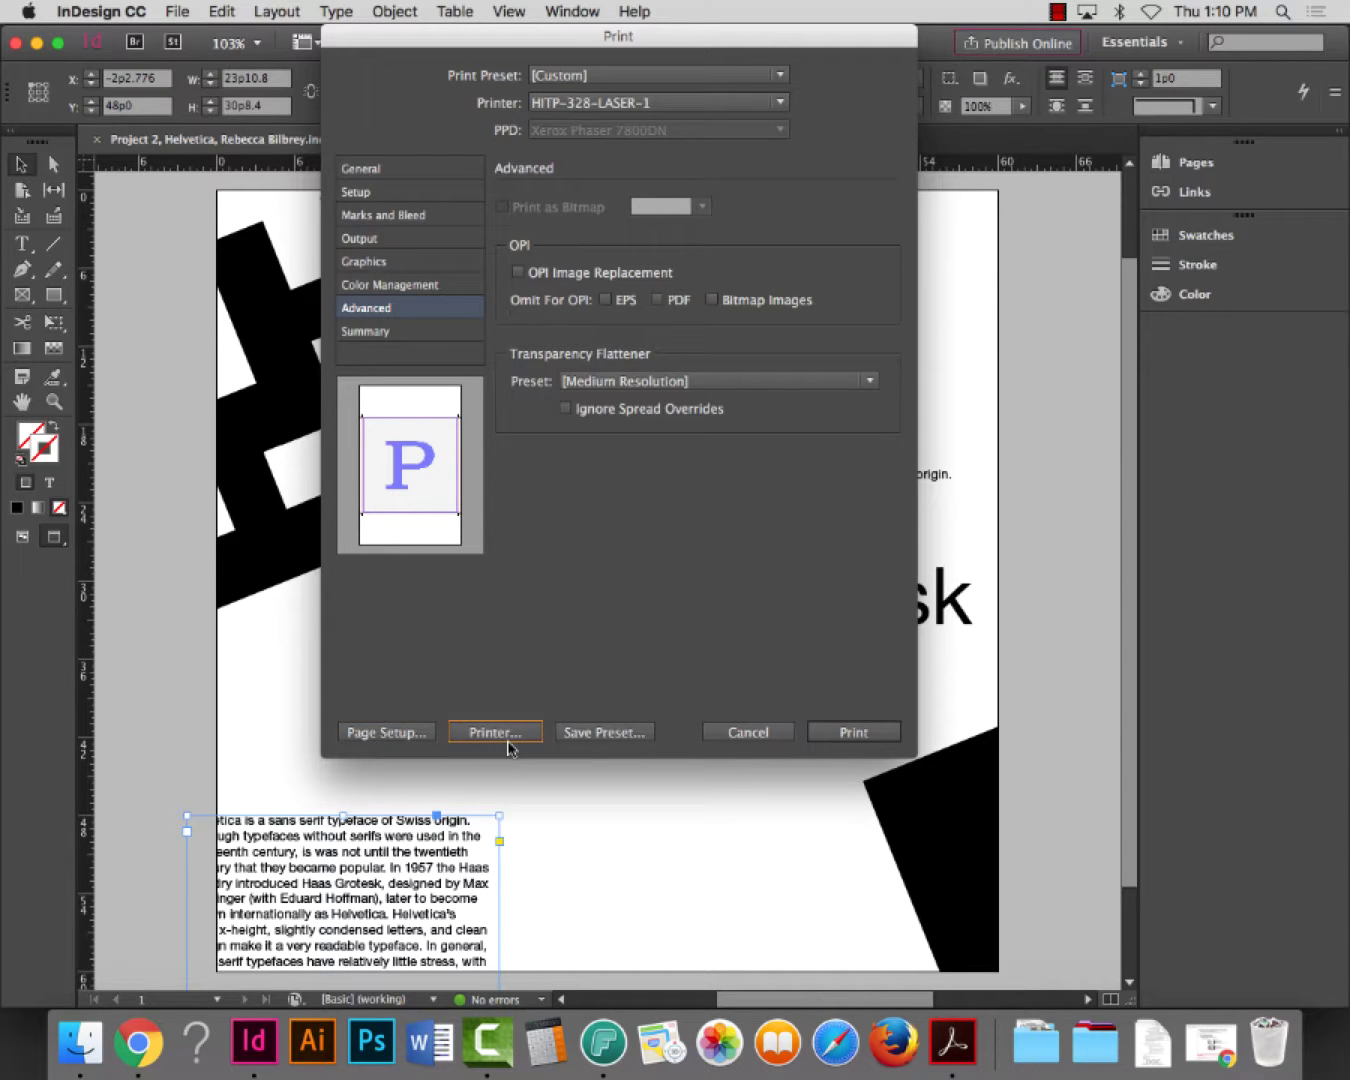
click(509, 745)
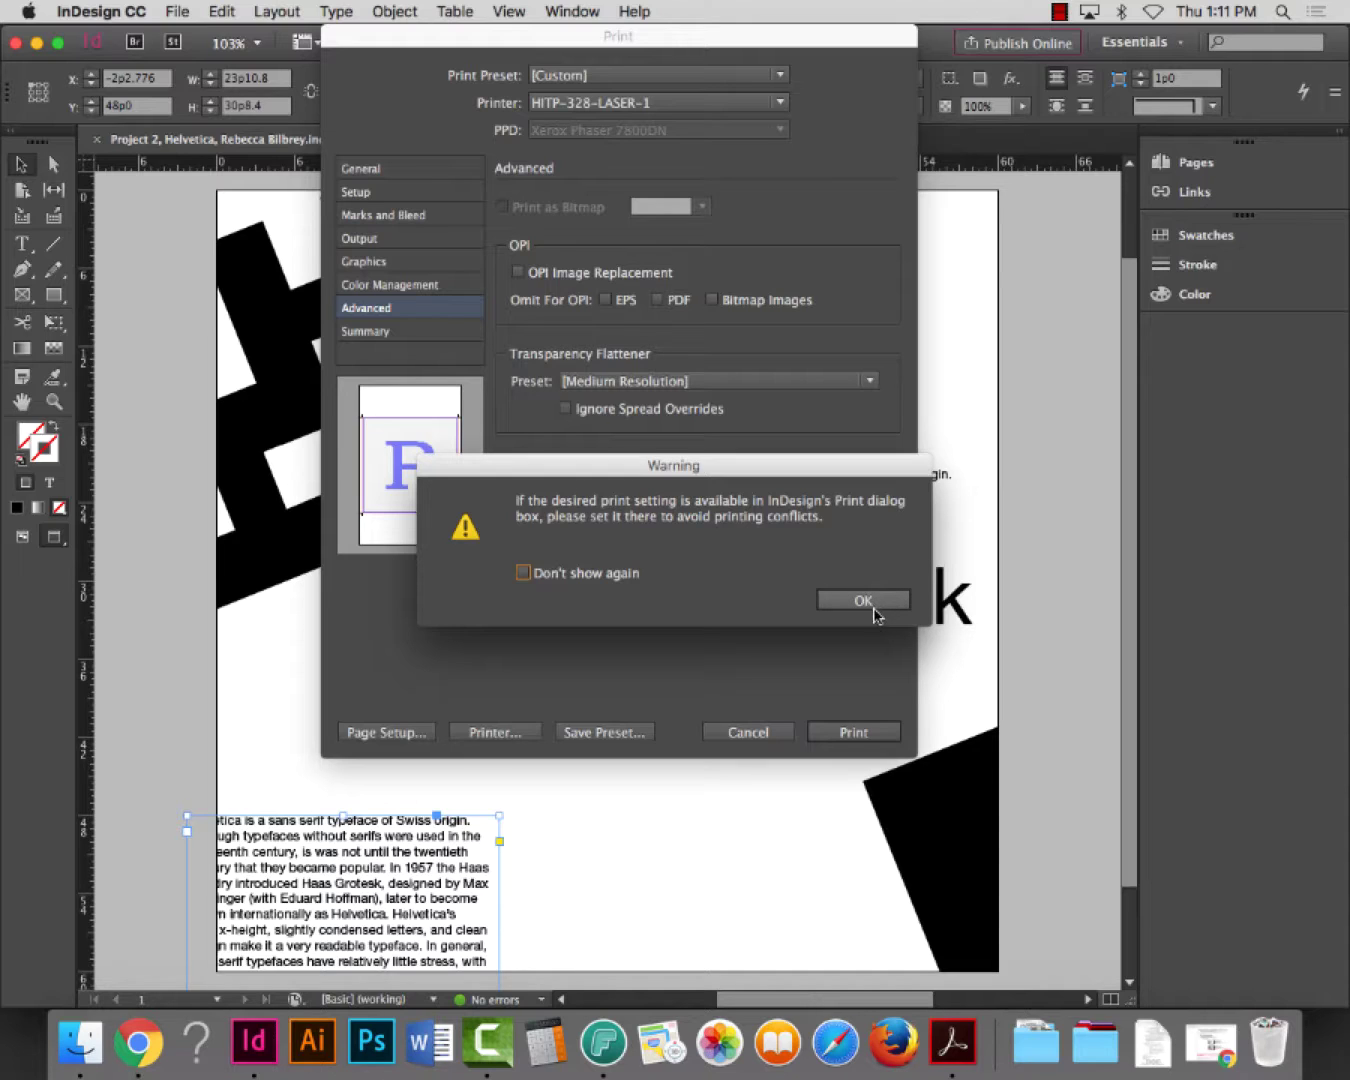
click(874, 607)
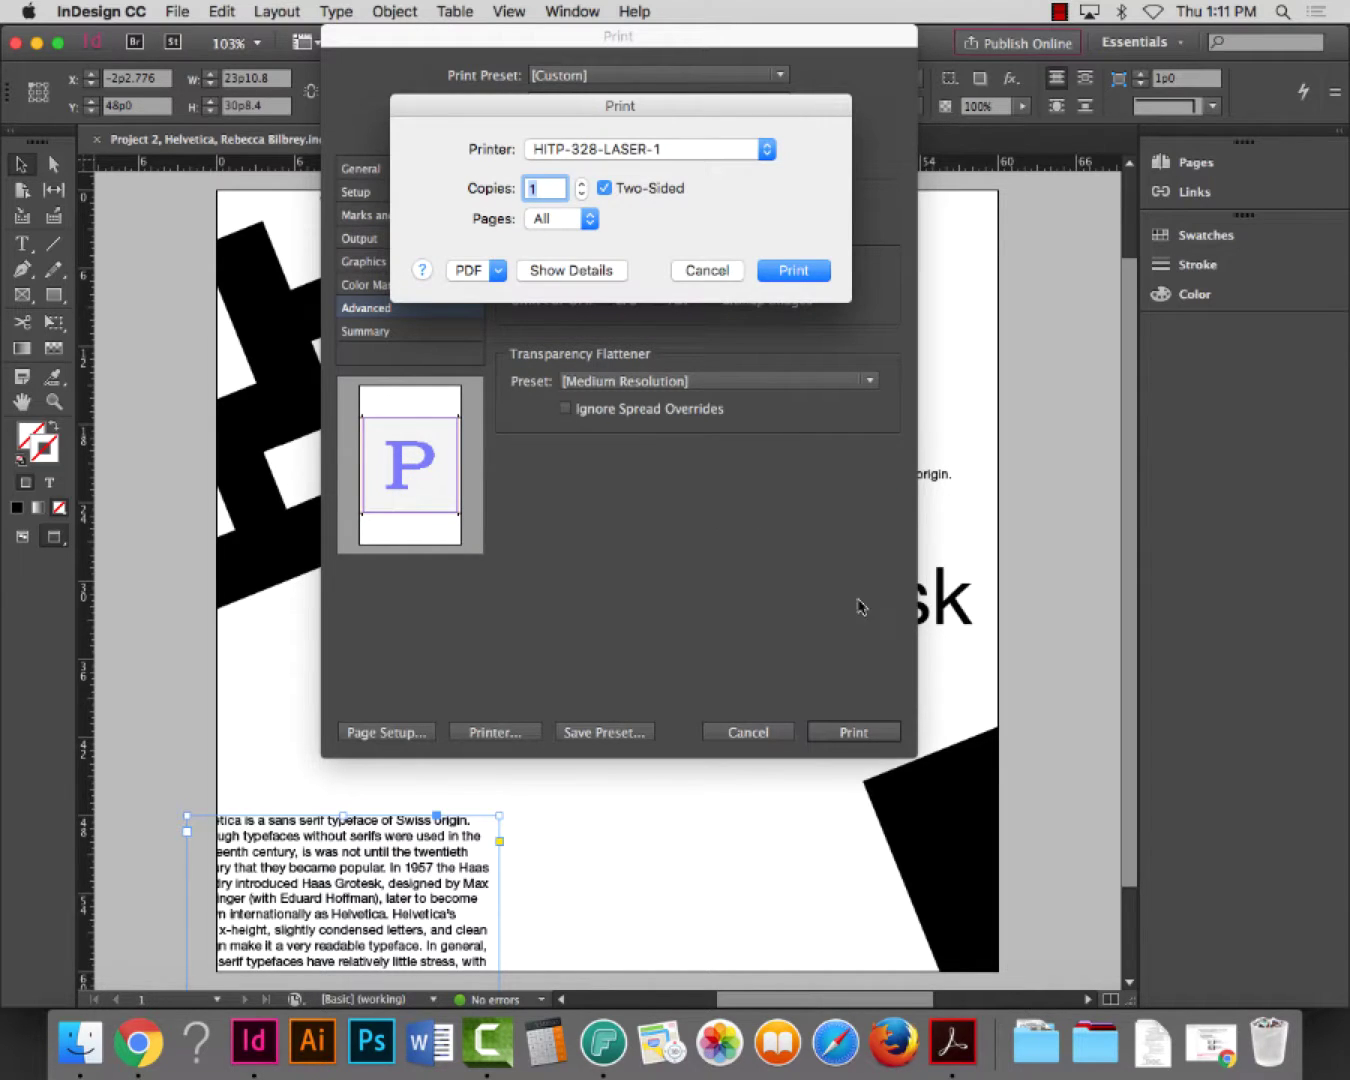
click(605, 189)
drag(561, 114, 627, 118)
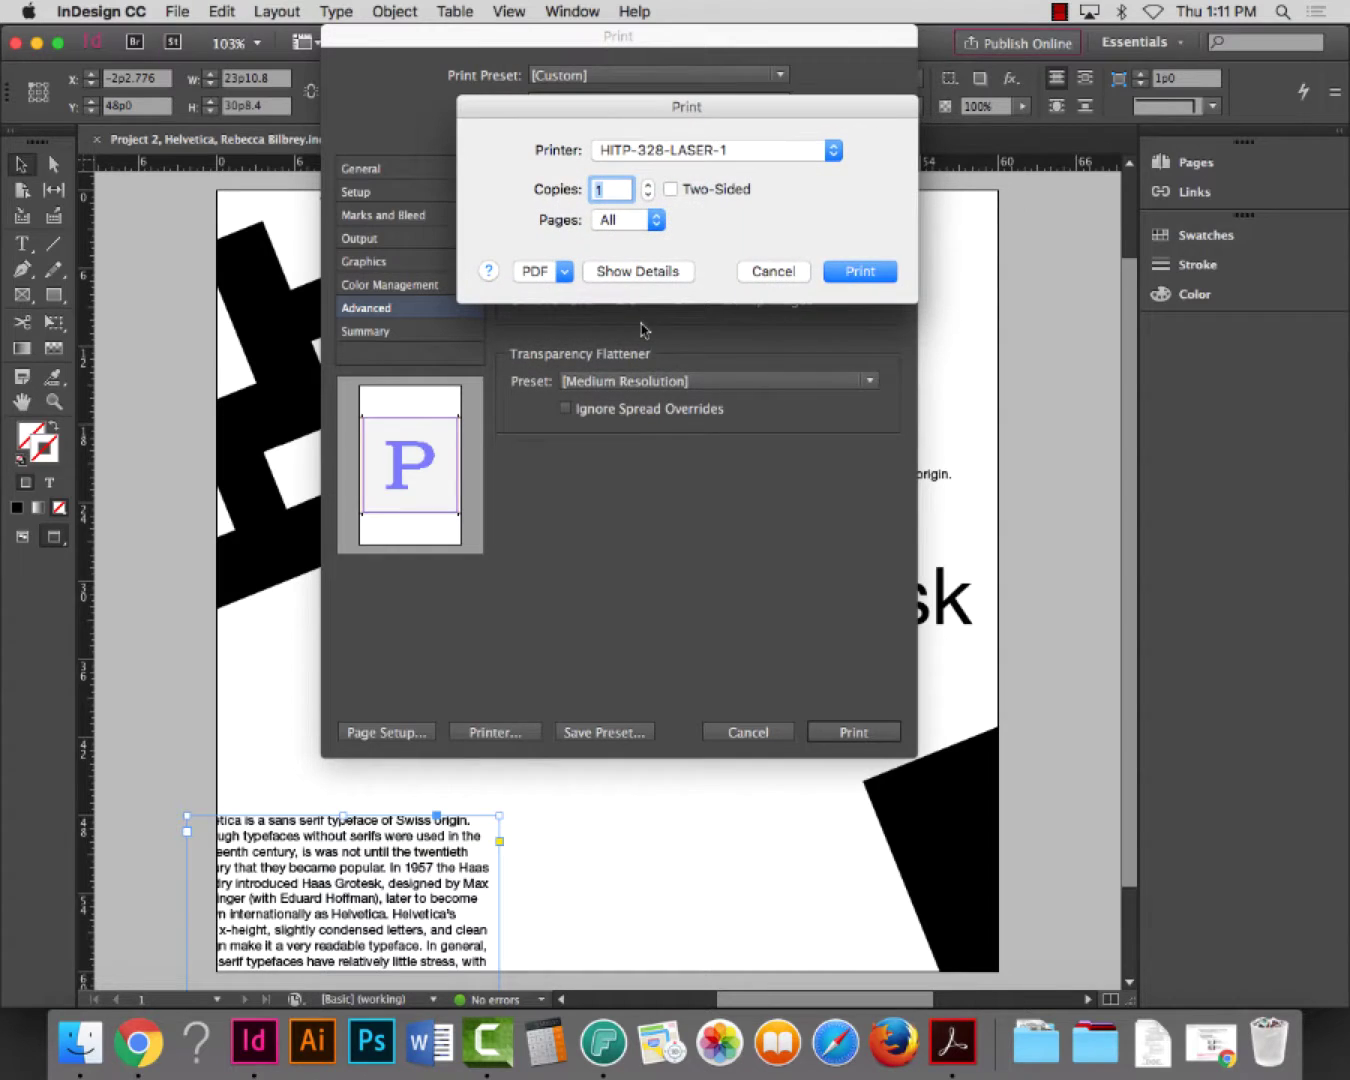
click(640, 274)
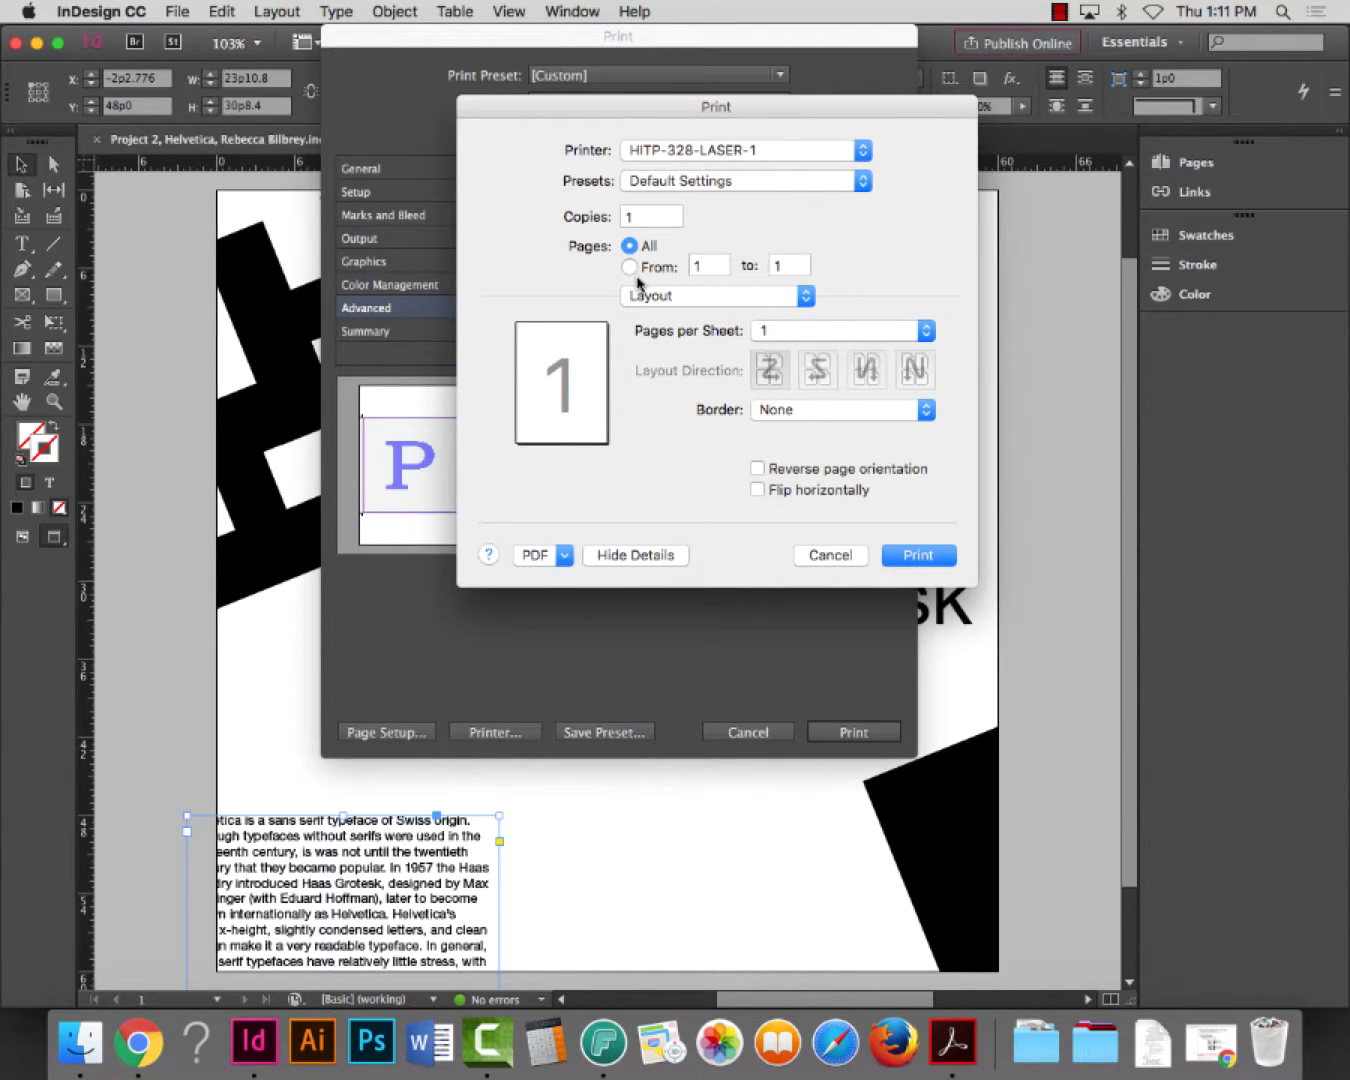
Review the Color Matching (Automatic profile), Paper Handling, Paper Feed and Cover Page panes, ending on Xerox Features
click(699, 297)
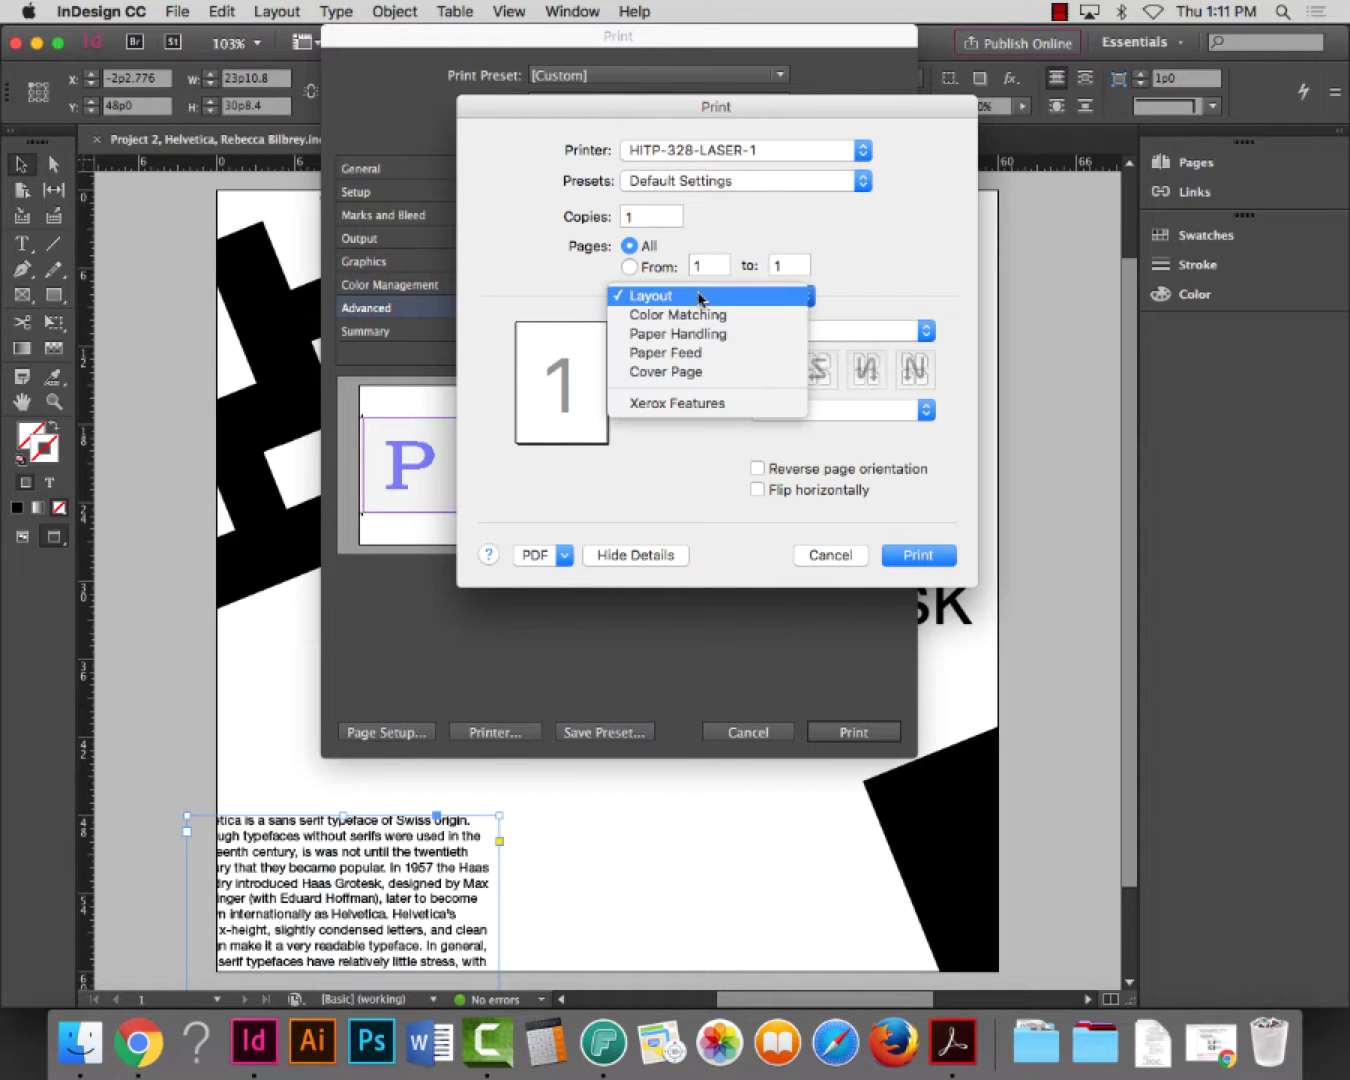
click(702, 314)
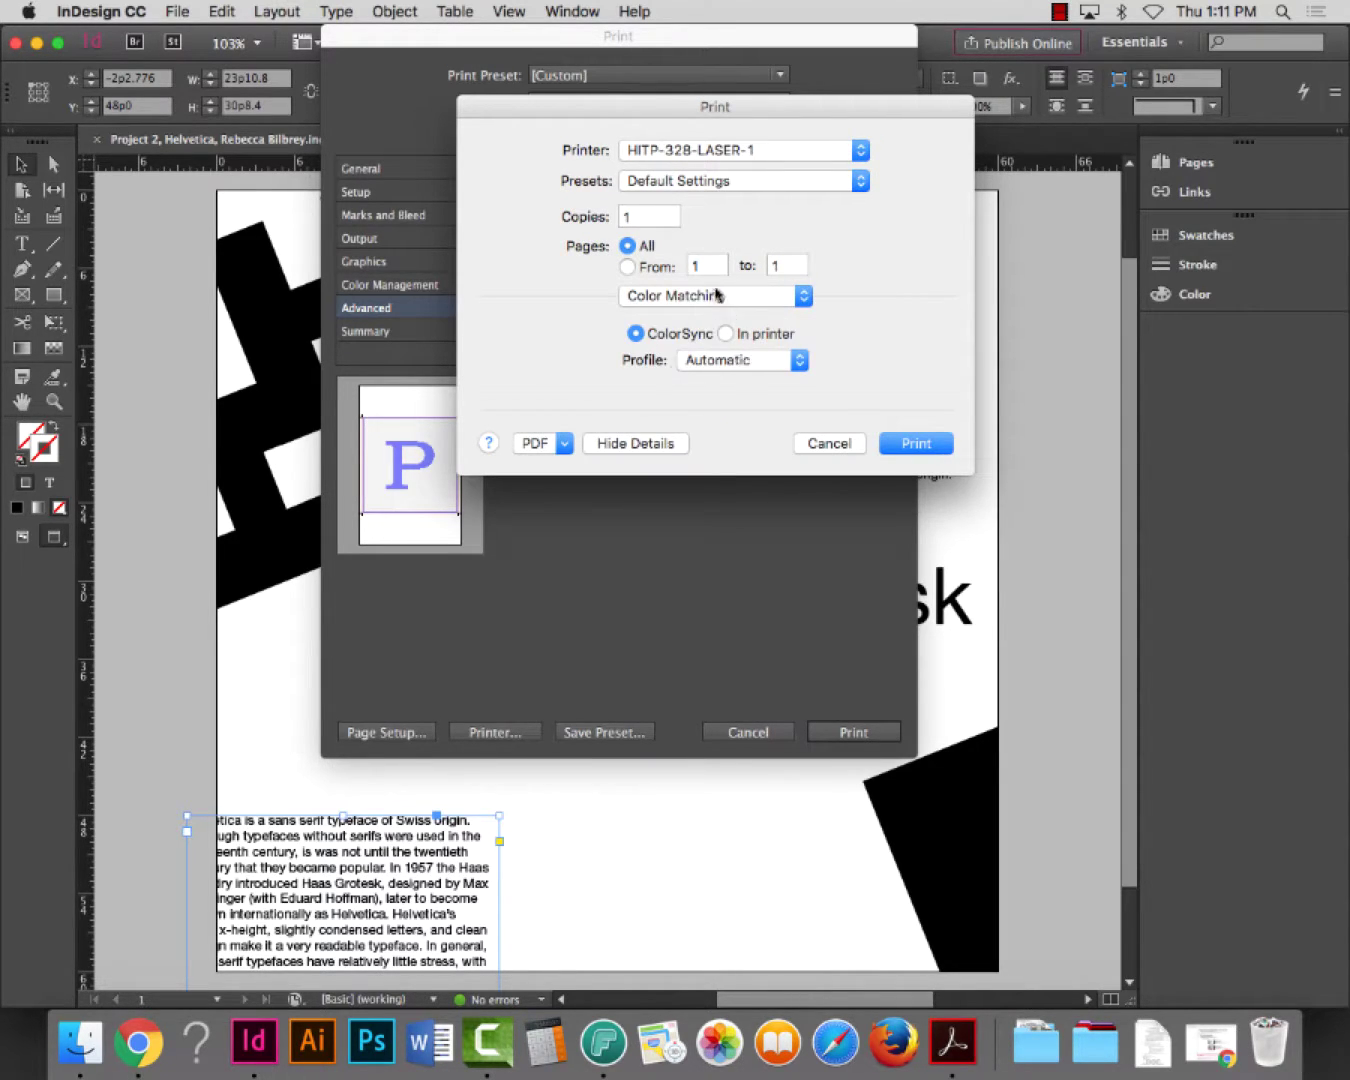
click(727, 362)
click(643, 298)
click(660, 312)
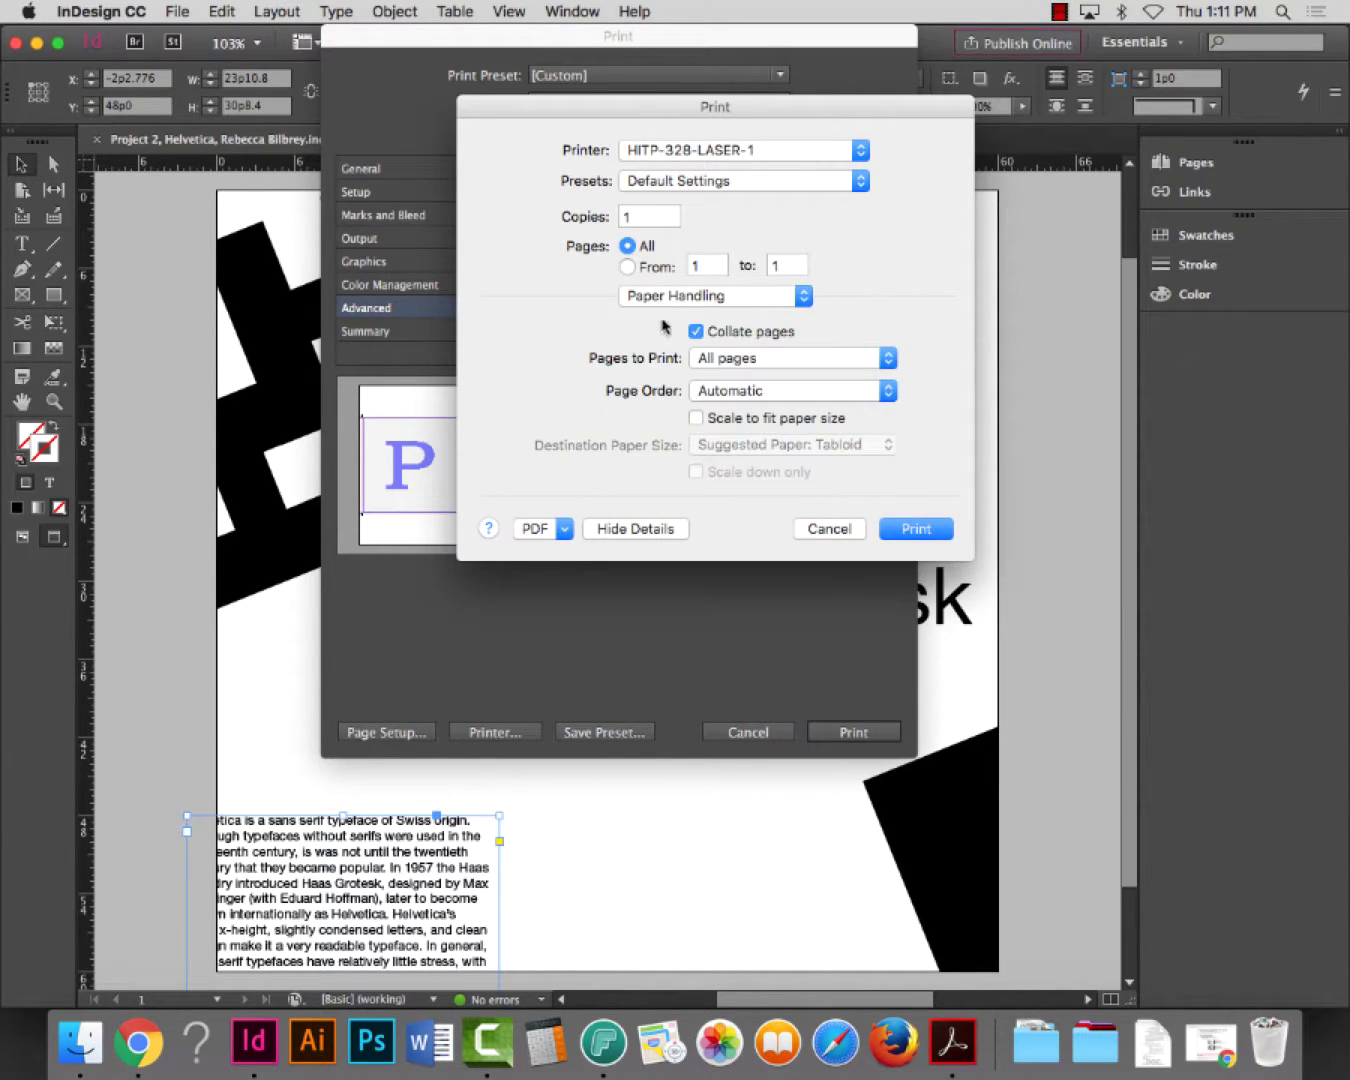
click(668, 297)
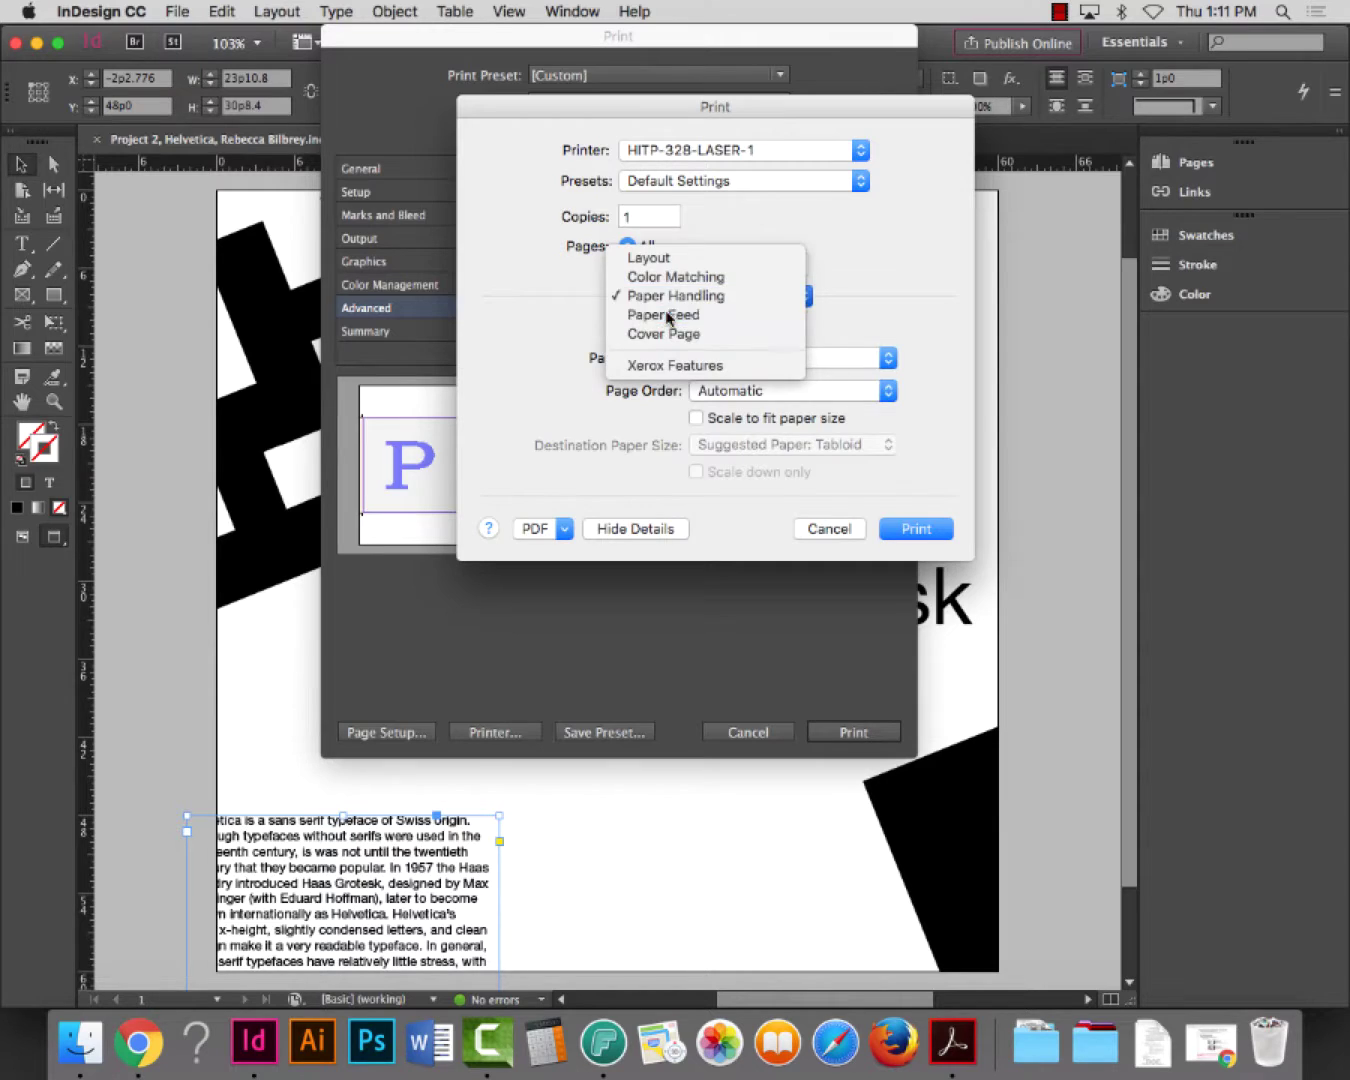
click(668, 317)
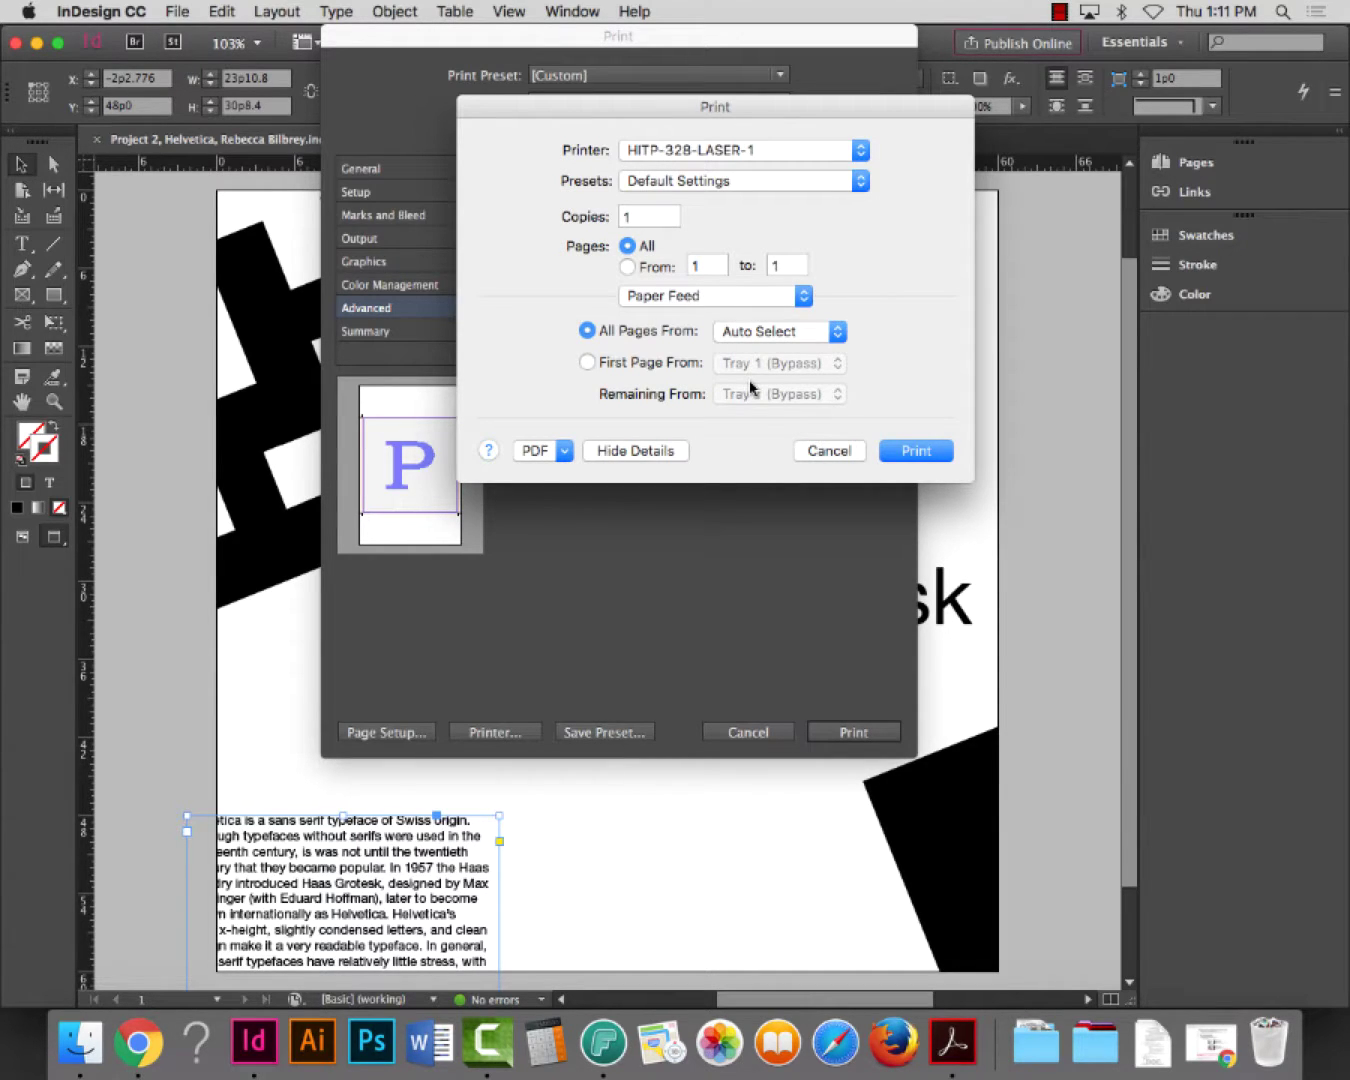
click(652, 297)
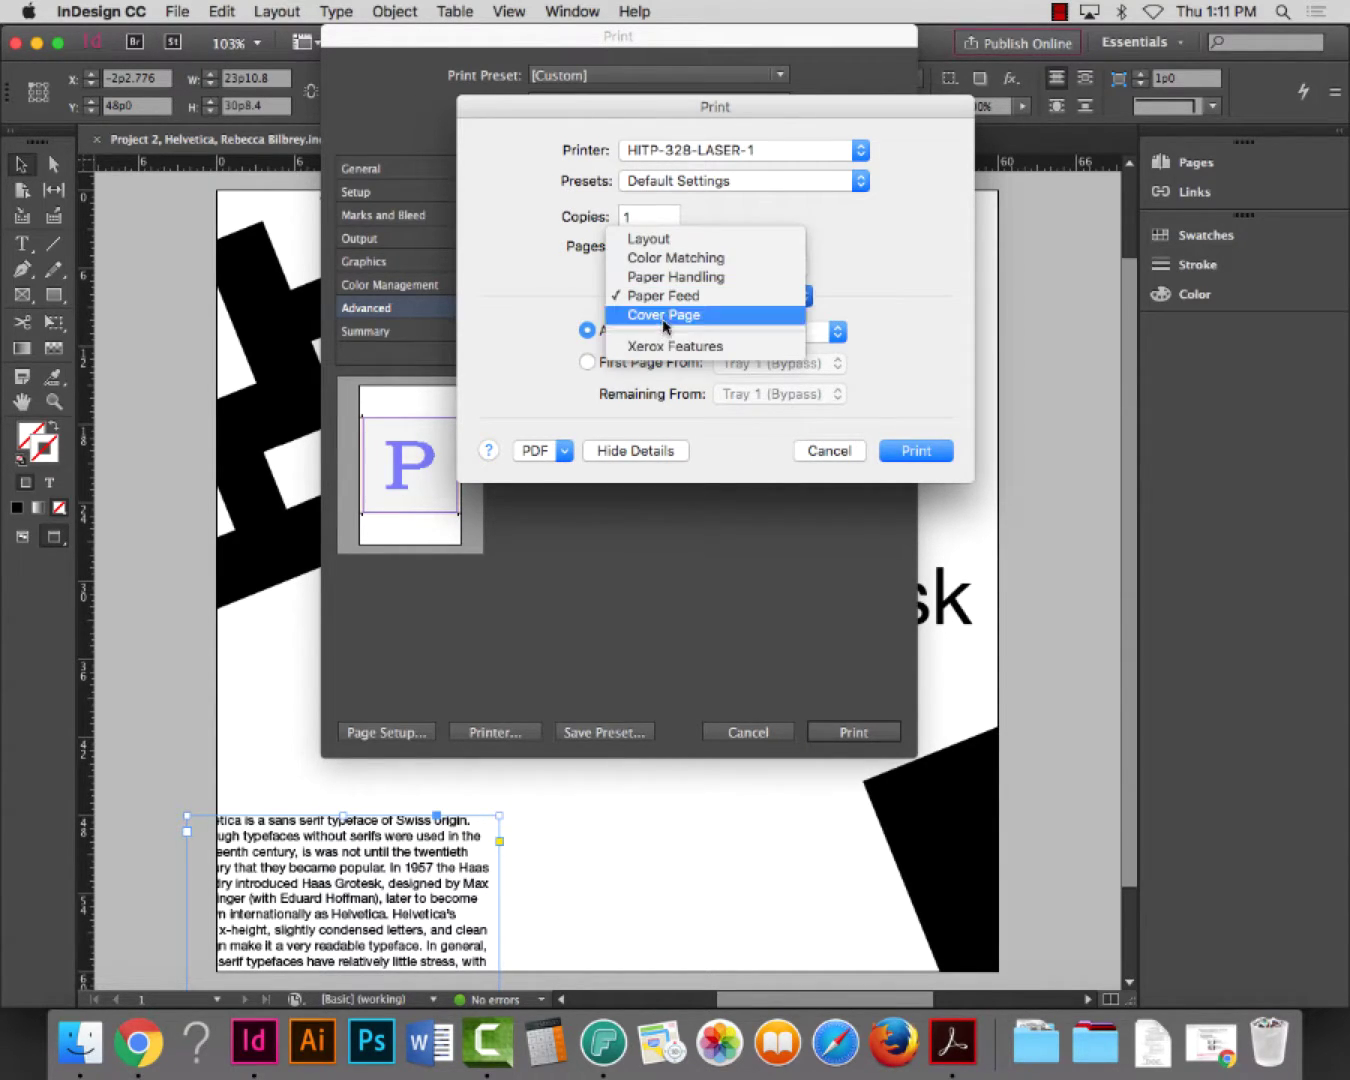
click(667, 318)
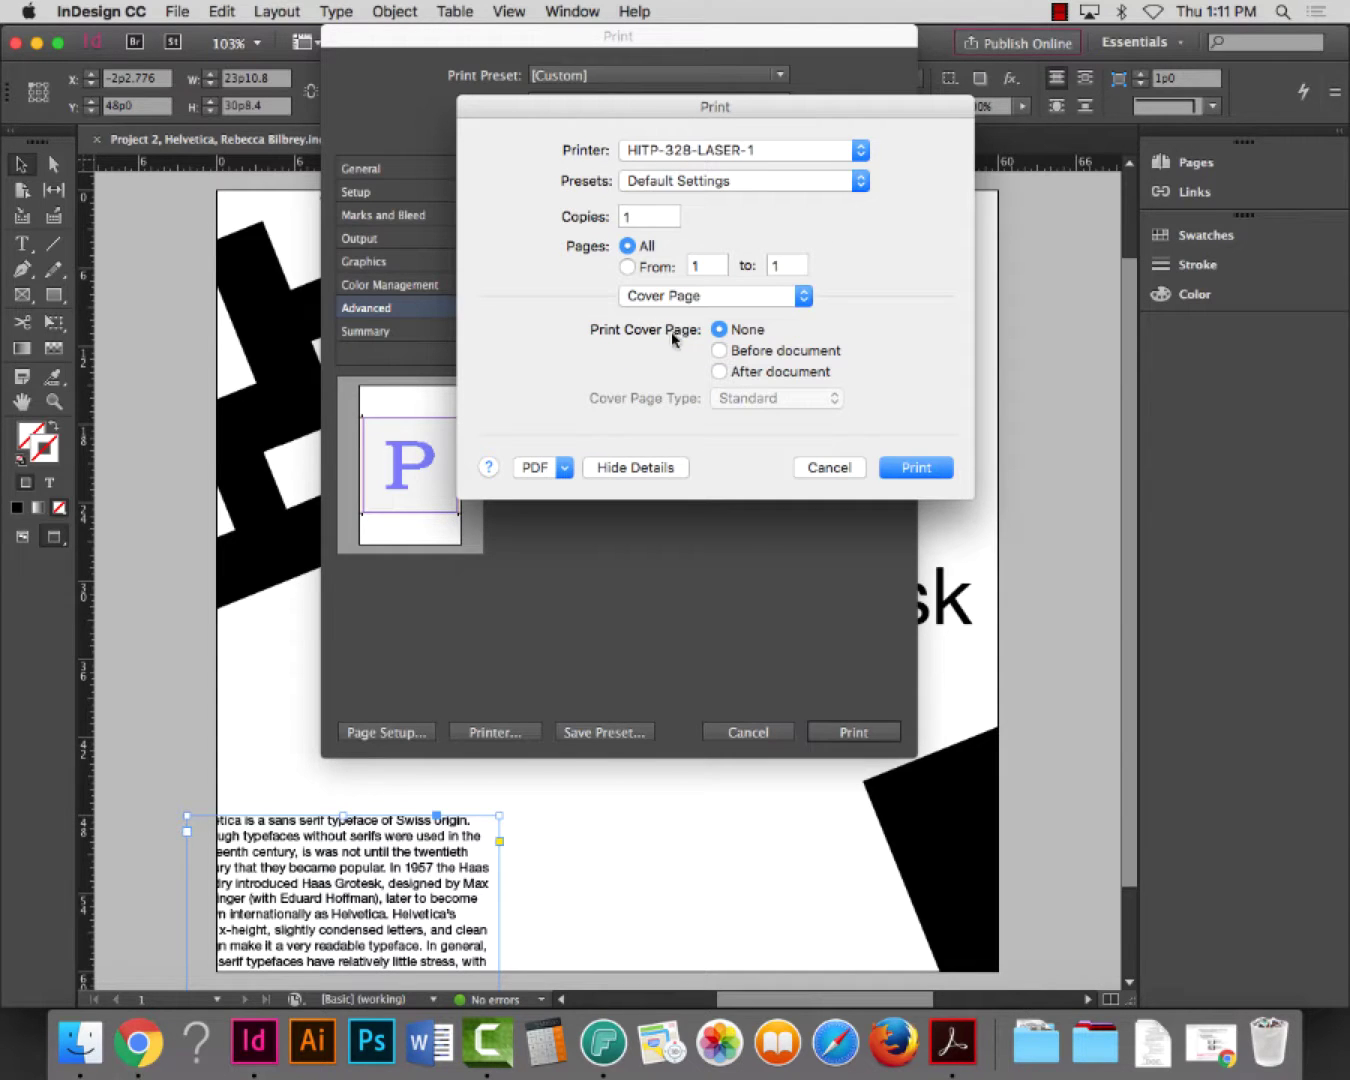
click(700, 299)
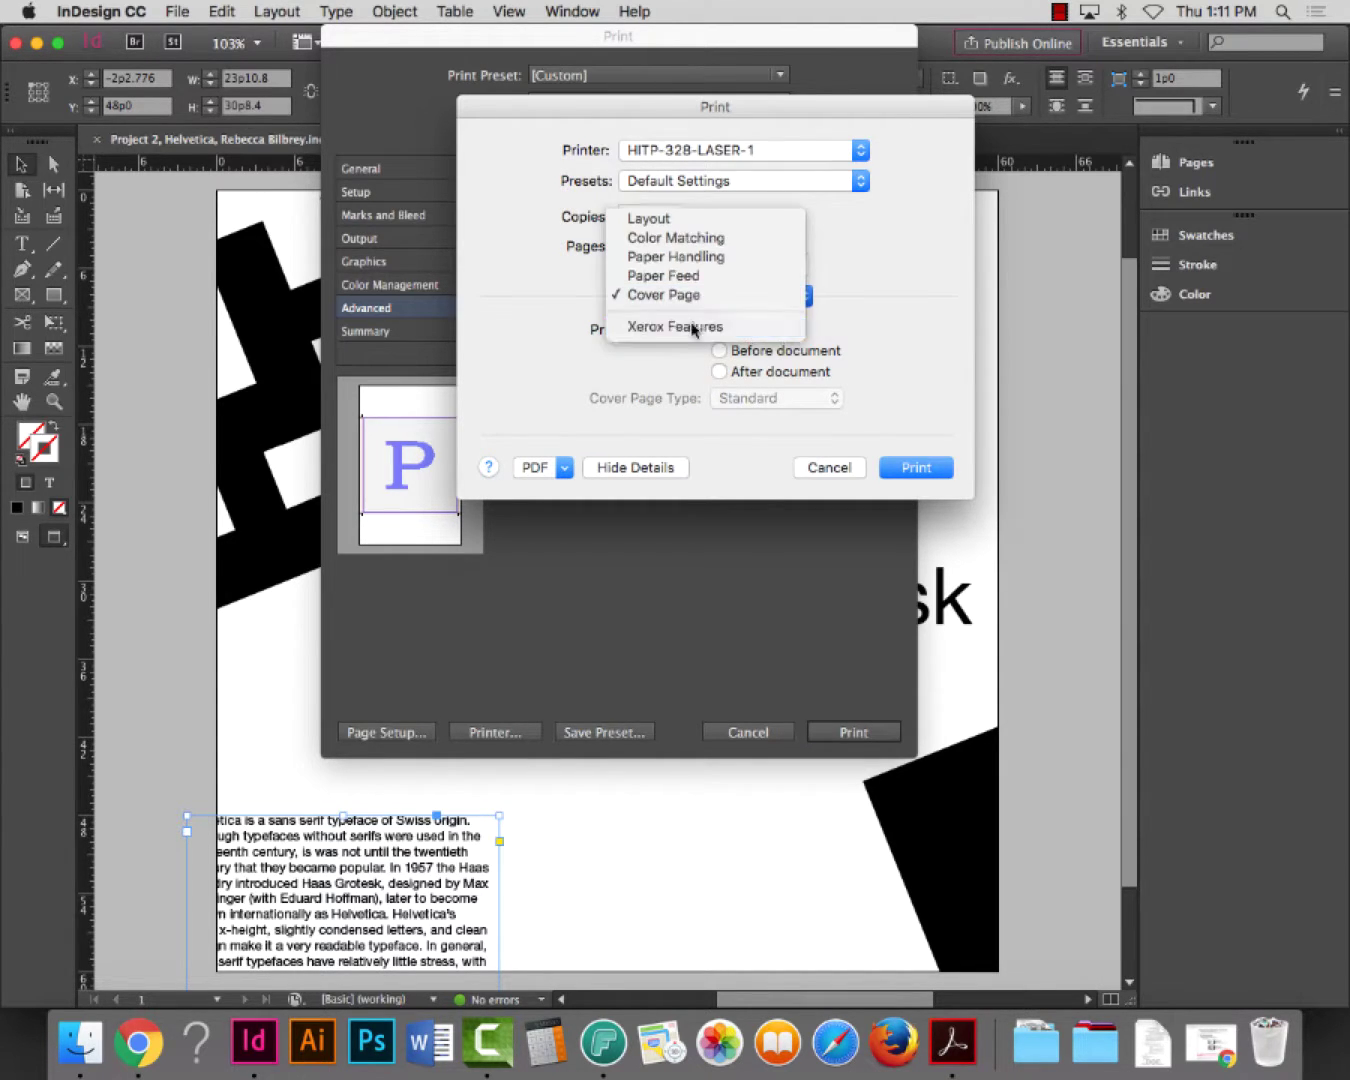
click(700, 321)
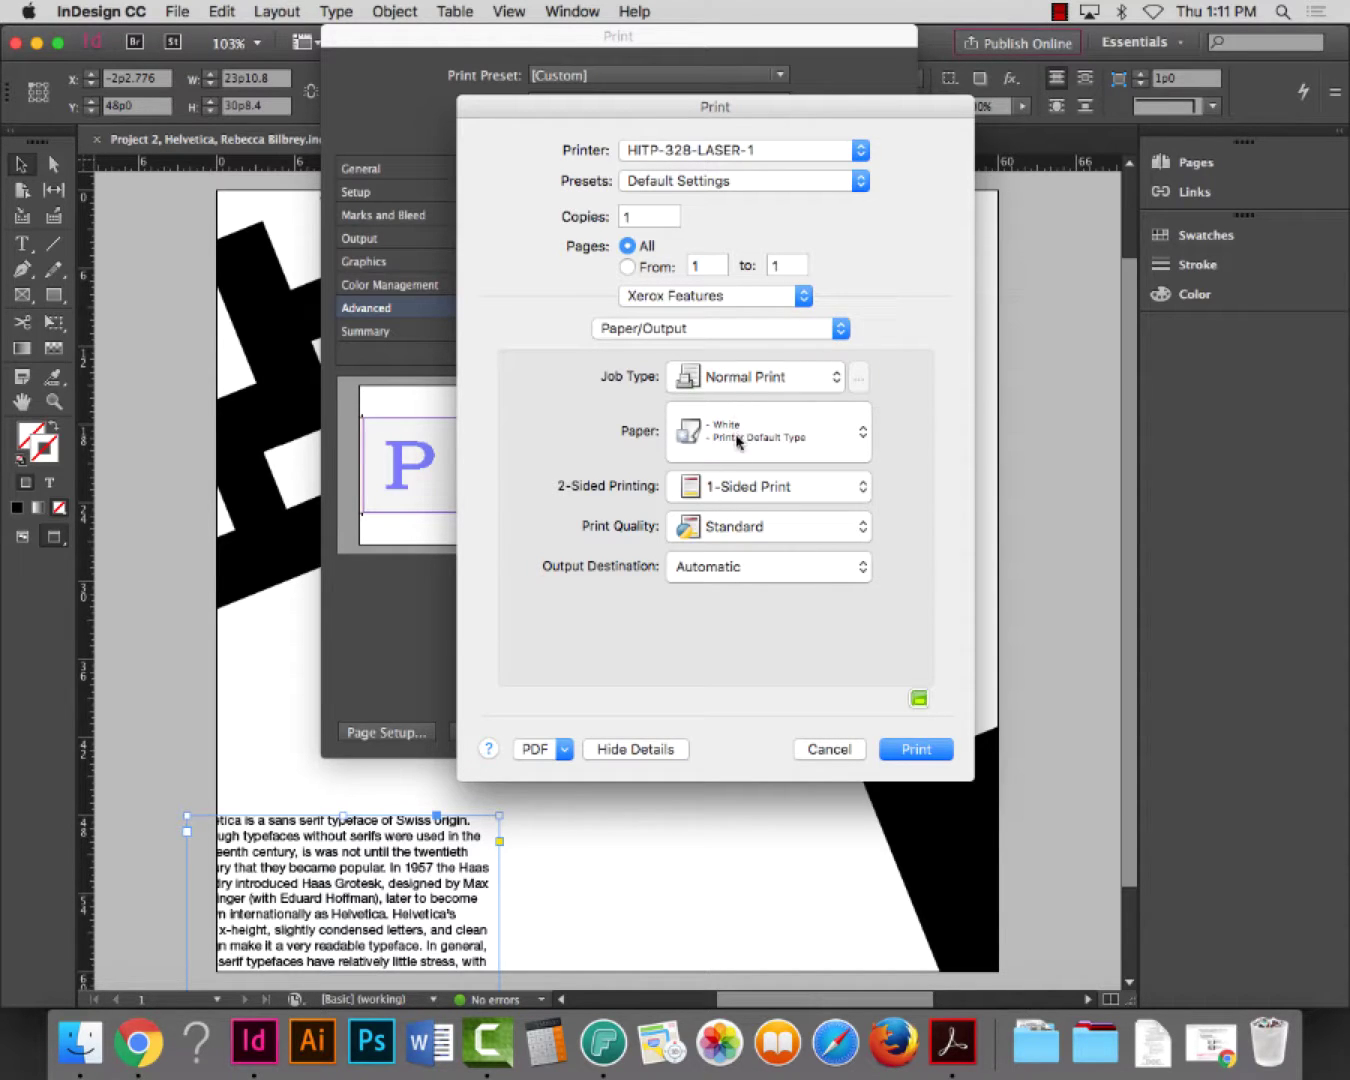
Keep Standard print quality and Normal Print as the job type
click(745, 527)
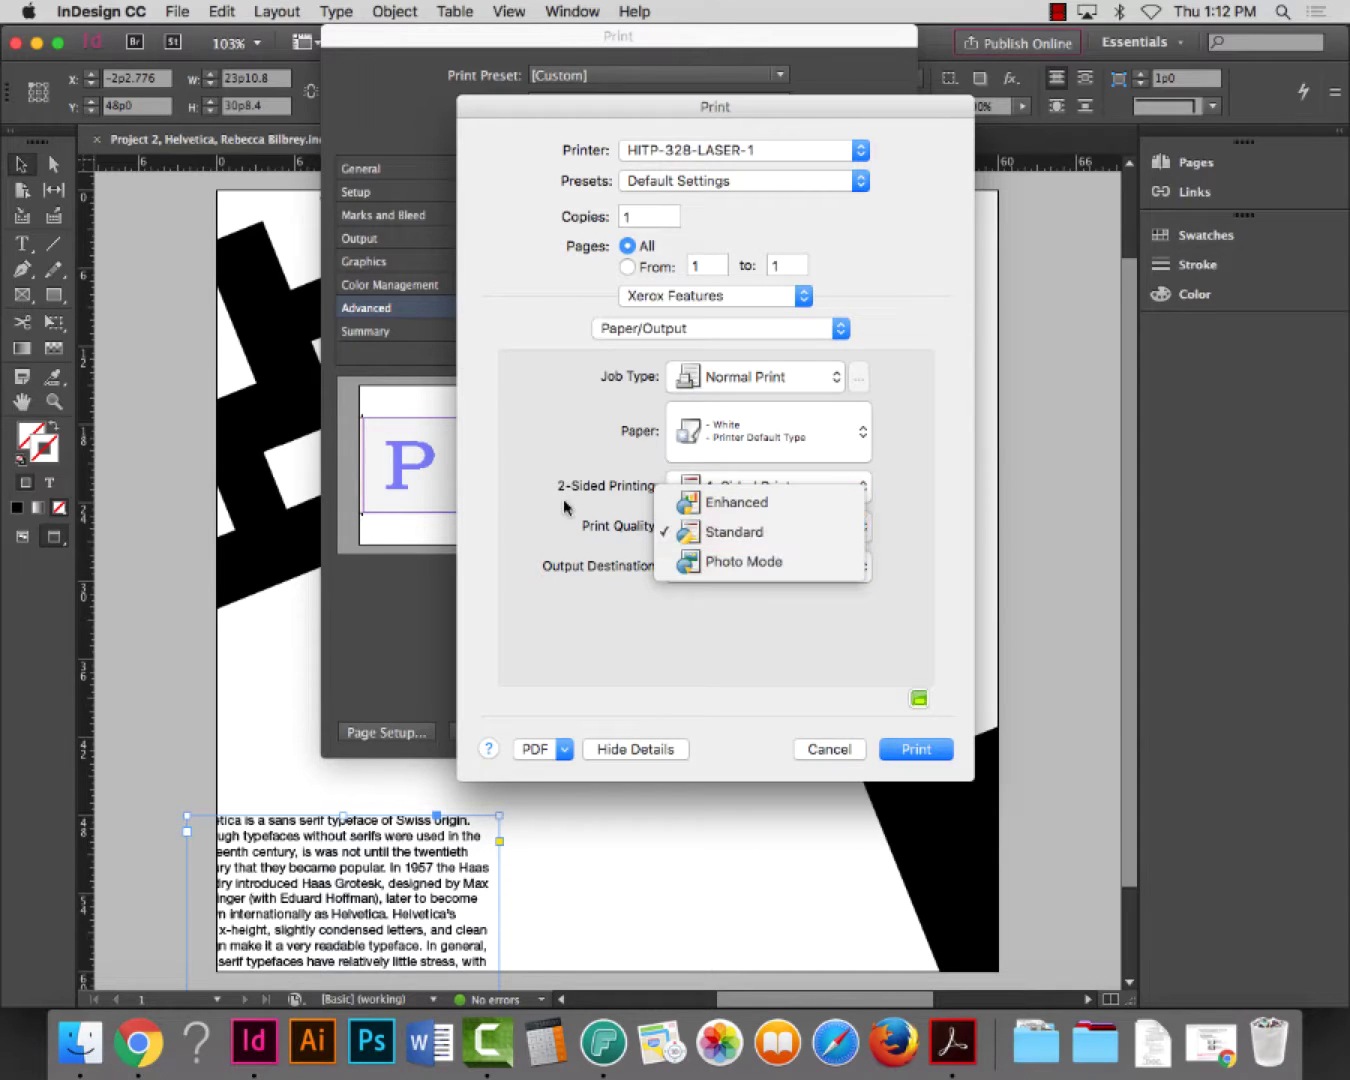
click(600, 515)
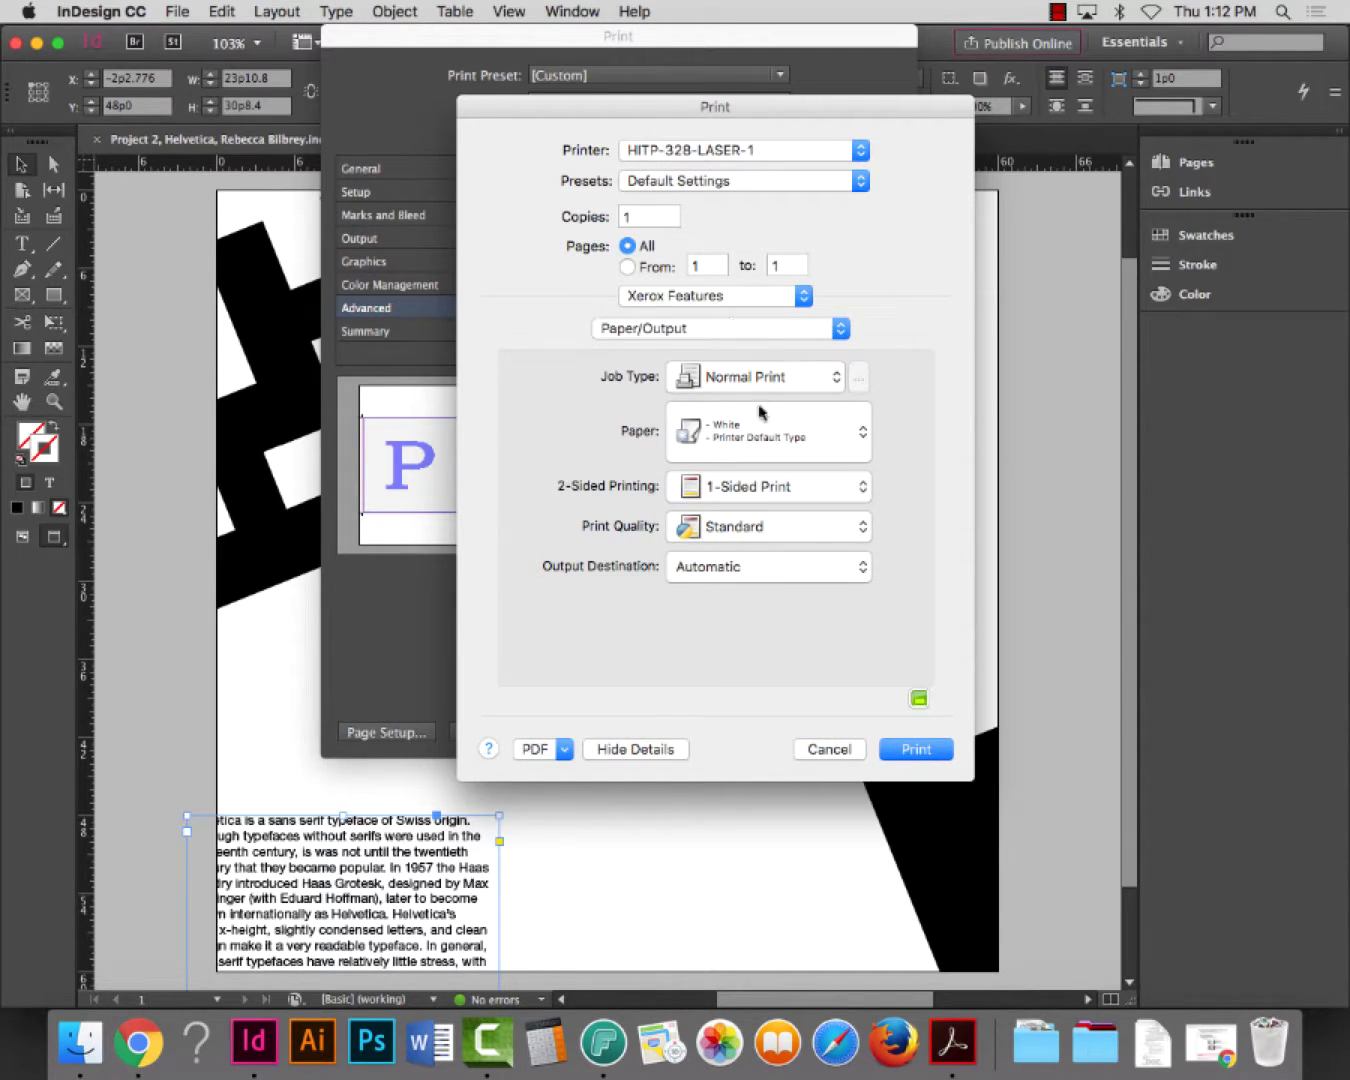
click(781, 378)
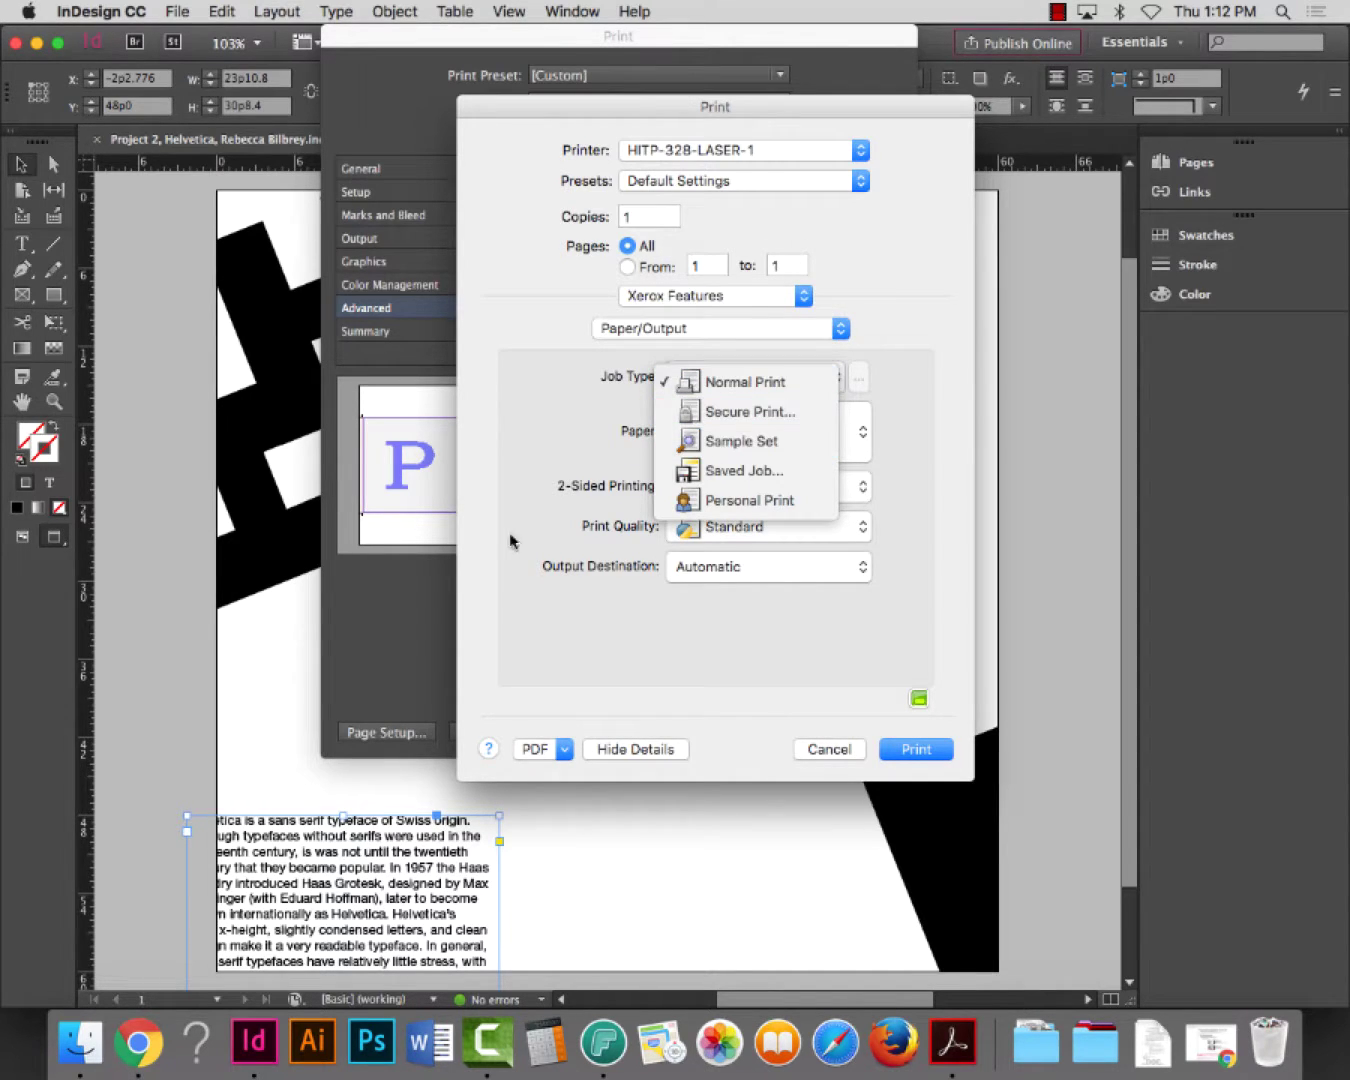
click(578, 608)
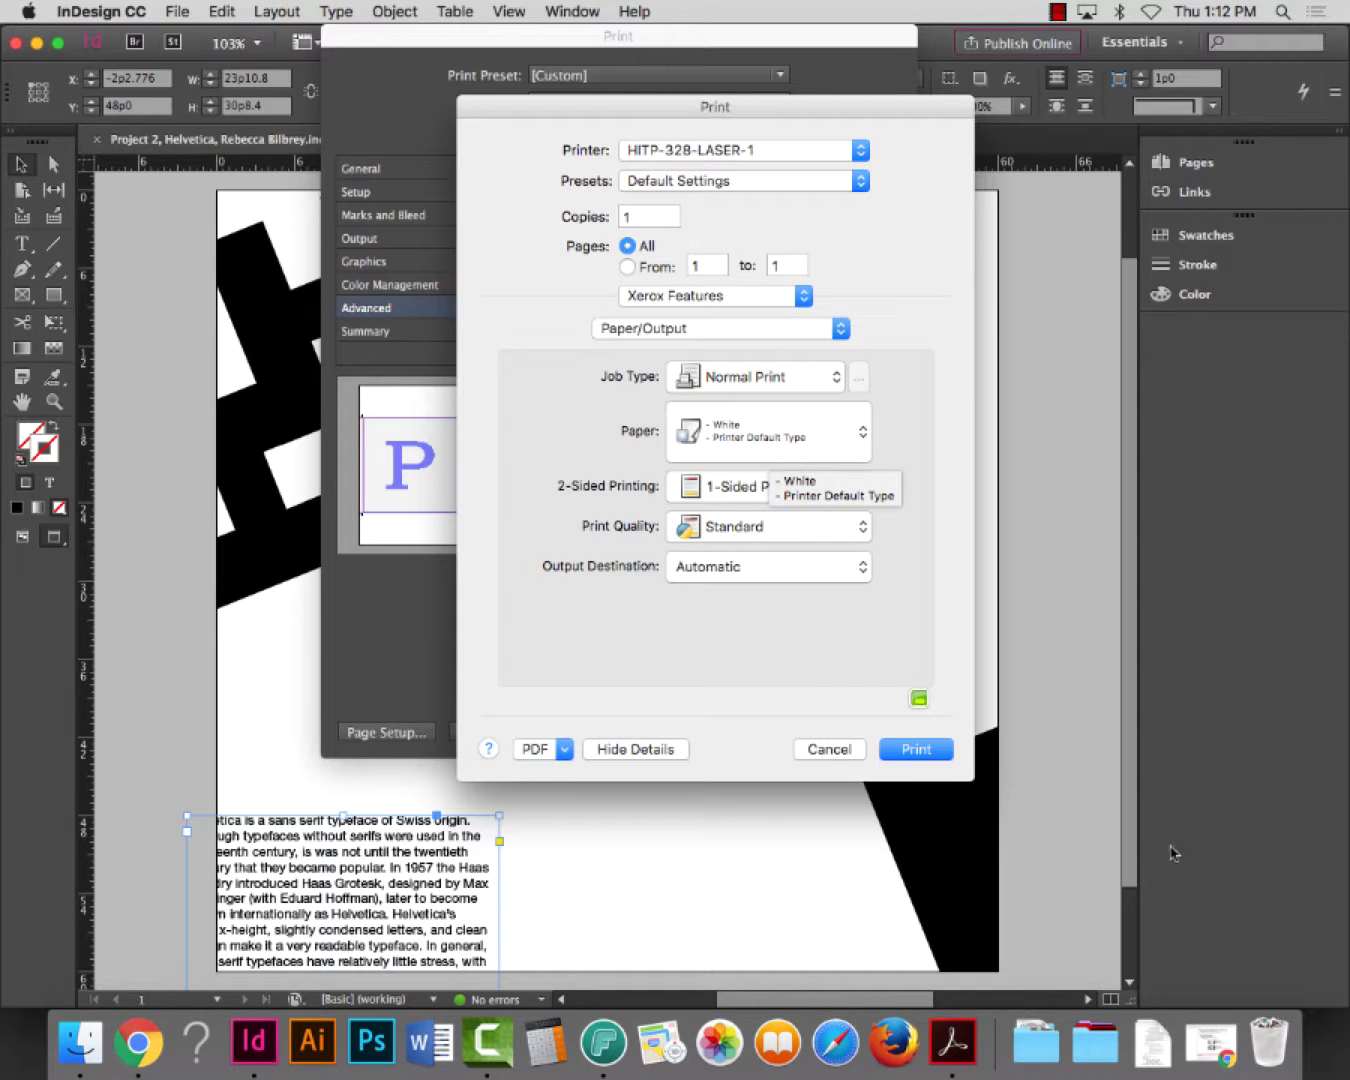
Confirm the macOS print sheet and send the page to the printer
click(917, 752)
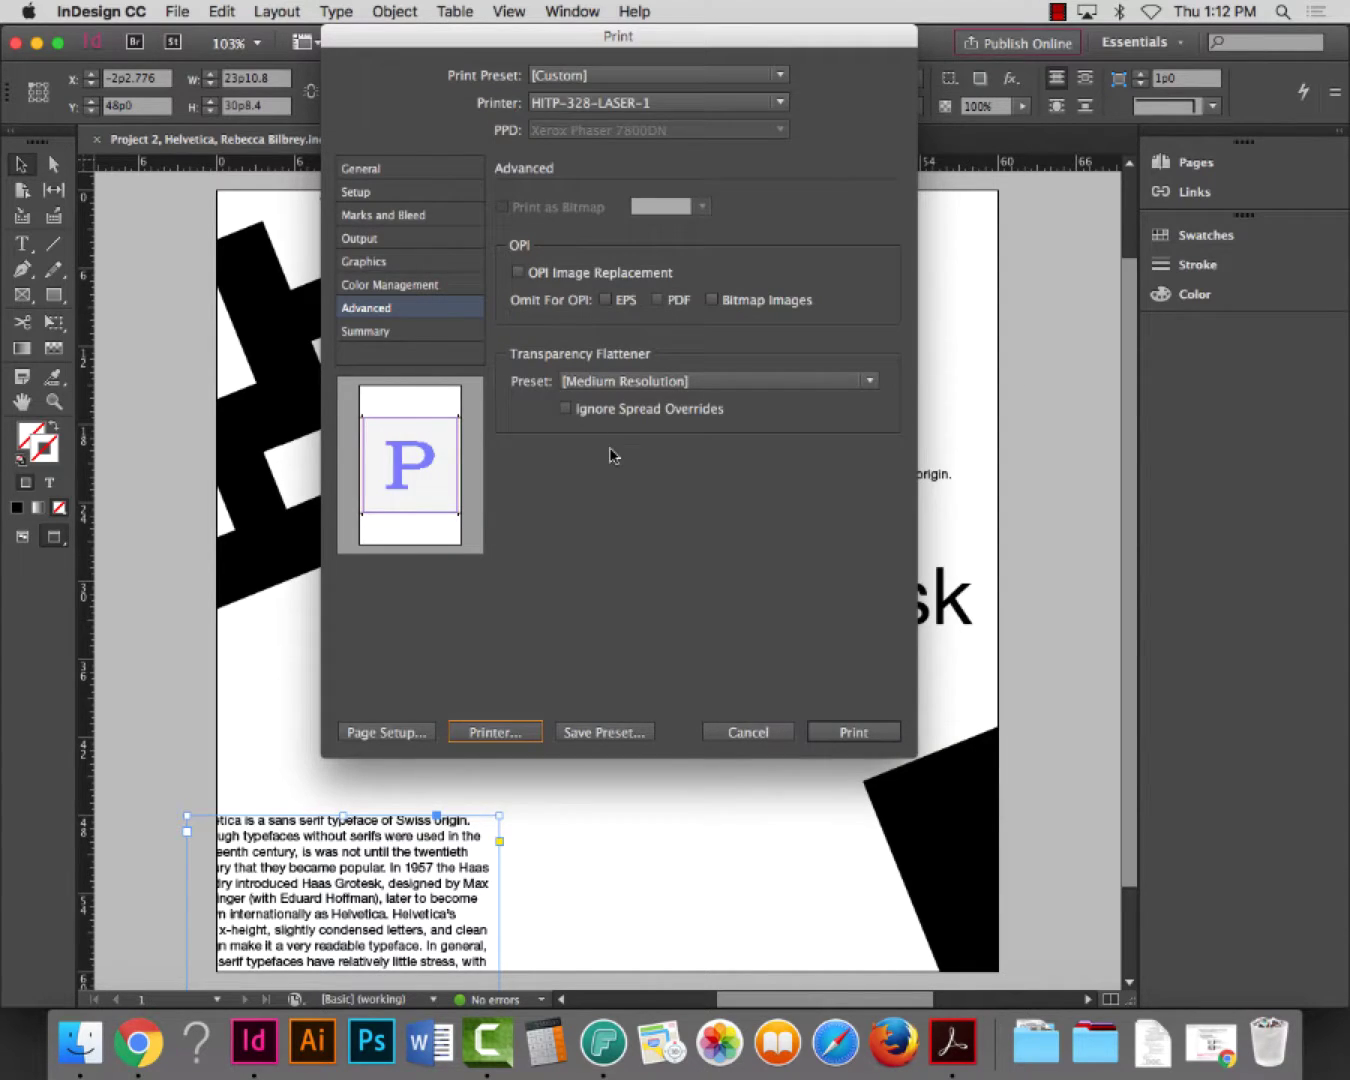
click(854, 735)
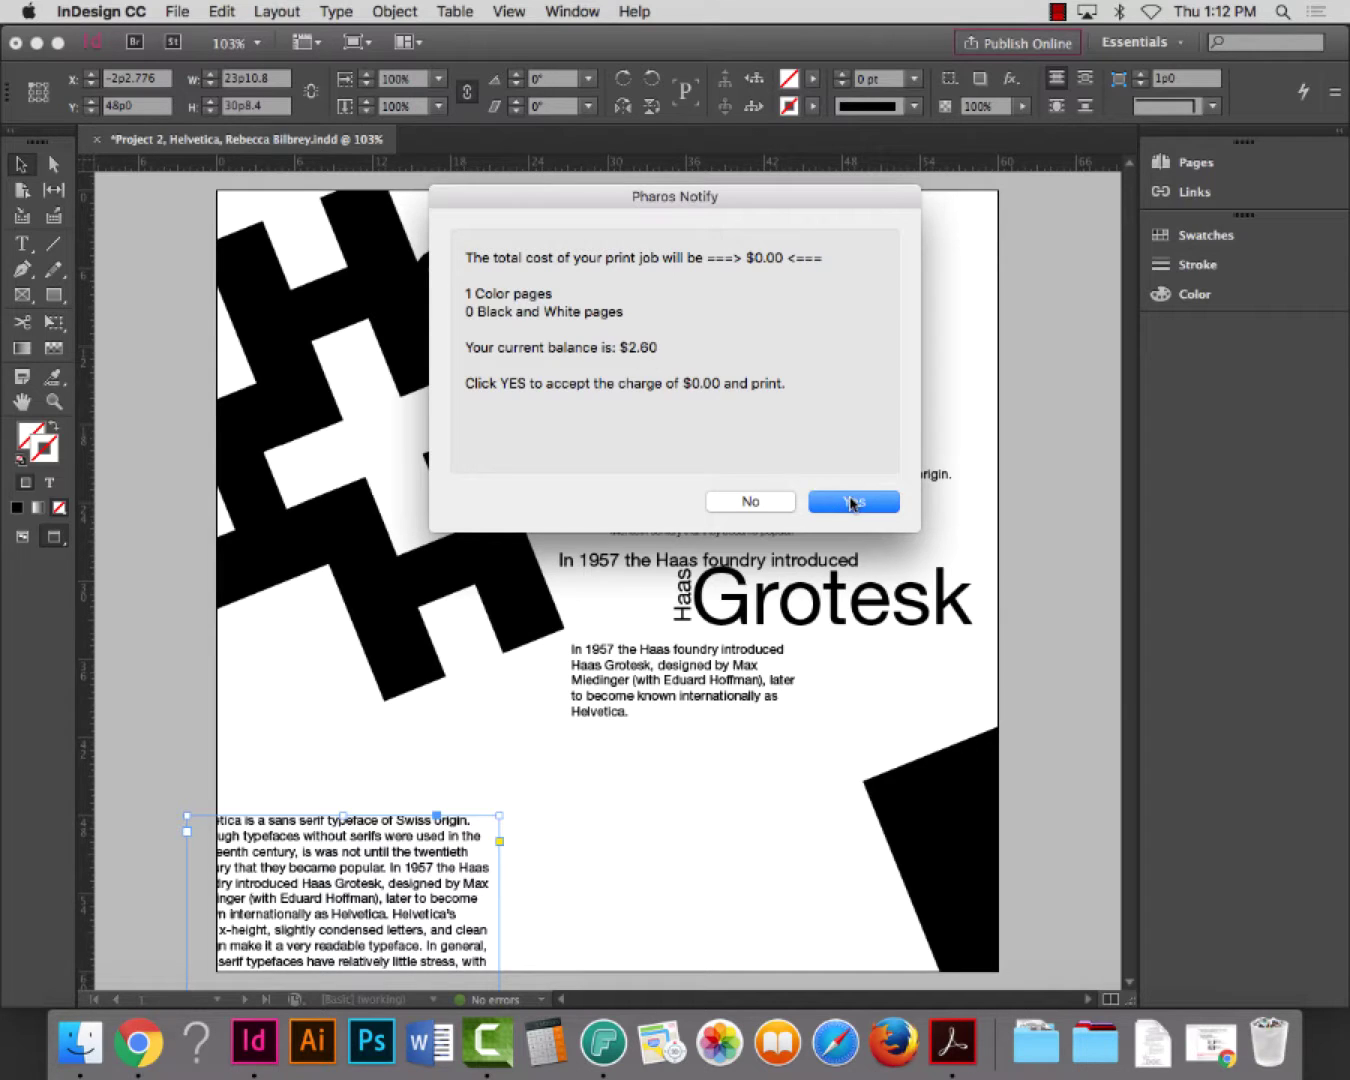
Accept the $0.00 Pharos print charge so the page prints
click(853, 503)
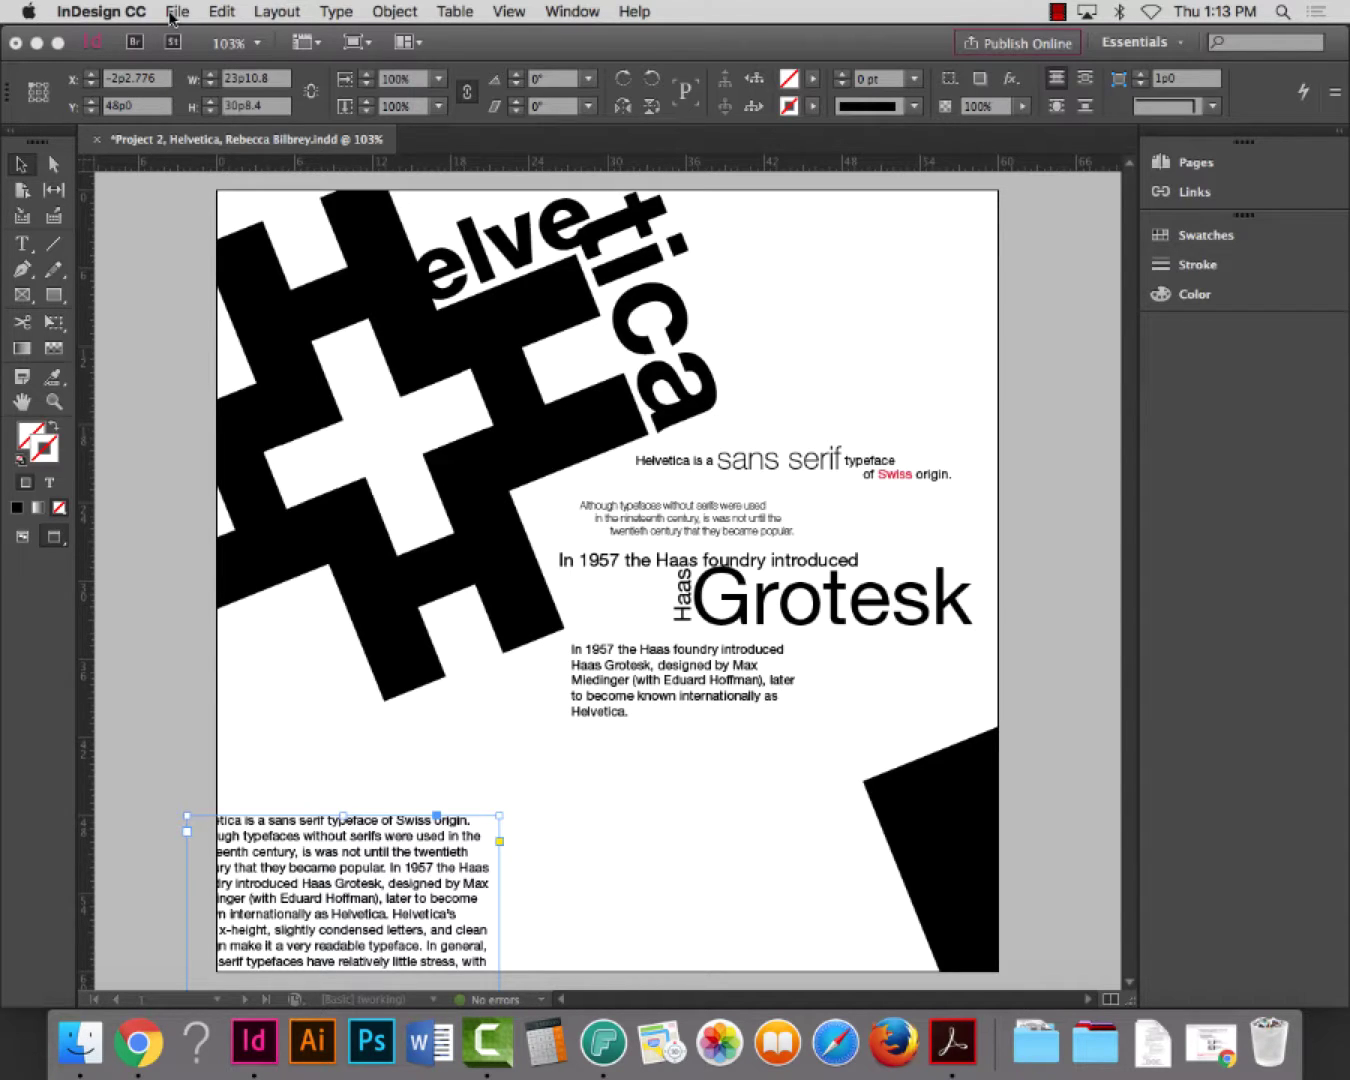
Show the Adobe PDF Presets submenu under the File menu
click(179, 13)
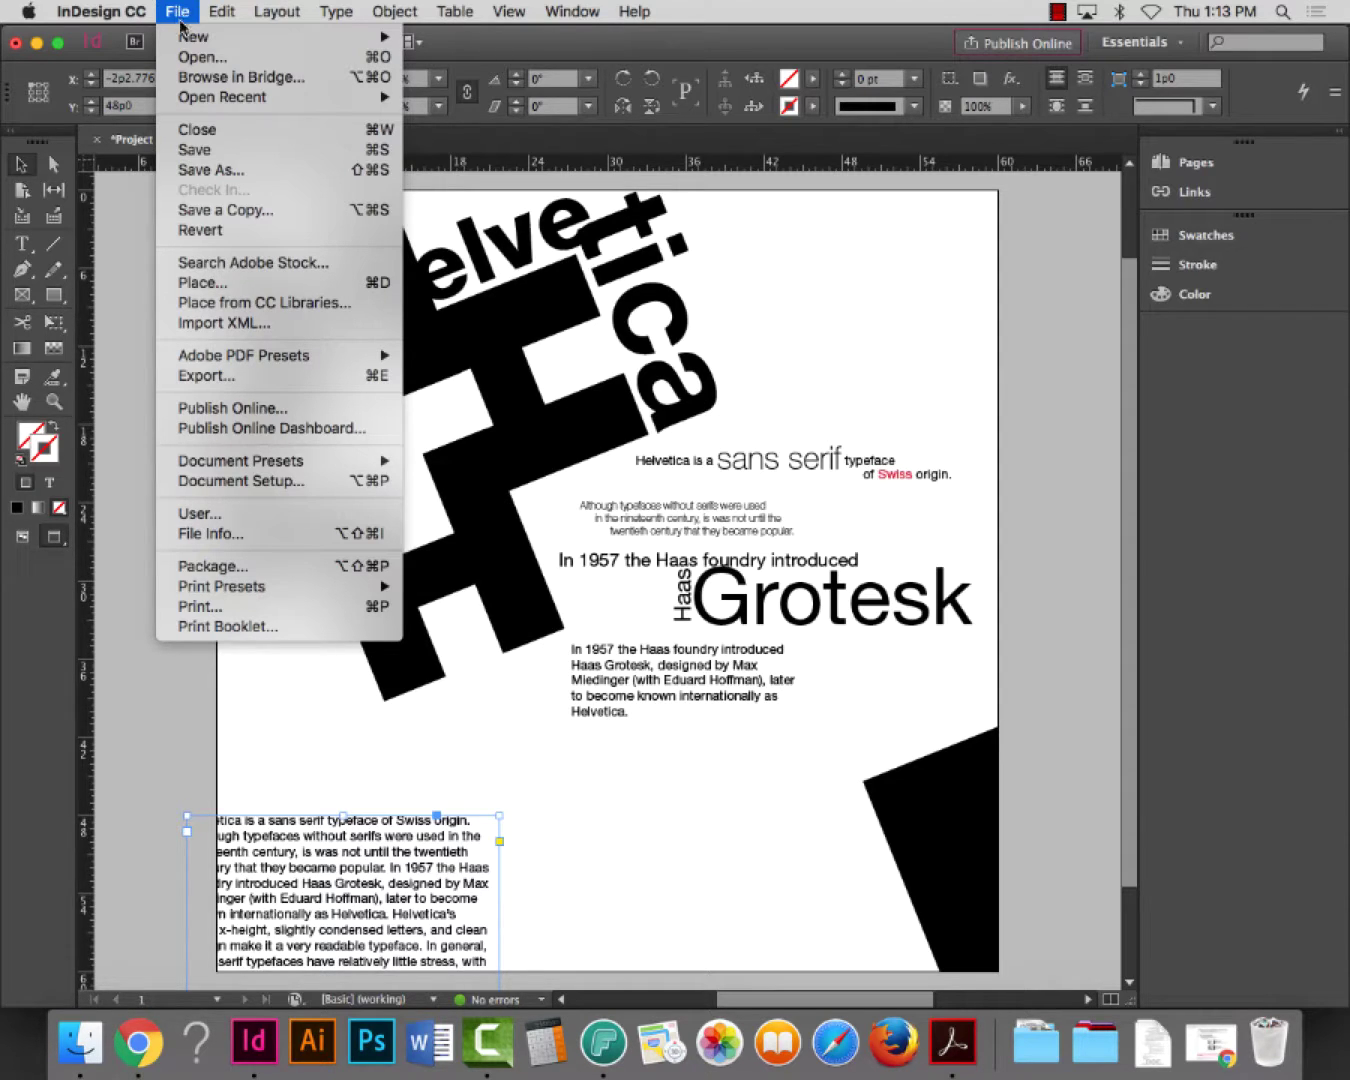
mouse_move(226, 358)
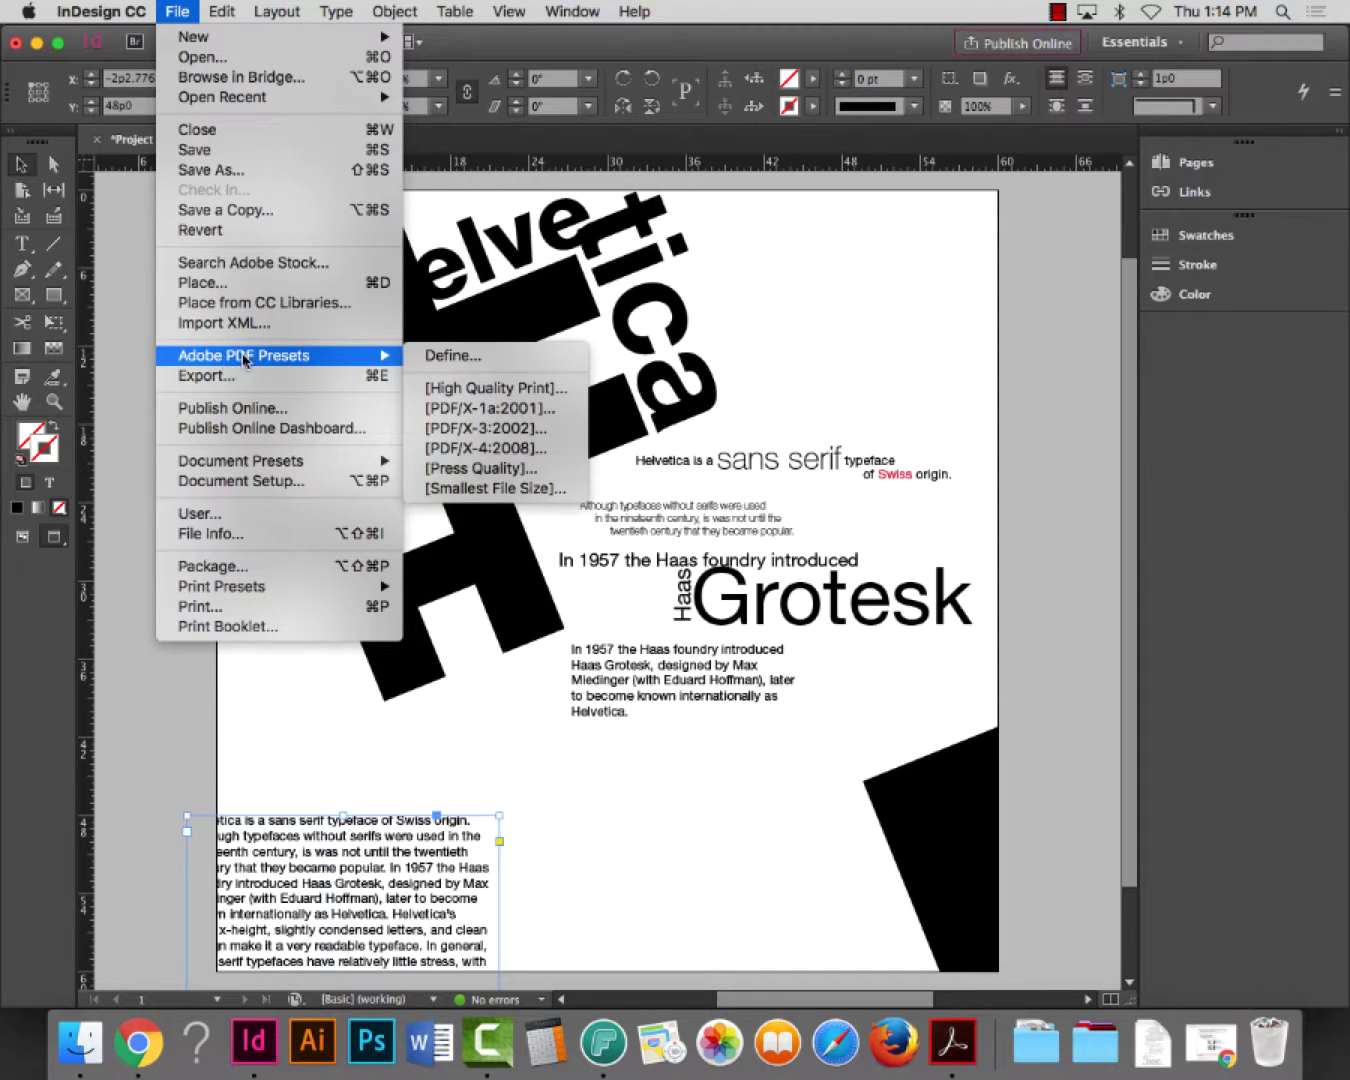
Export with the [High Quality Print] preset into the Project 2 package folder
click(481, 390)
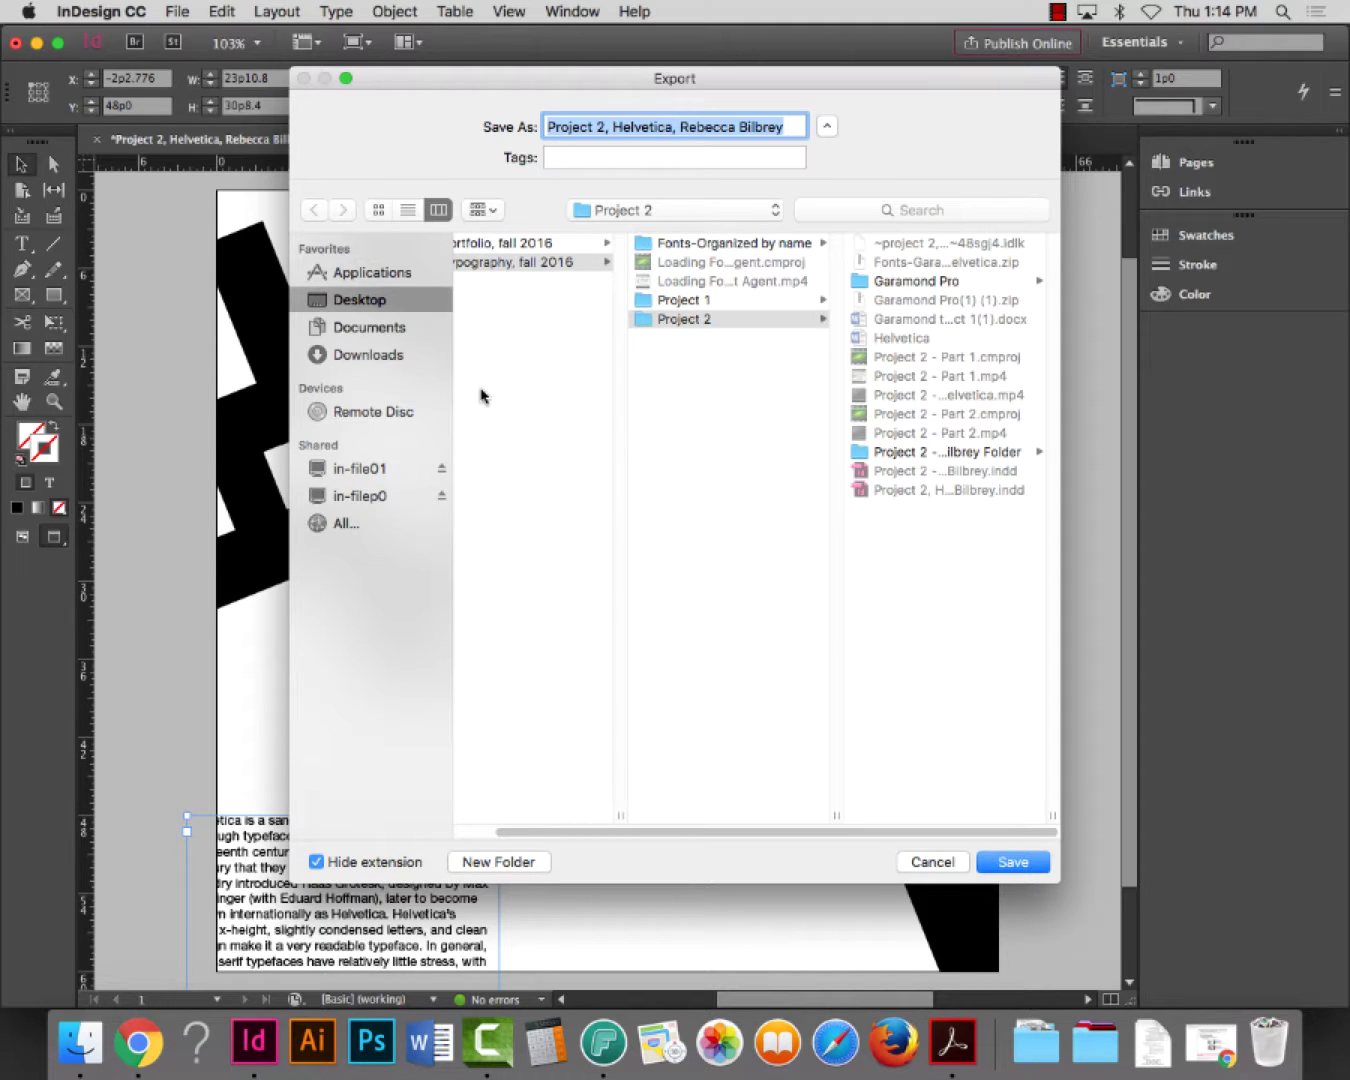
click(890, 454)
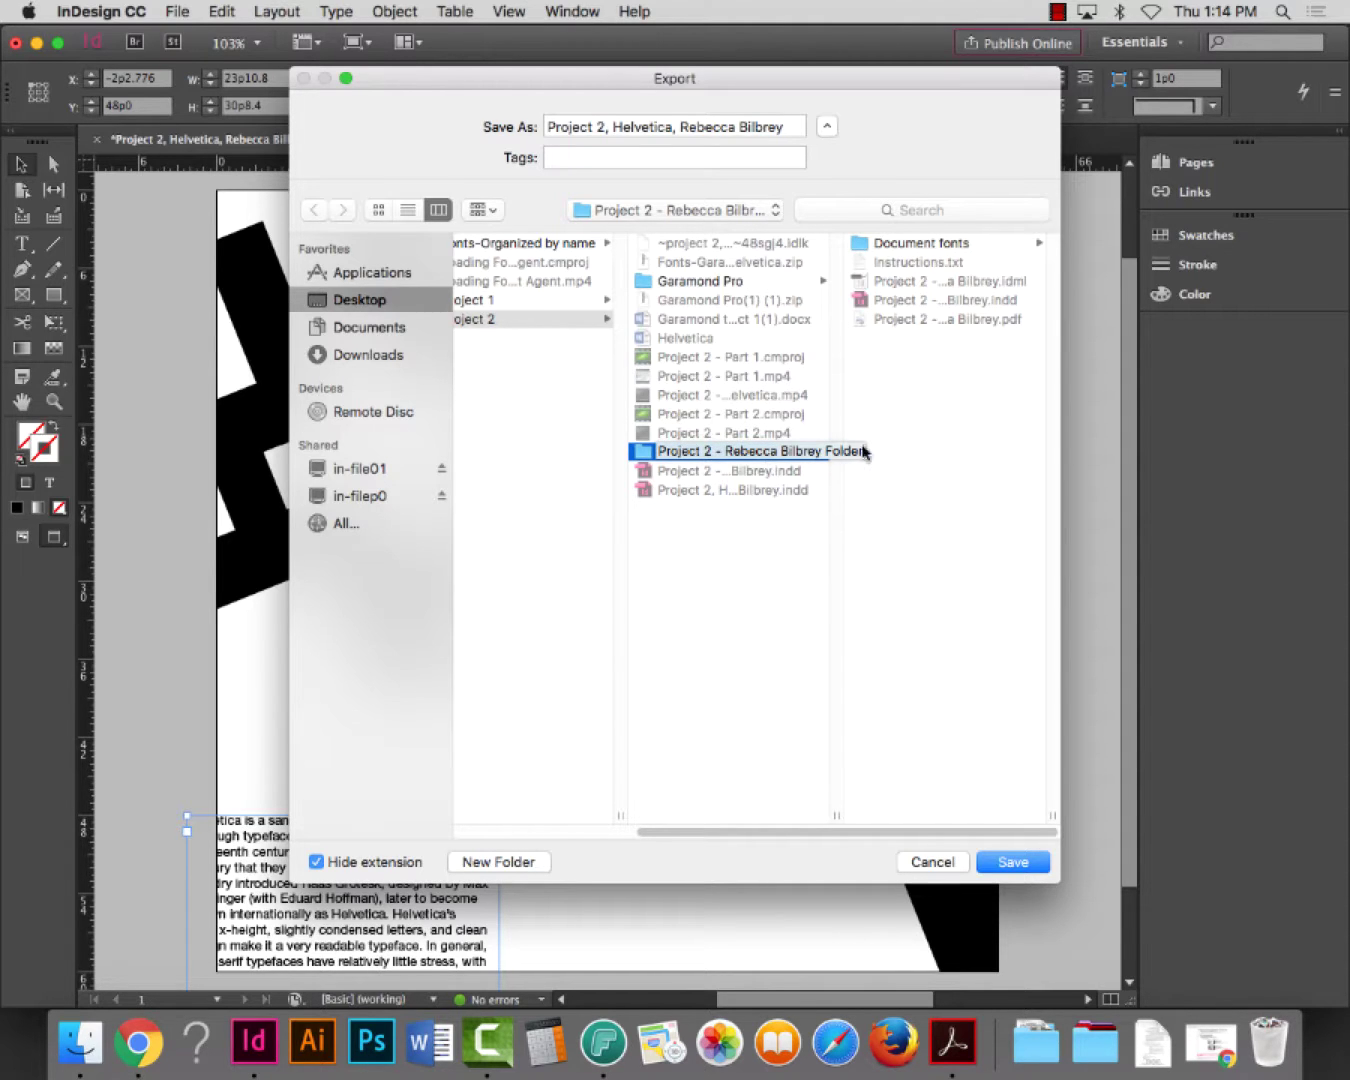
click(1011, 860)
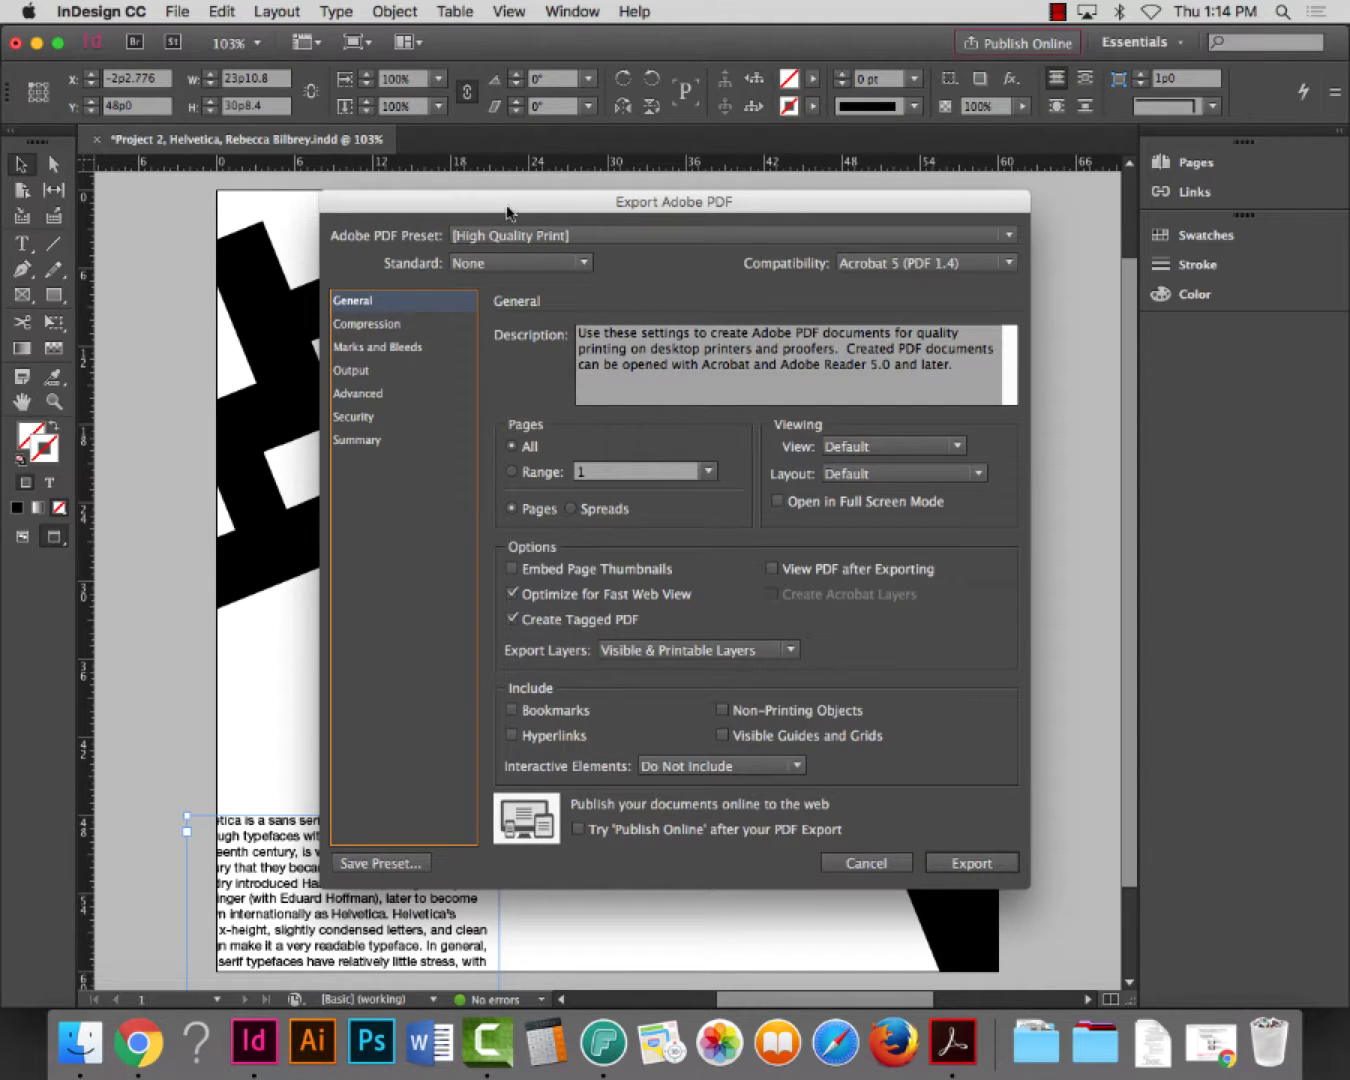
Give the PDF export a 0p9 bleed on all four sides and turn on crop marks
drag(510, 210, 497, 9)
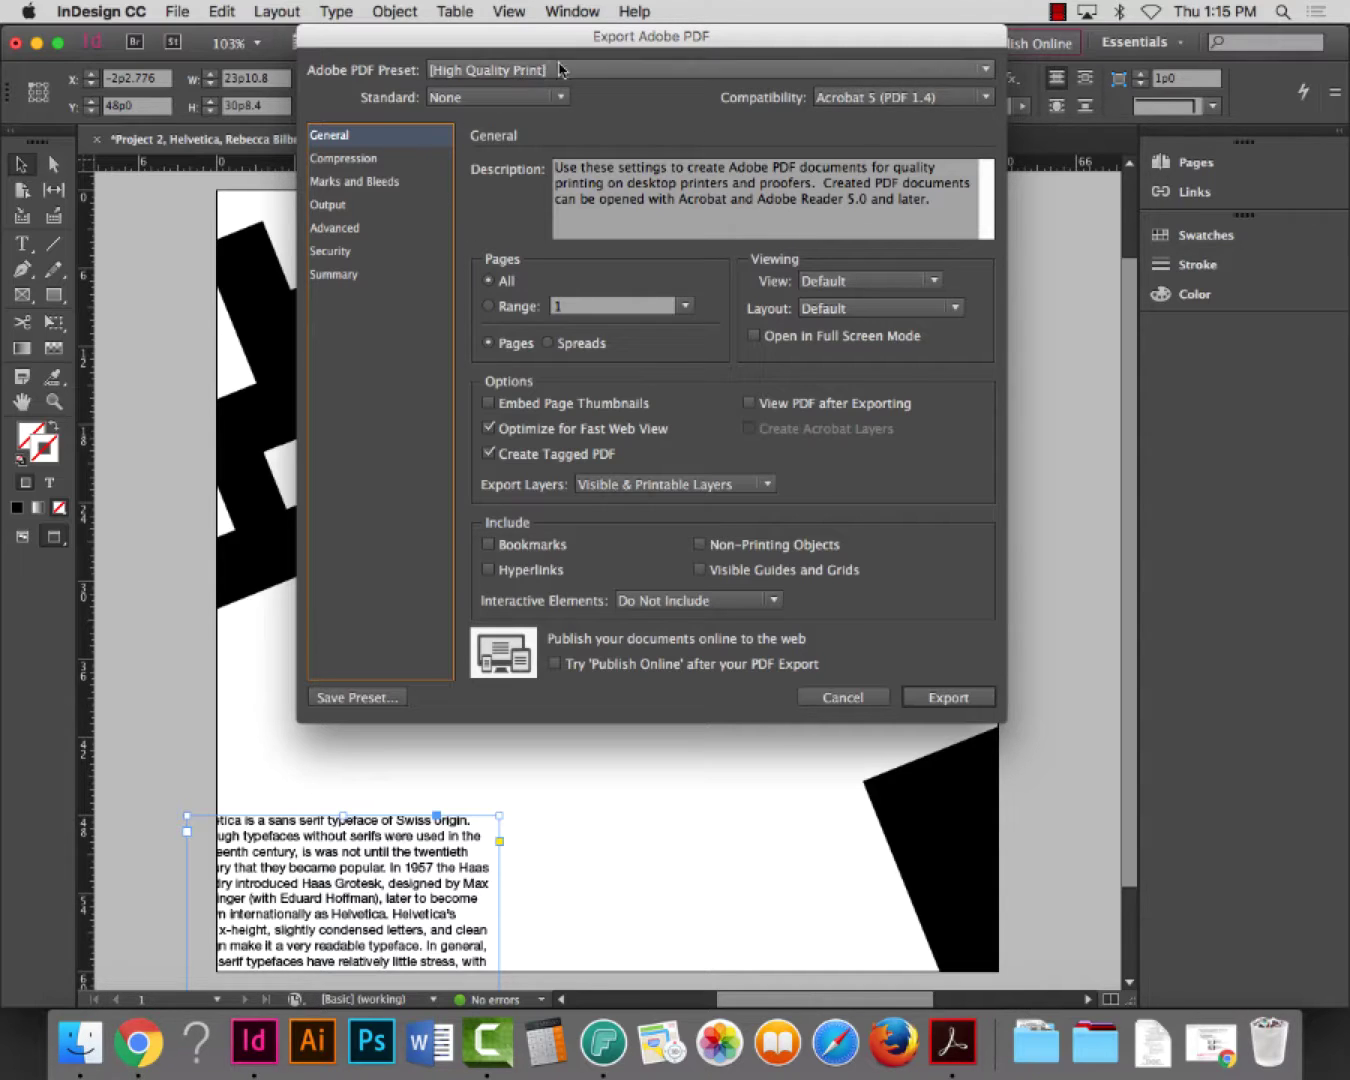
click(377, 182)
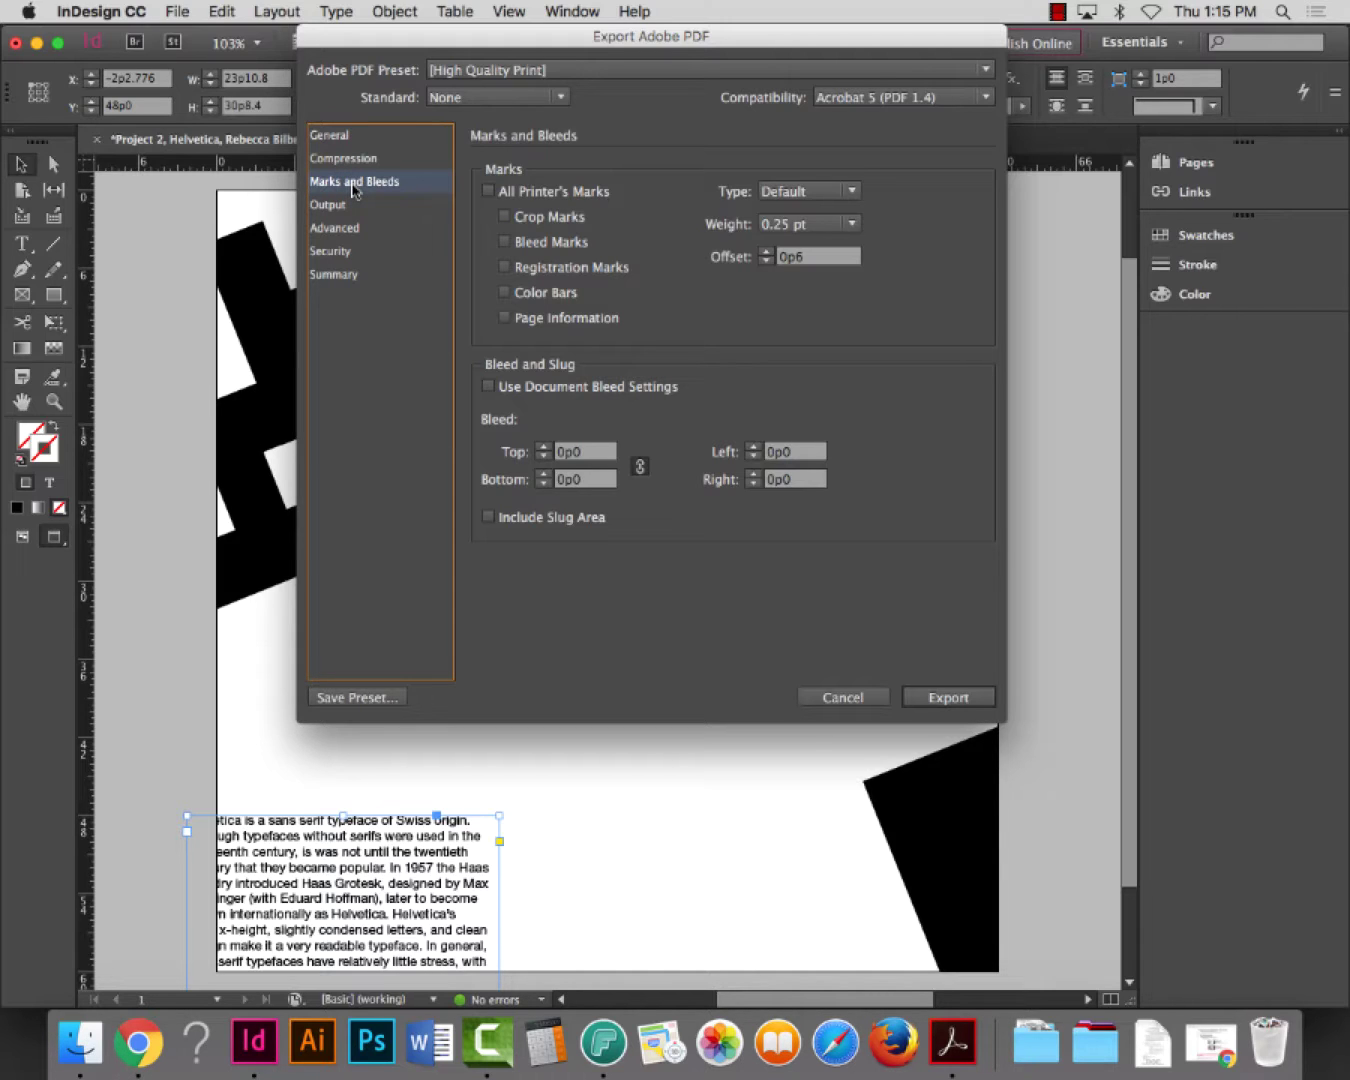
click(597, 453)
text(p9)
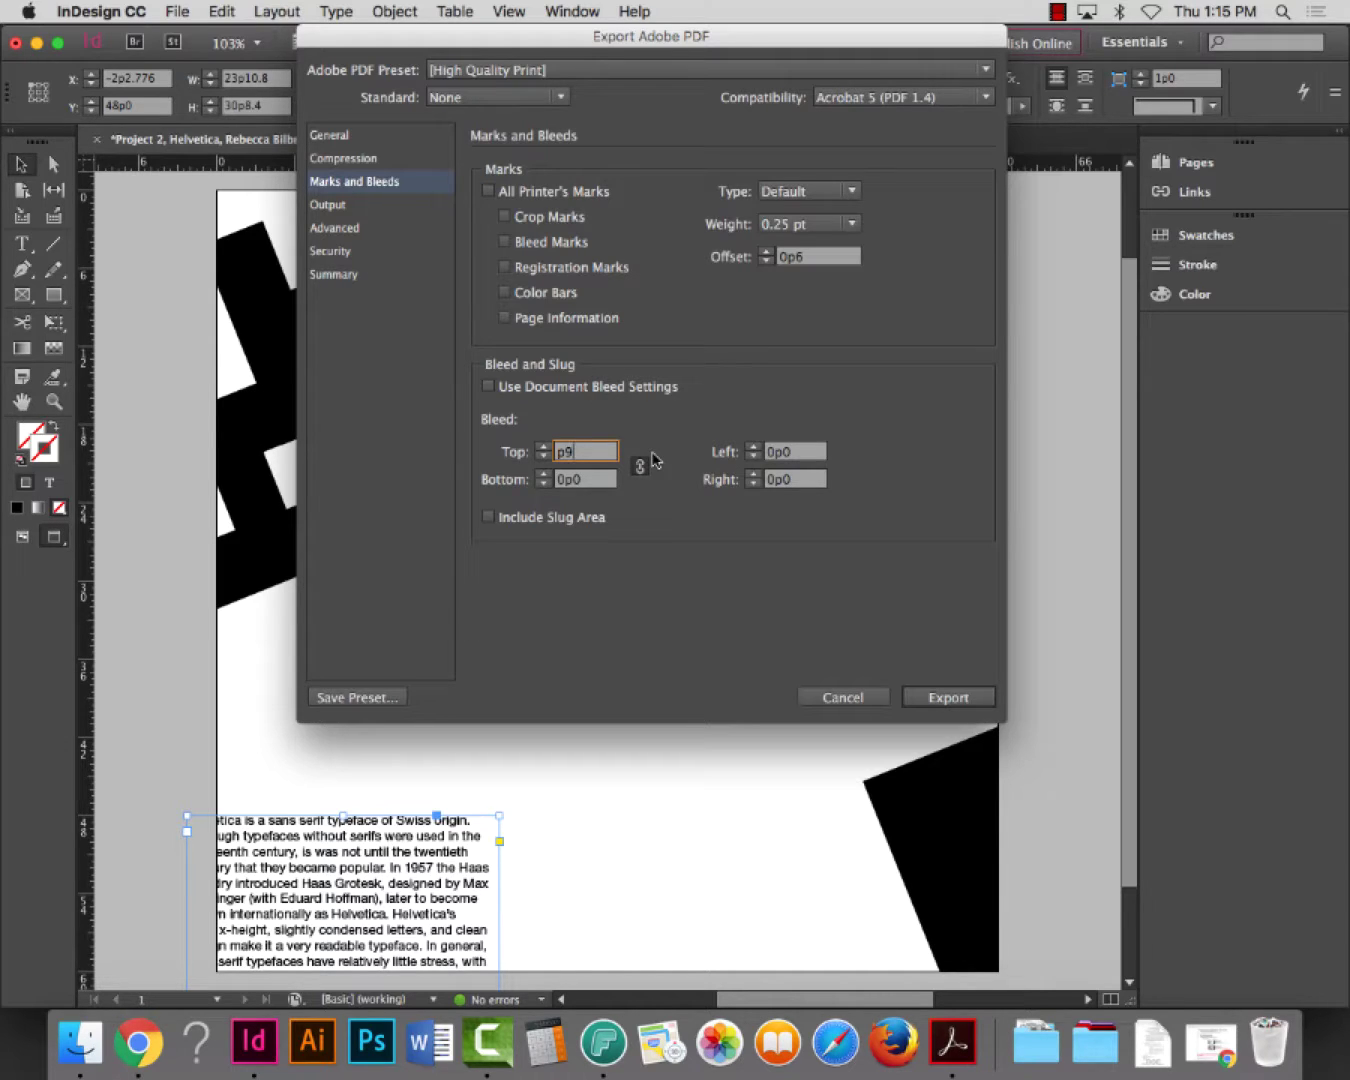
key(Tab)
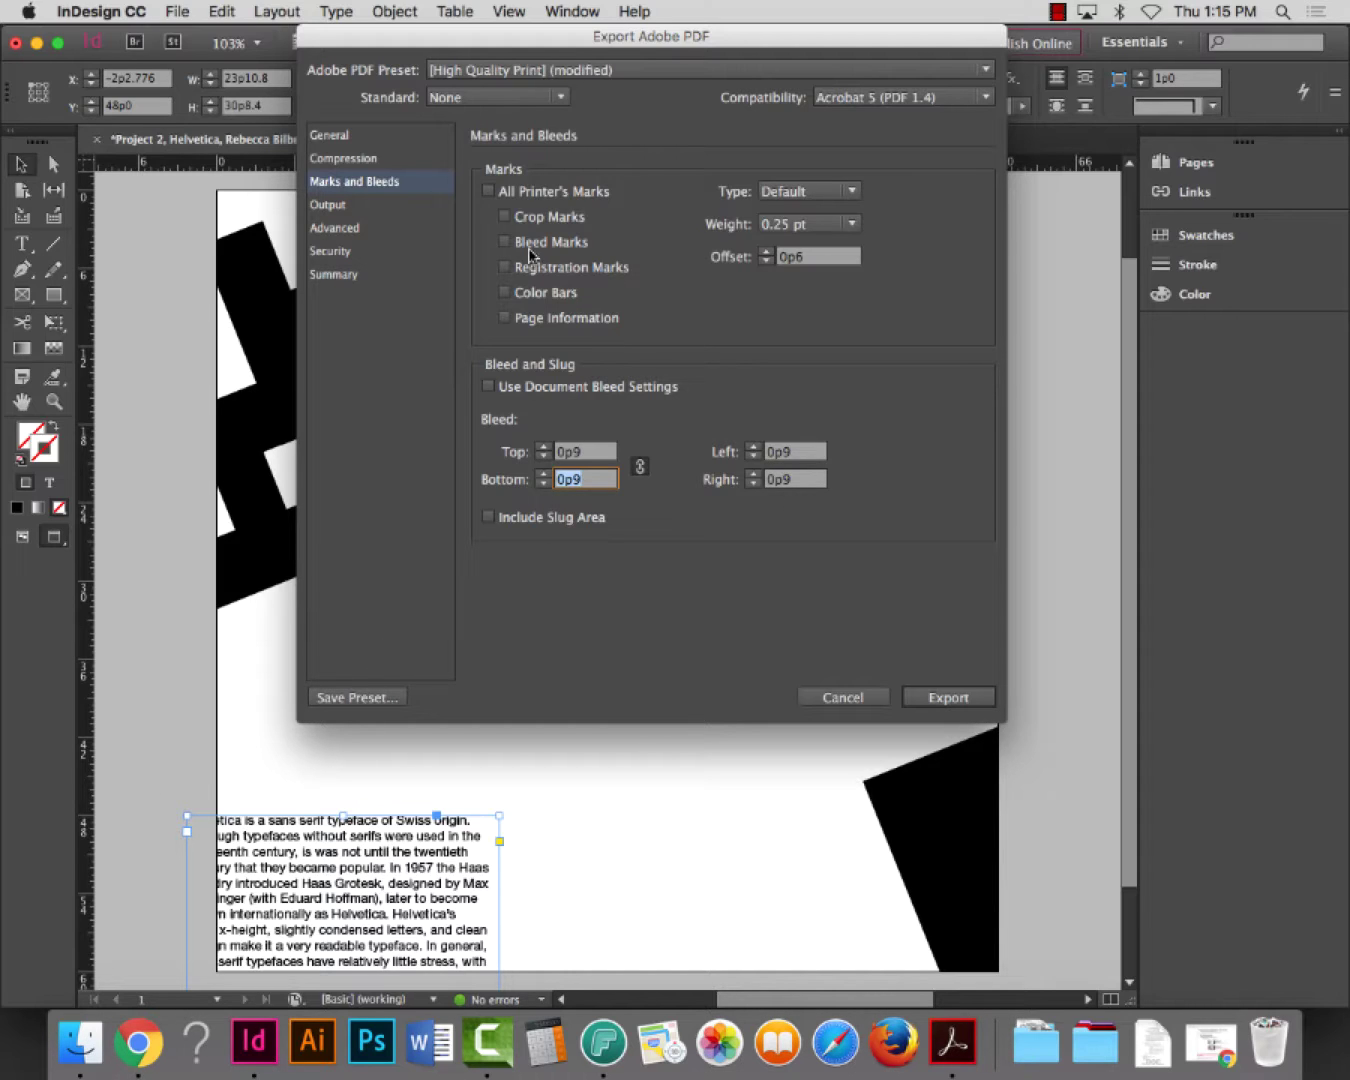
click(503, 216)
Review the export pages, keep No Color Conversion, and export the PDF
click(351, 138)
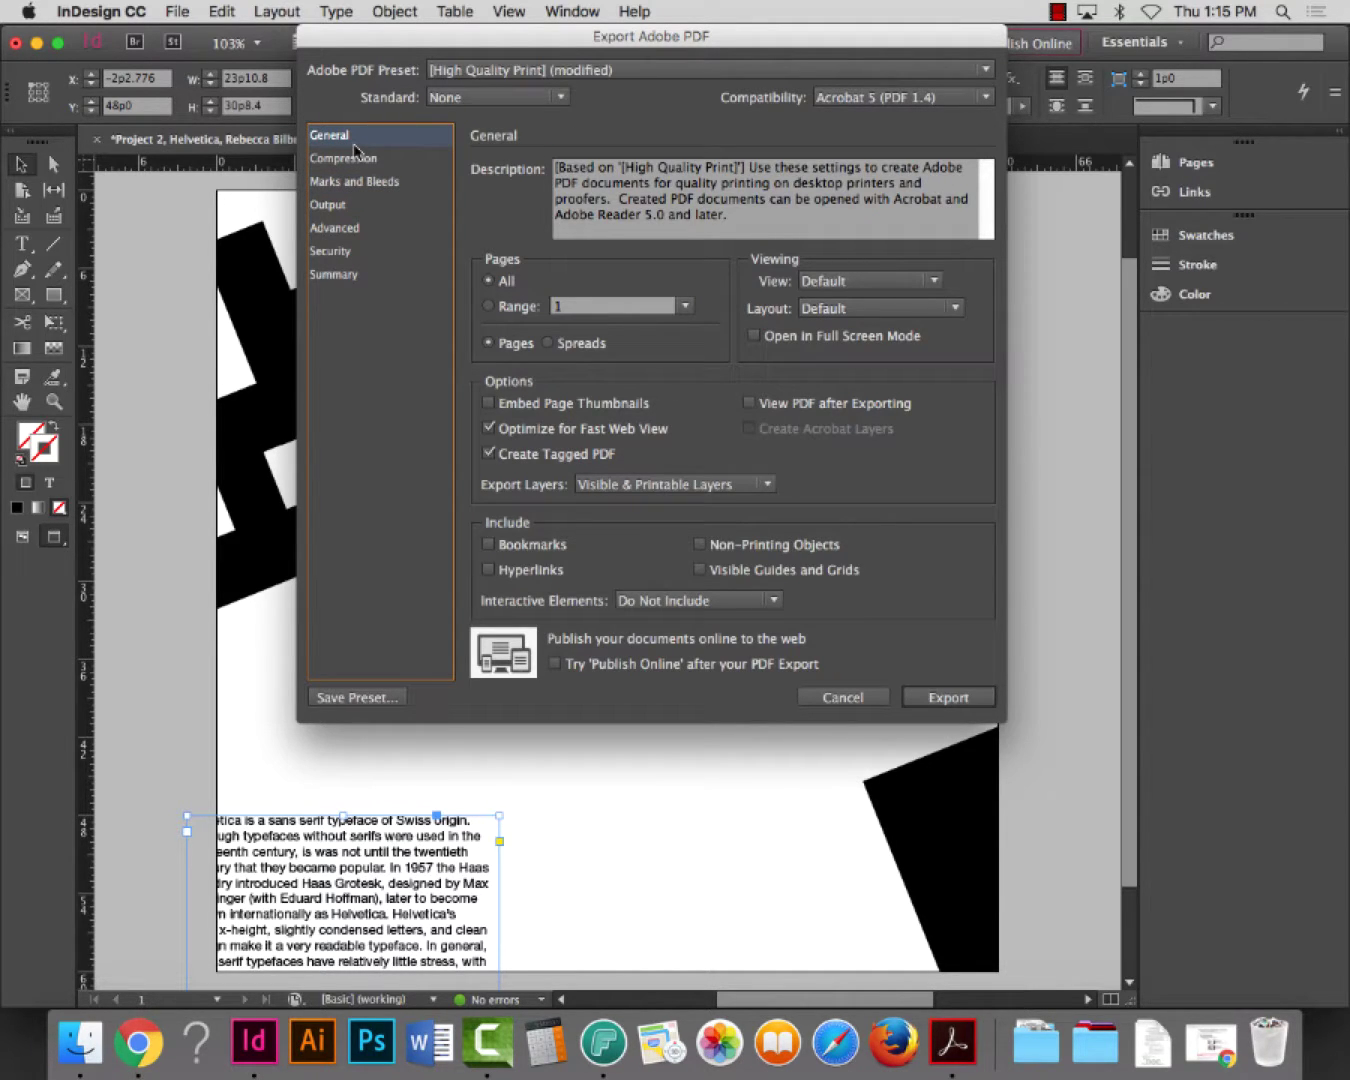
click(353, 163)
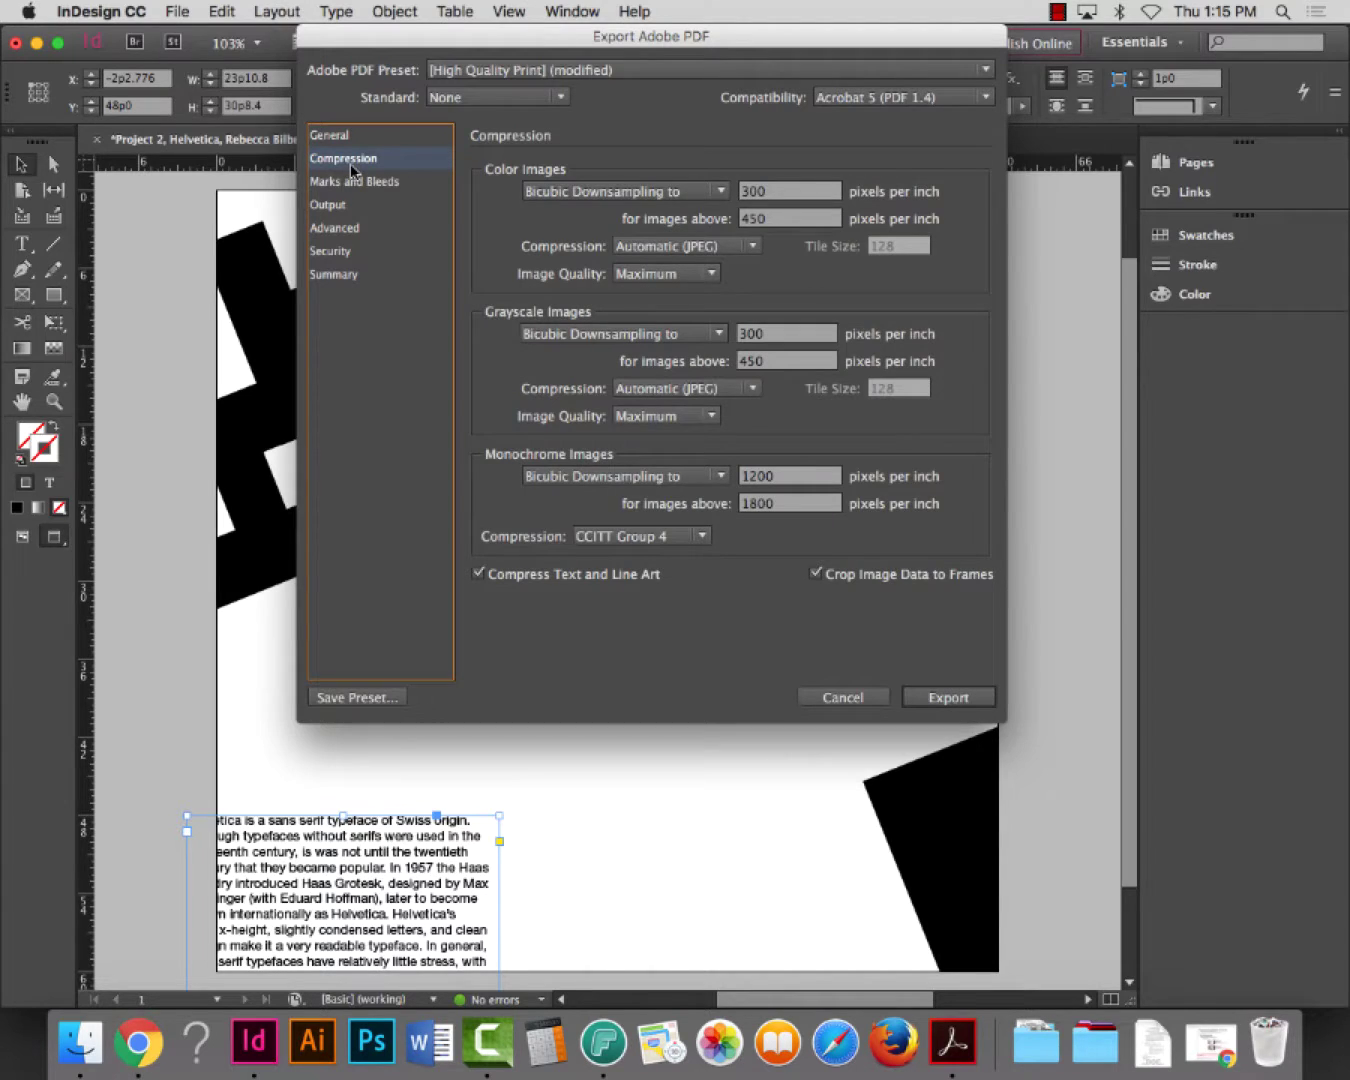
click(353, 184)
click(339, 207)
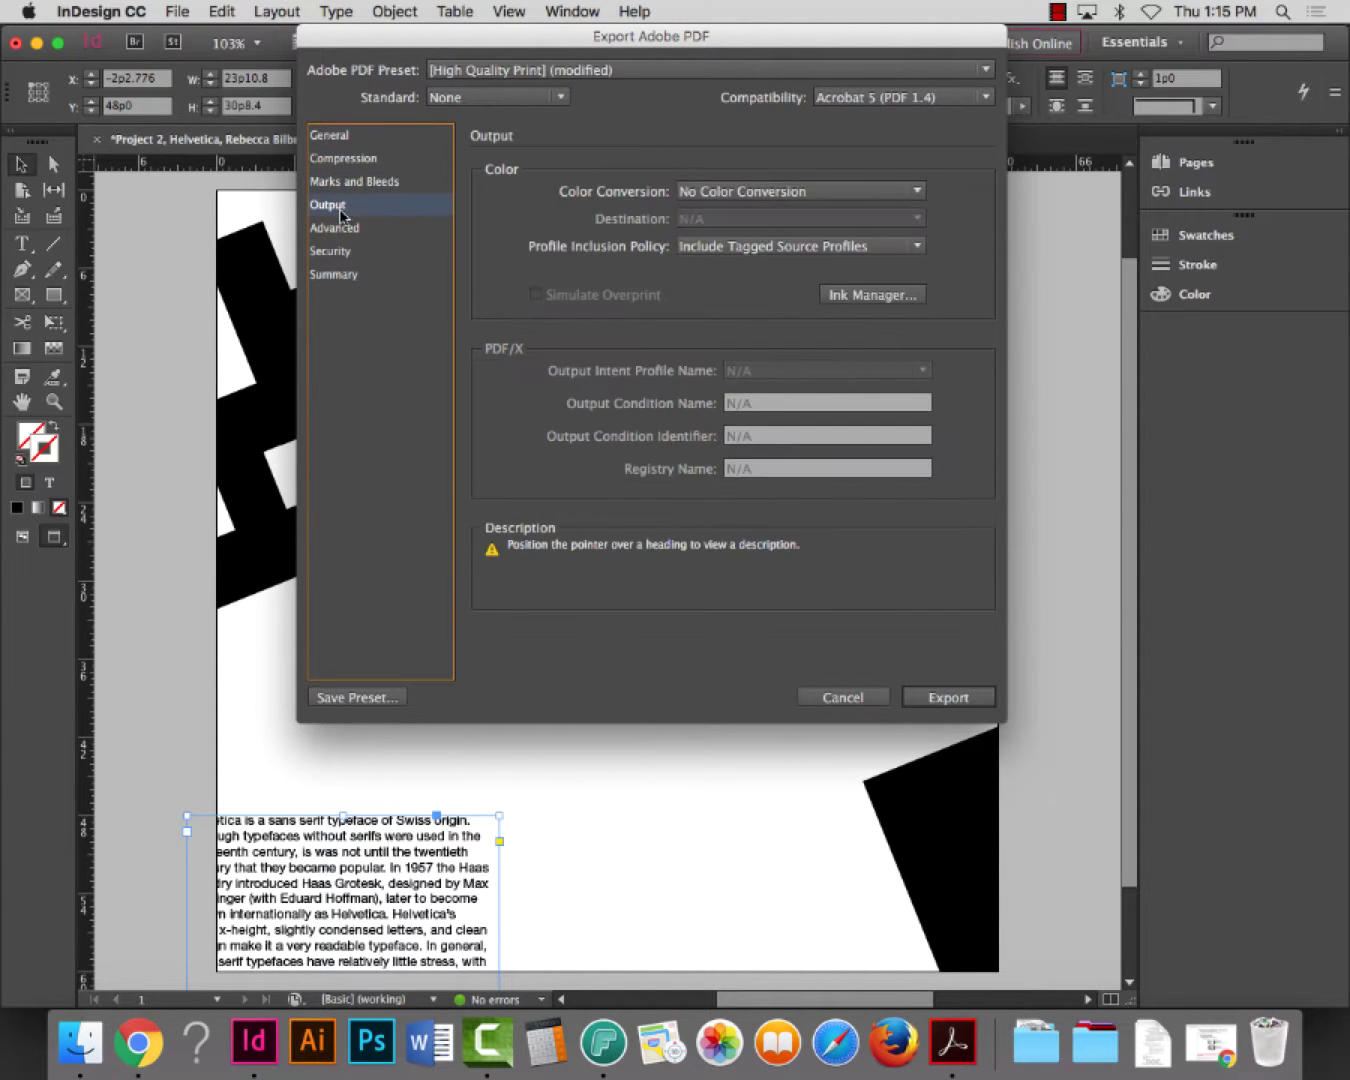
click(344, 229)
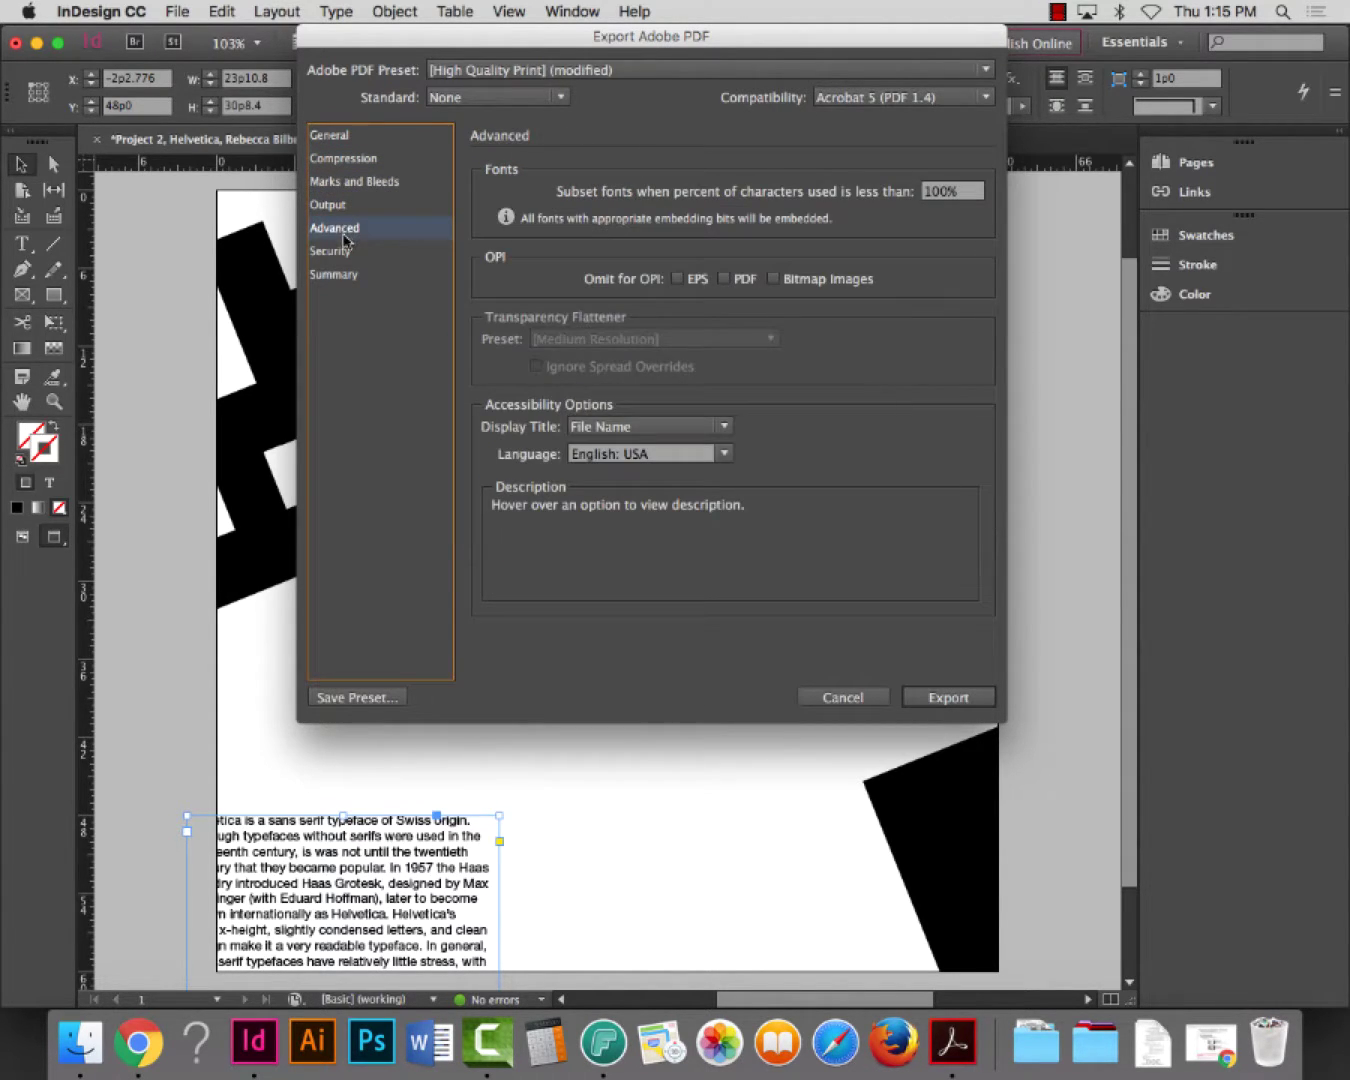
click(350, 205)
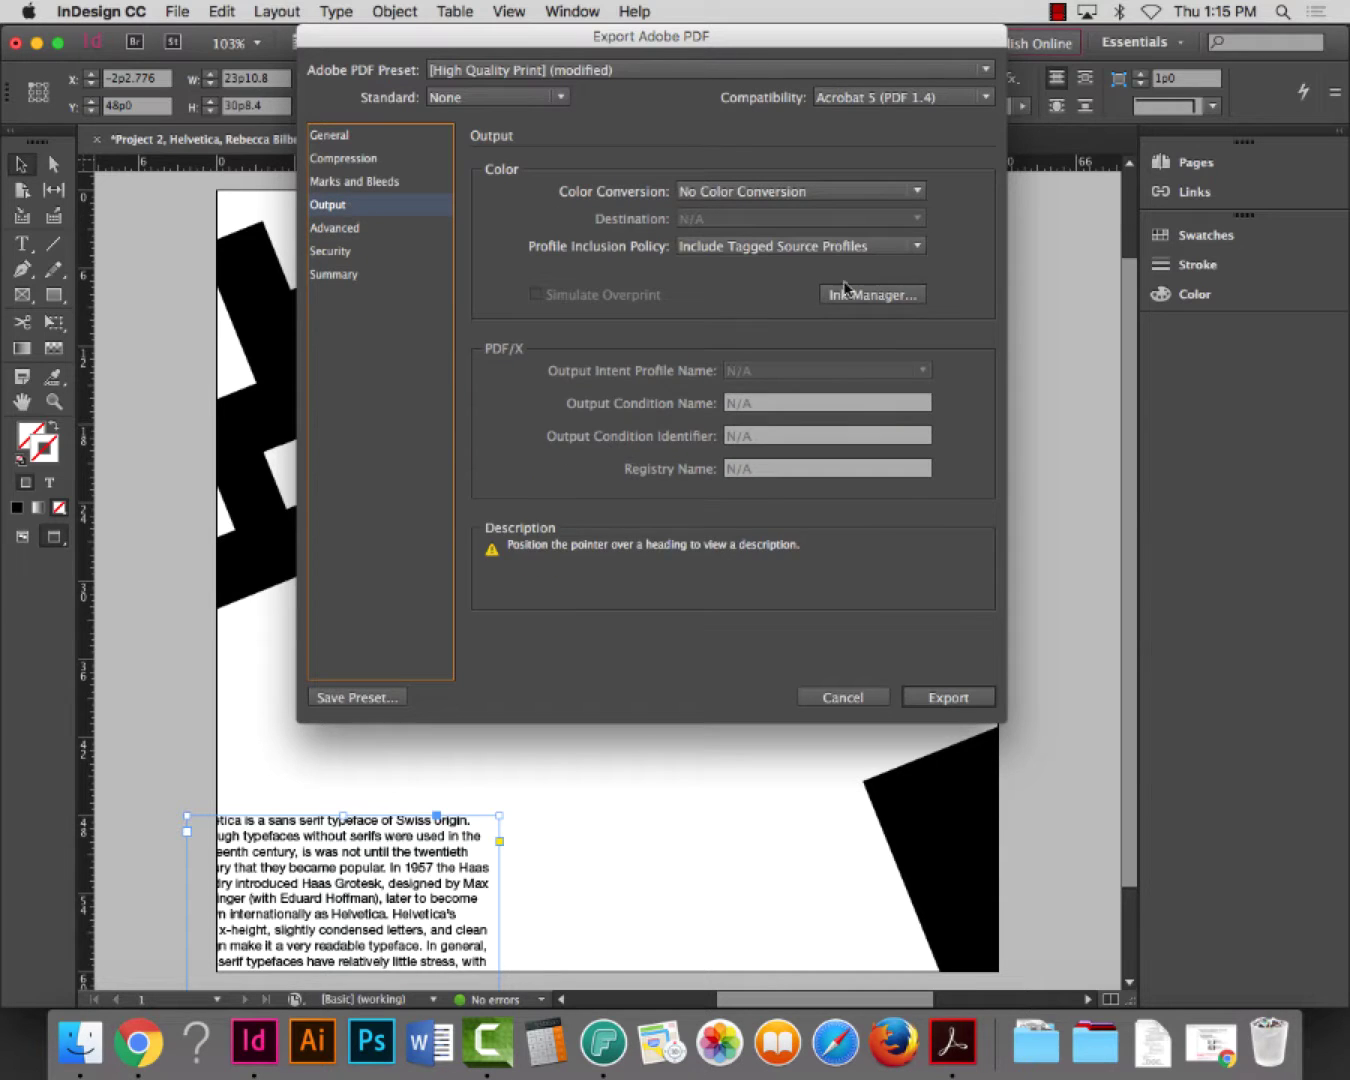
click(899, 191)
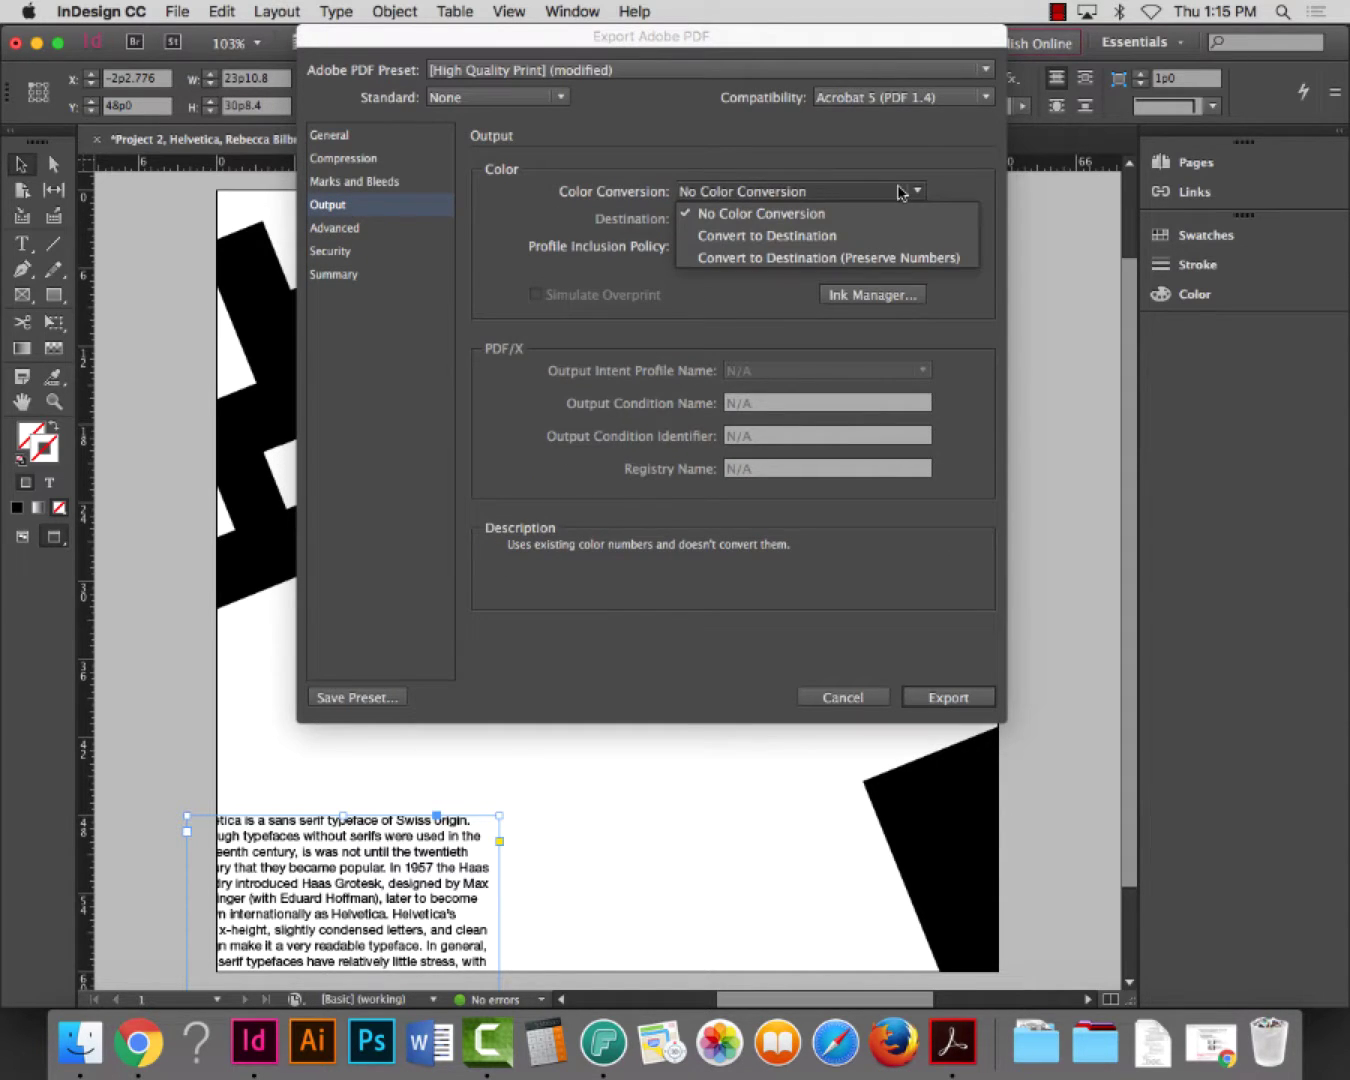
click(544, 201)
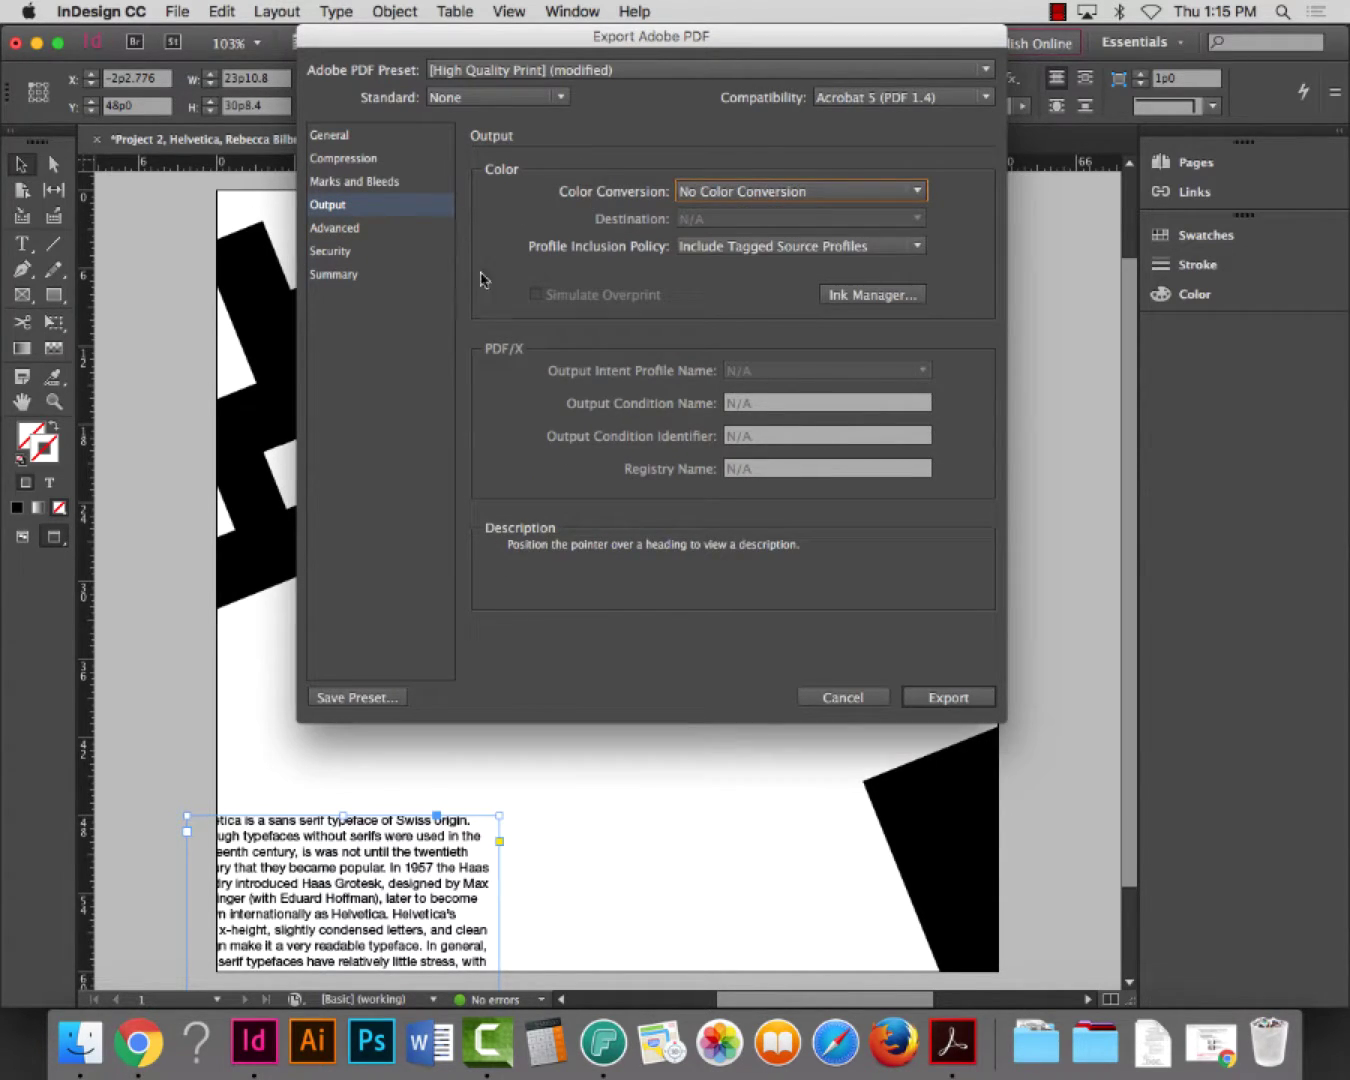
click(370, 190)
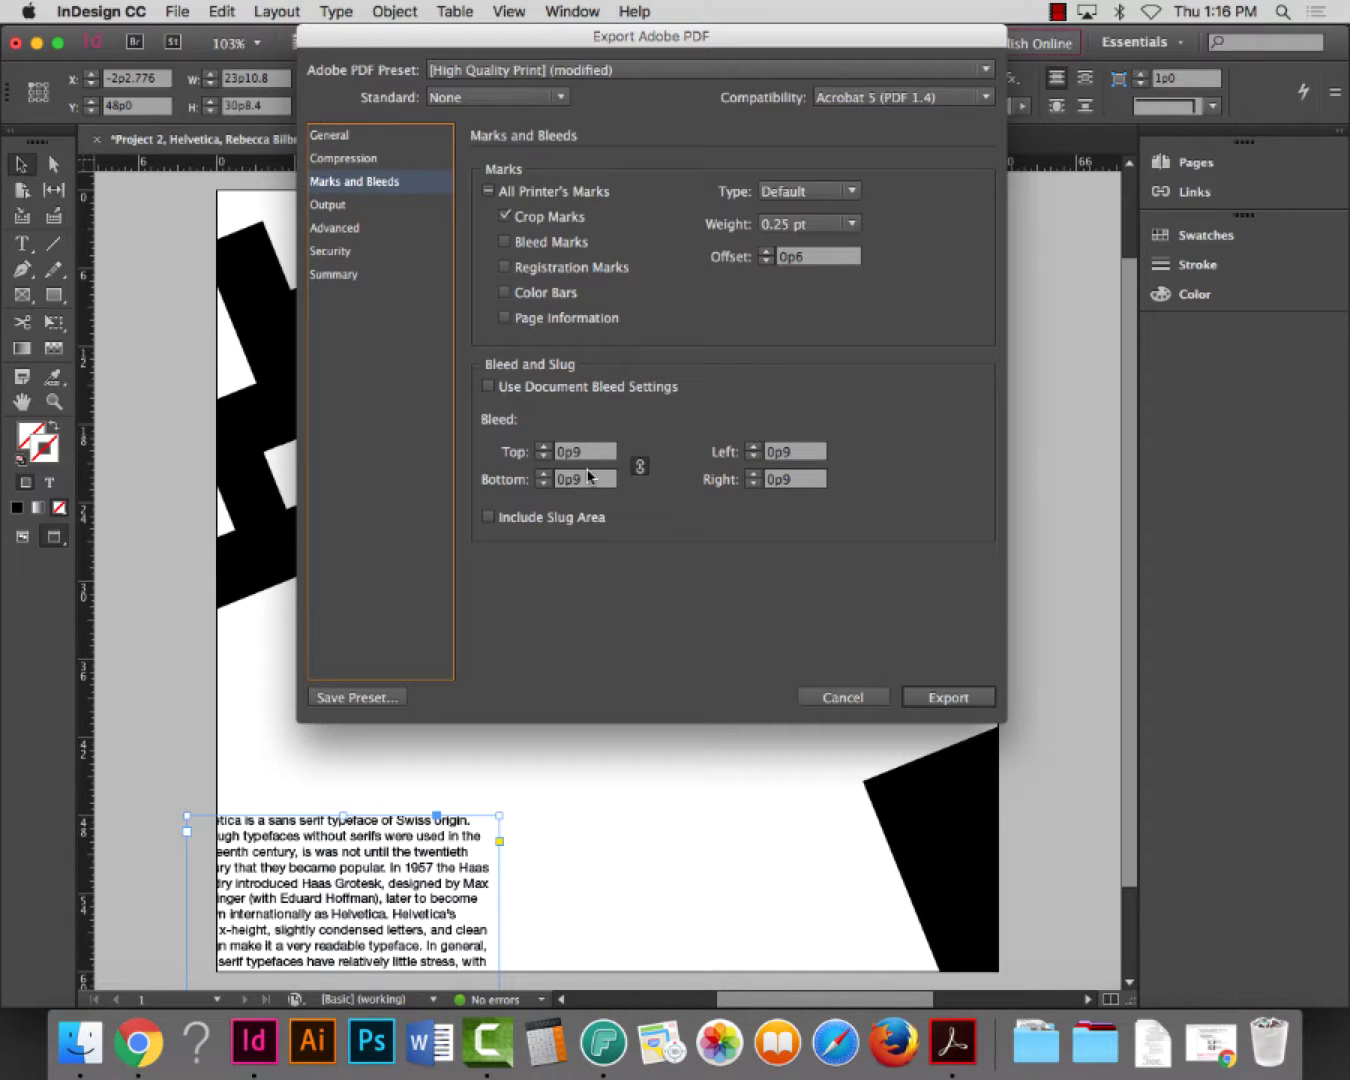
click(943, 701)
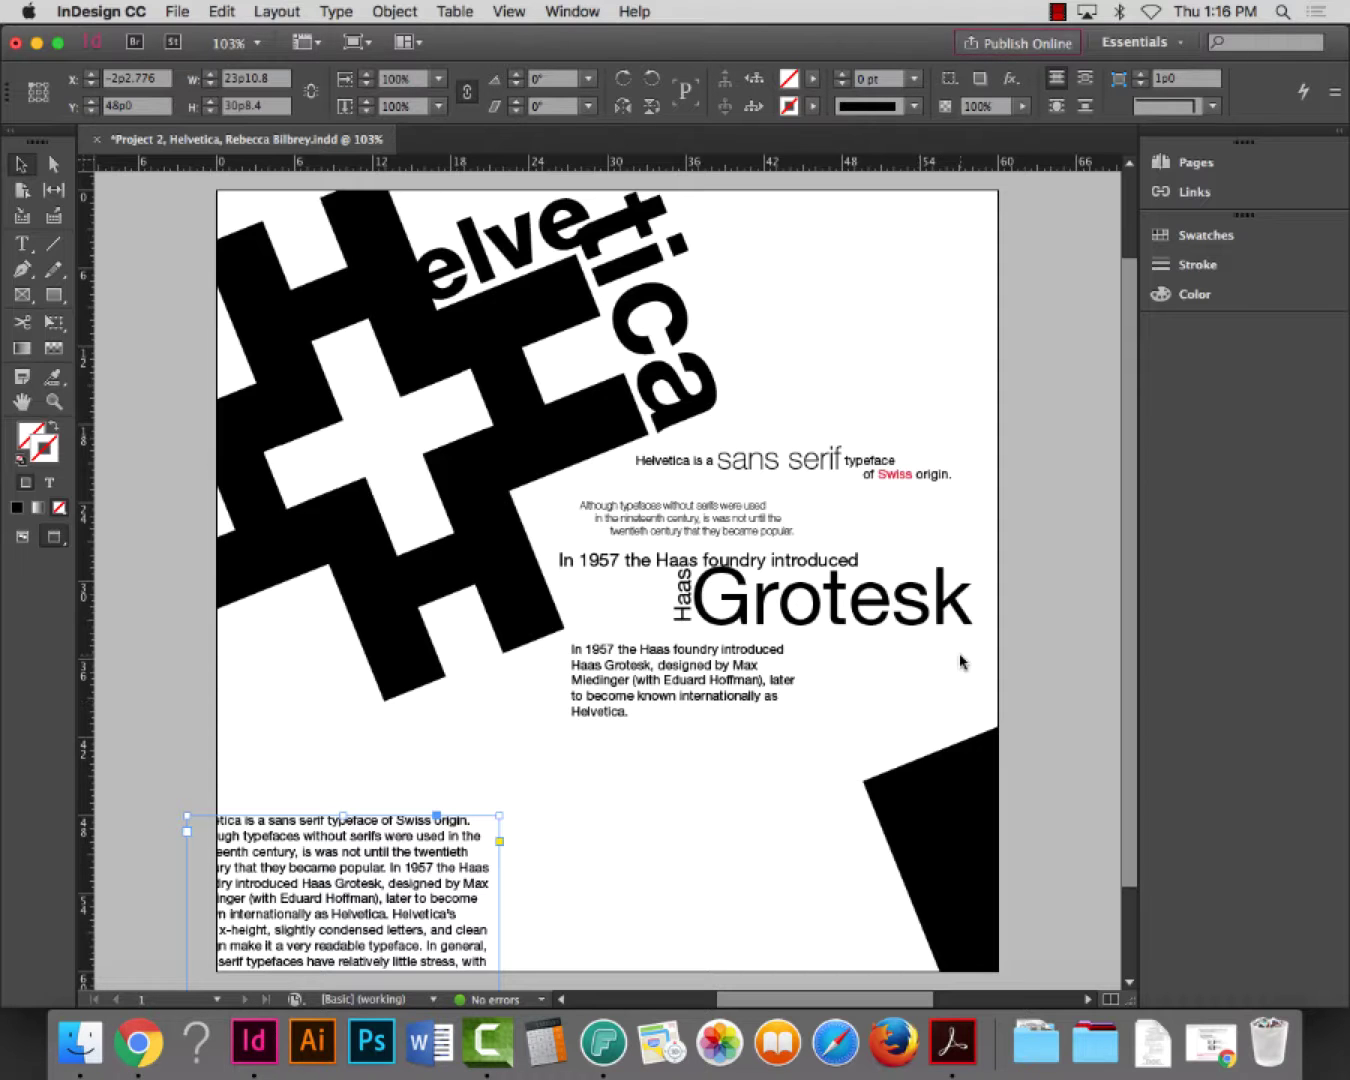
Minimize InDesign and open Typography, fall 2016 > Project 2 > the package folder
click(36, 44)
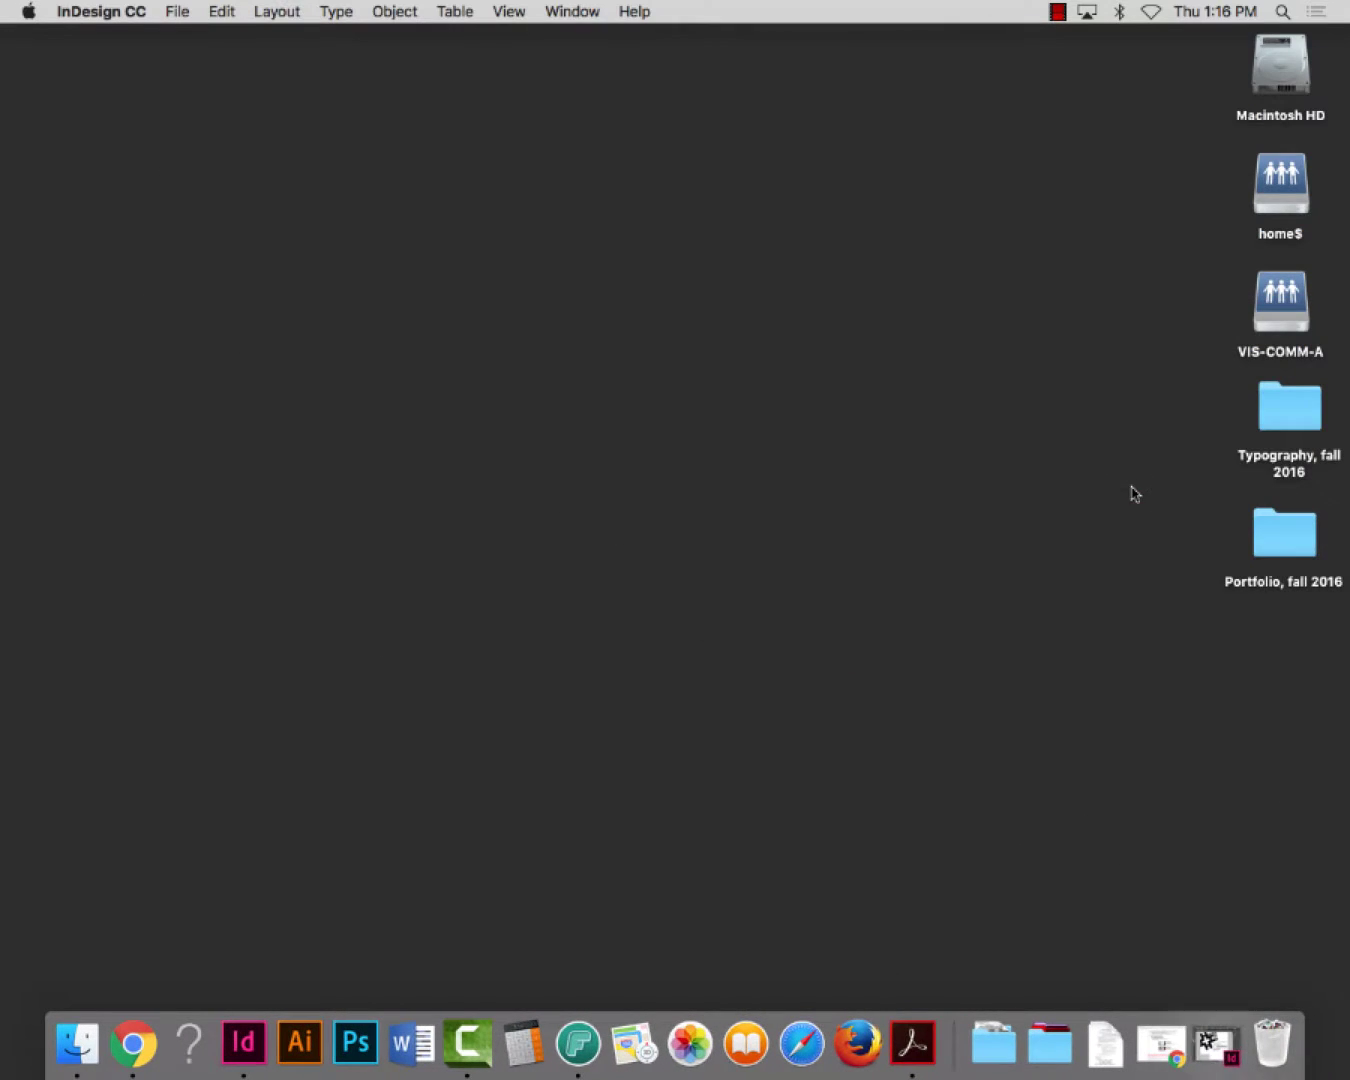
click(1285, 418)
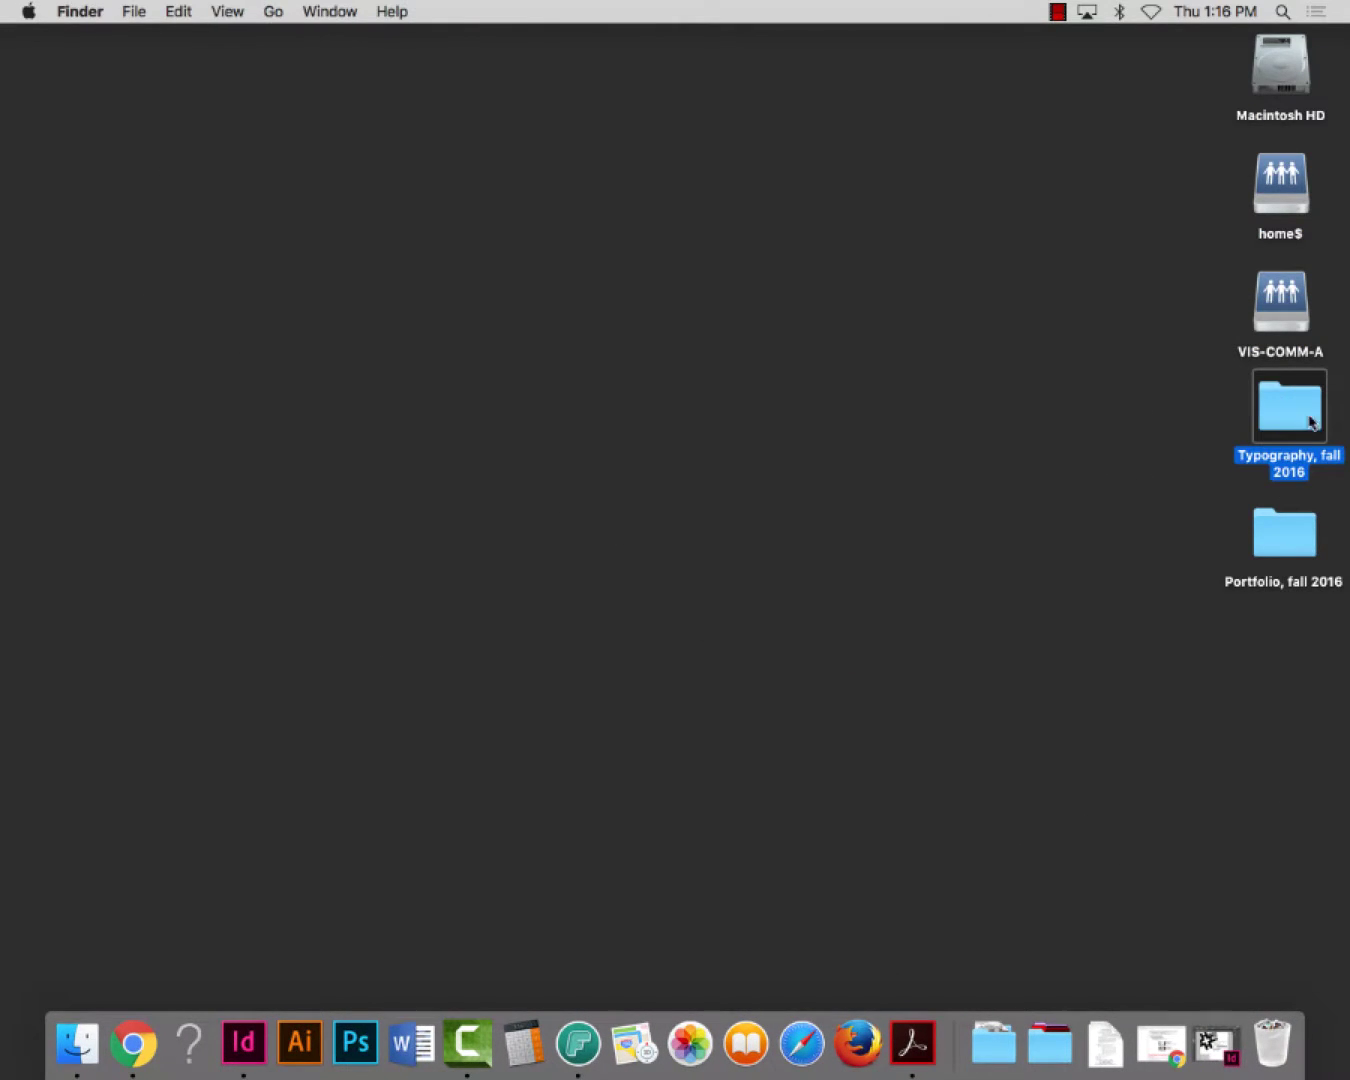
double_click(1271, 413)
click(306, 377)
double_click(303, 380)
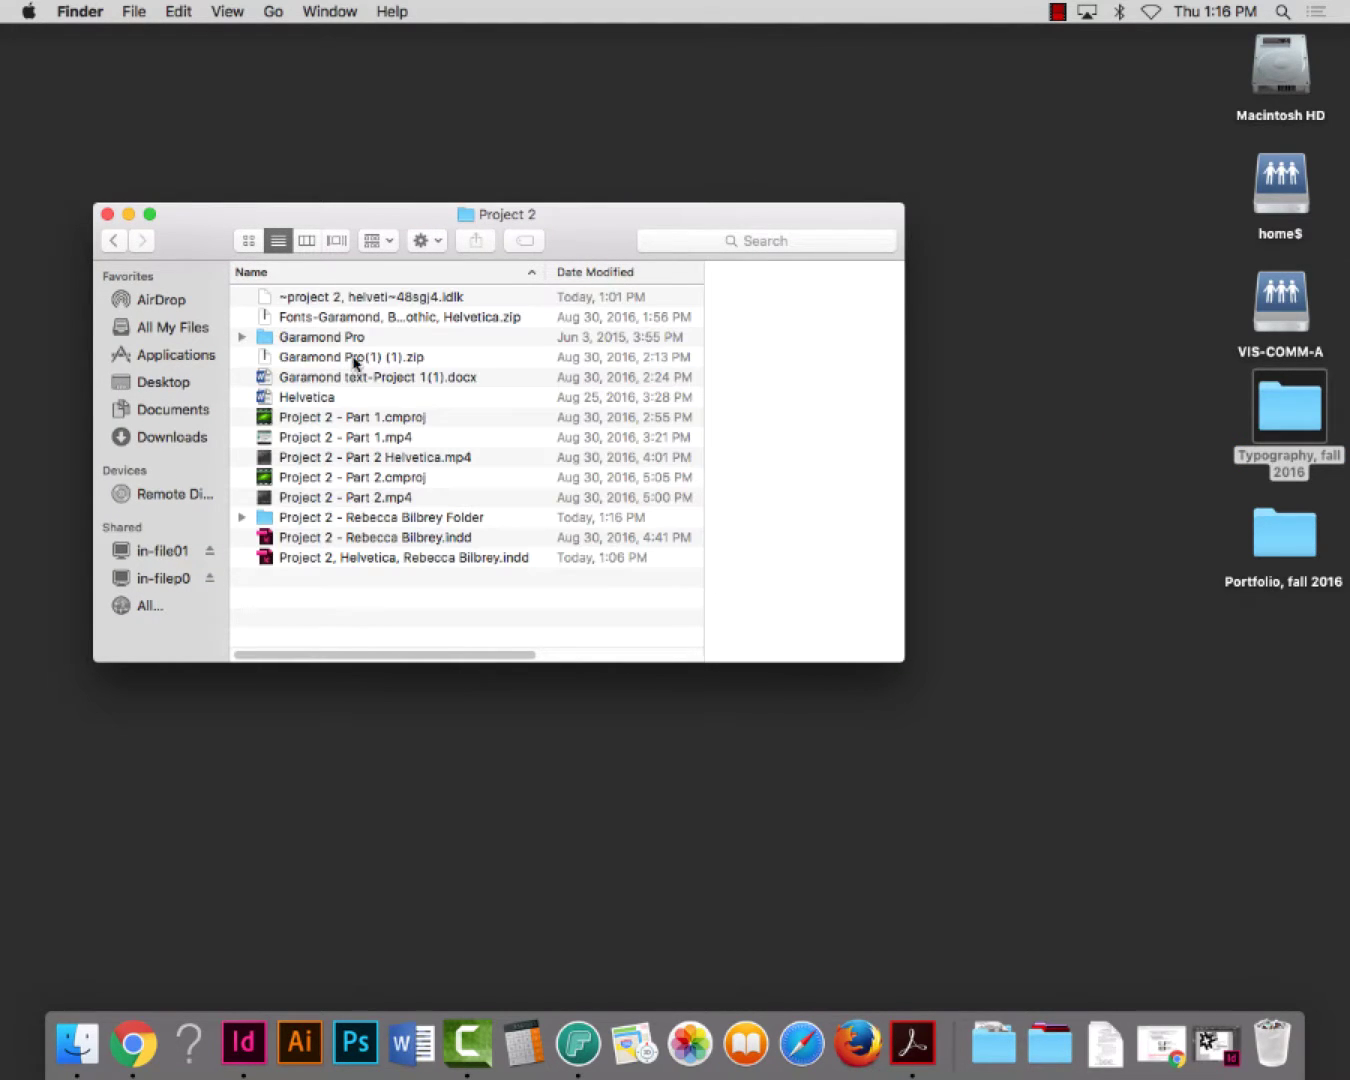
double_click(272, 526)
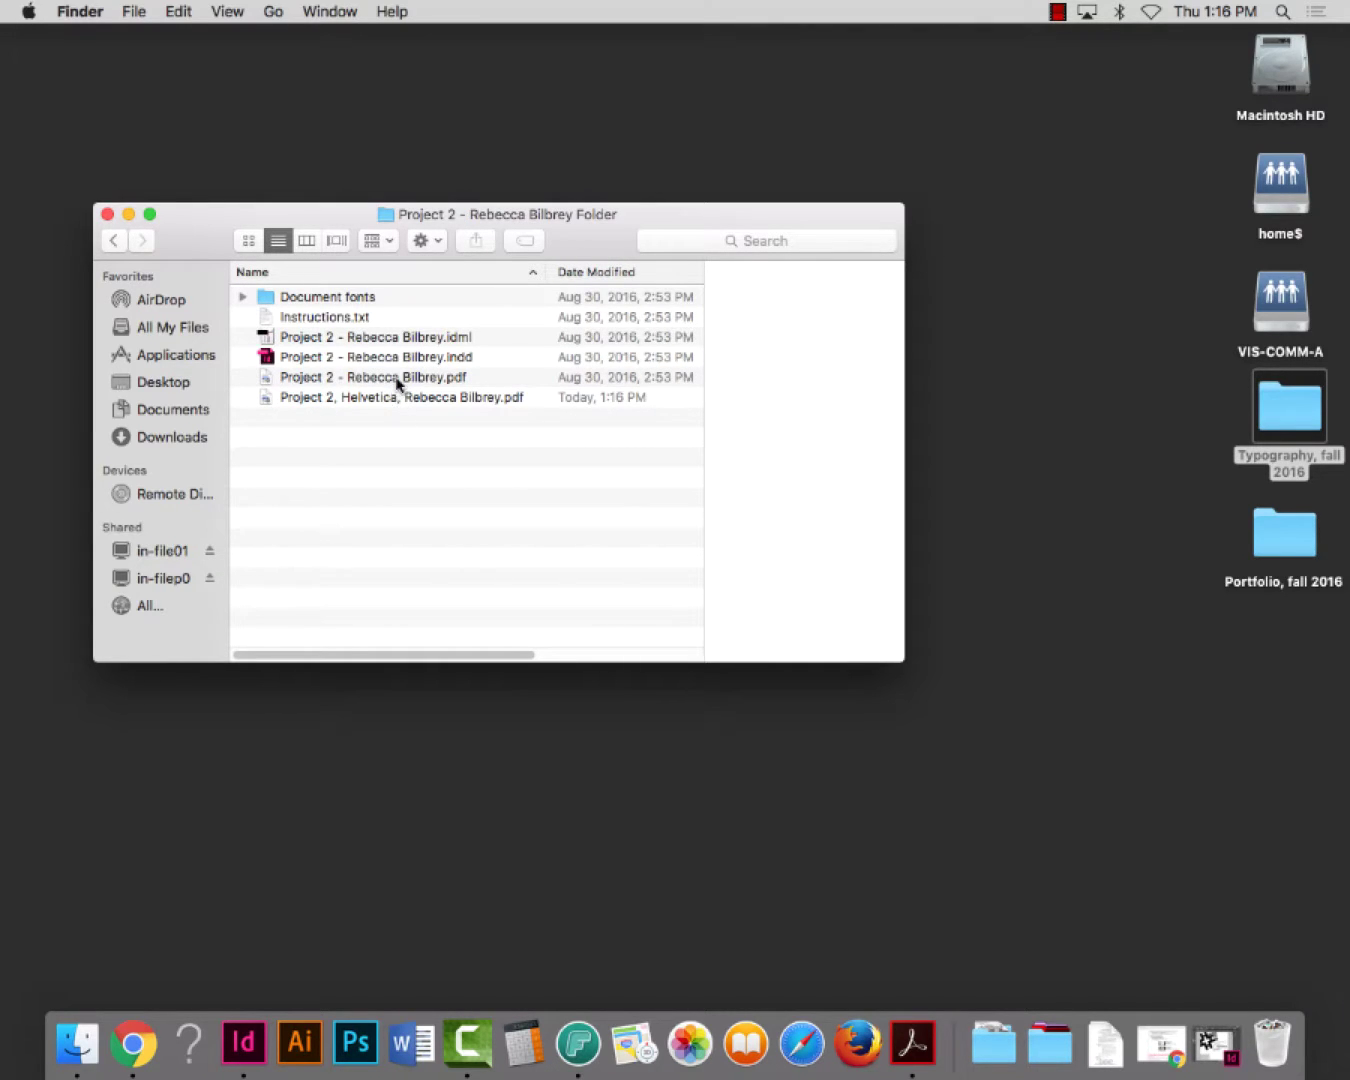
Select the new Helvetica PDF and sort the folder by Date Modified, newest first
click(373, 403)
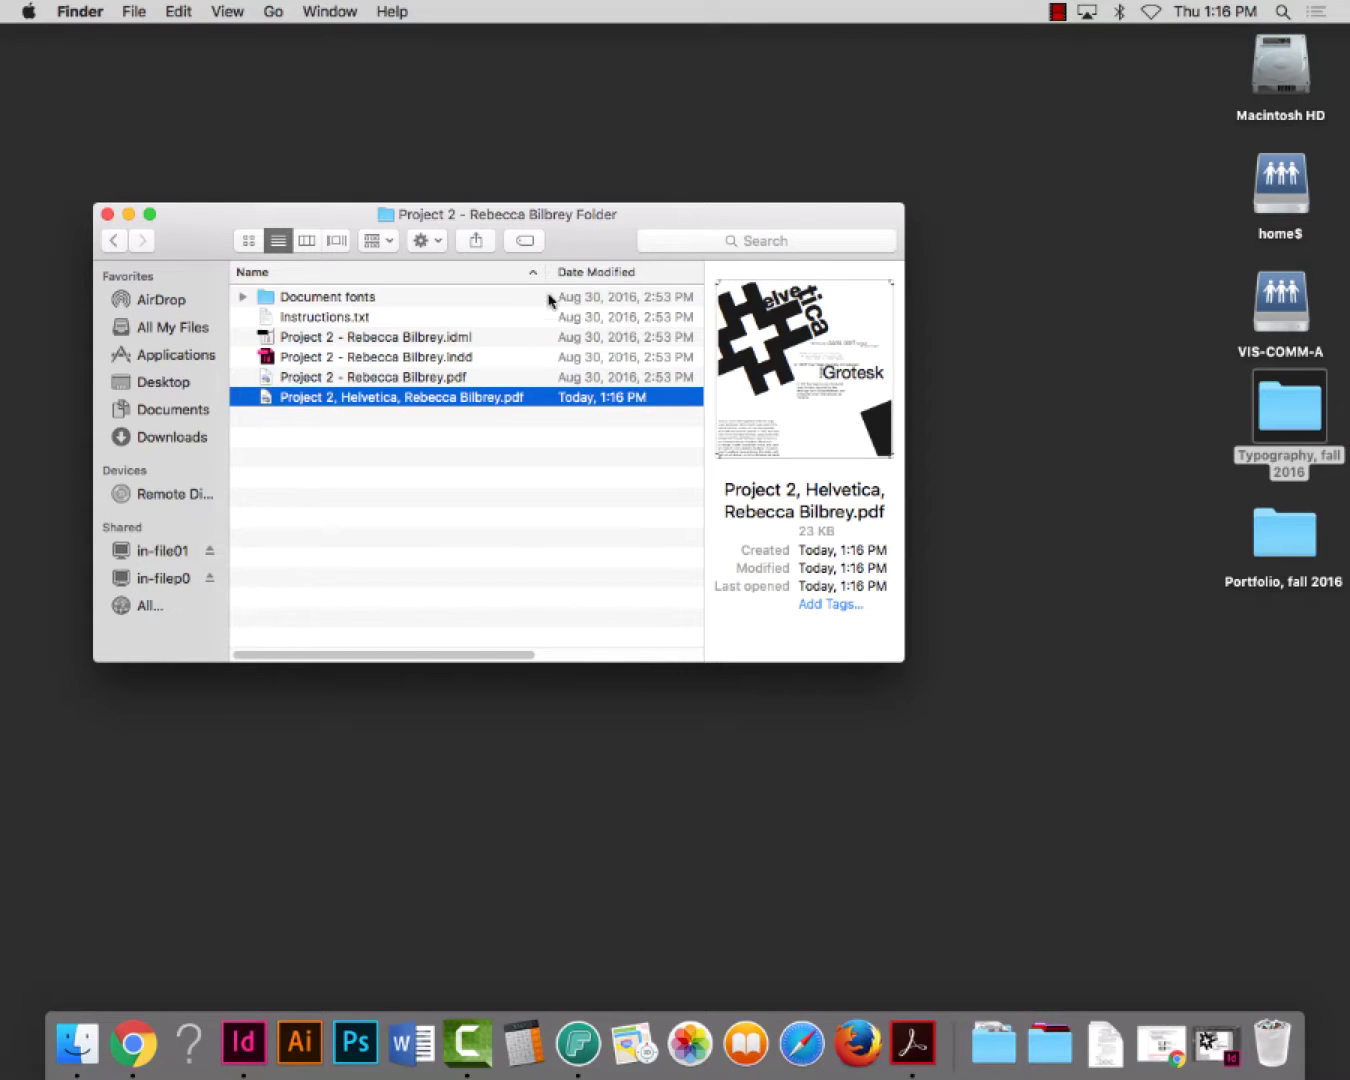
click(608, 273)
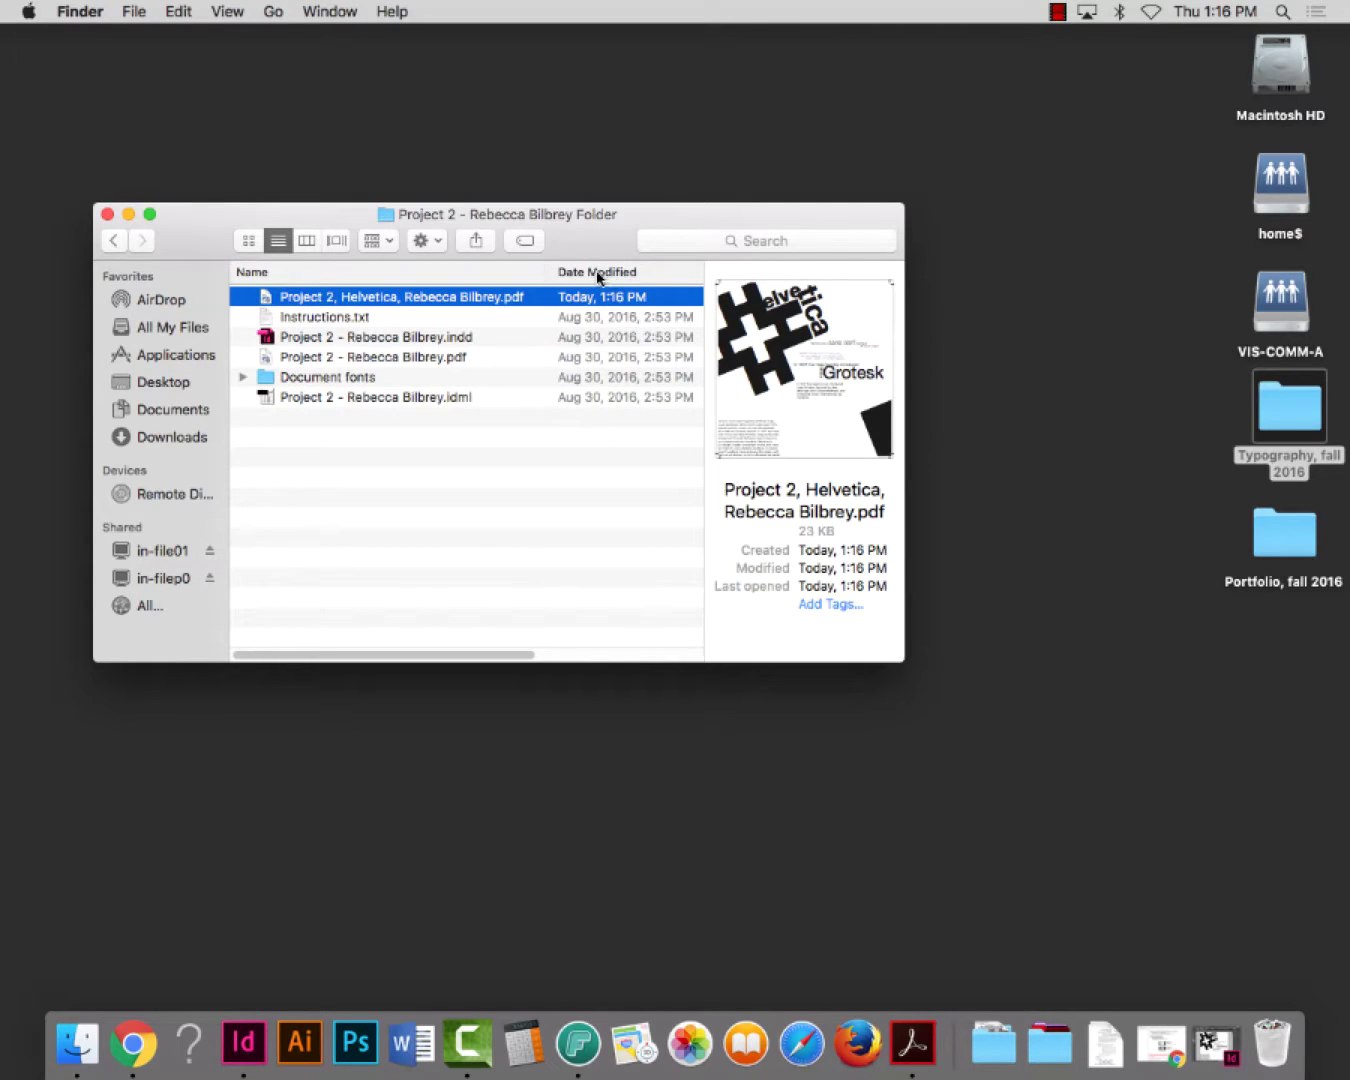
scroll(585, 300, right, 5)
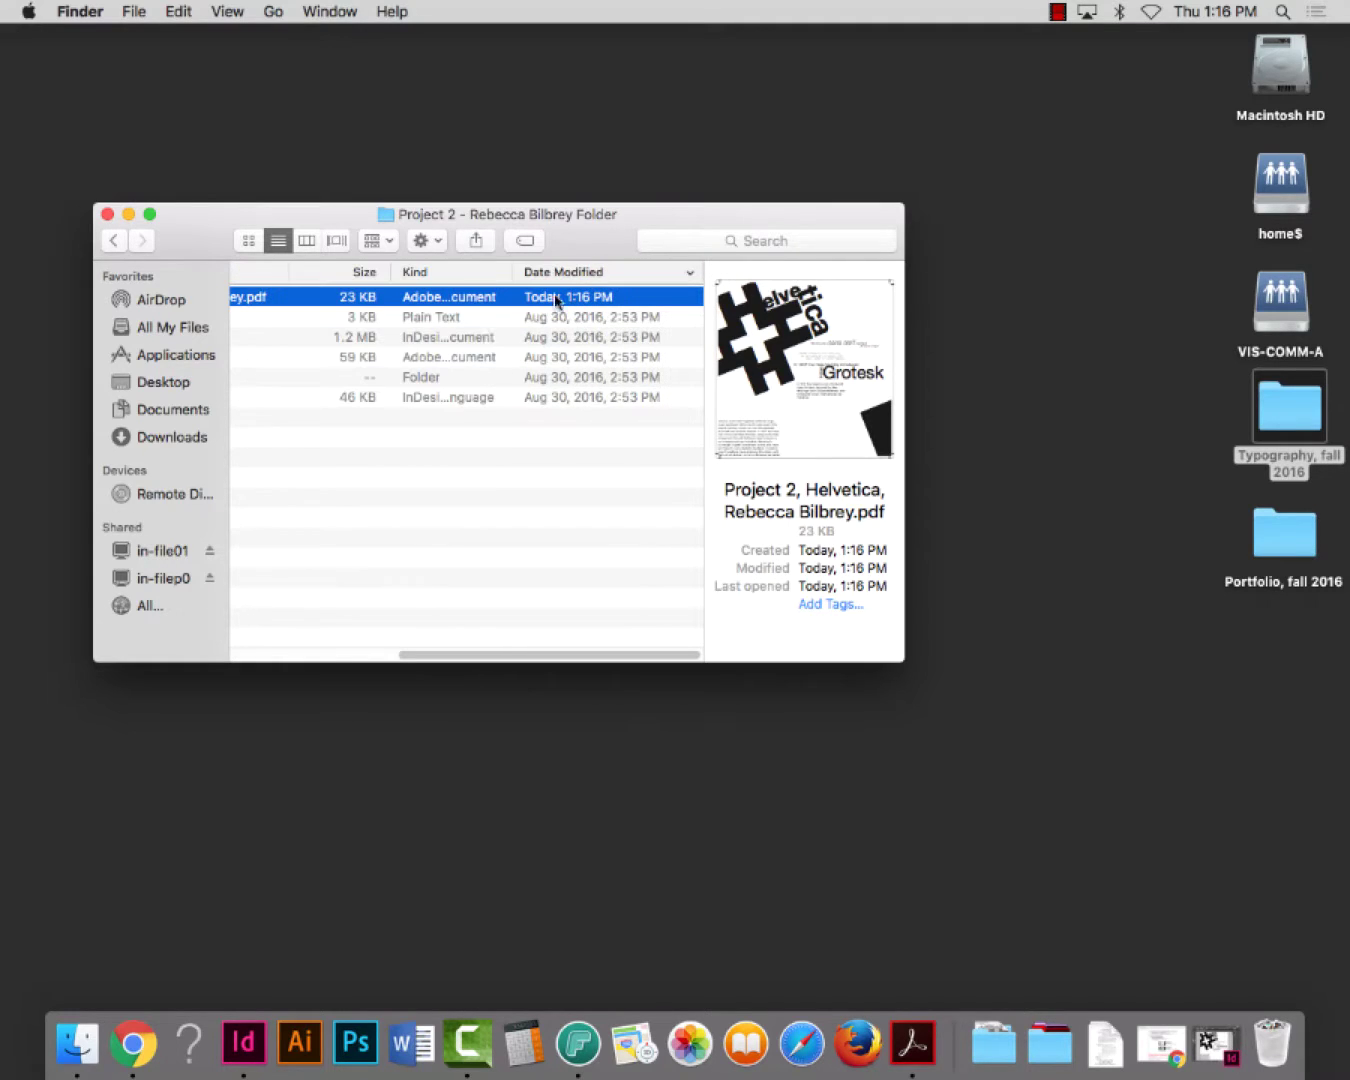
Open the exported Helvetica PDF with crop marks in Acrobat Pro
click(310, 659)
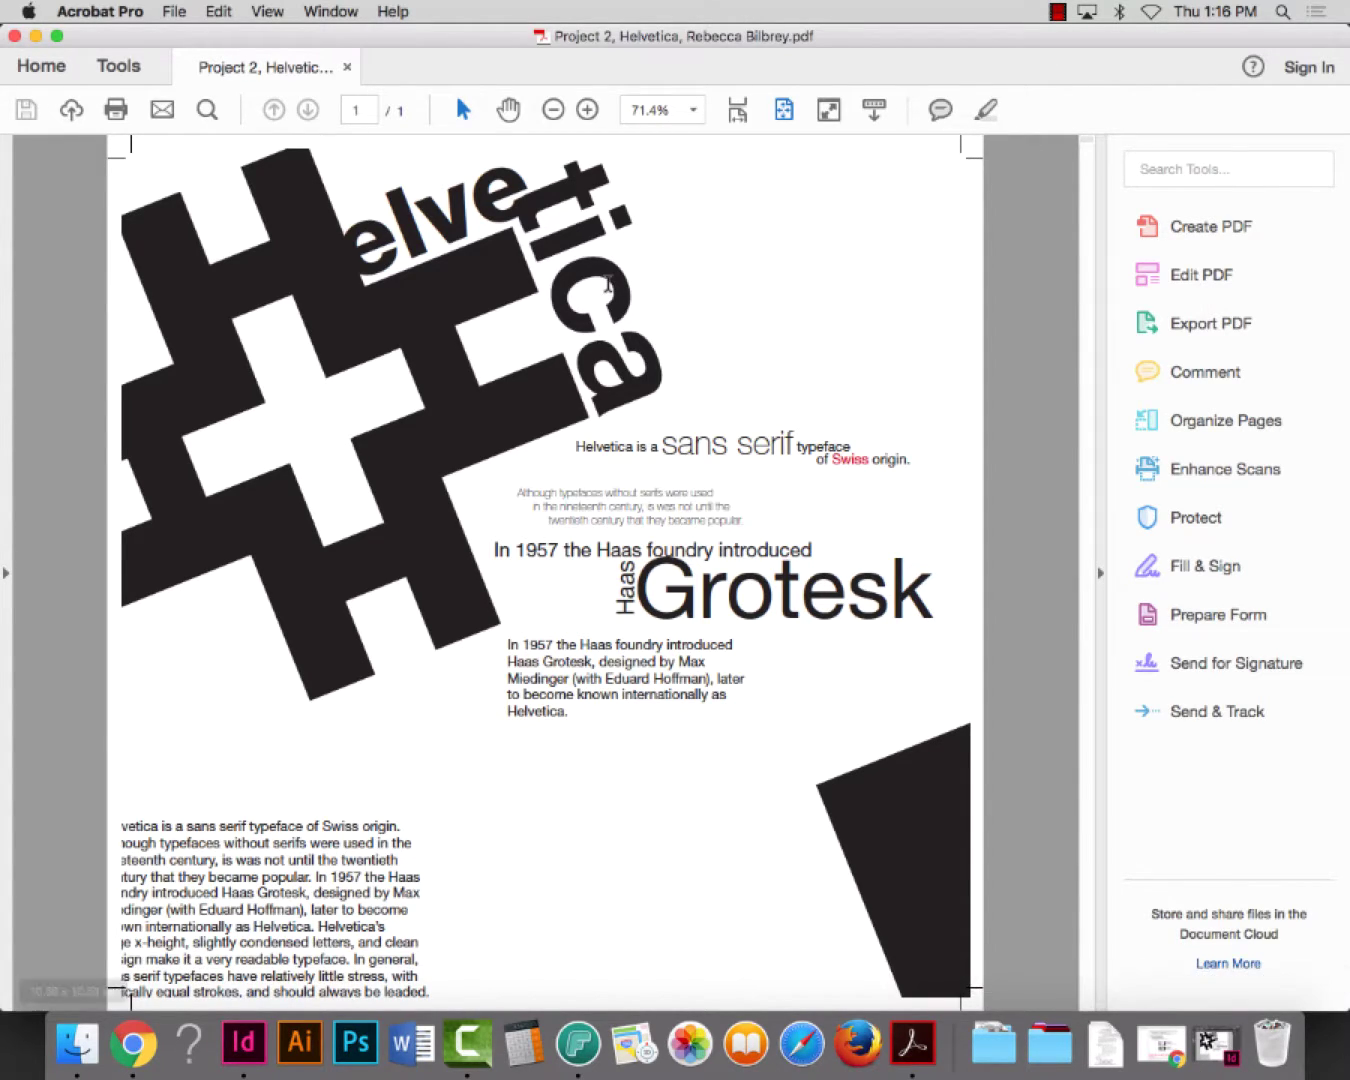
click(171, 11)
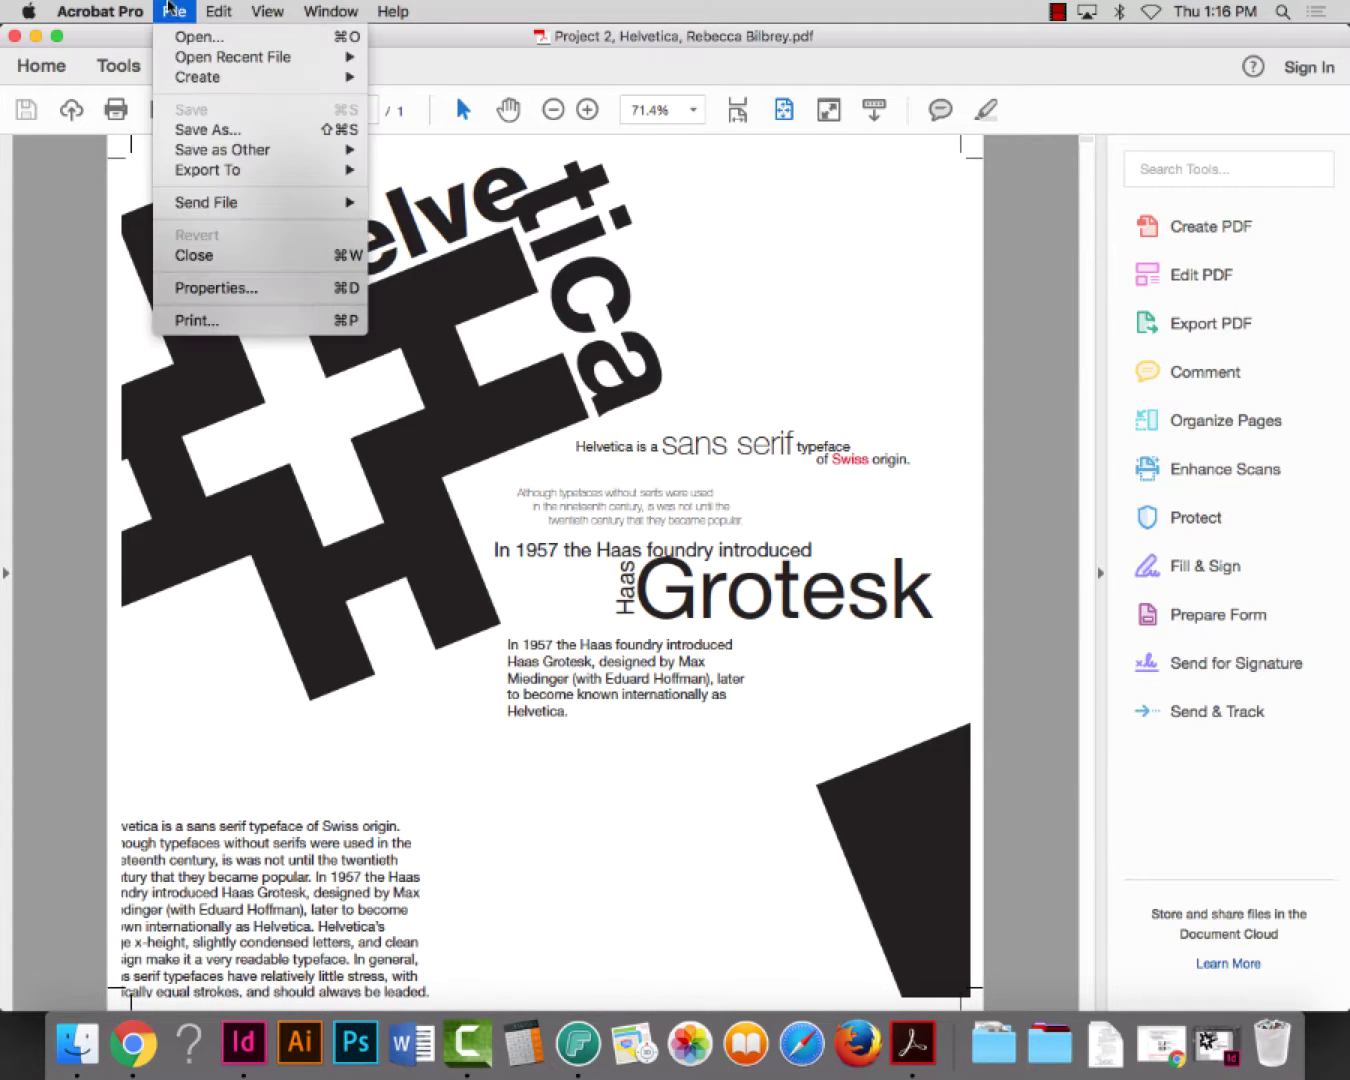
Set Acrobat's print page sizing to Actual size for the 10.6 × 10.6 in page
click(197, 320)
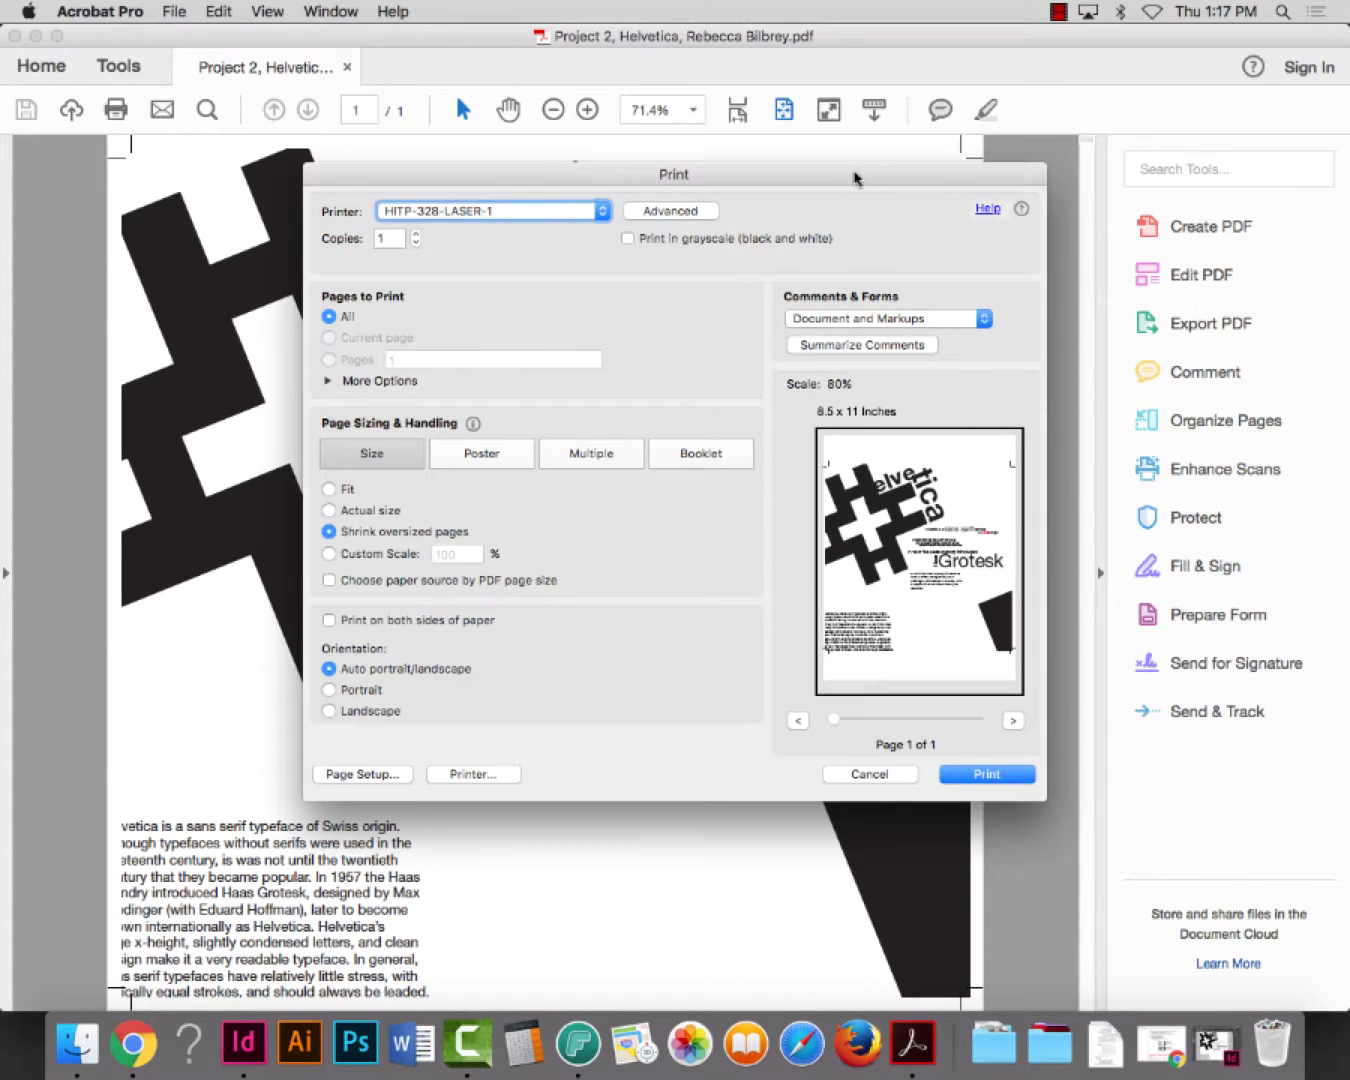
drag(856, 175, 774, 38)
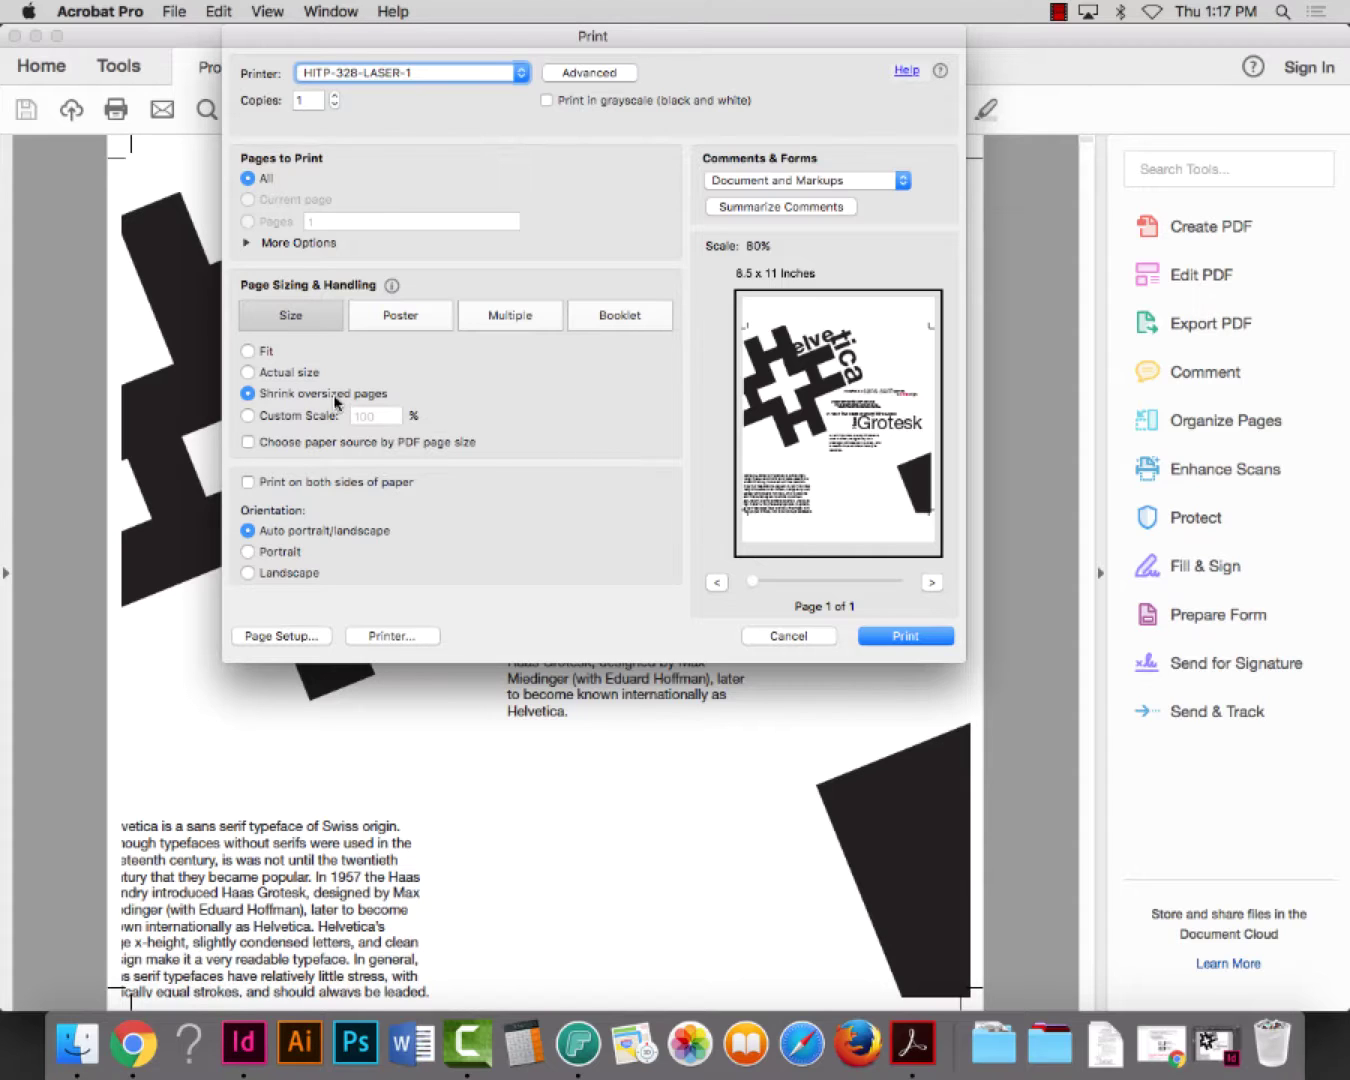
click(250, 370)
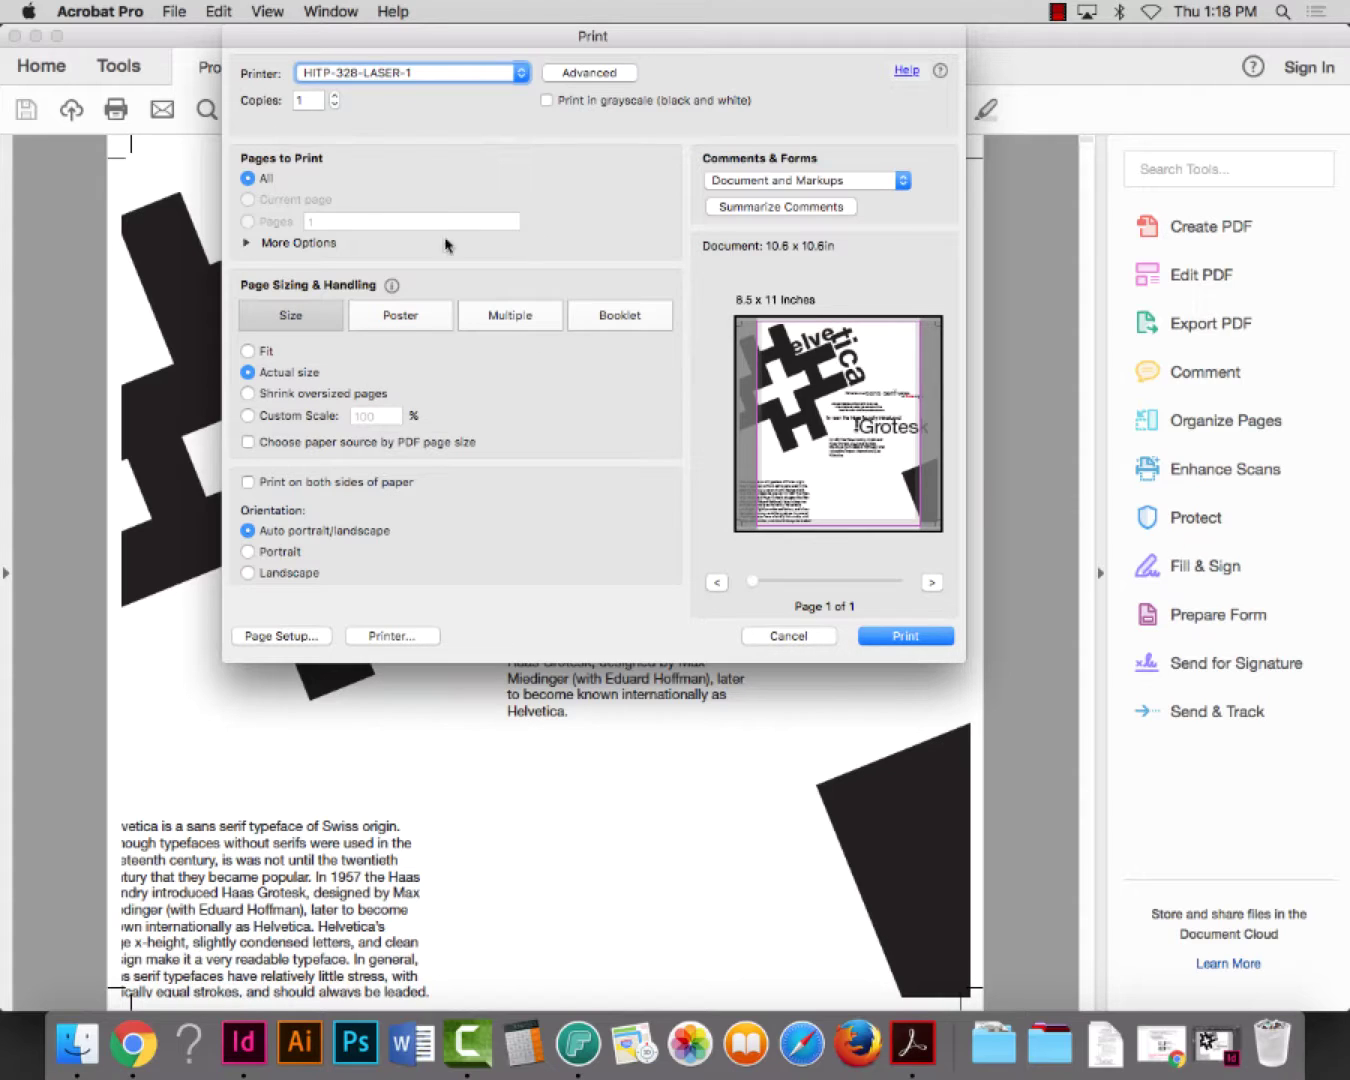
click(589, 74)
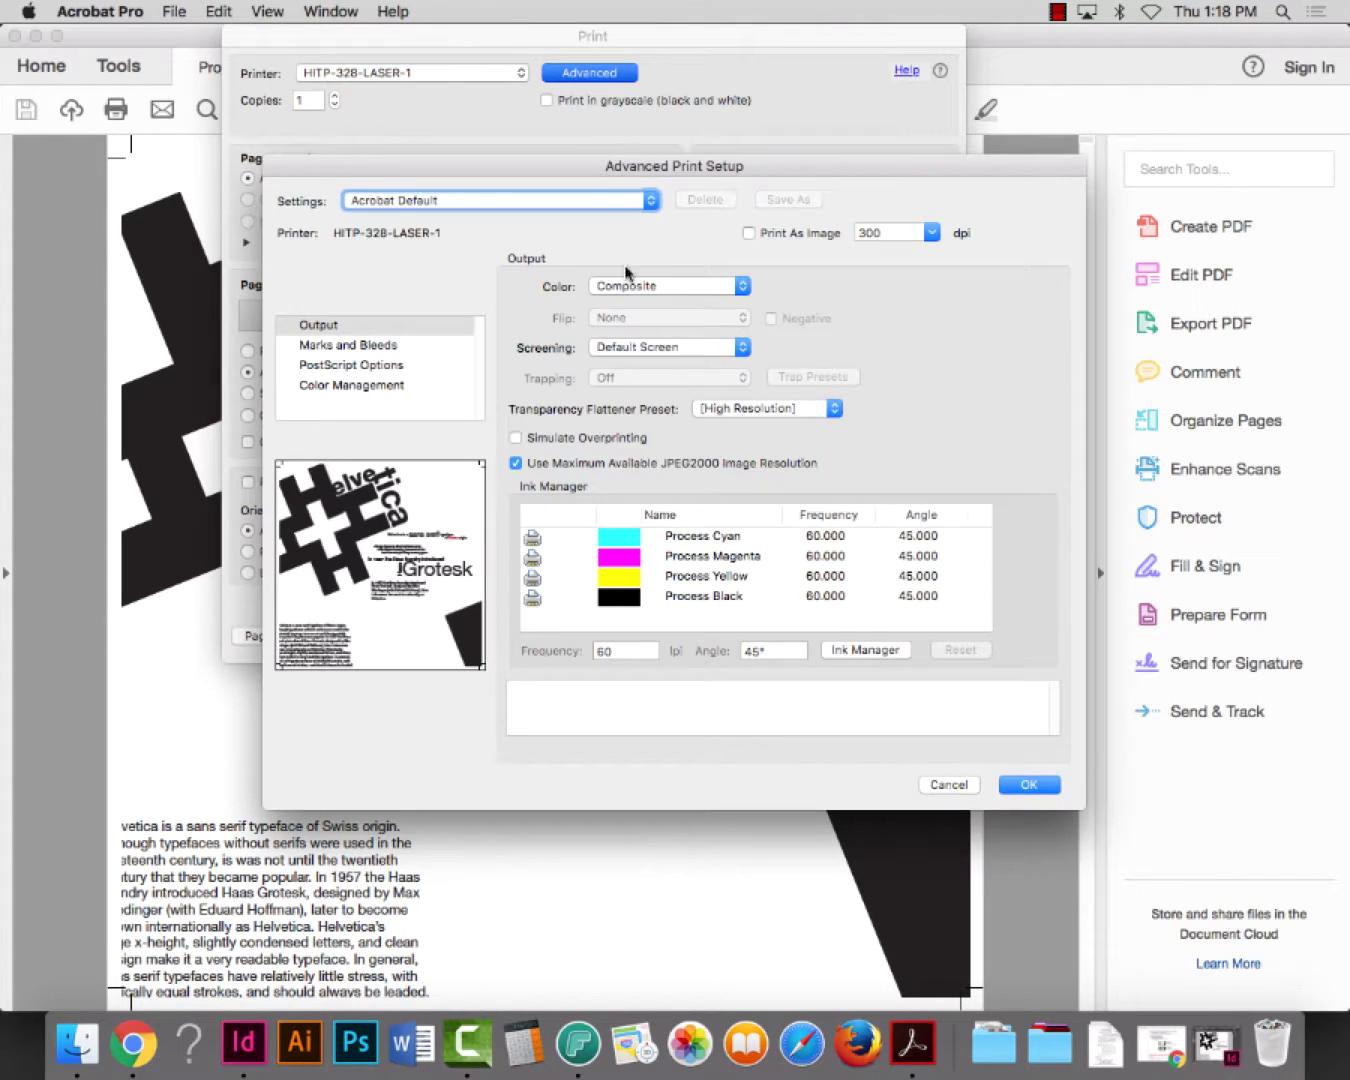
click(352, 346)
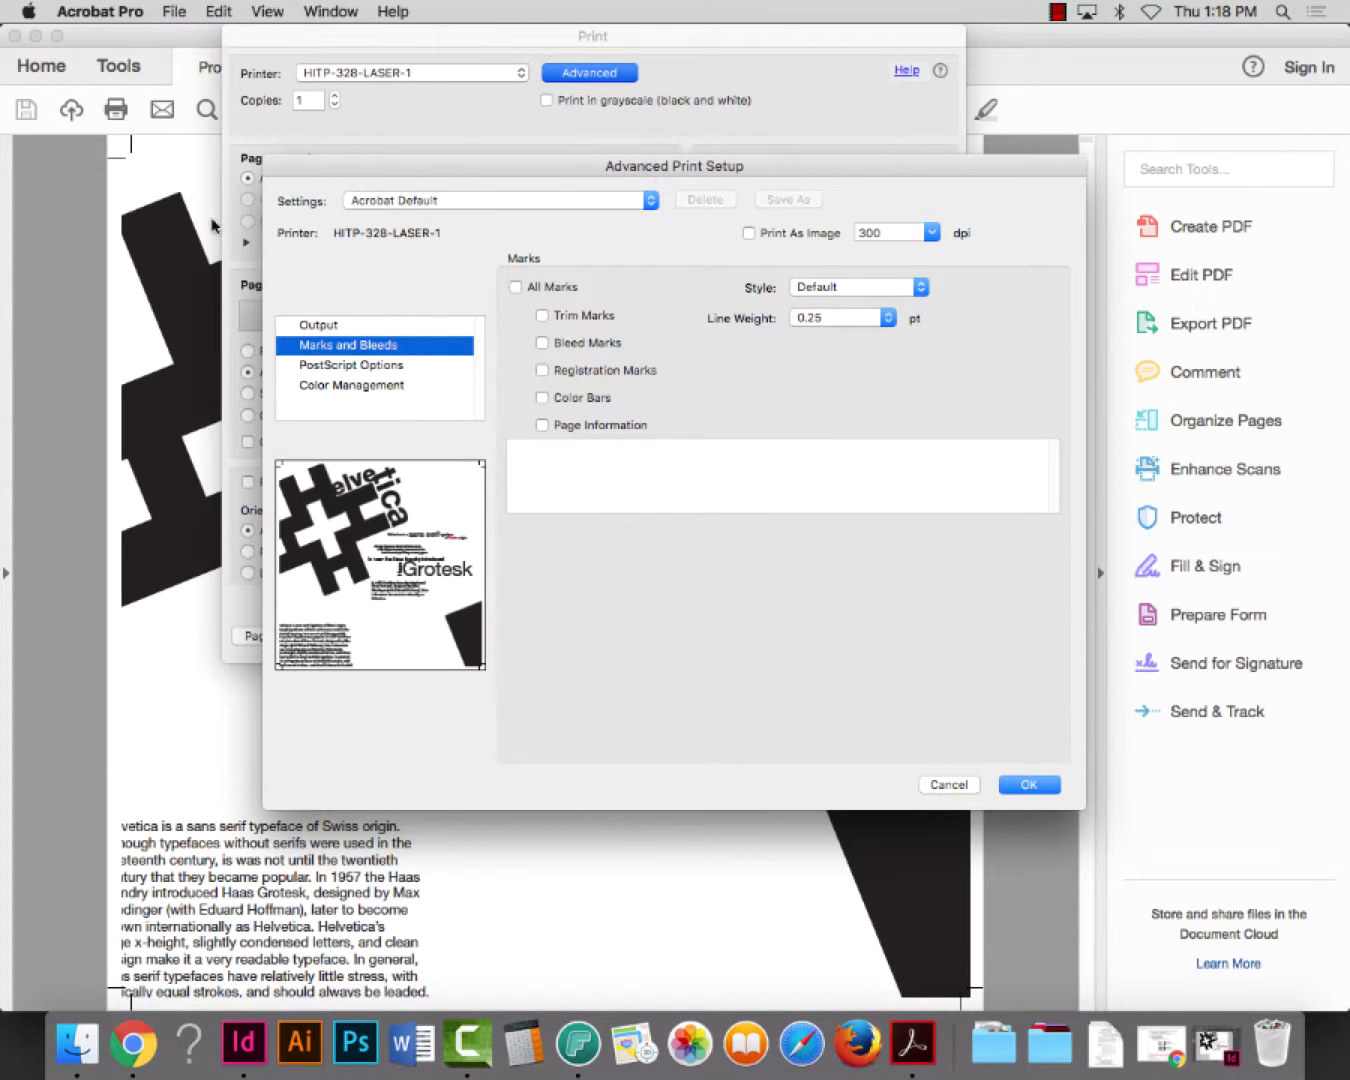
click(951, 785)
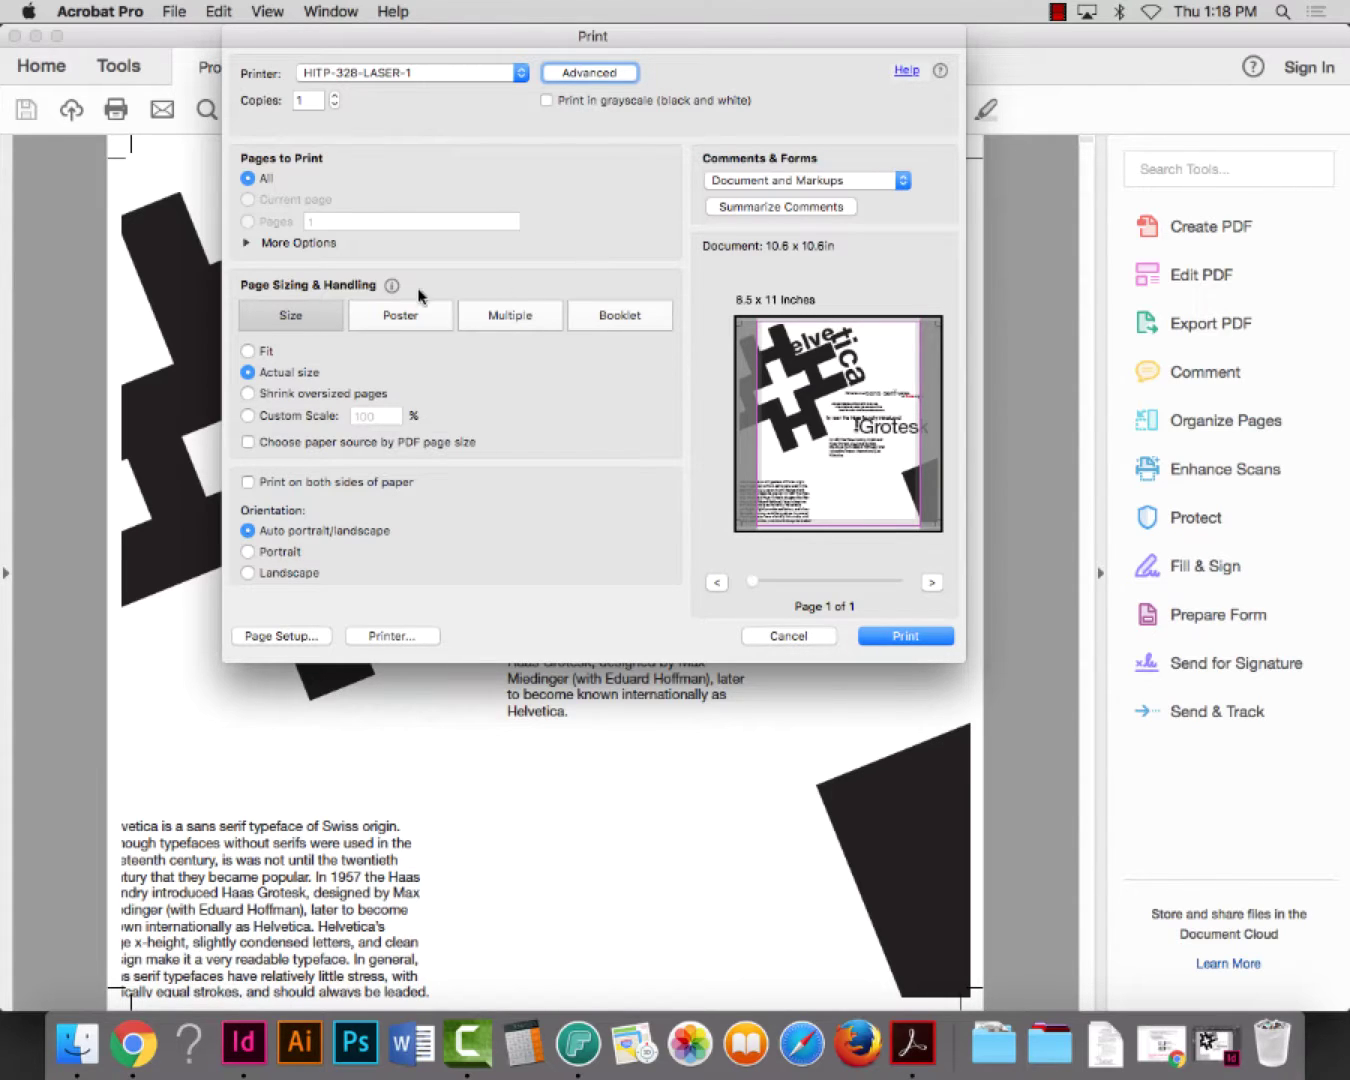
In Page Setup, format for the laser printer with Tabloid paper
click(280, 637)
click(698, 302)
click(567, 193)
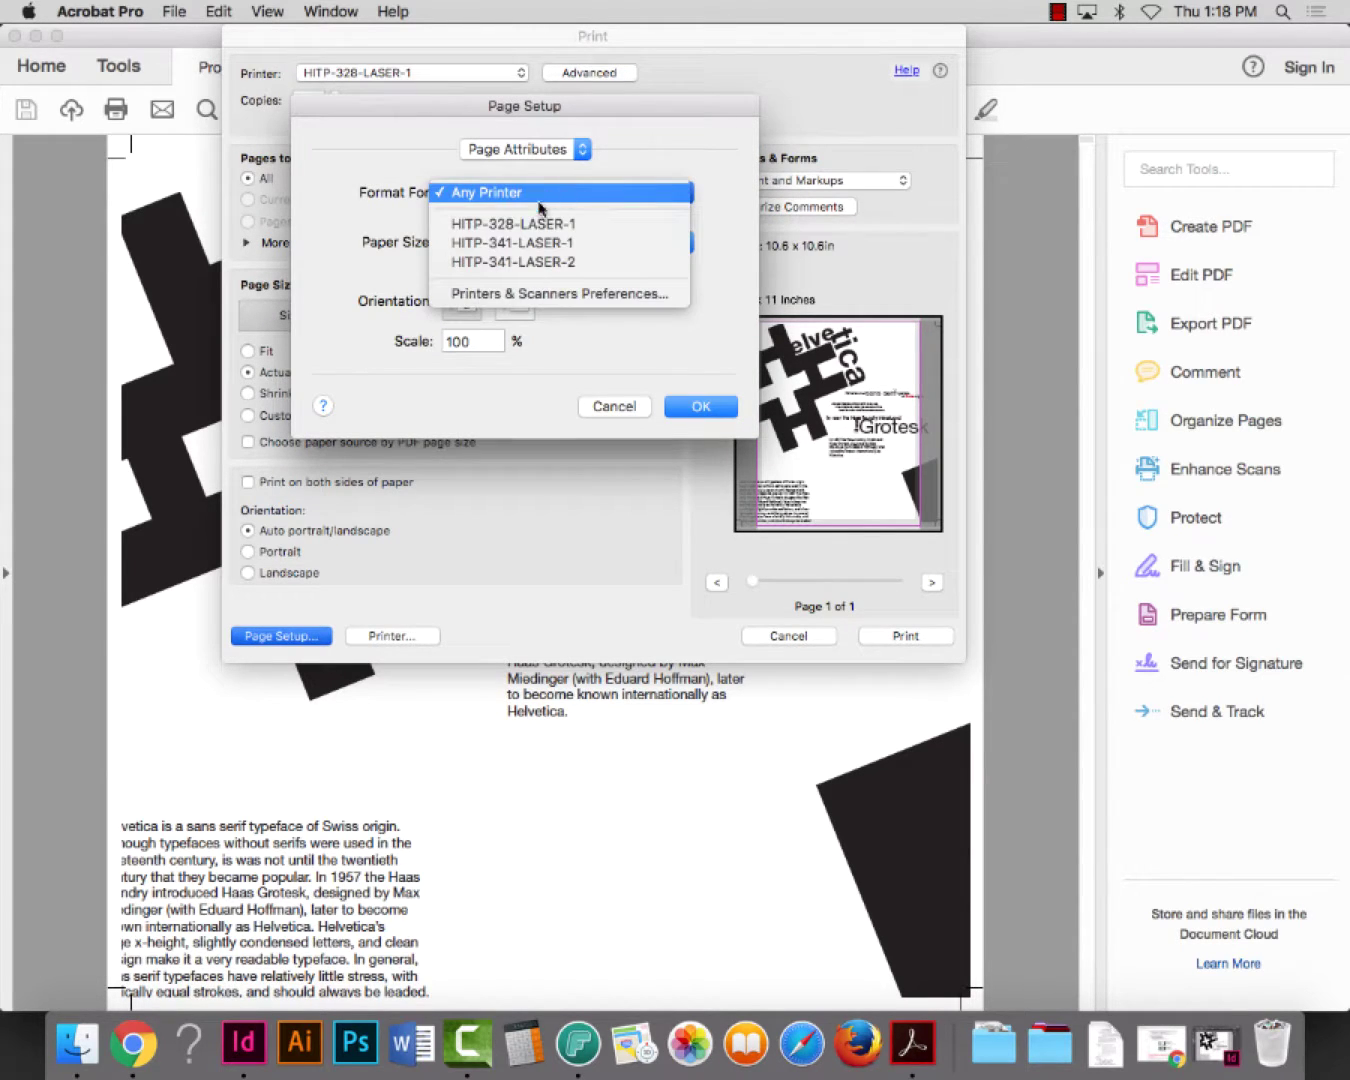
click(541, 226)
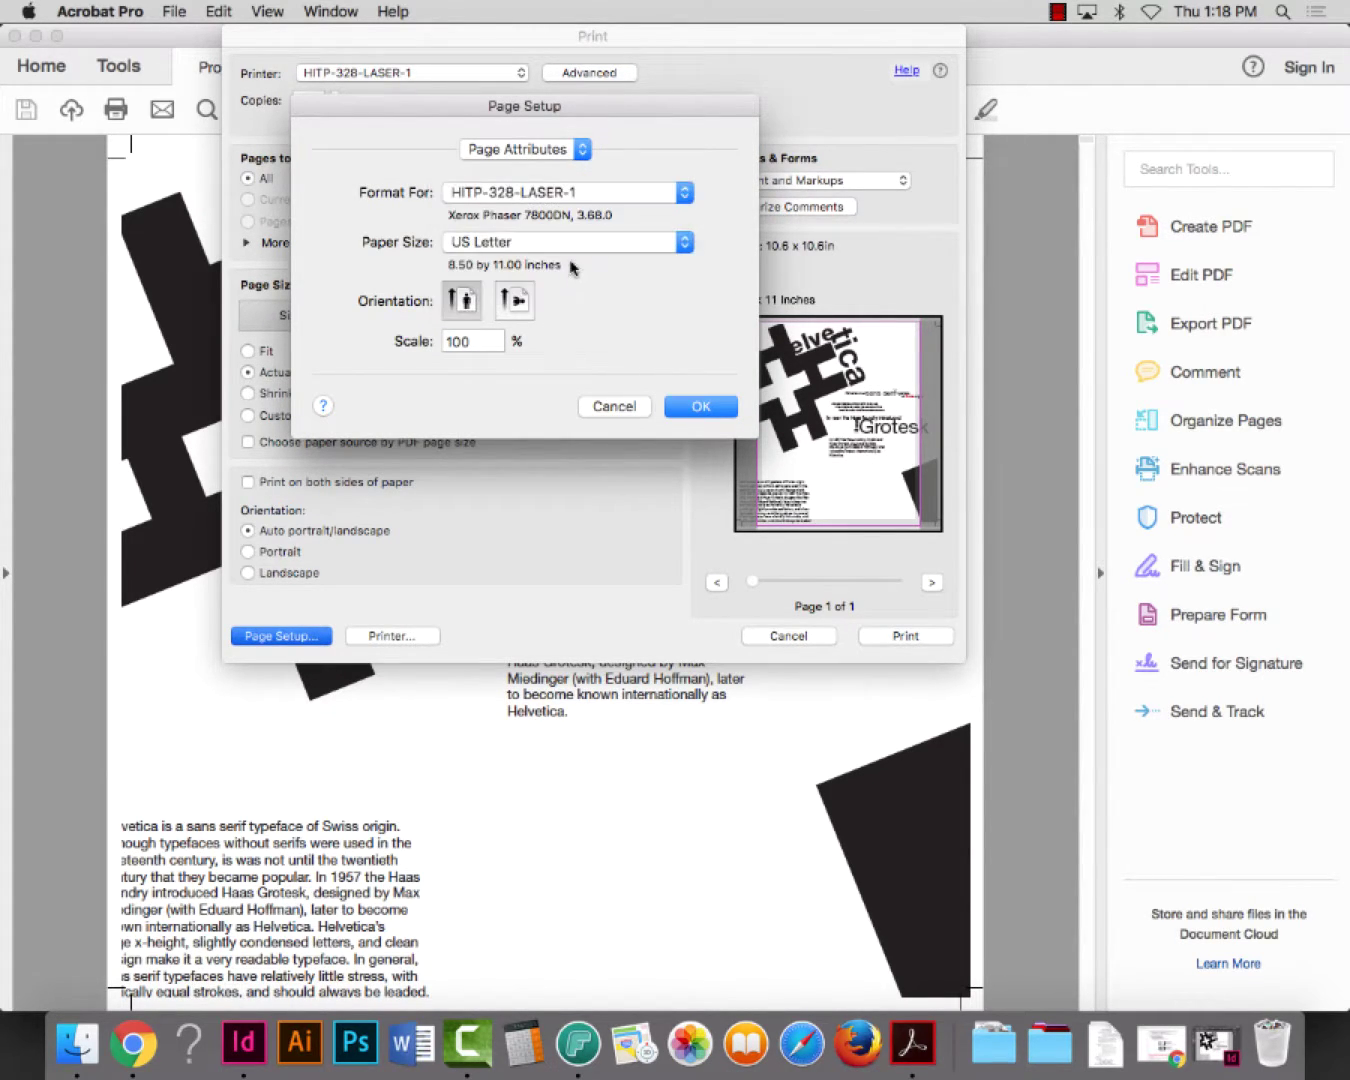
click(568, 245)
click(565, 186)
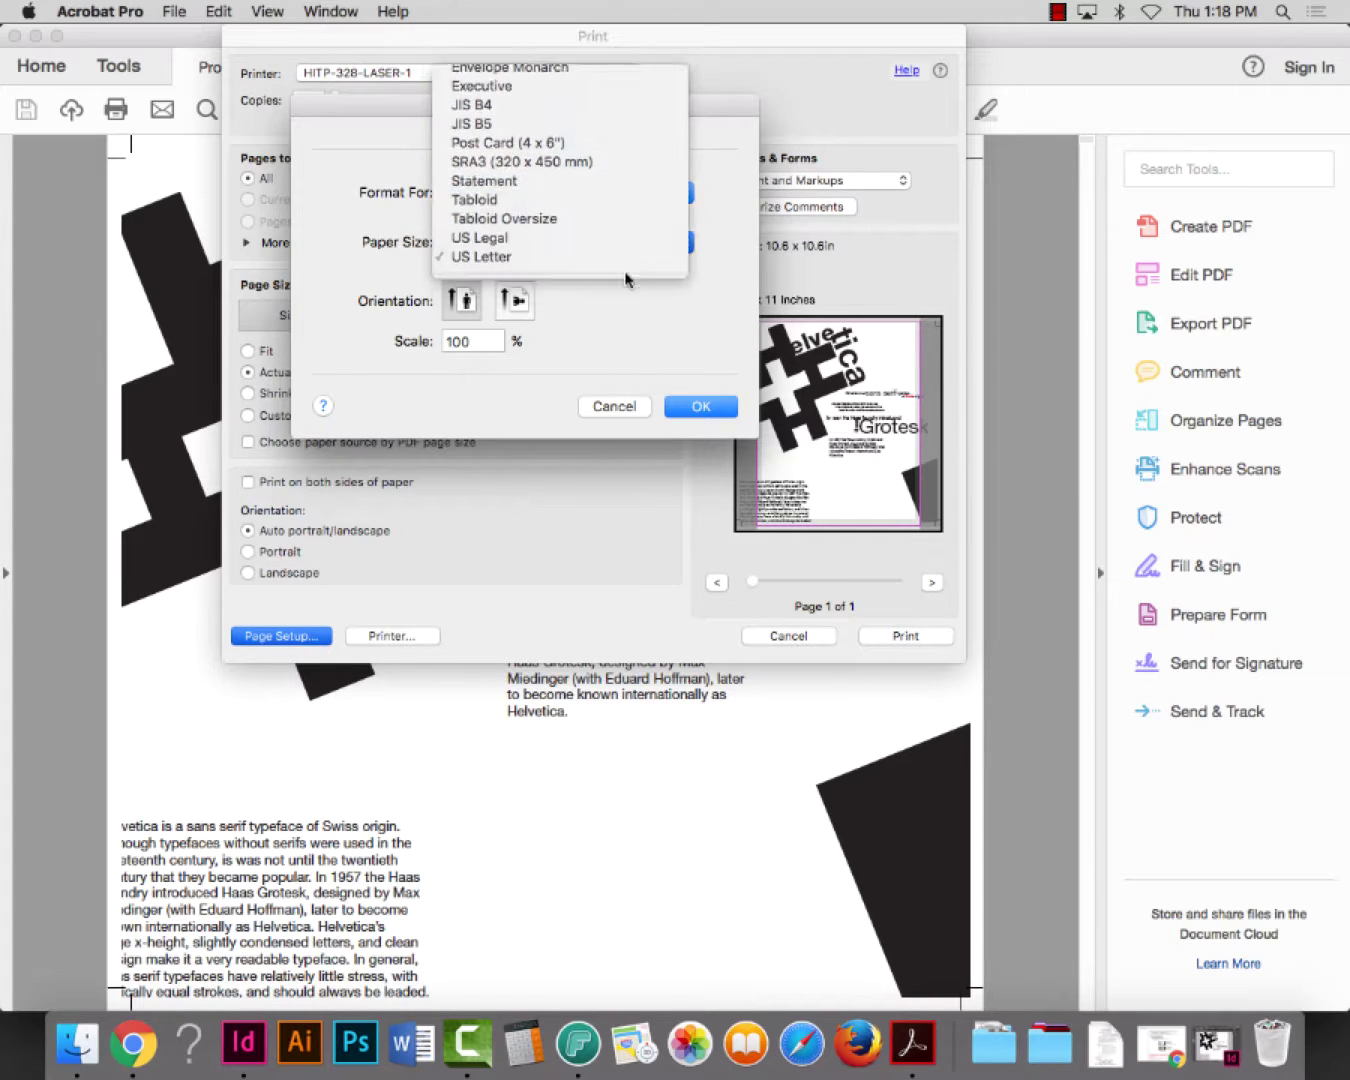
click(704, 406)
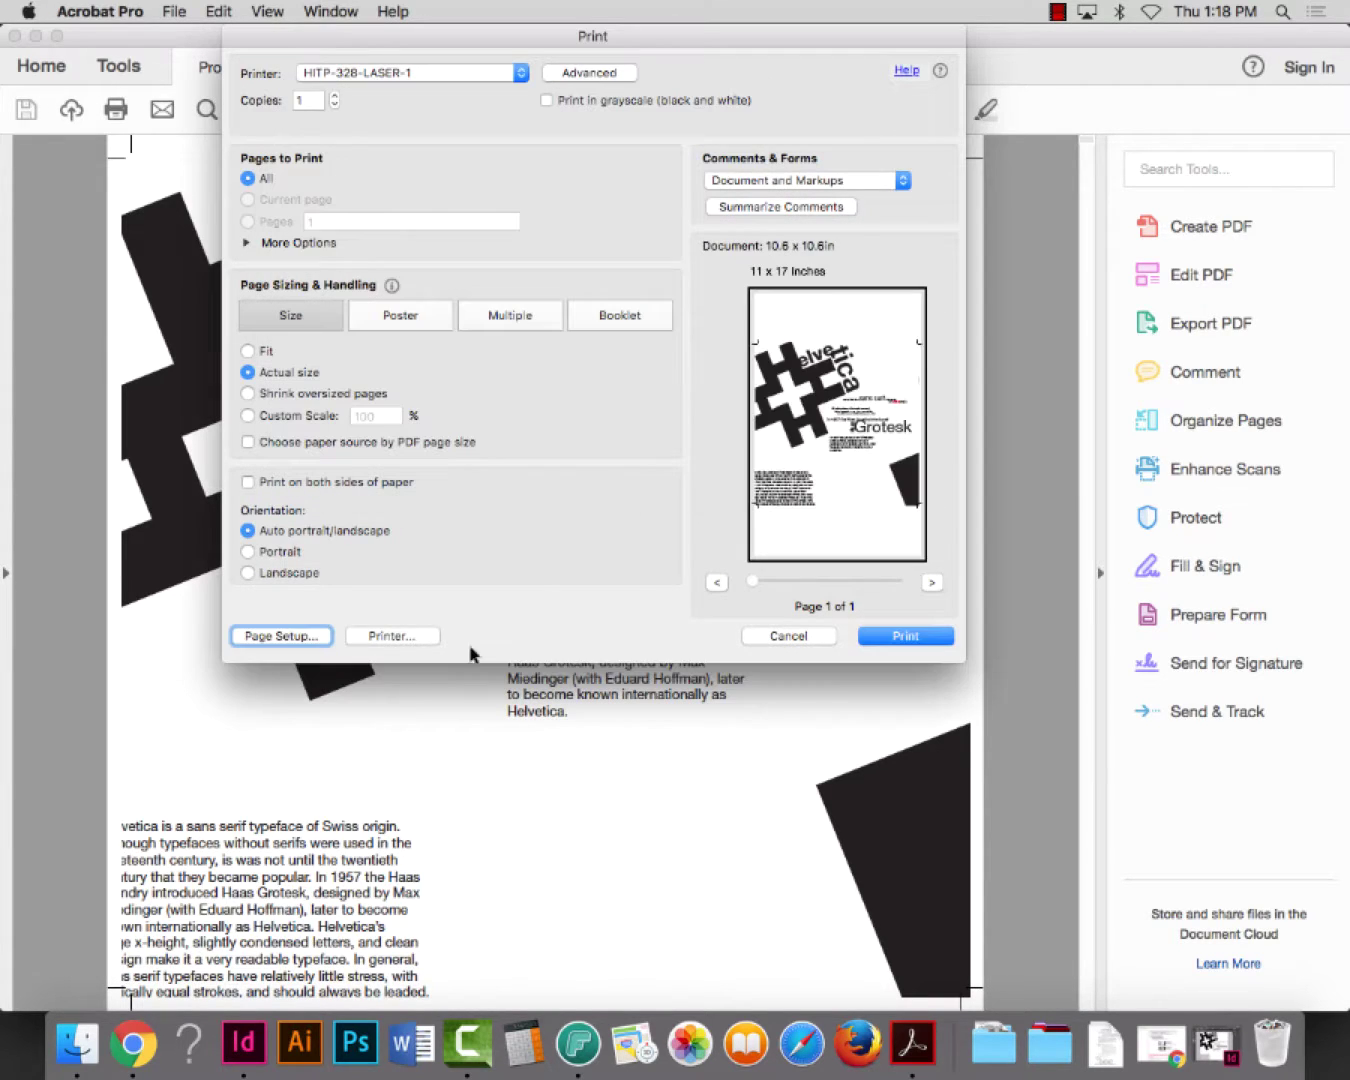
Confirm the system printer settings to return to Acrobat's Print dialog with 11 × 17 in paper
click(393, 636)
click(686, 301)
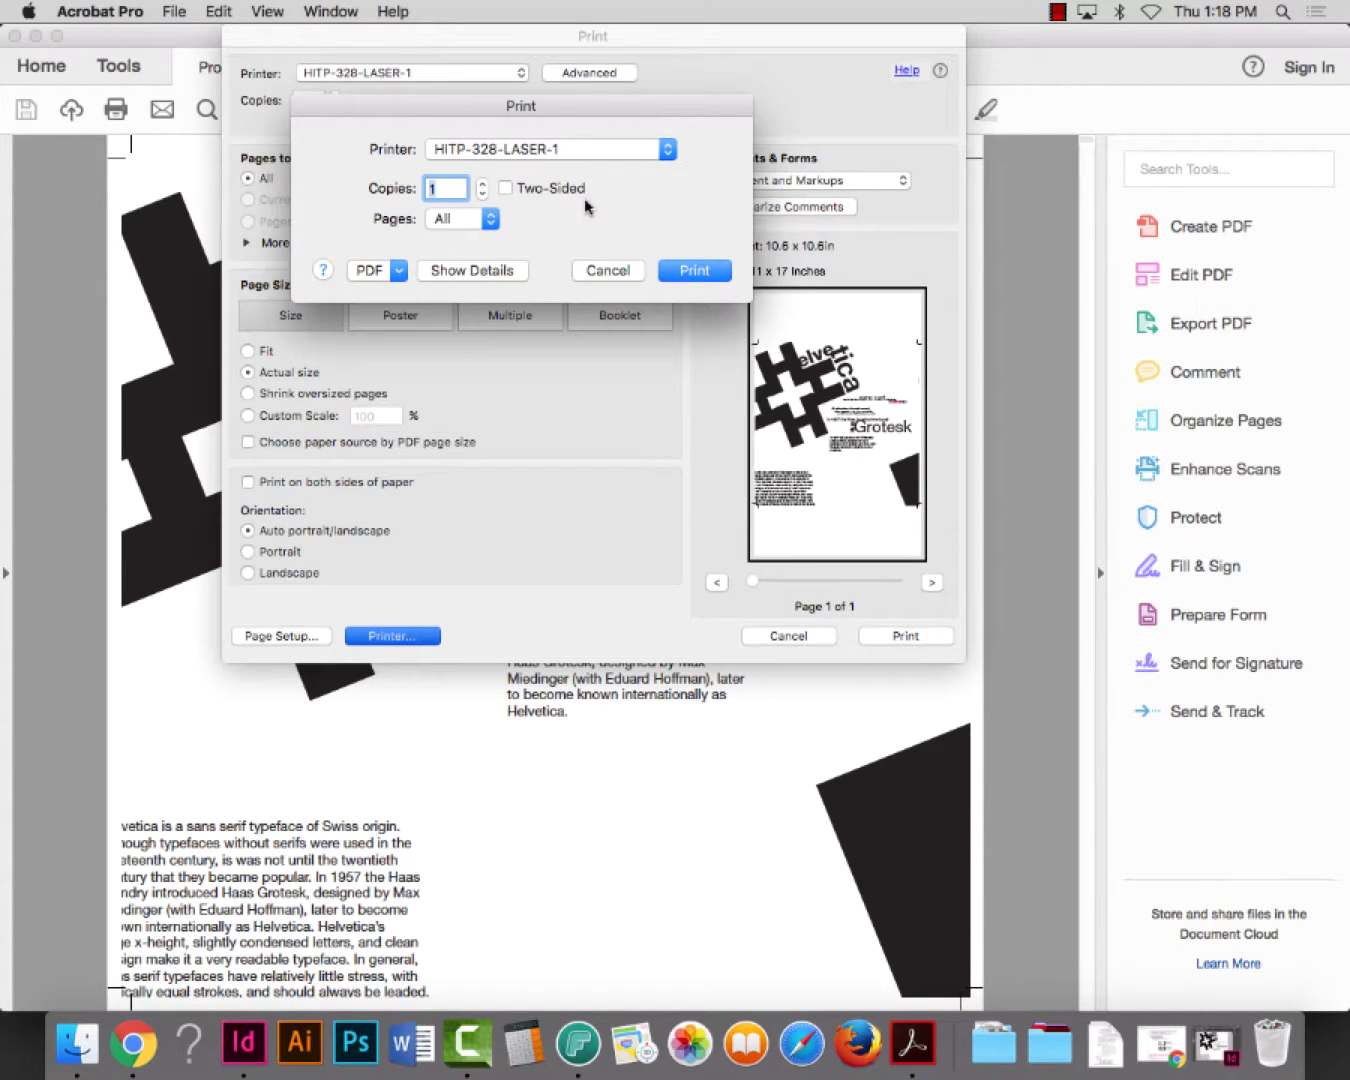
click(508, 271)
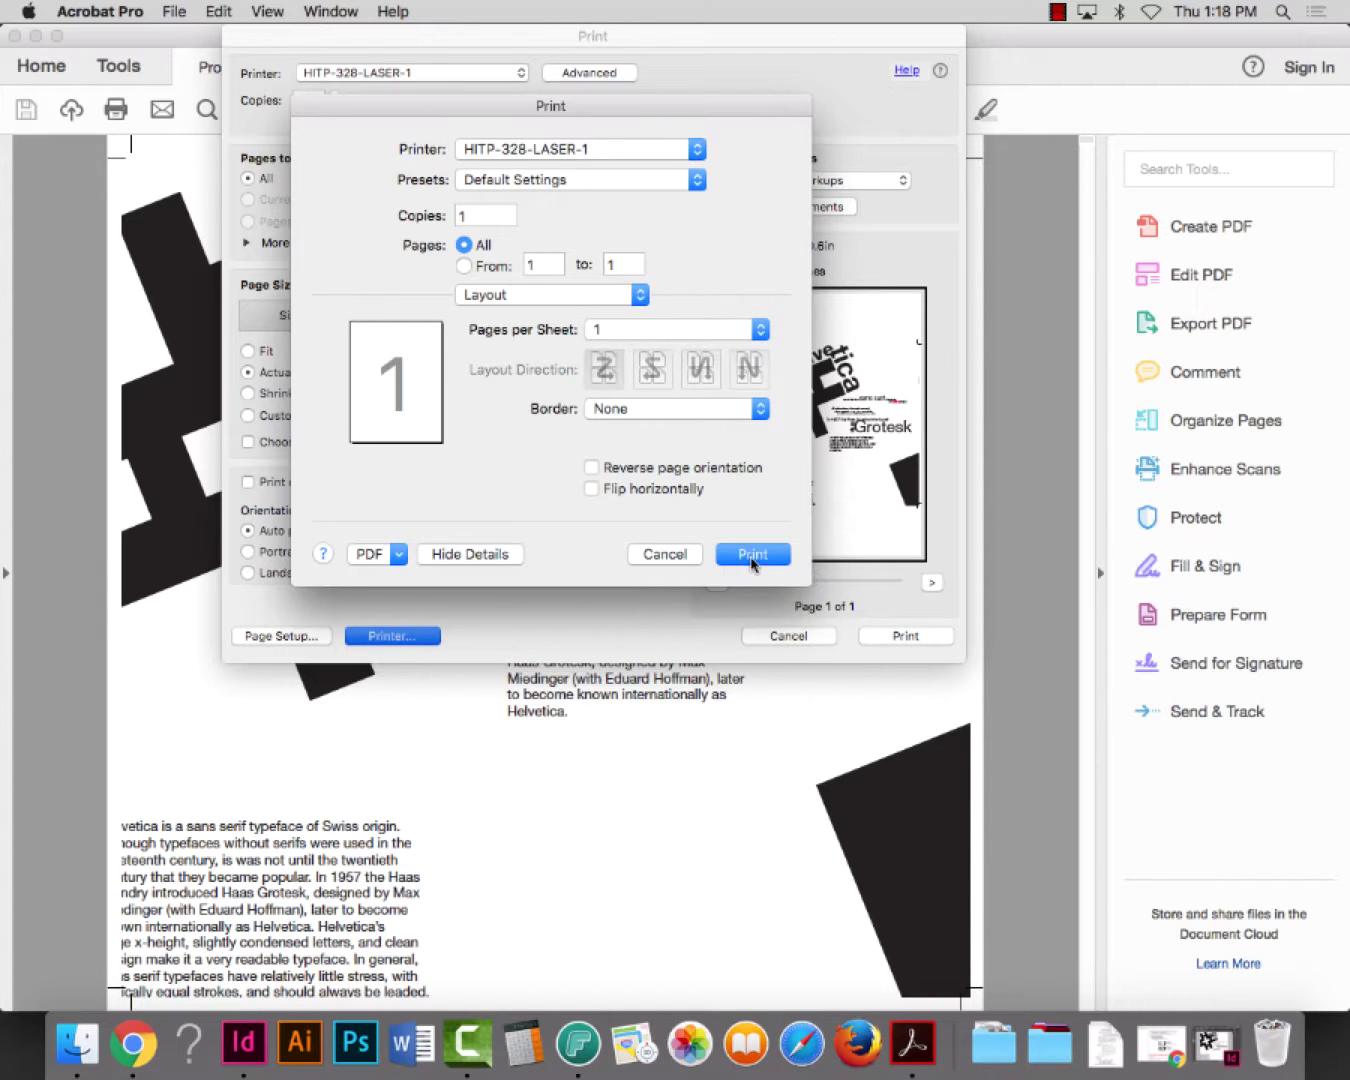
click(752, 554)
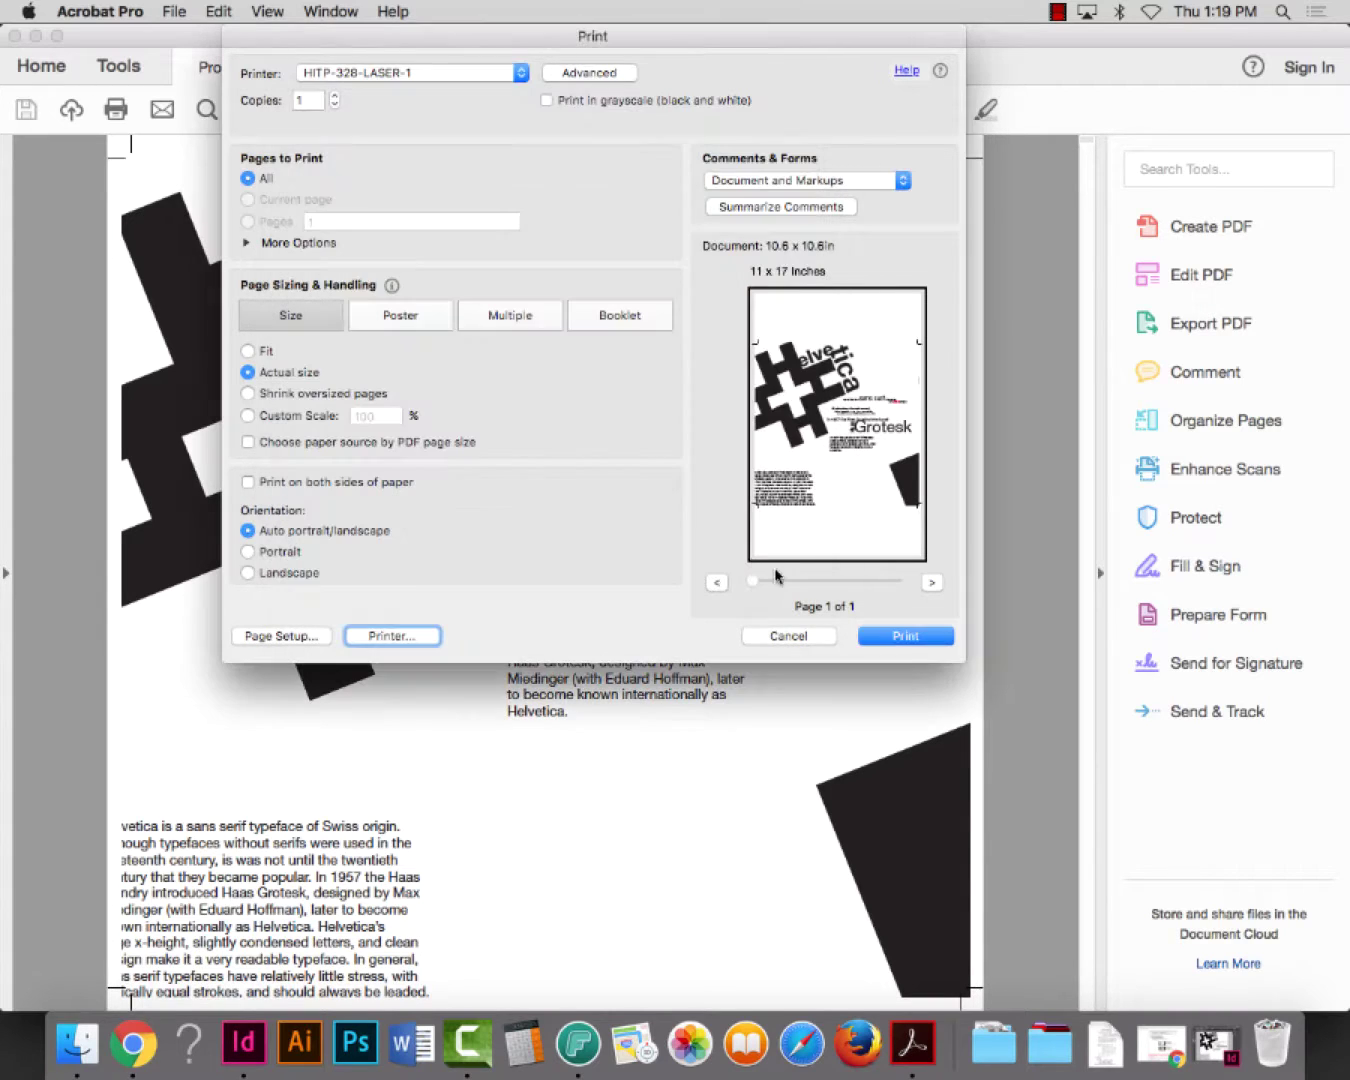
Print the Helvetica PDF and accept the $0.00 Pharos charge
click(914, 645)
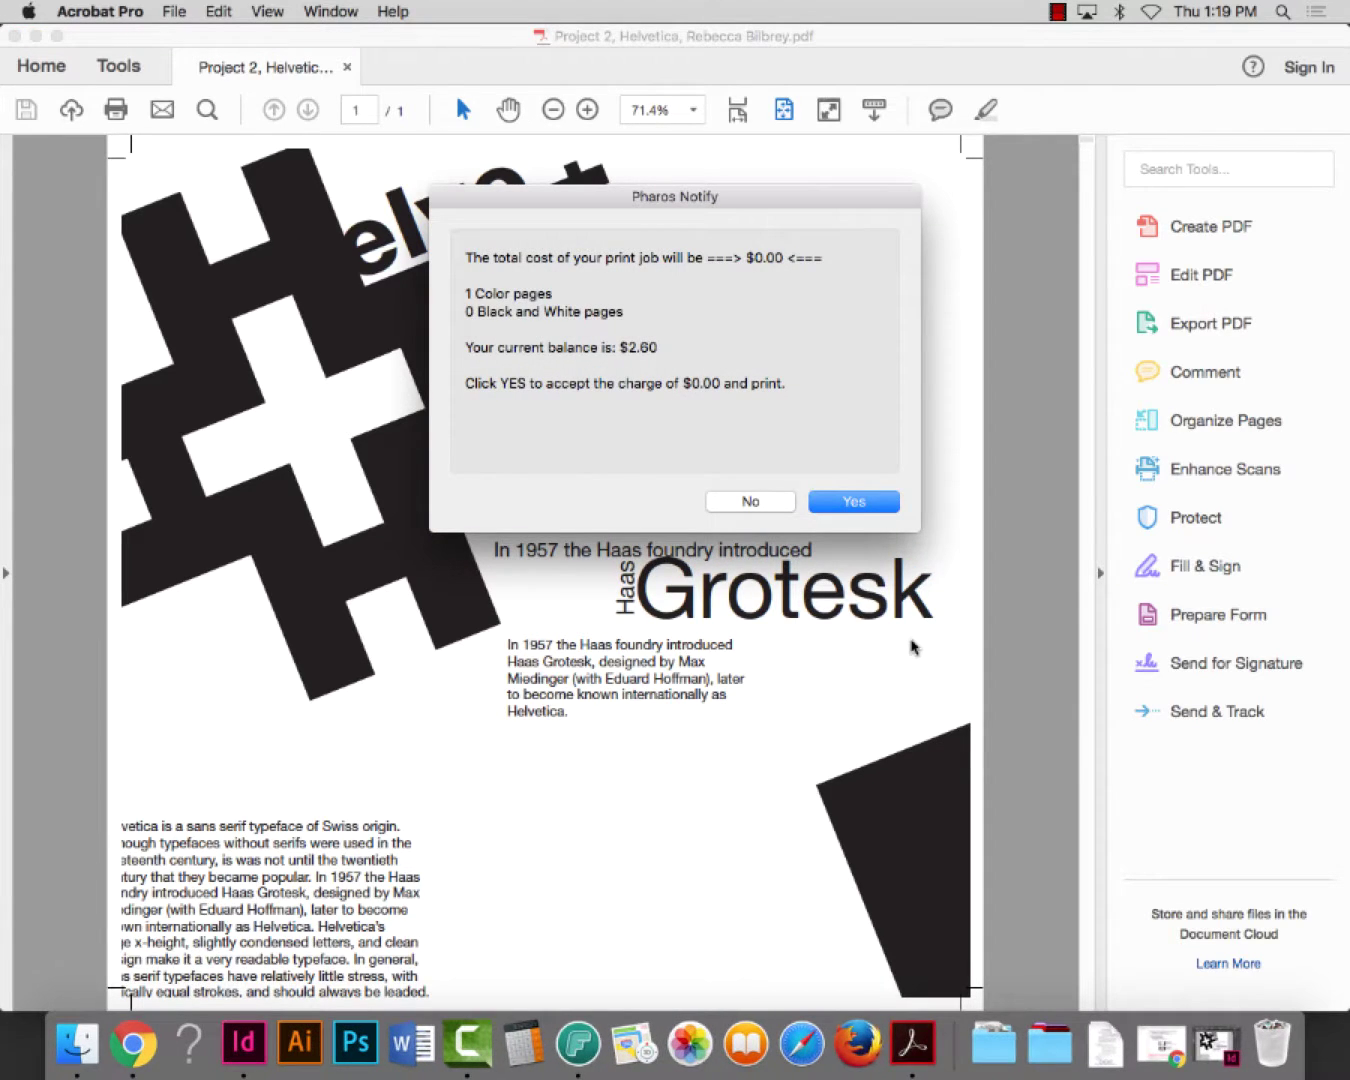
click(855, 503)
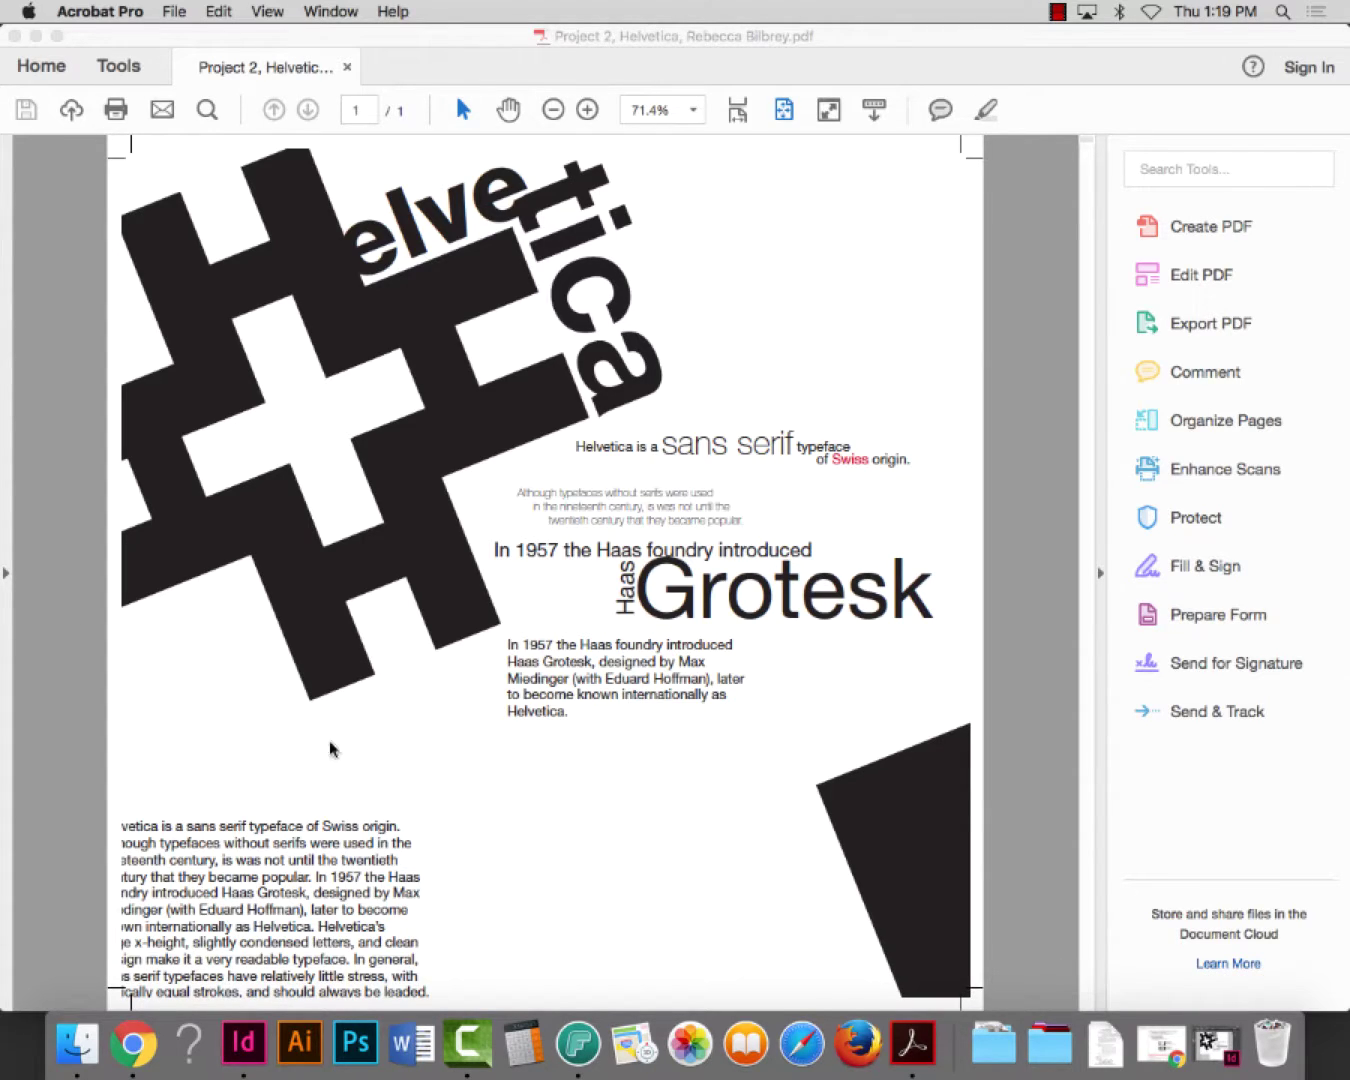
Return to InDesign and start packaging the Helvetica document, saving it and accepting default printing instructions
click(35, 35)
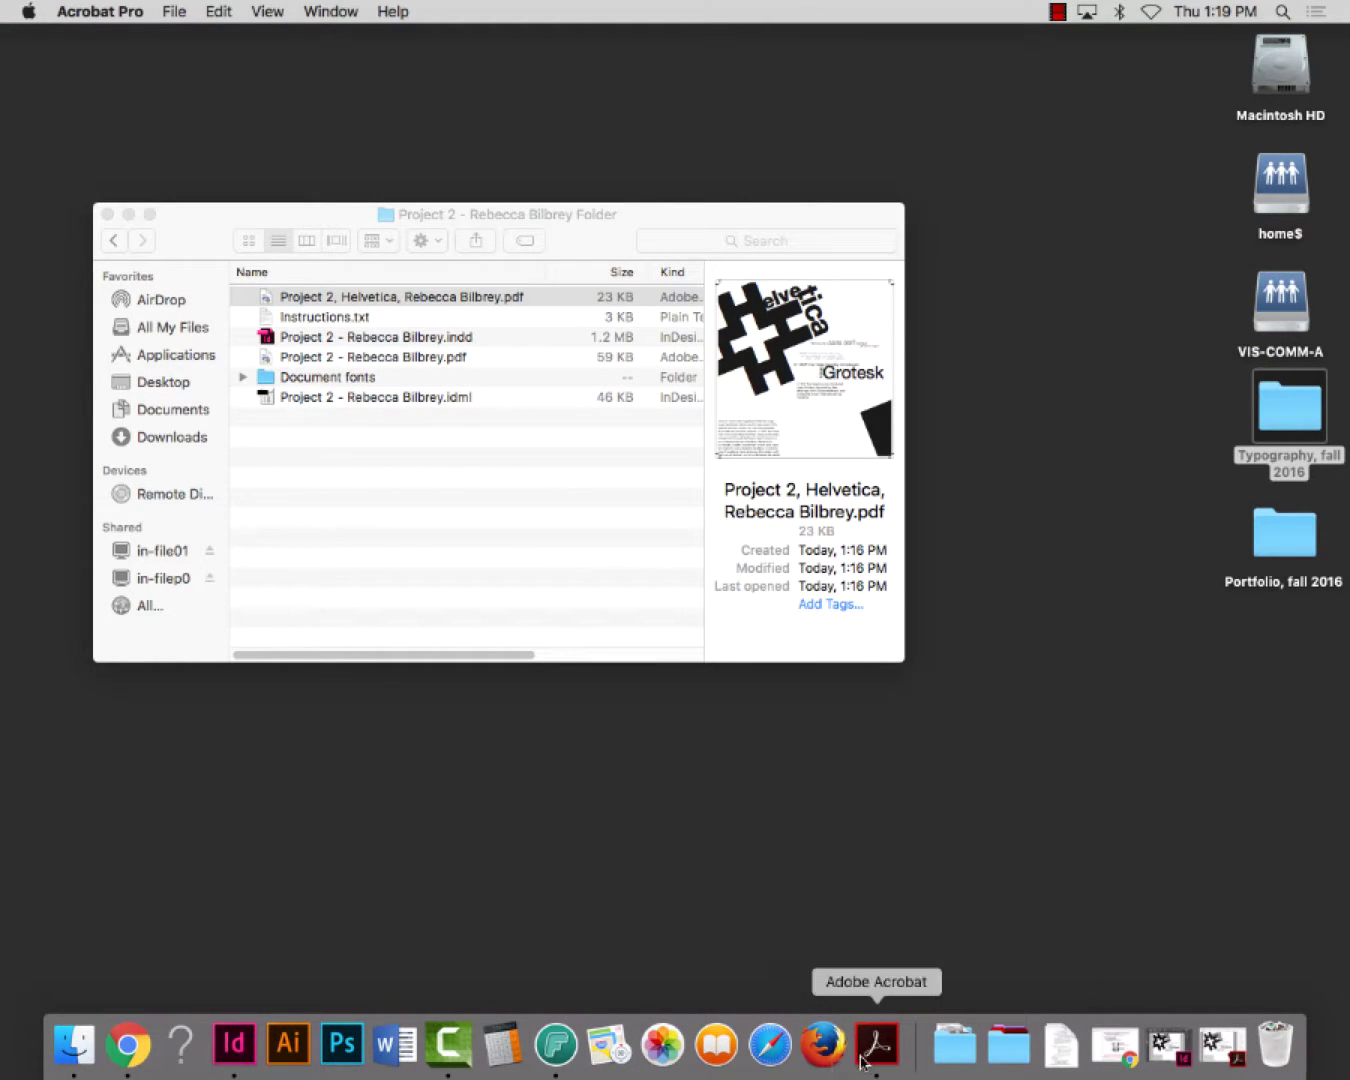
click(234, 1046)
click(177, 11)
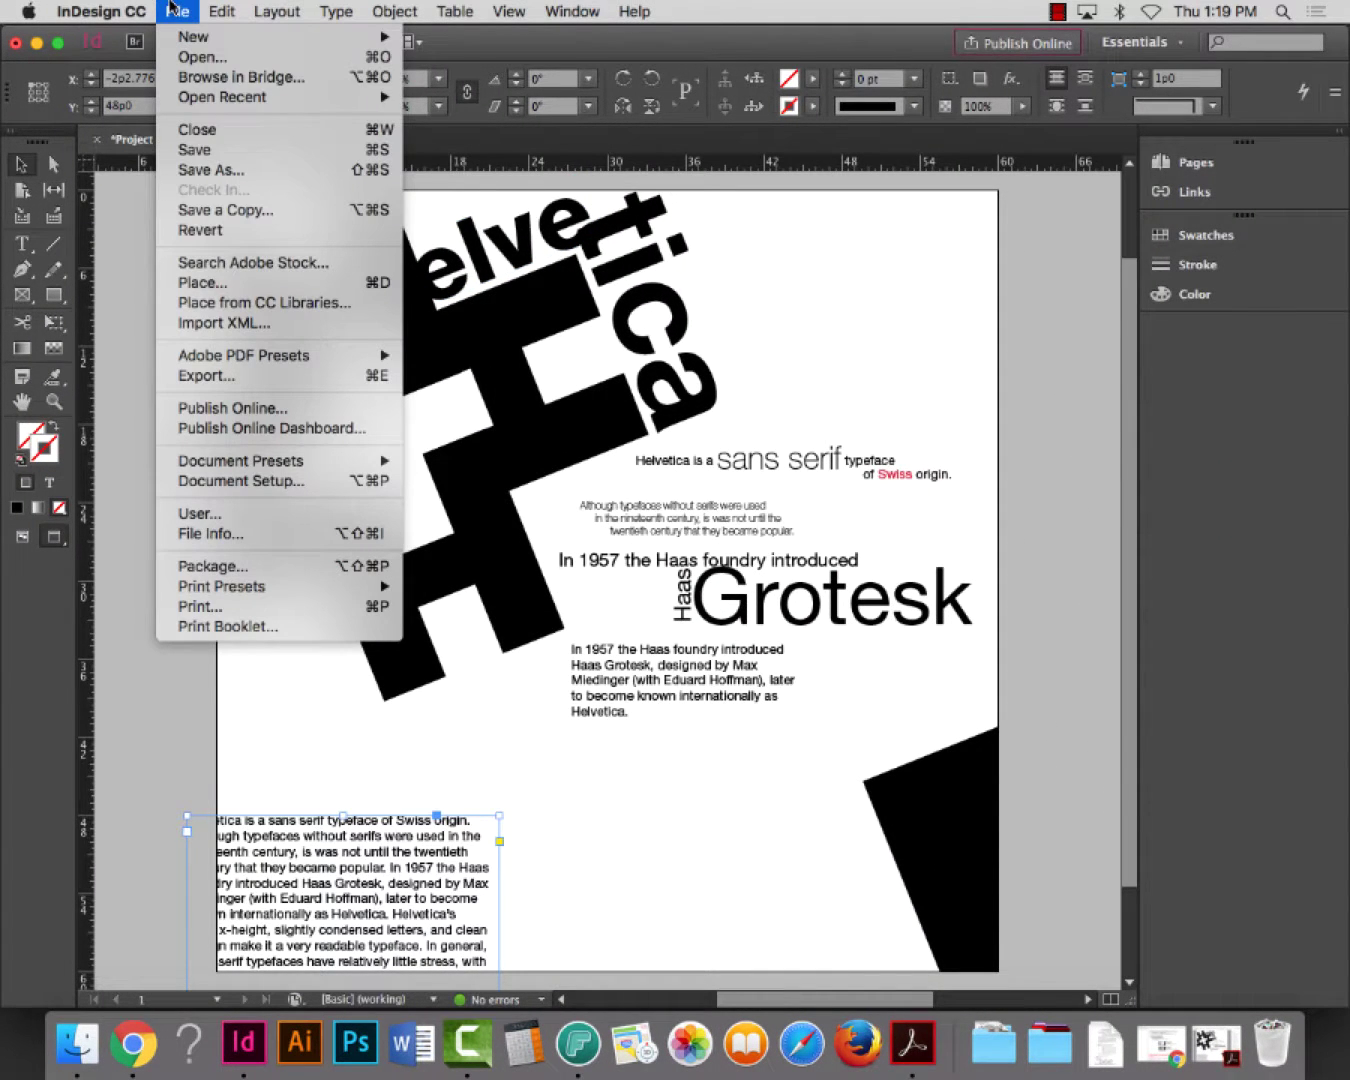
click(225, 567)
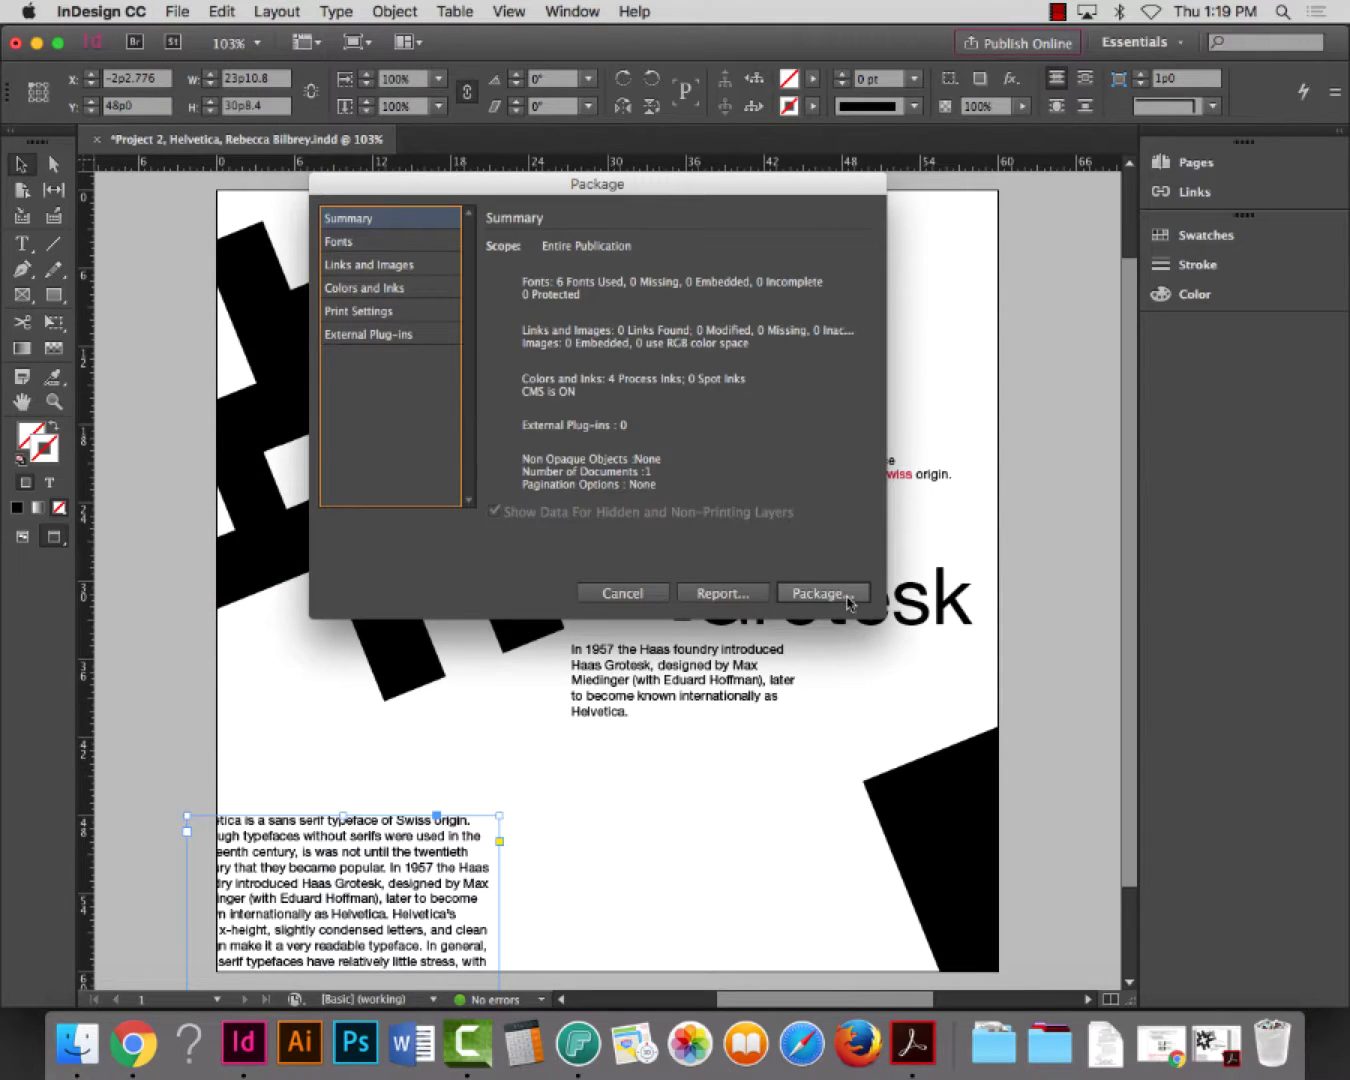
click(821, 593)
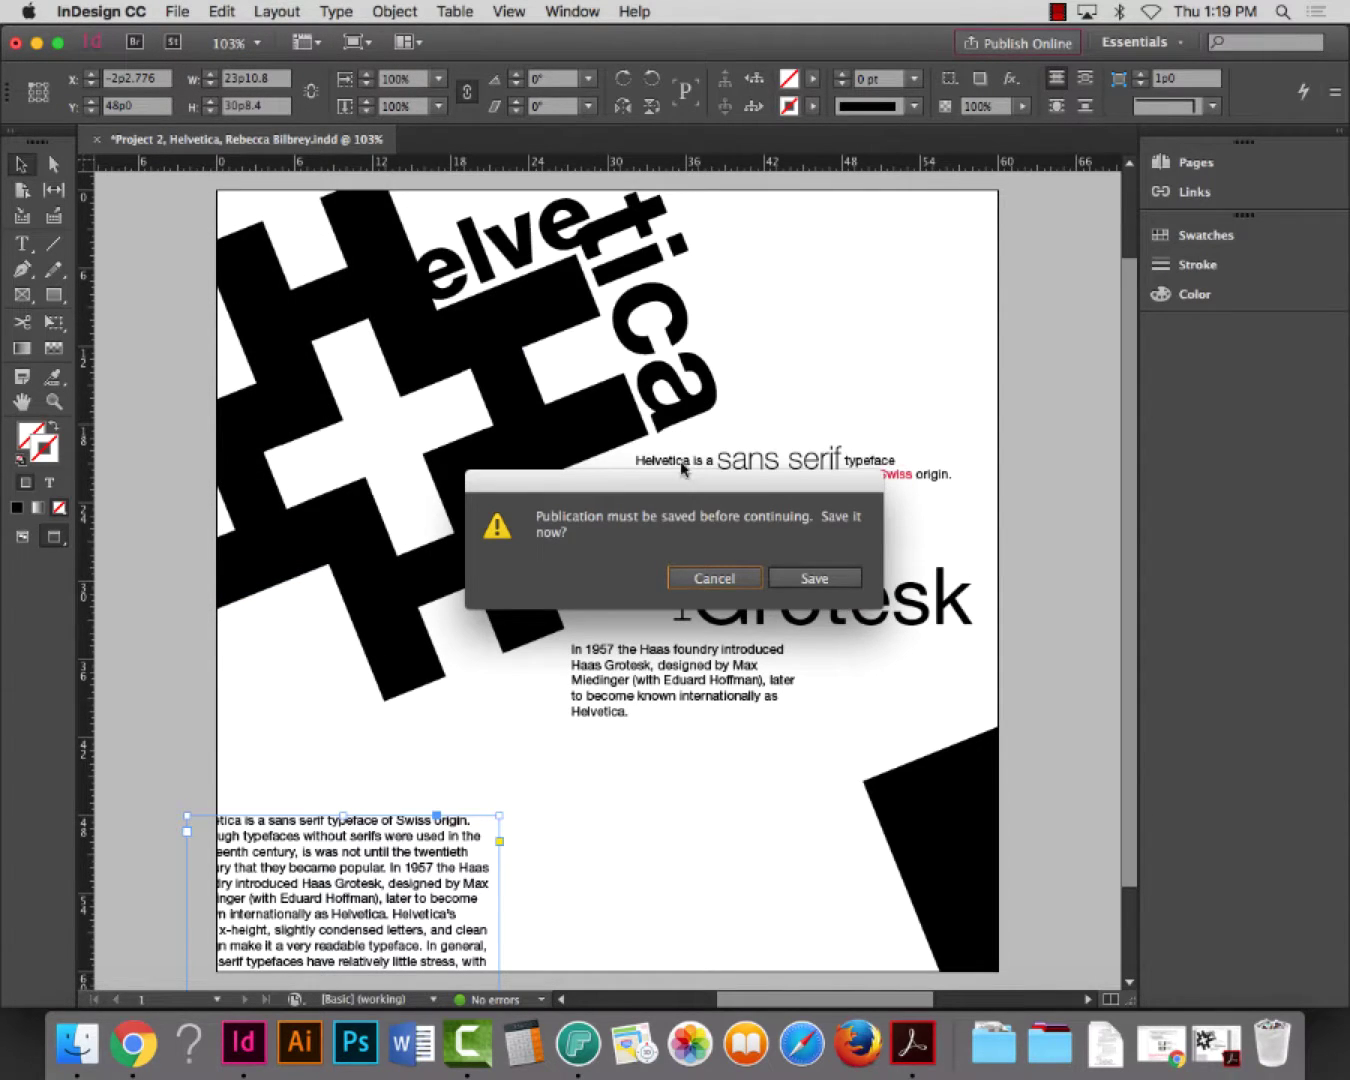
click(818, 581)
click(889, 231)
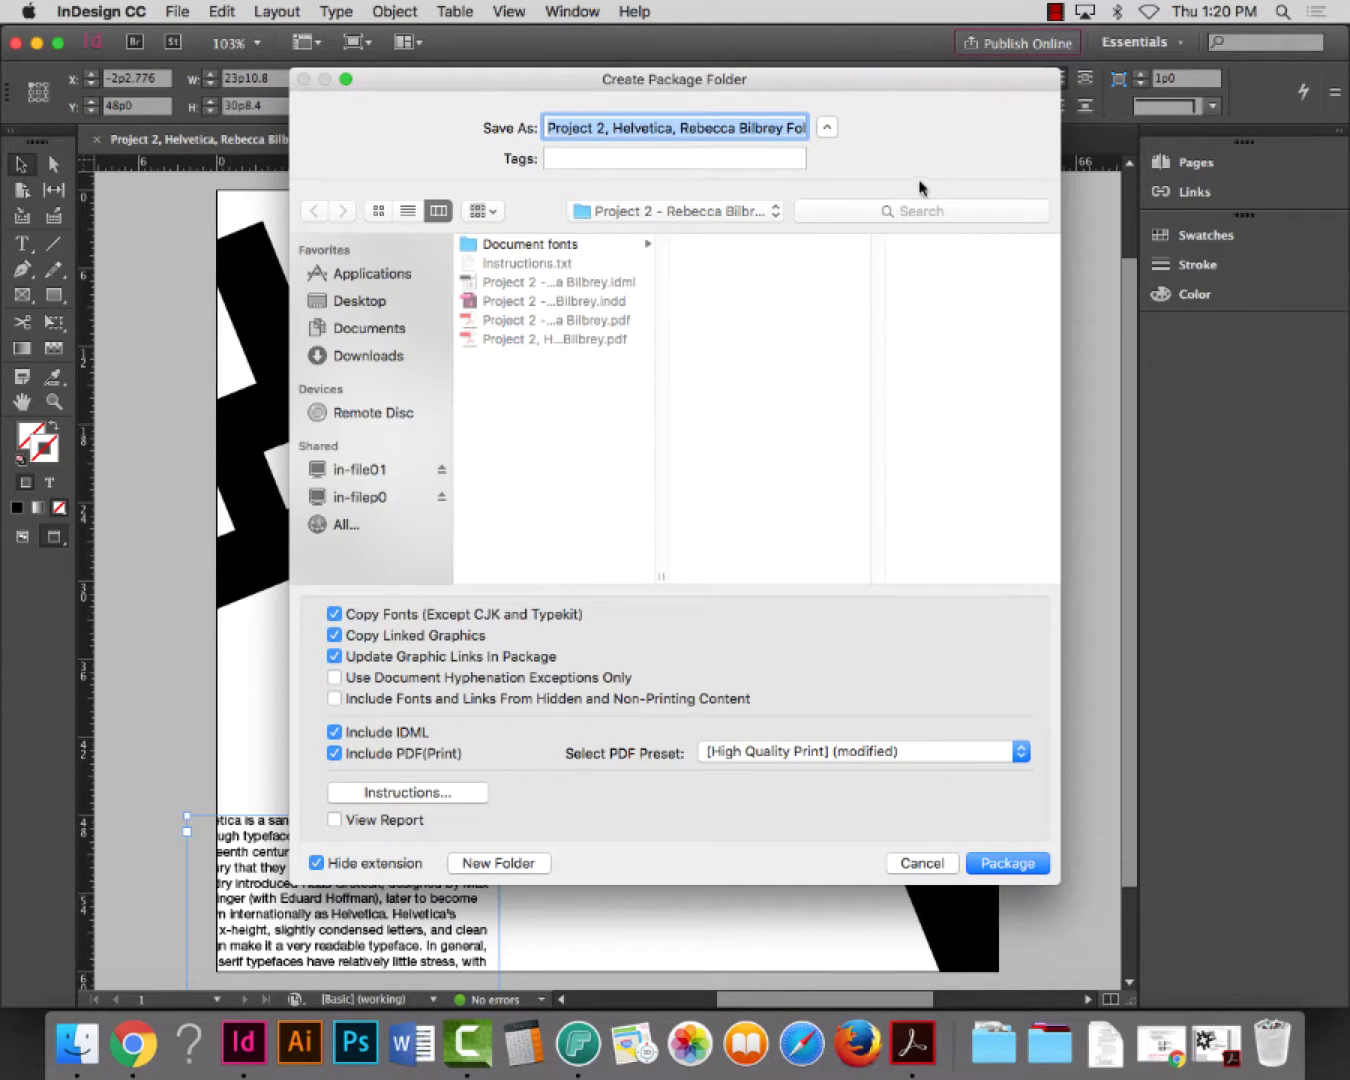
Package the document into Desktop > Typography, fall 2016 > Project 2
click(827, 128)
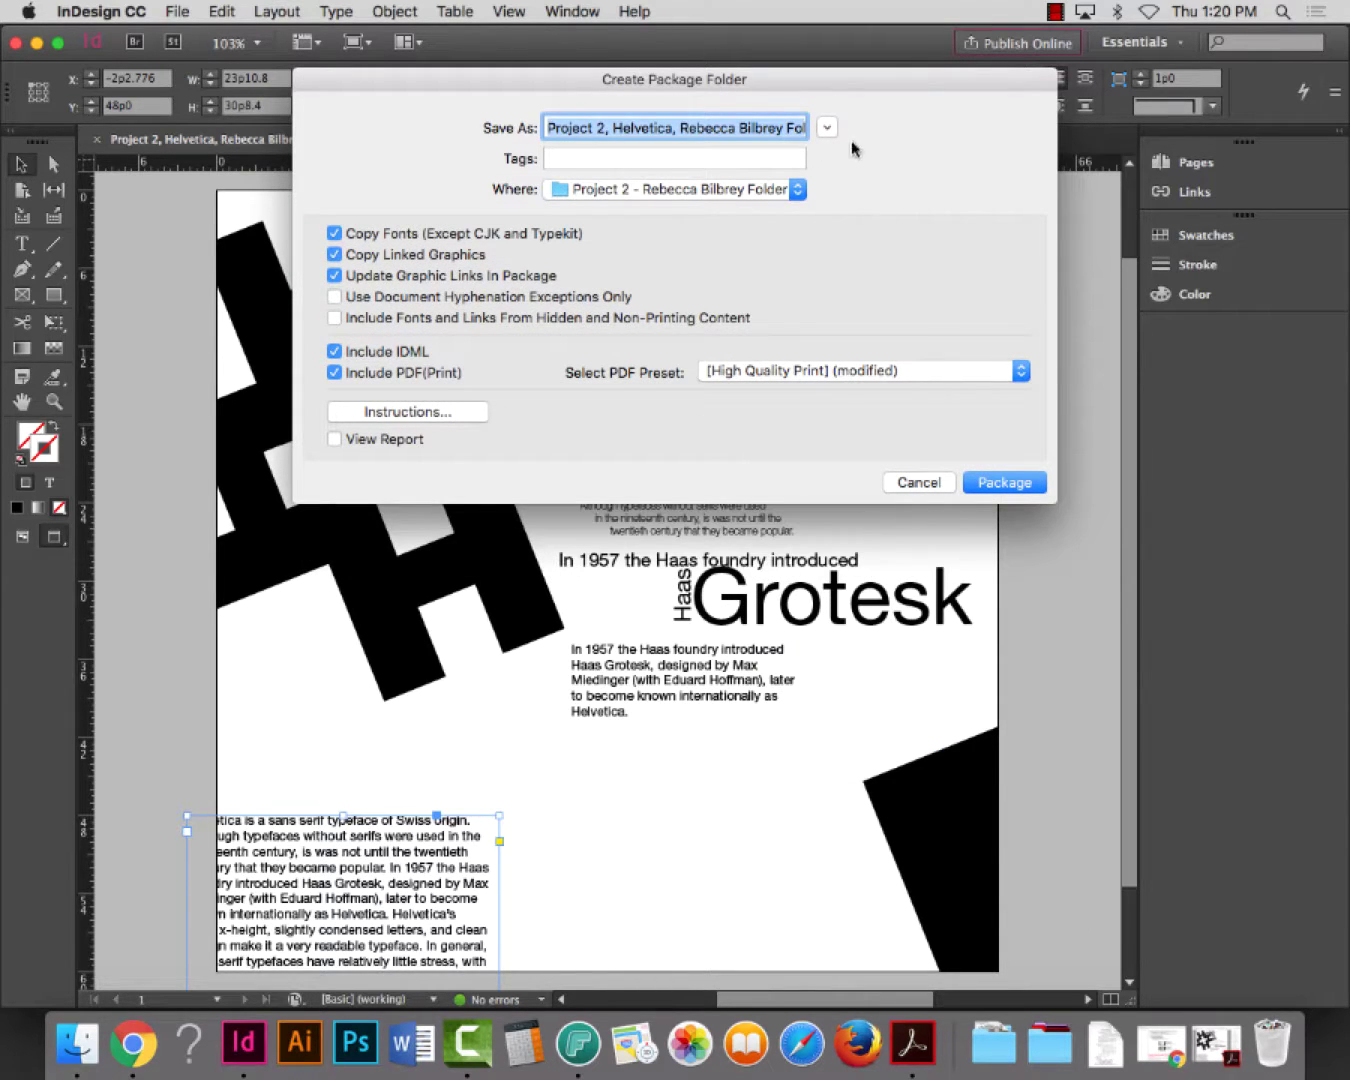
click(827, 127)
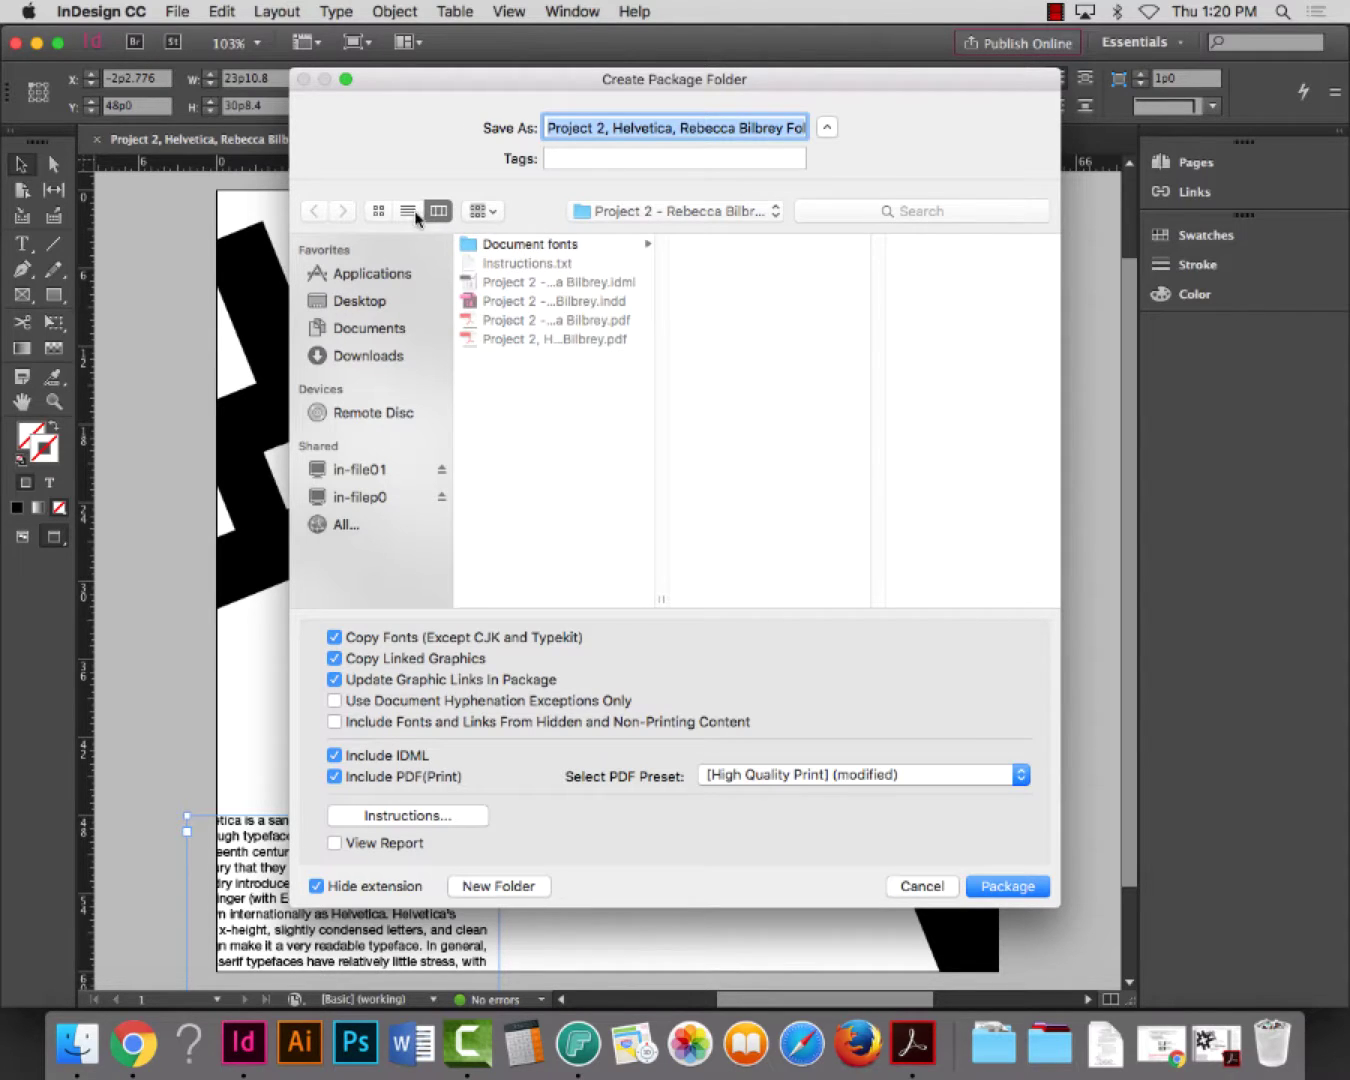
click(408, 211)
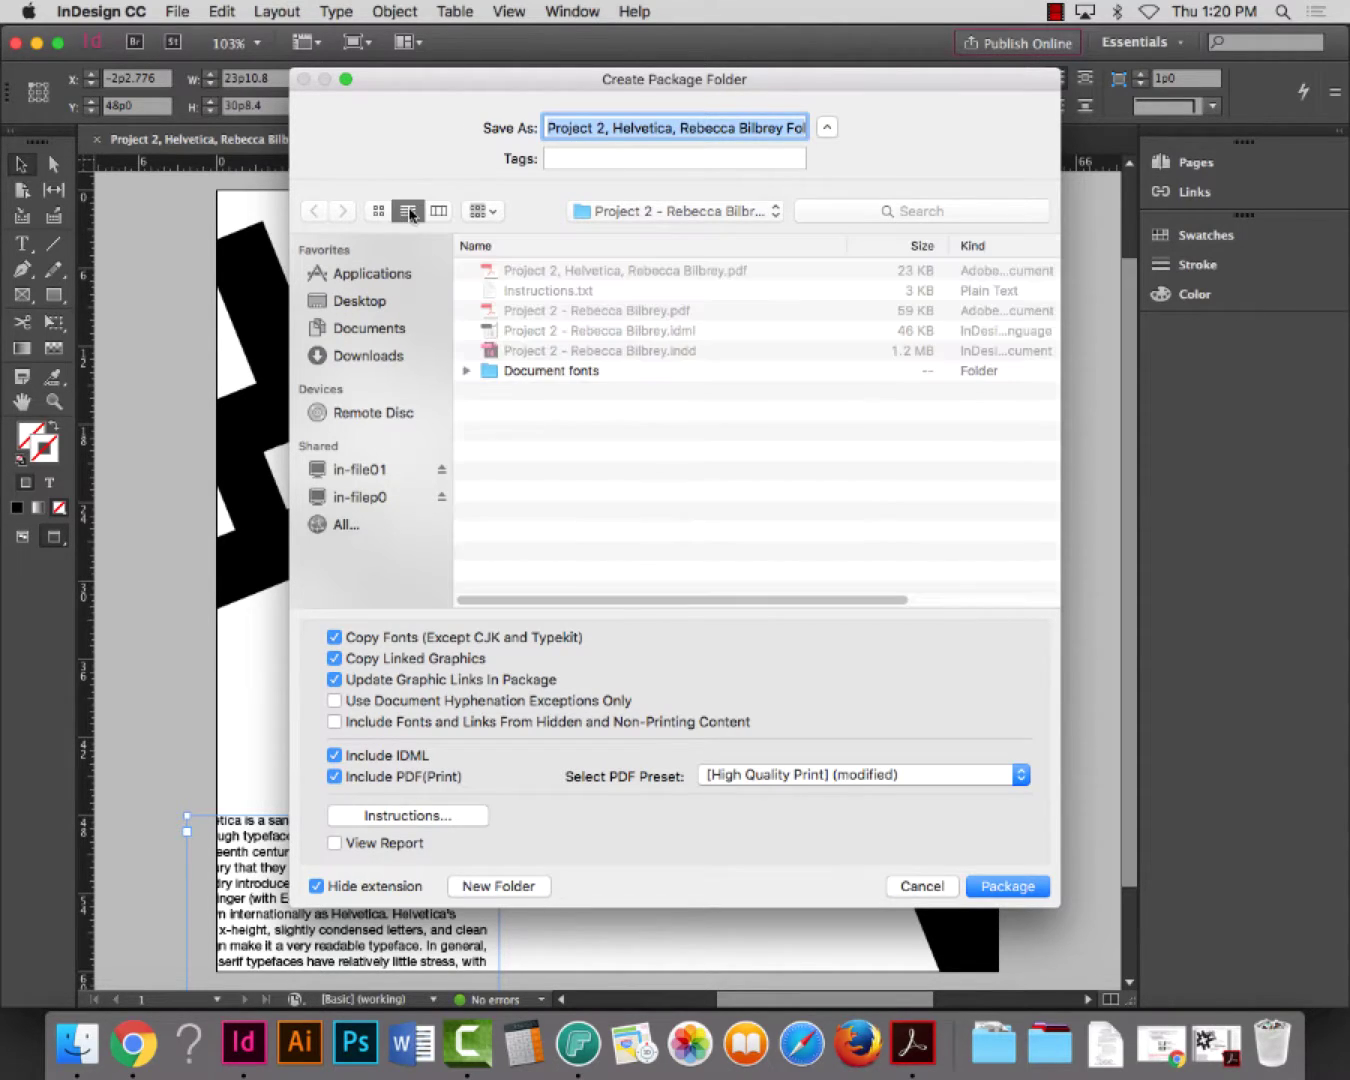
click(377, 211)
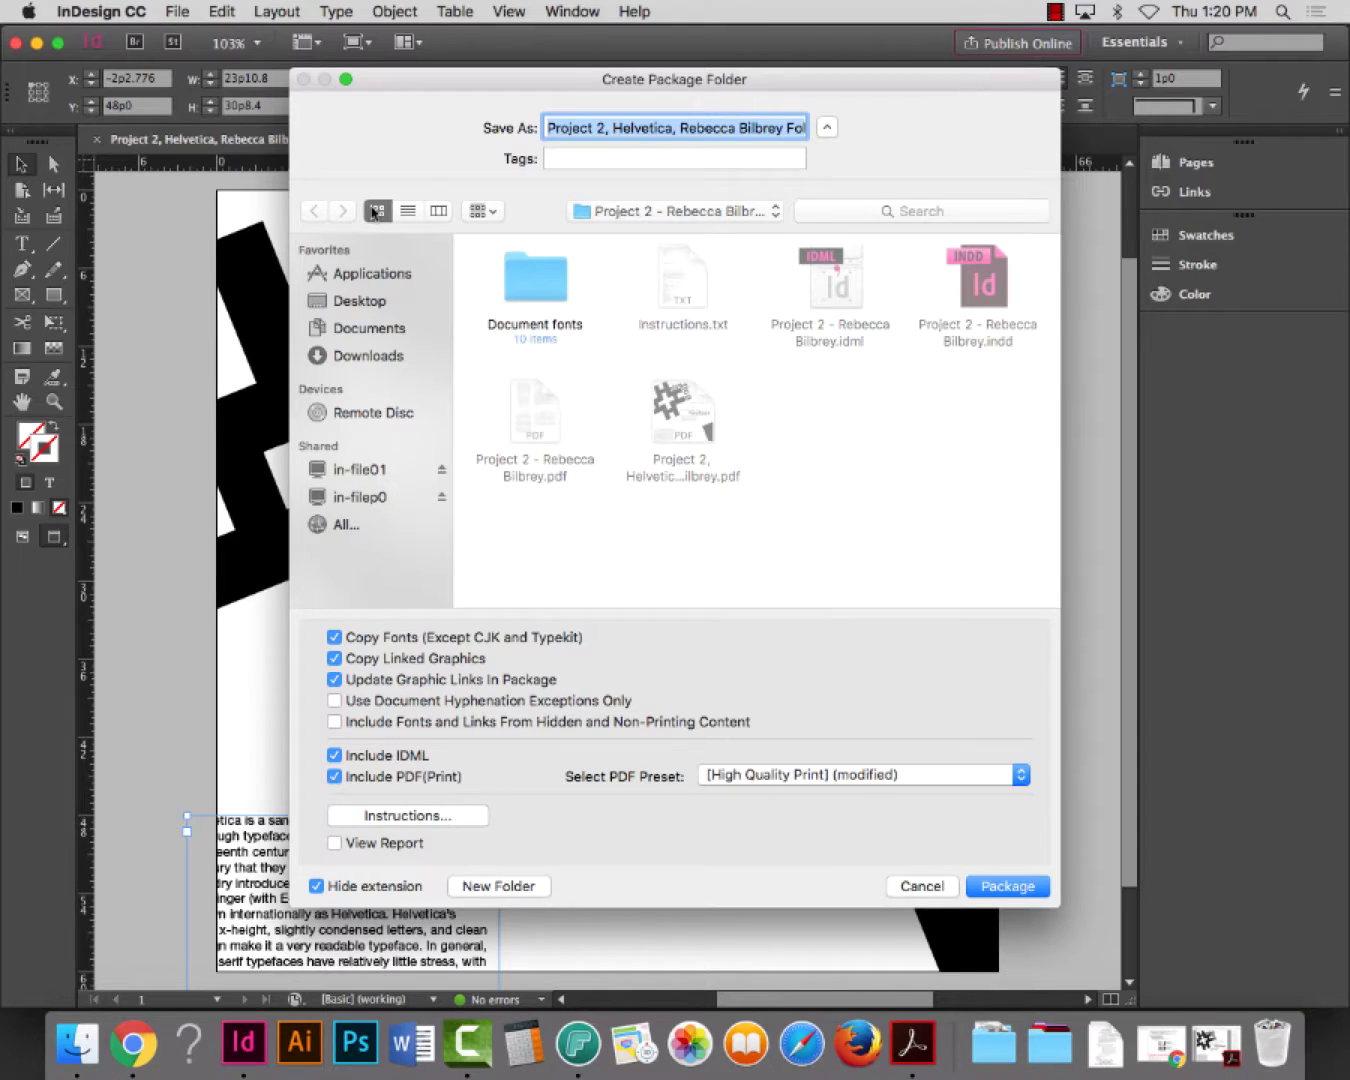
click(358, 303)
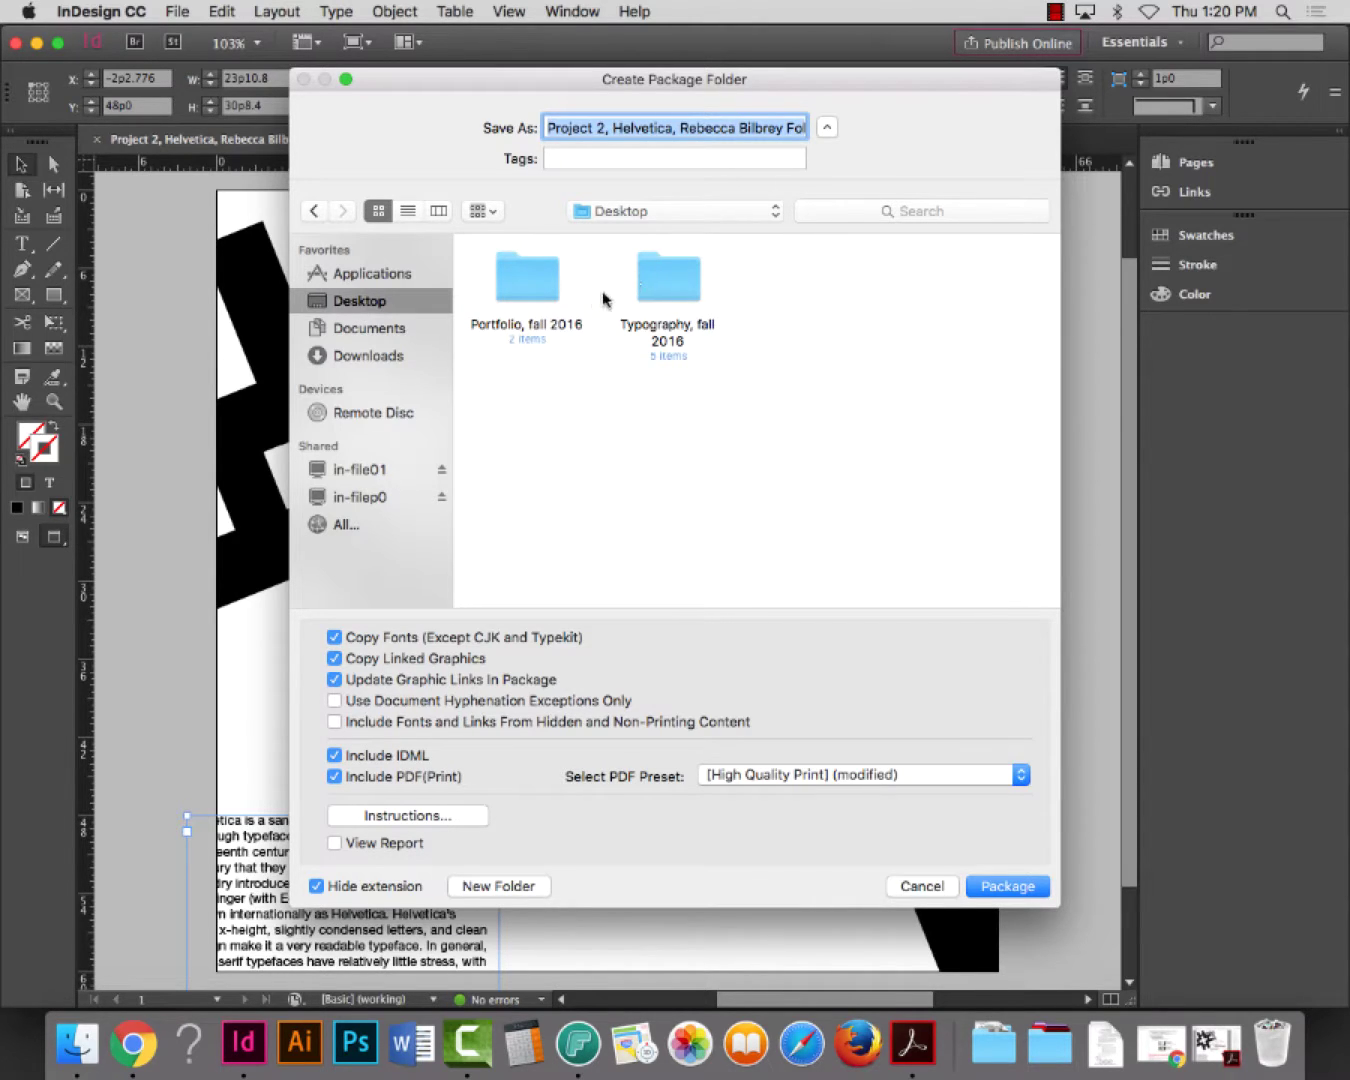
click(438, 211)
click(530, 265)
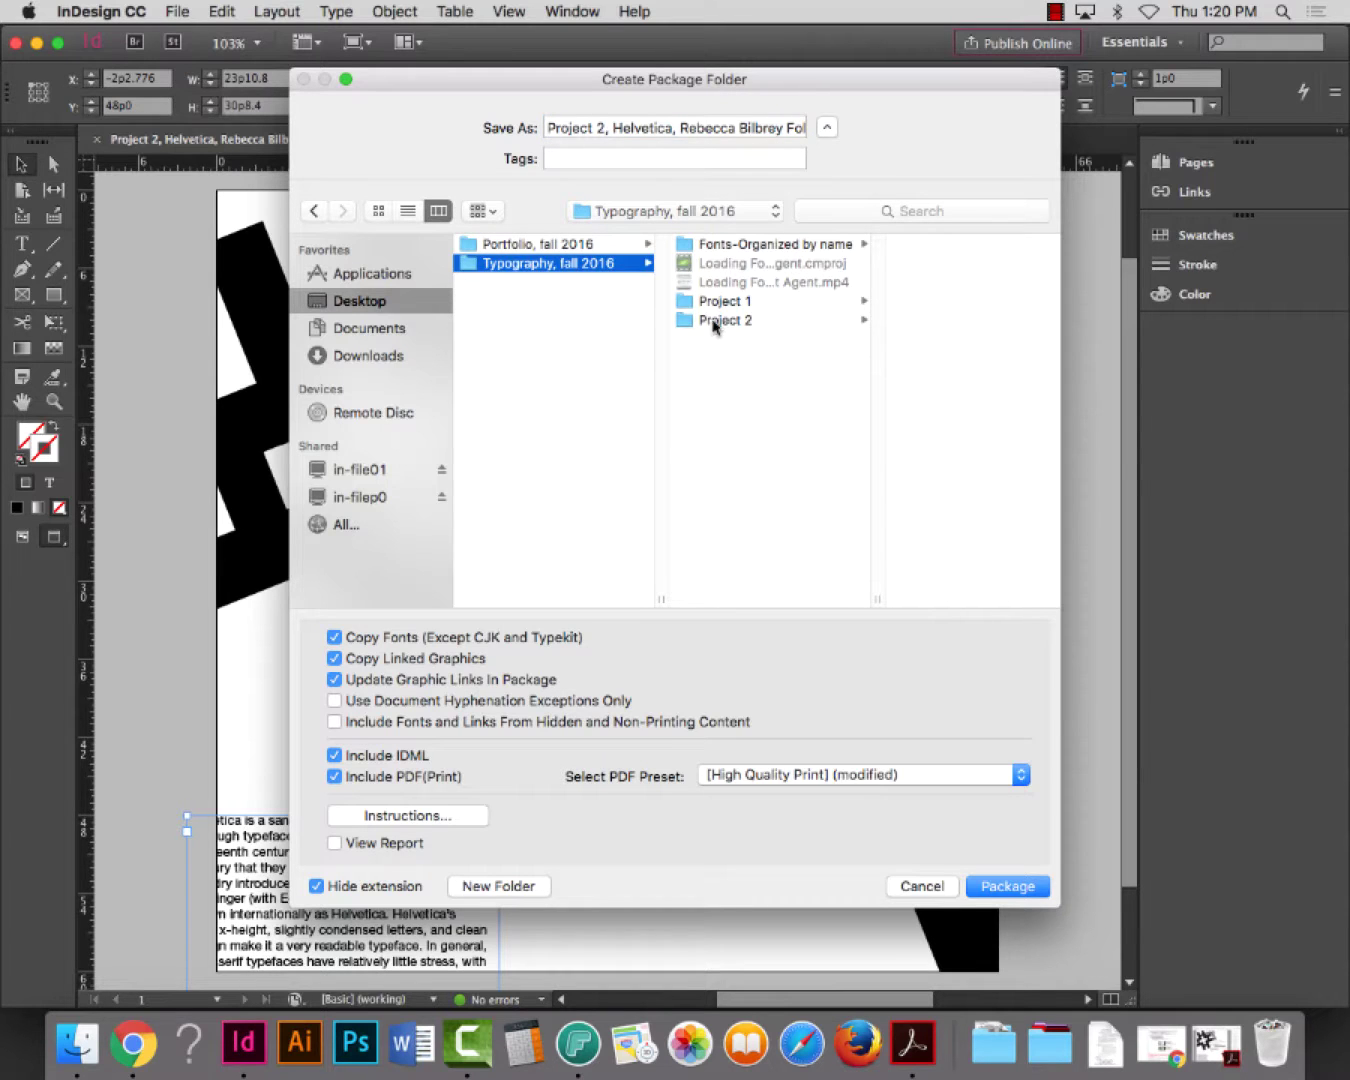
click(714, 321)
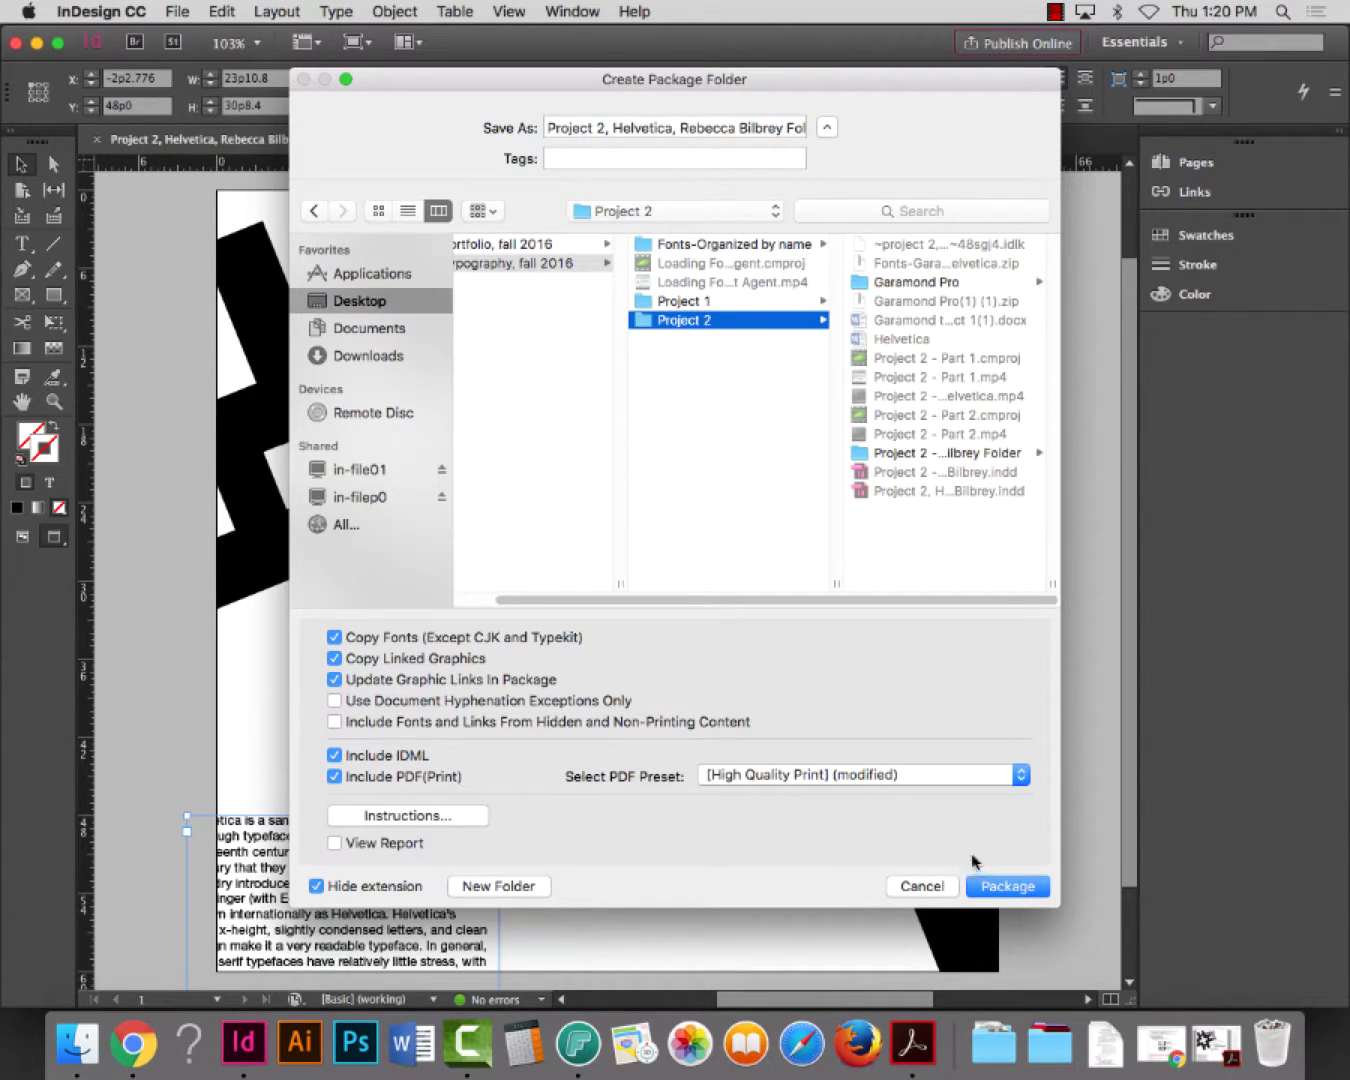
click(994, 887)
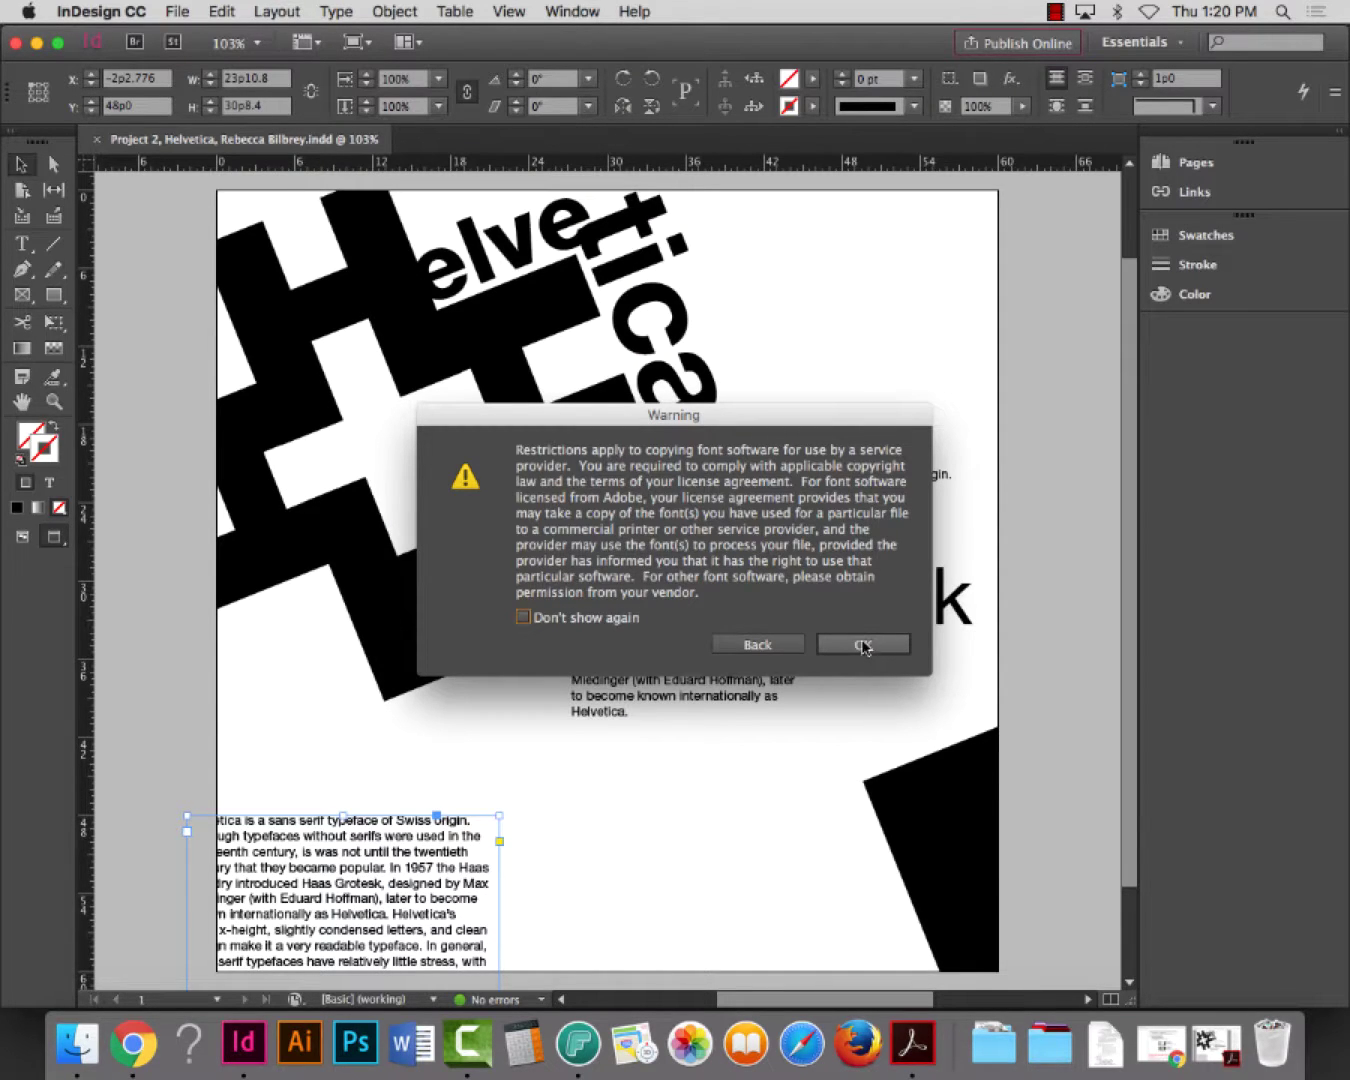
Accept the font-copying restrictions warning so the package with fonts, IDML and PDF completes
click(863, 645)
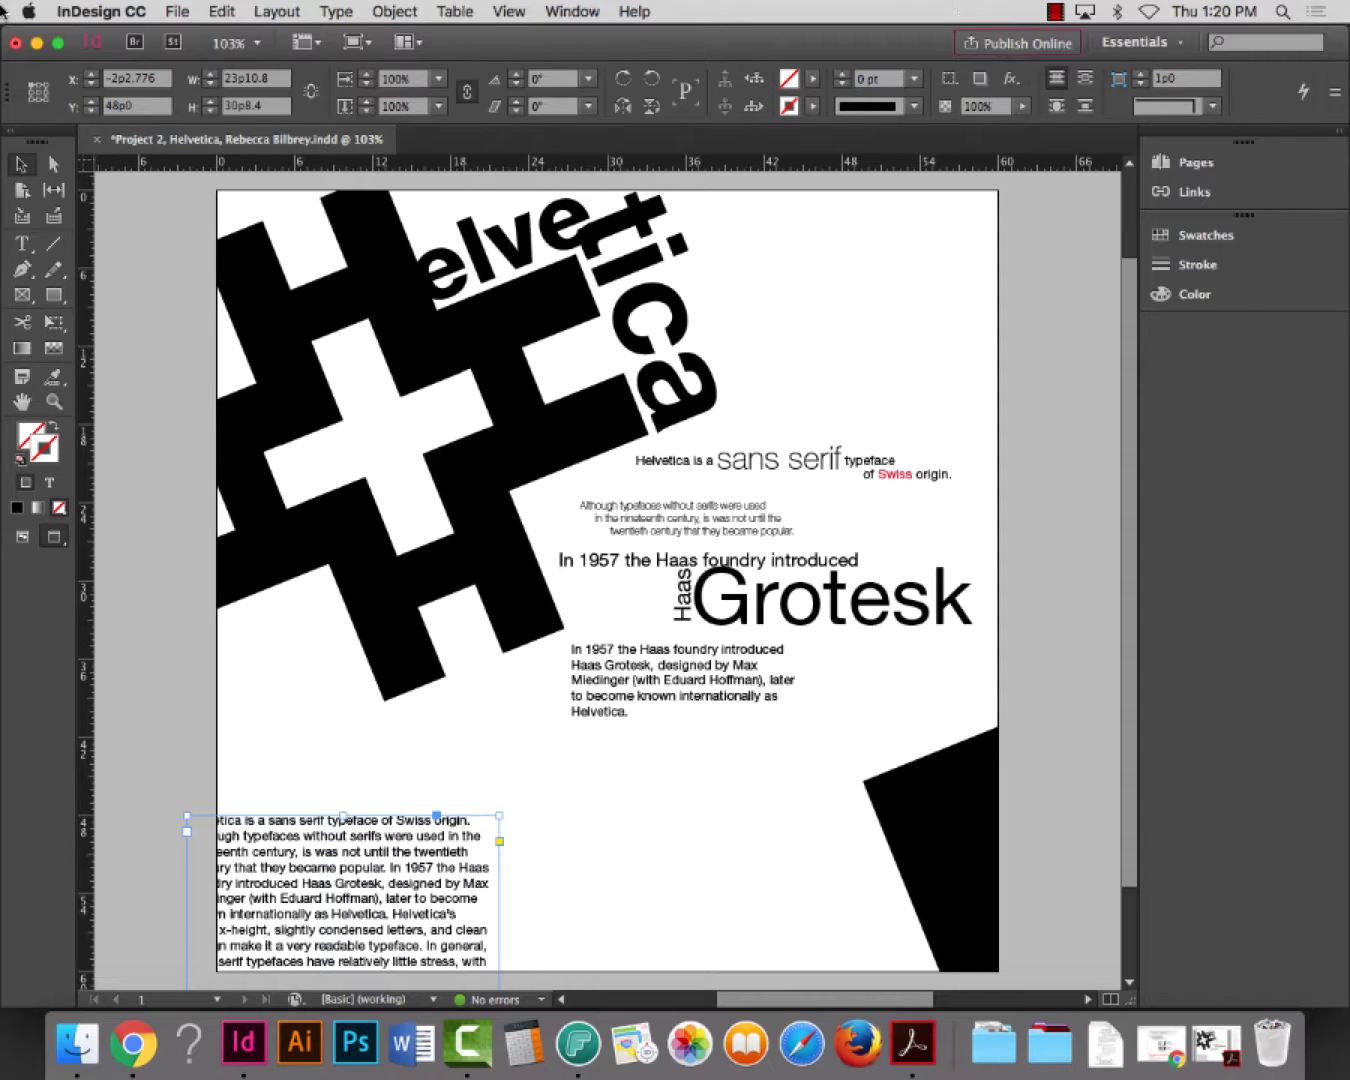
In Finder, open Typography, fall 2016 > Project 2 and select the new Helvetica package folder
click(36, 48)
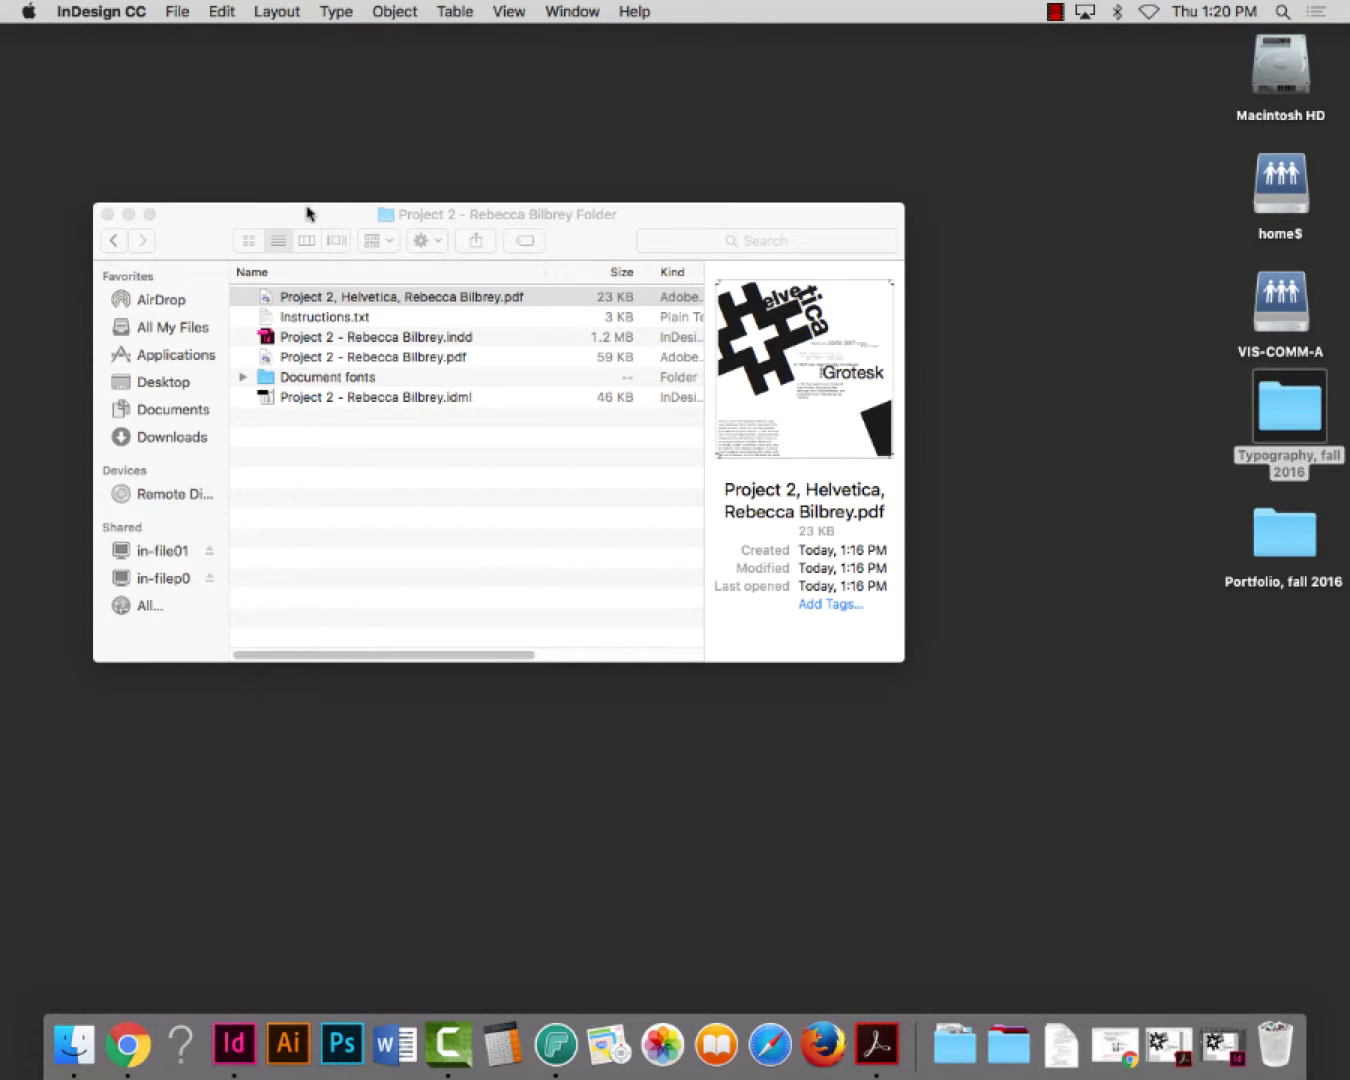
drag(305, 213, 322, 96)
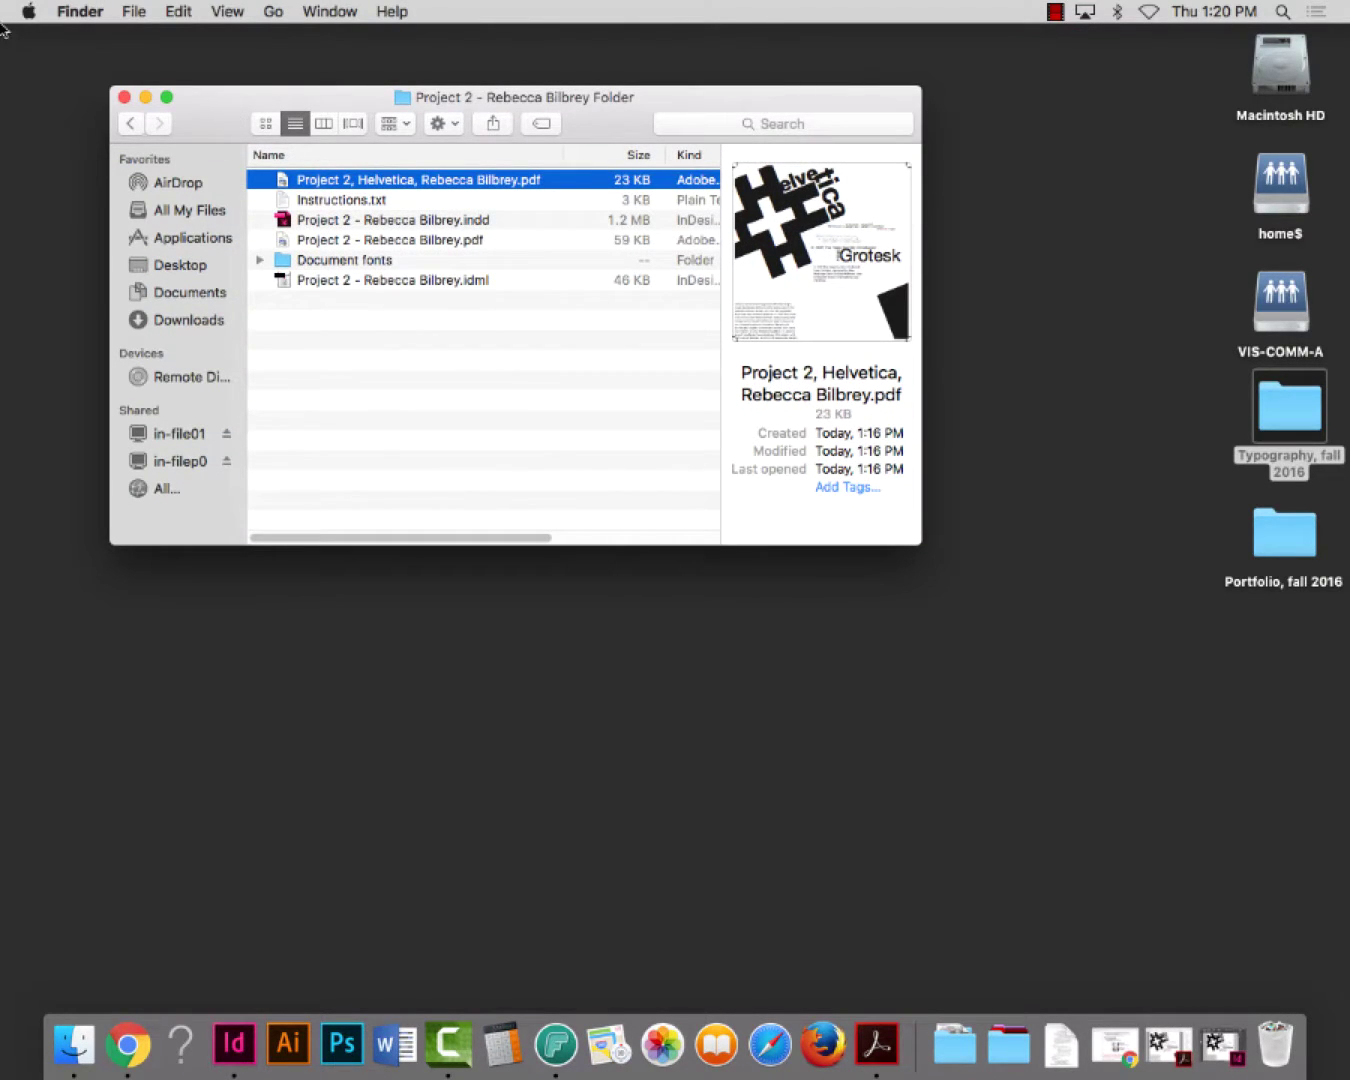
click(124, 97)
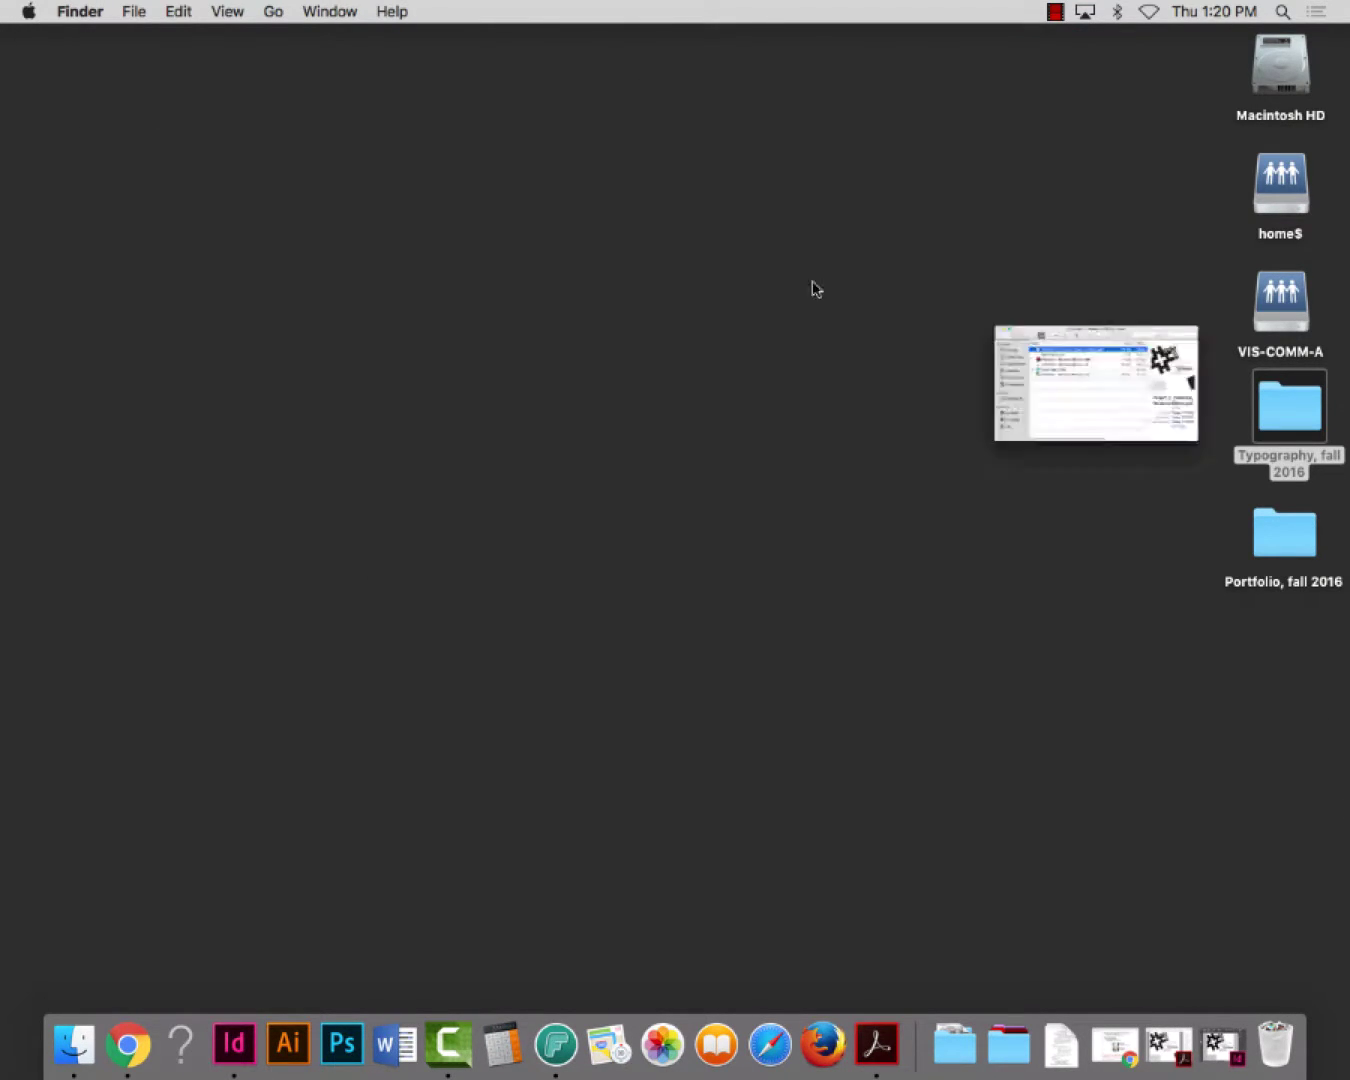
double_click(1283, 427)
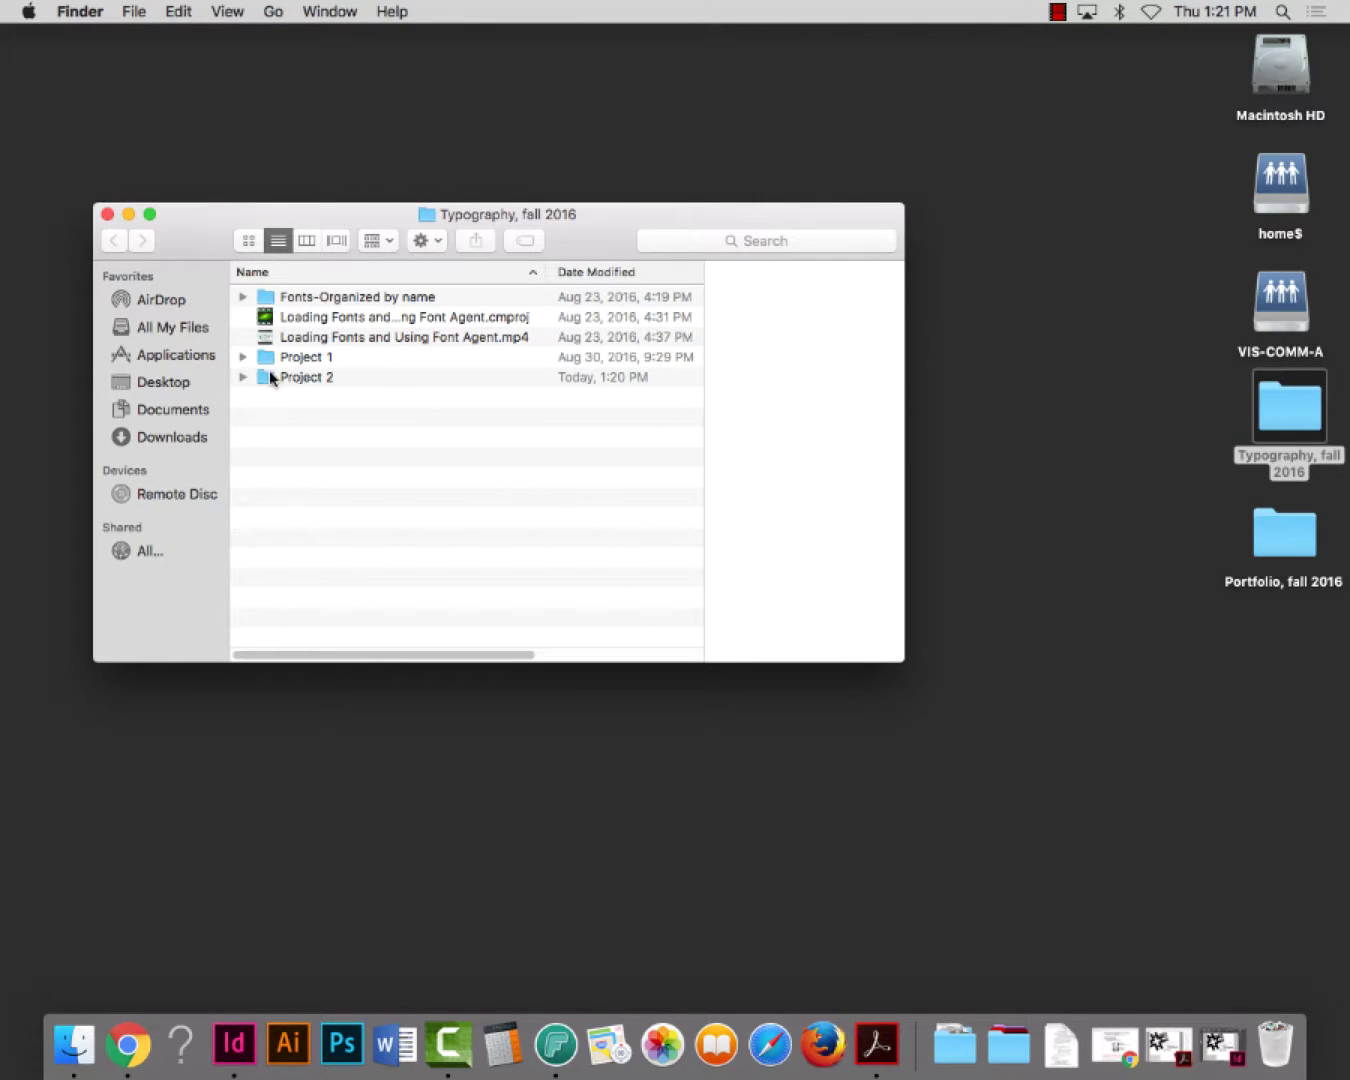
click(268, 378)
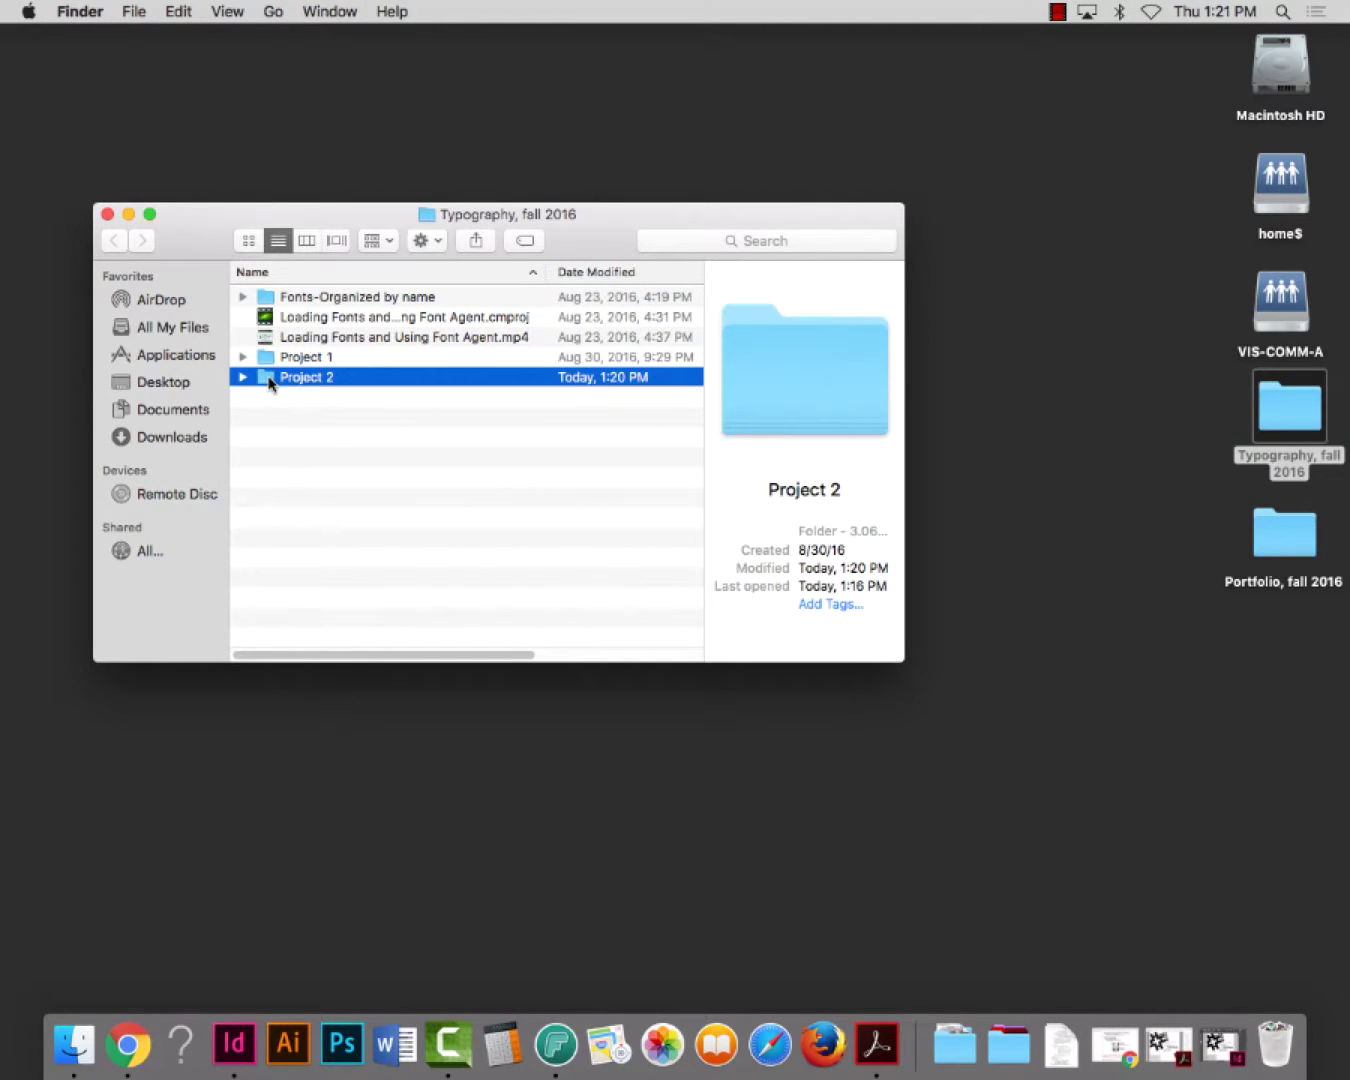
double_click(268, 378)
drag(357, 228, 380, 114)
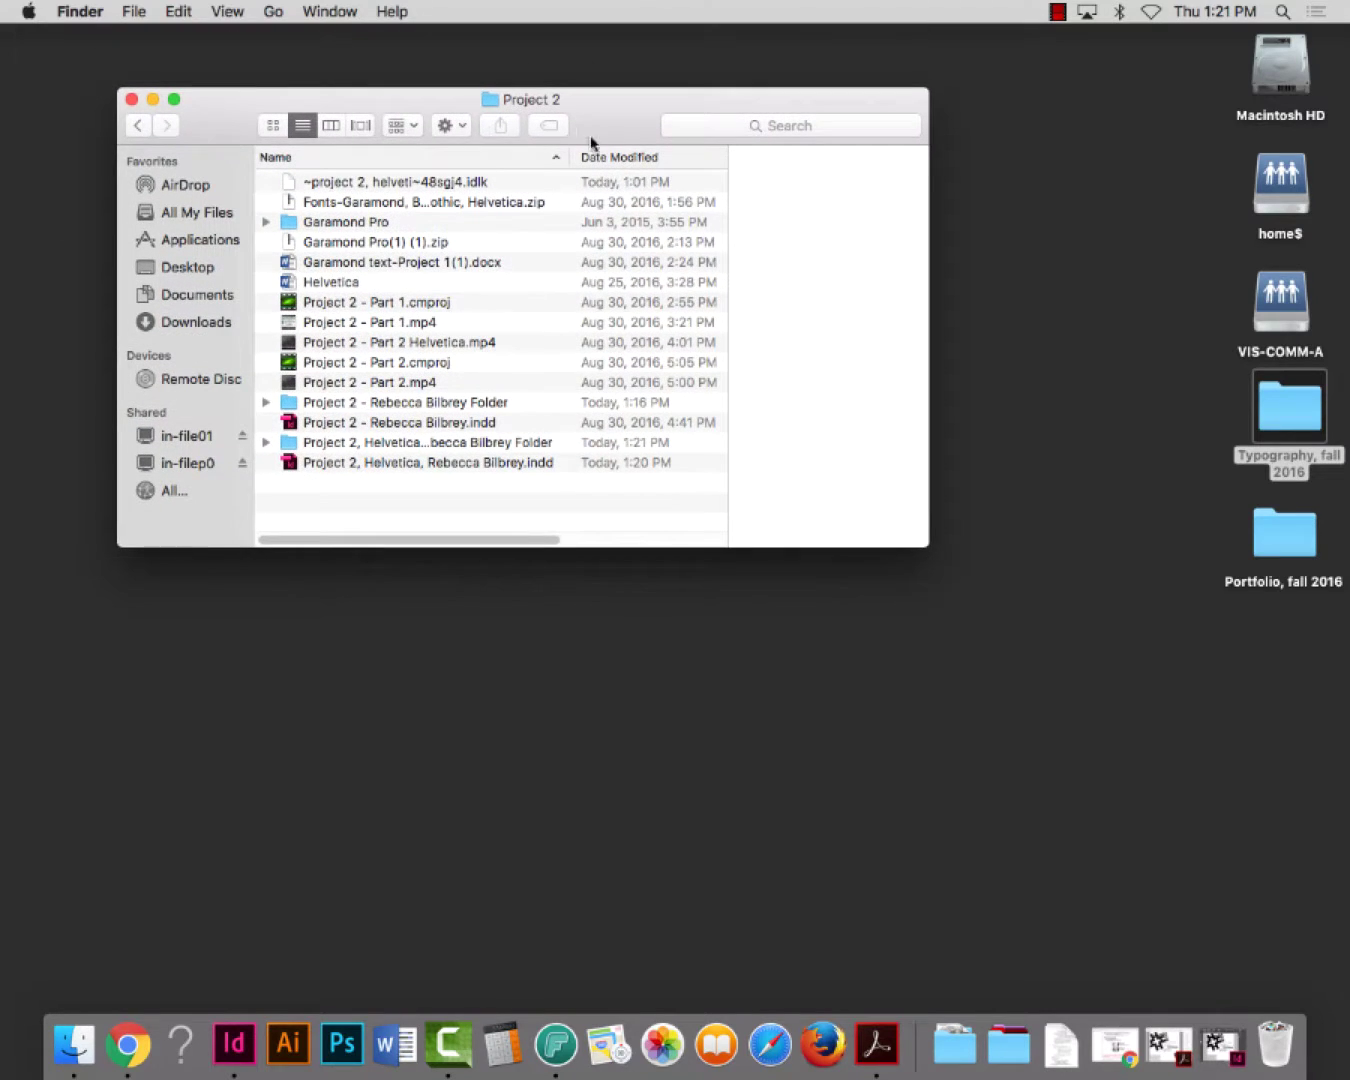
click(378, 402)
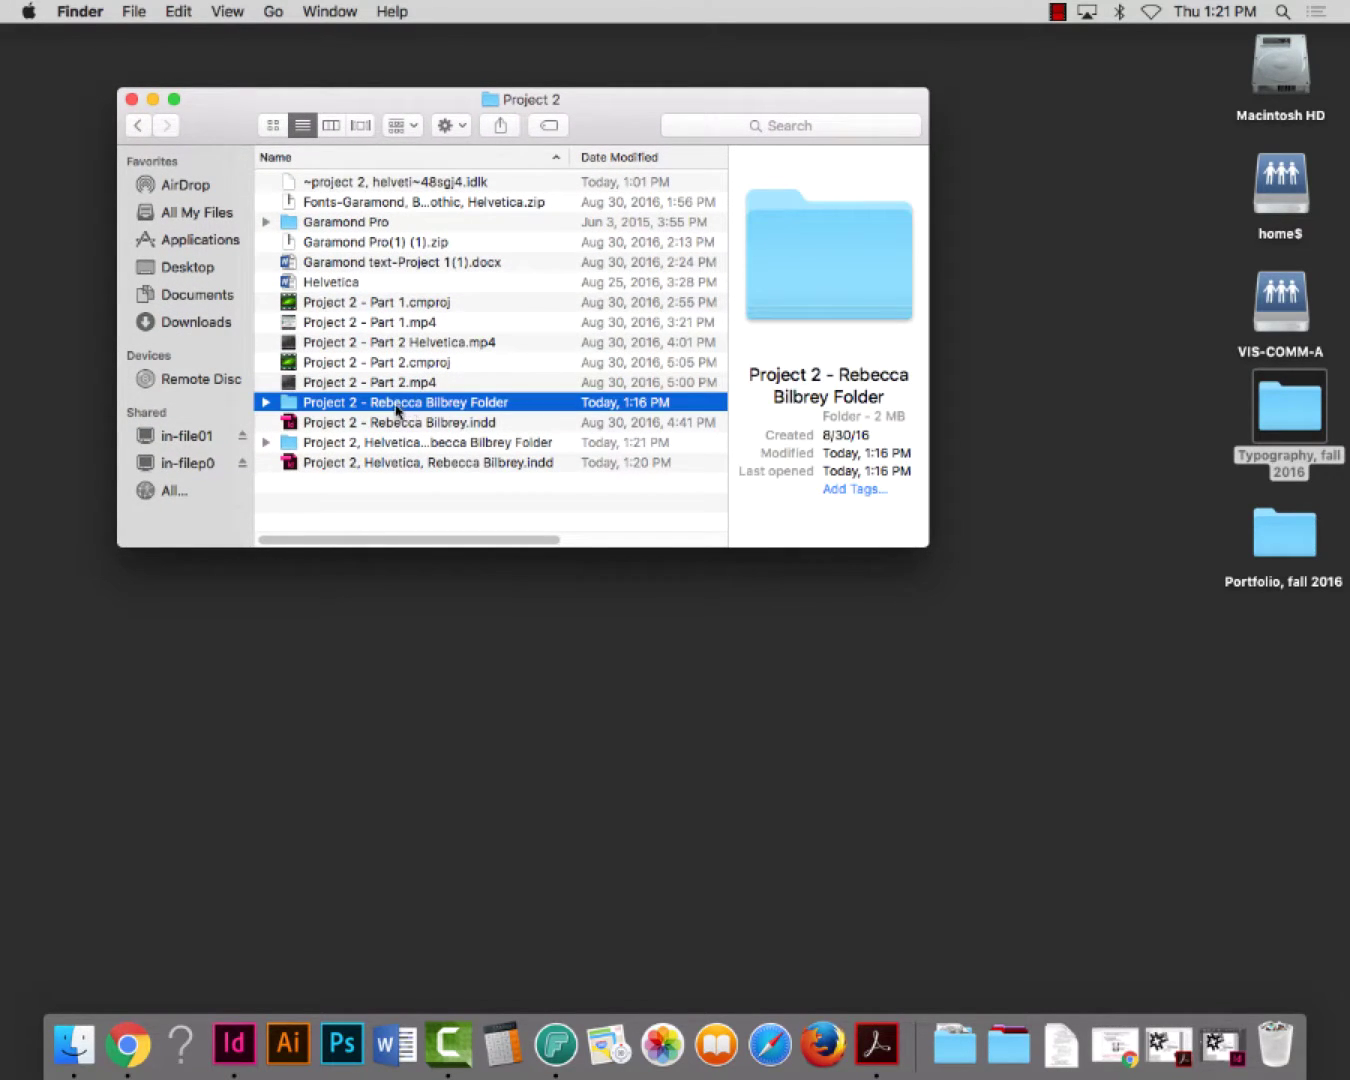
click(370, 444)
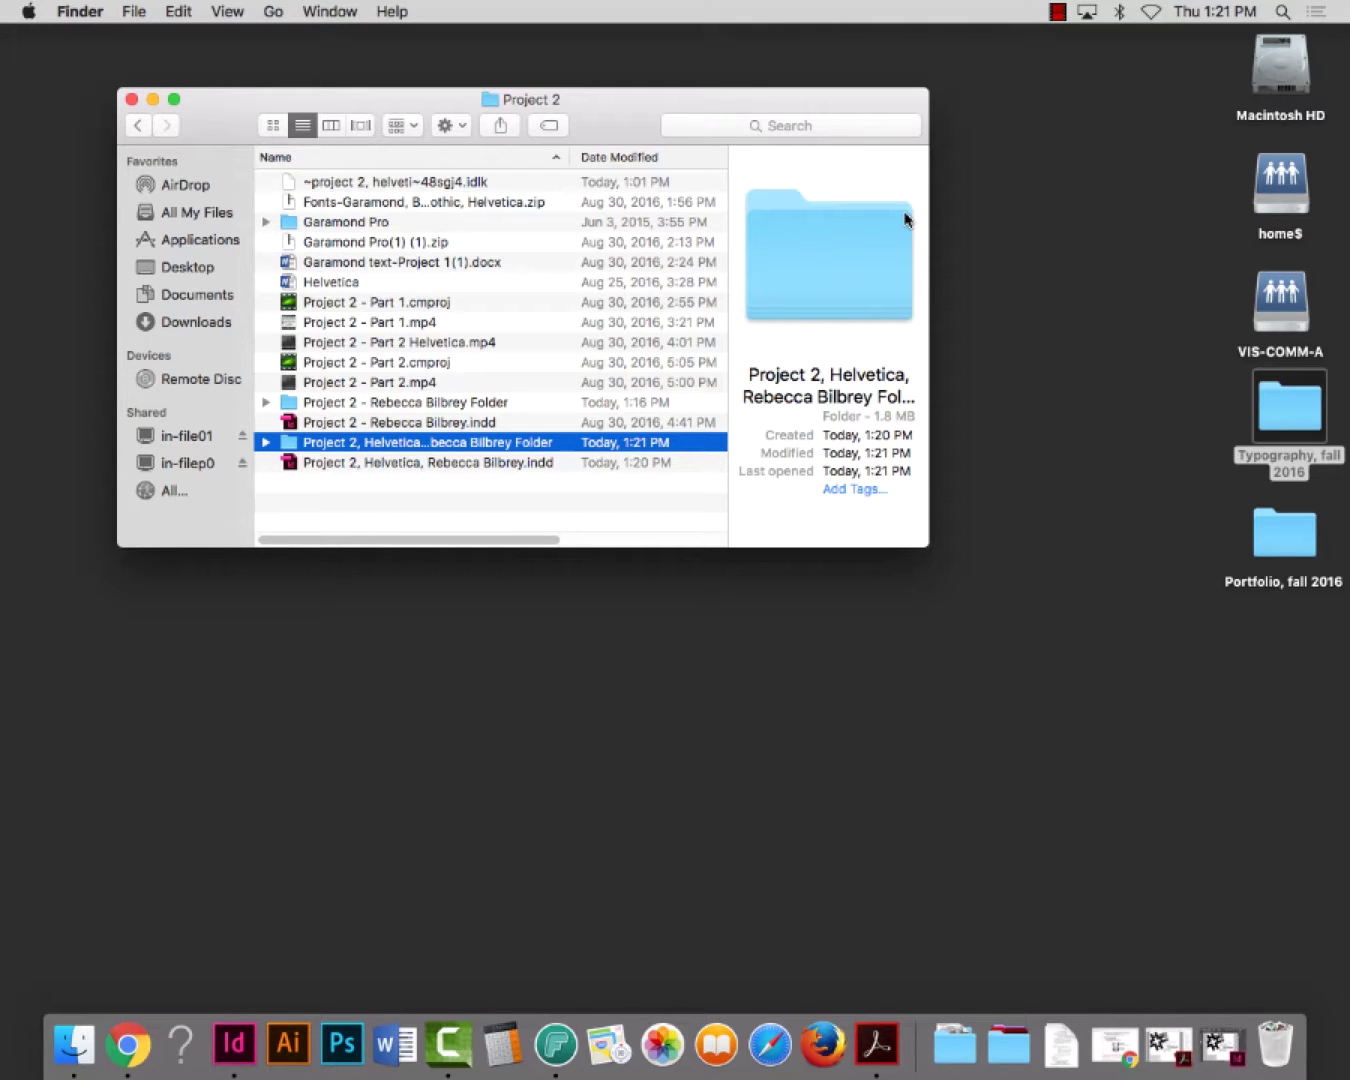
Create a new desktop folder named 'Project 2 - ' followed by the student's name
right_click(1058, 262)
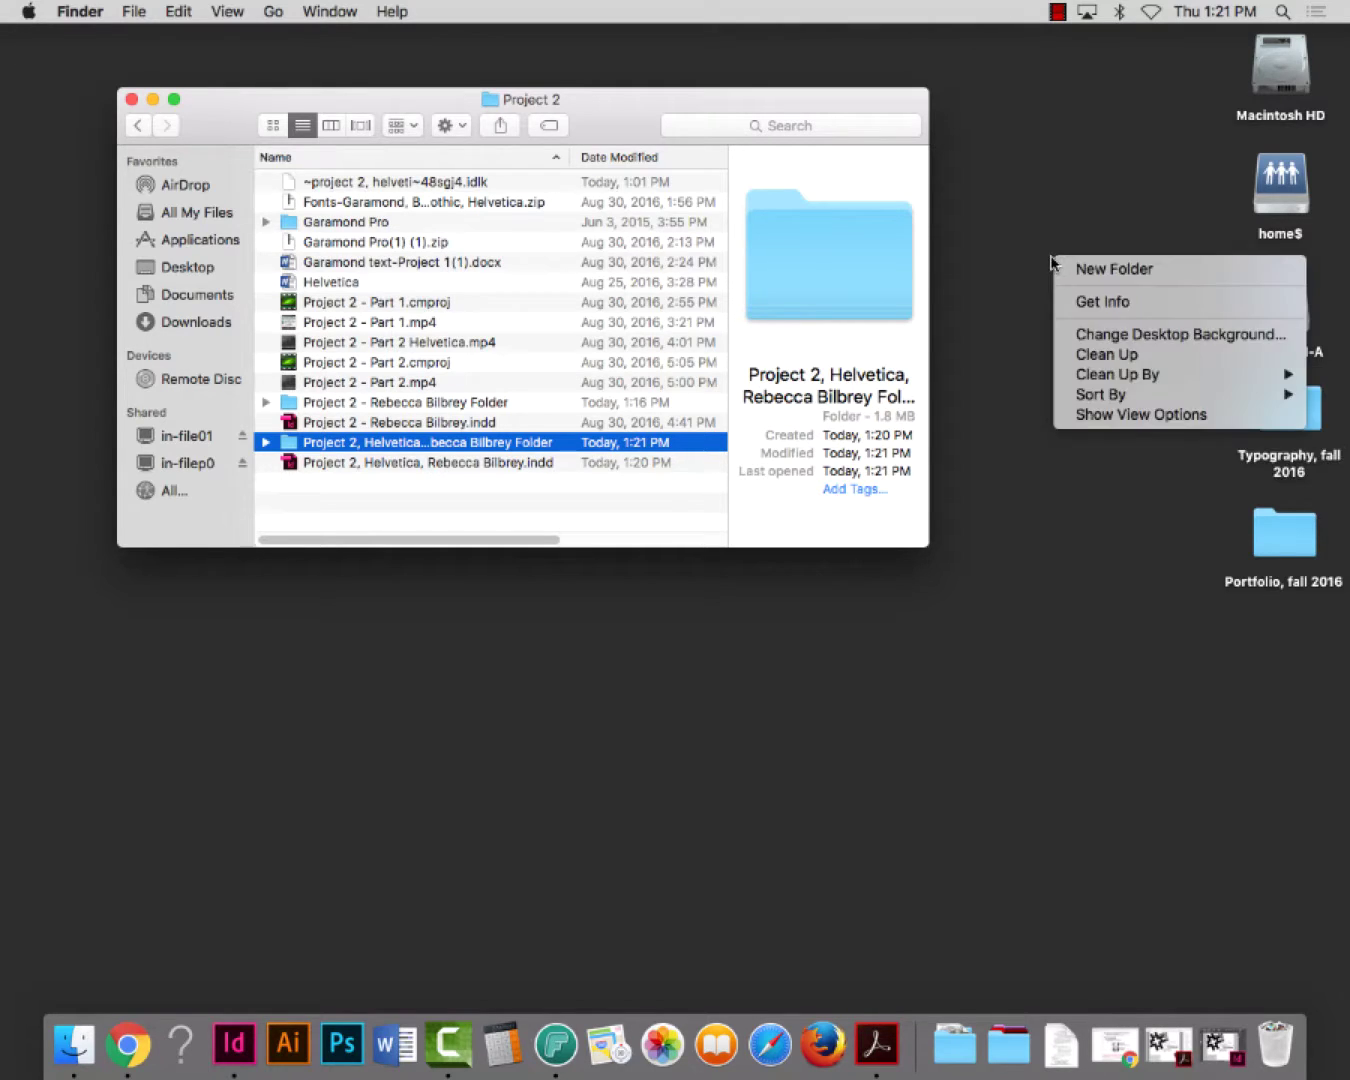
click(1070, 414)
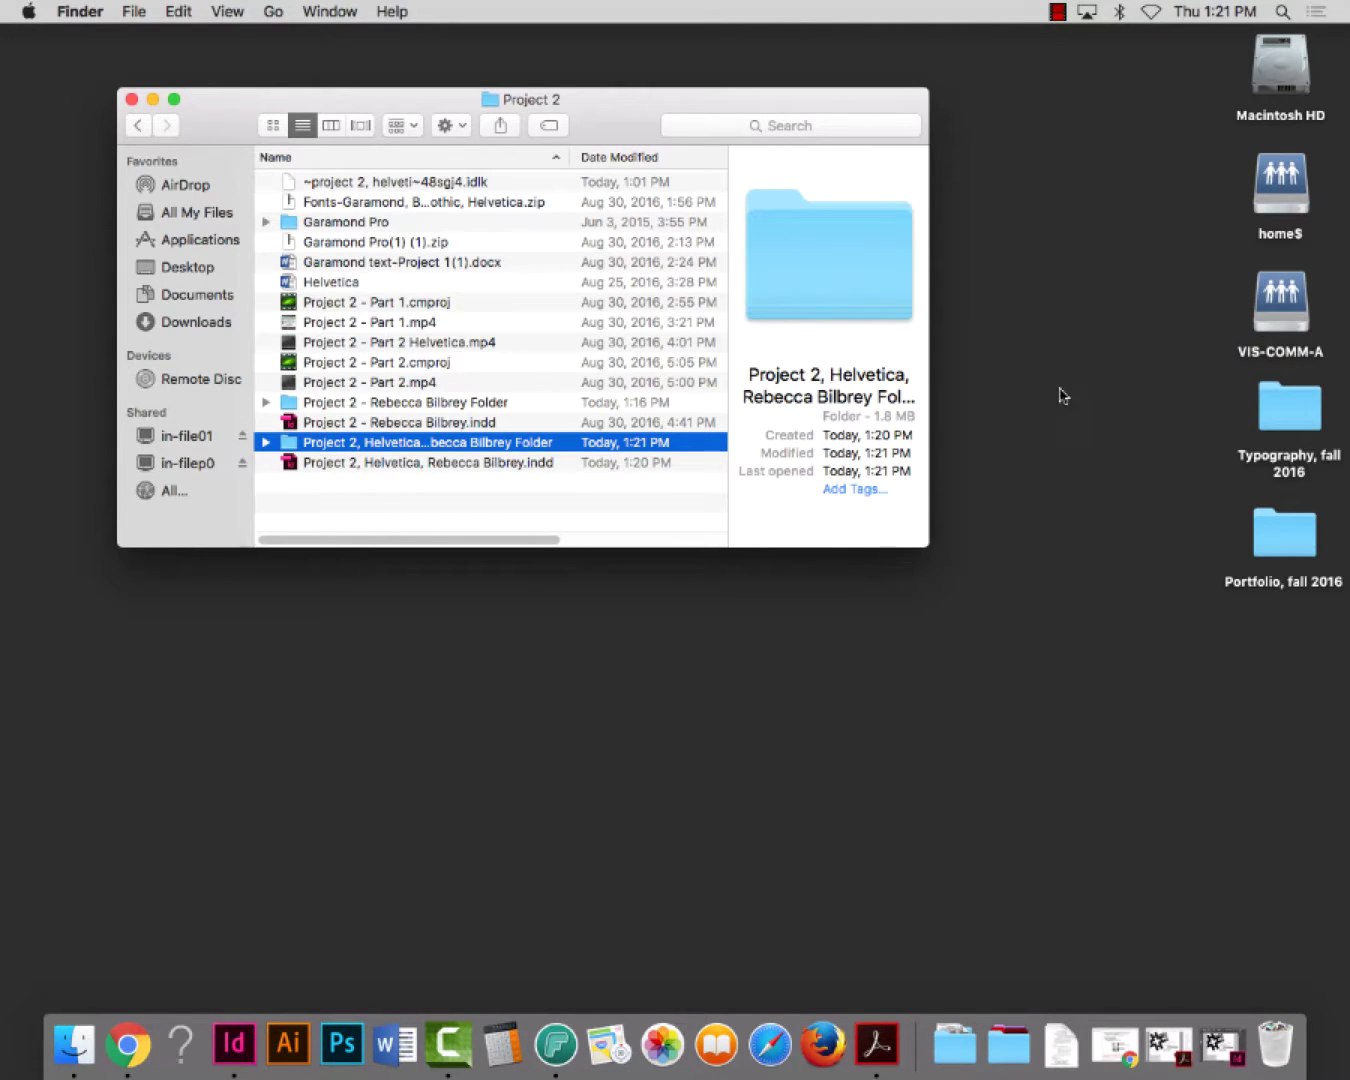
click(788, 172)
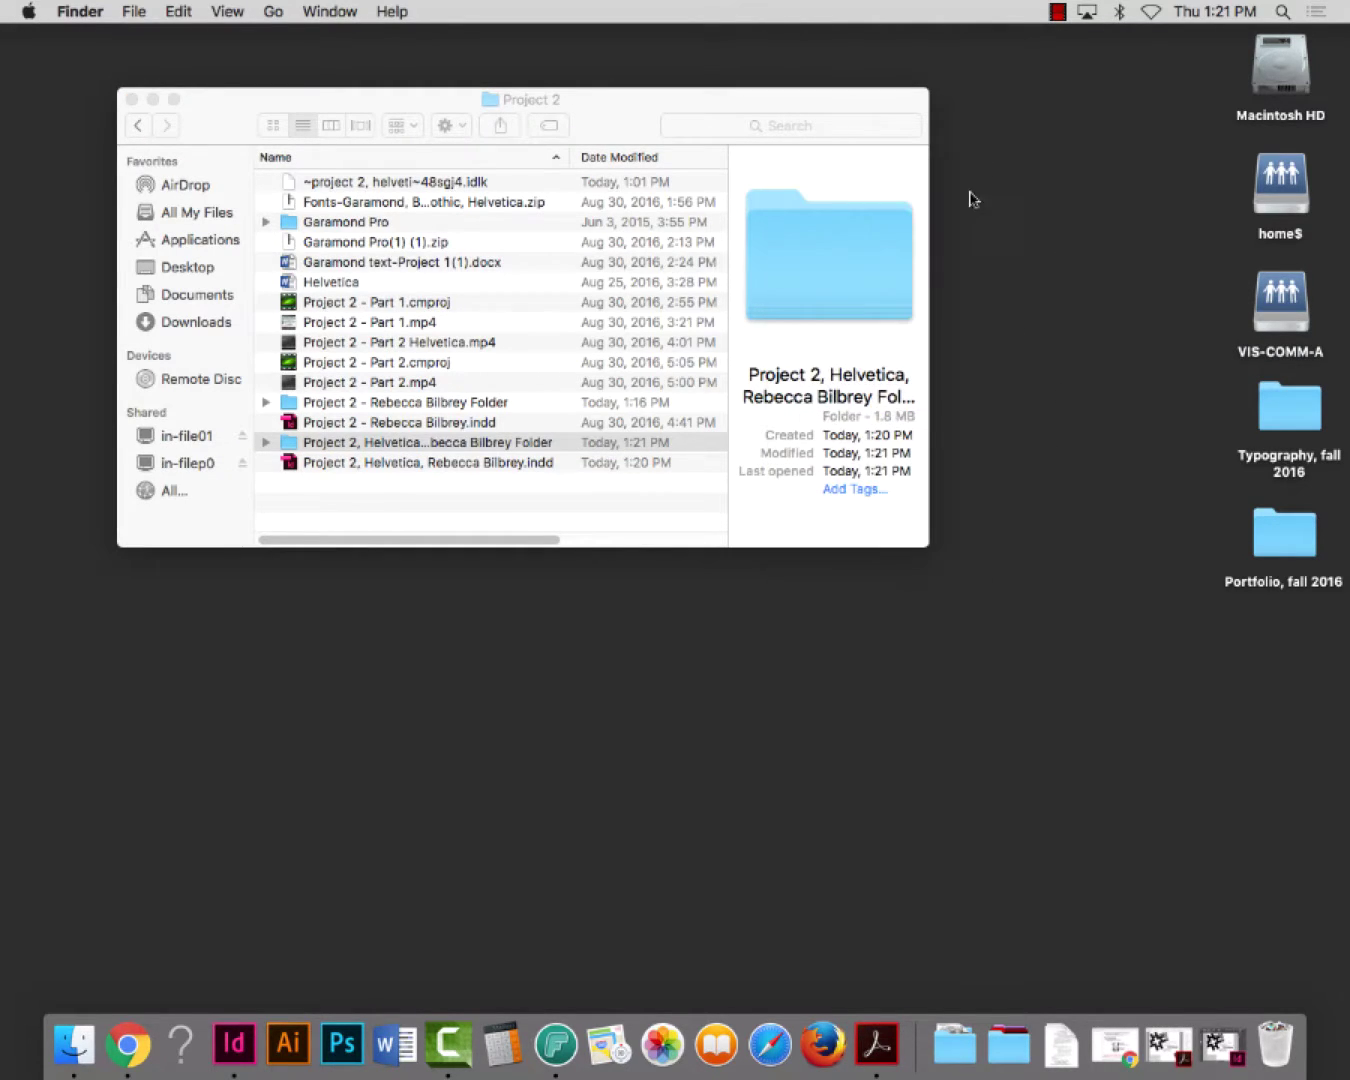
right_click(992, 194)
click(997, 200)
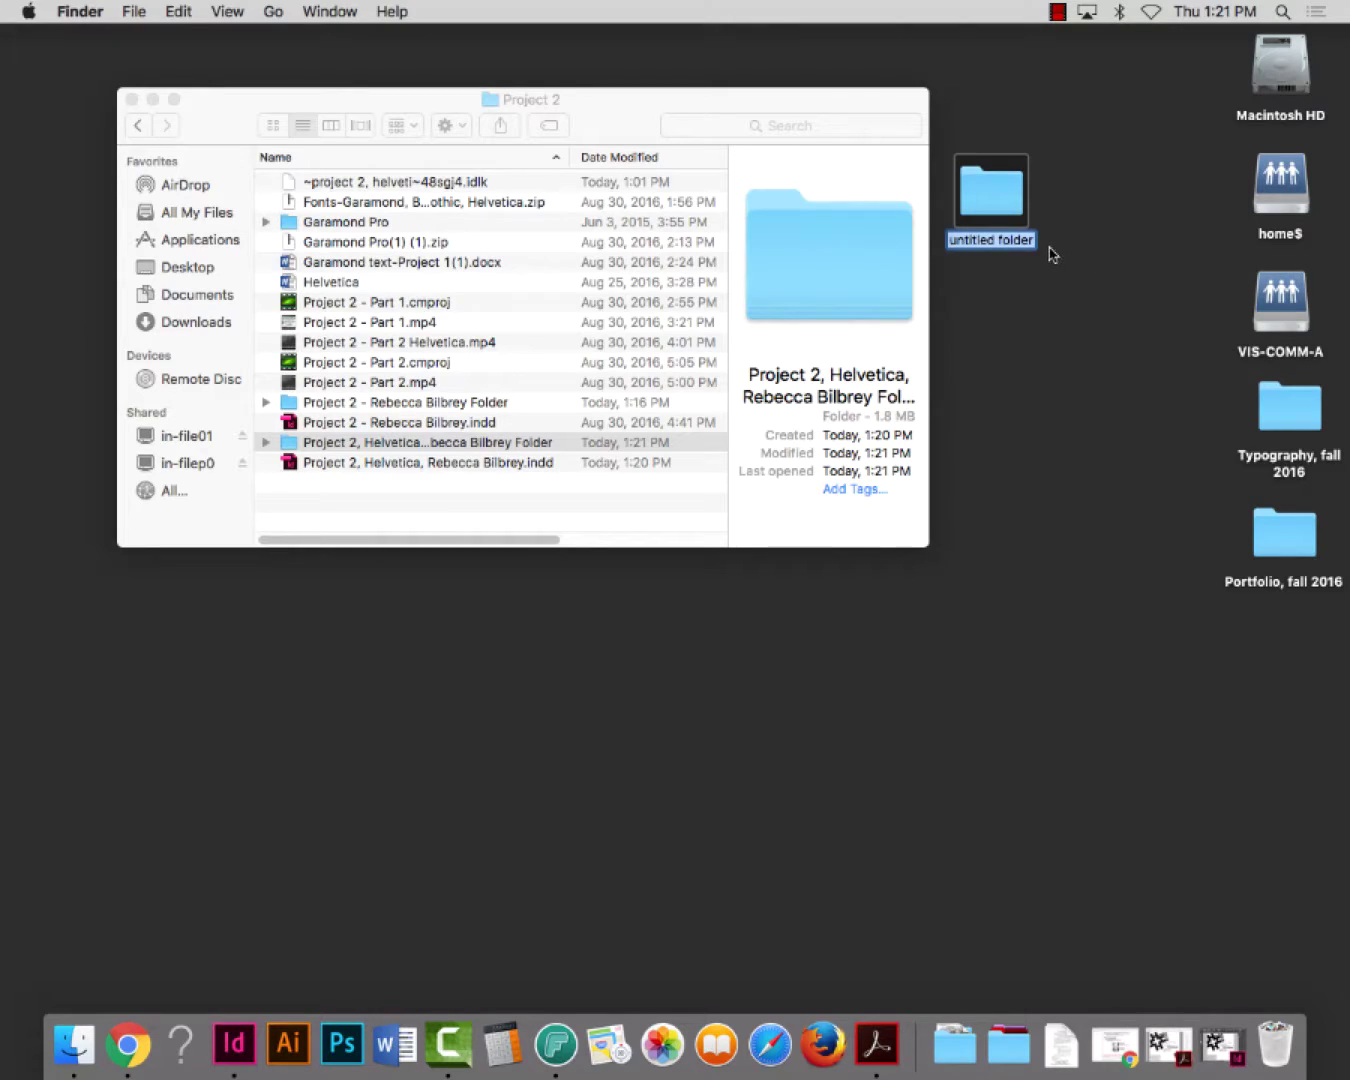
text(Projec)
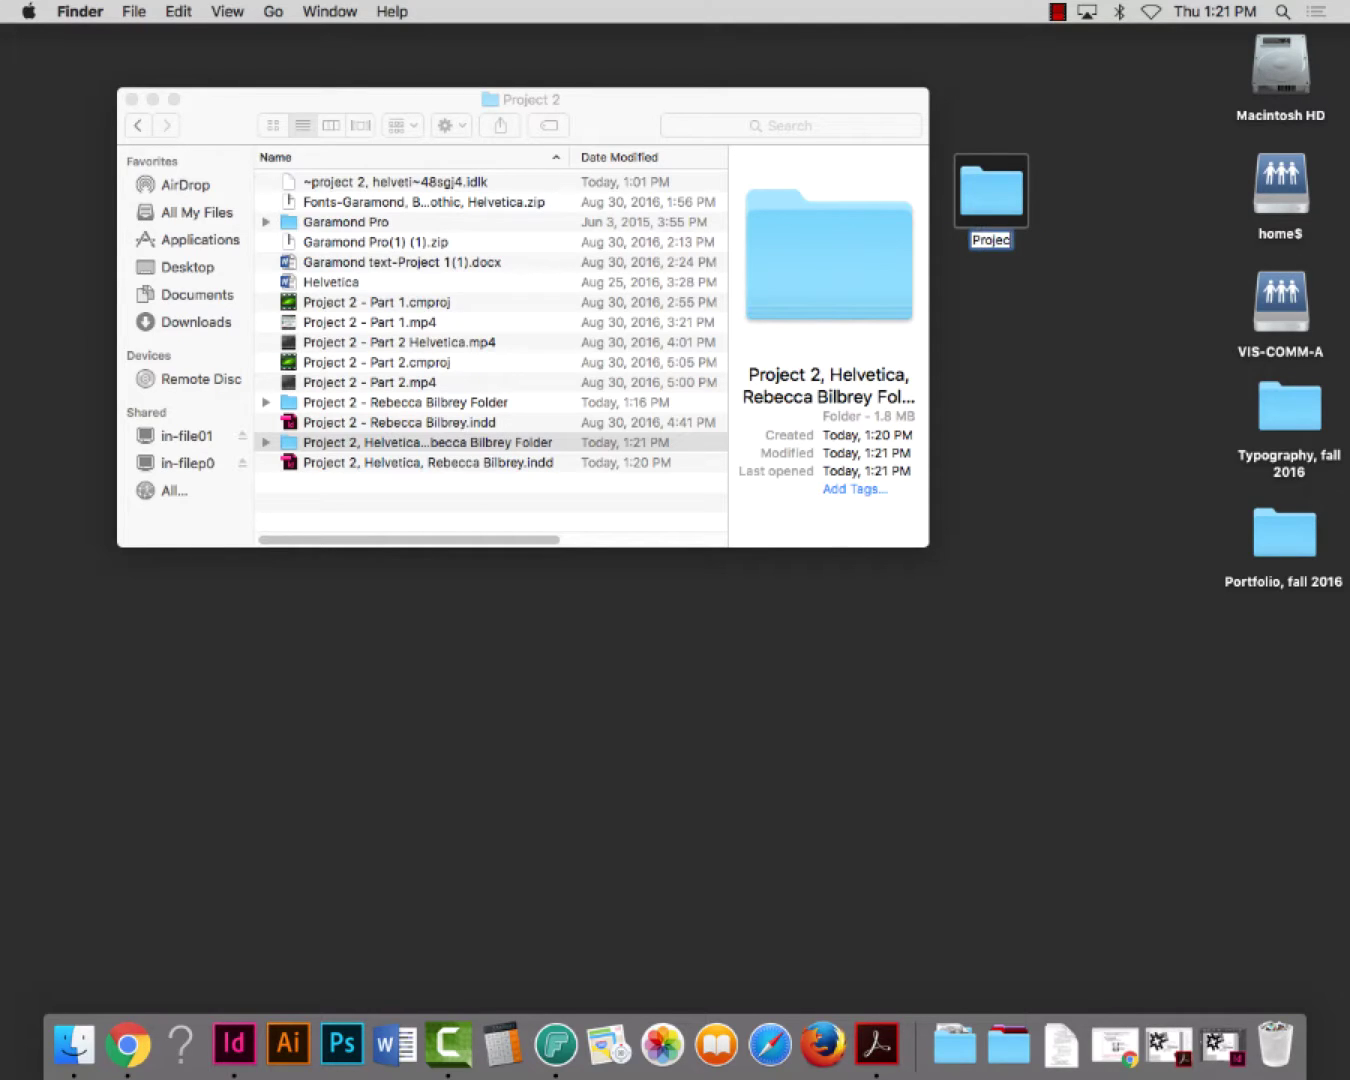
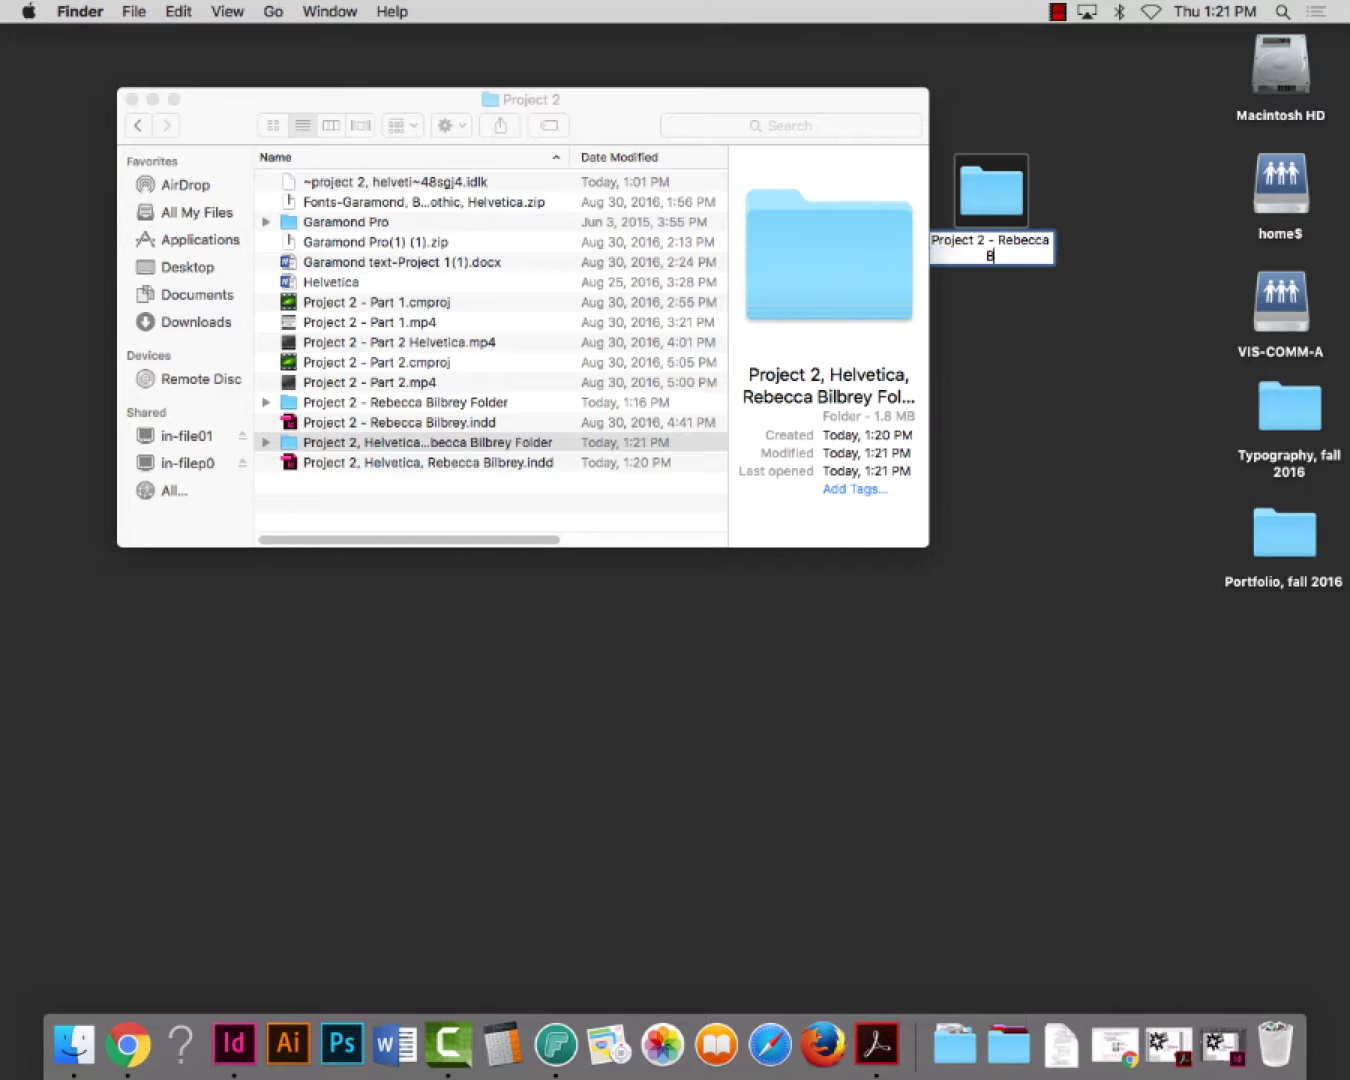
click(1088, 338)
Move the earlier Project 2 package and the Helvetica package folder into the new folder
click(1000, 215)
drag(1000, 216, 1047, 212)
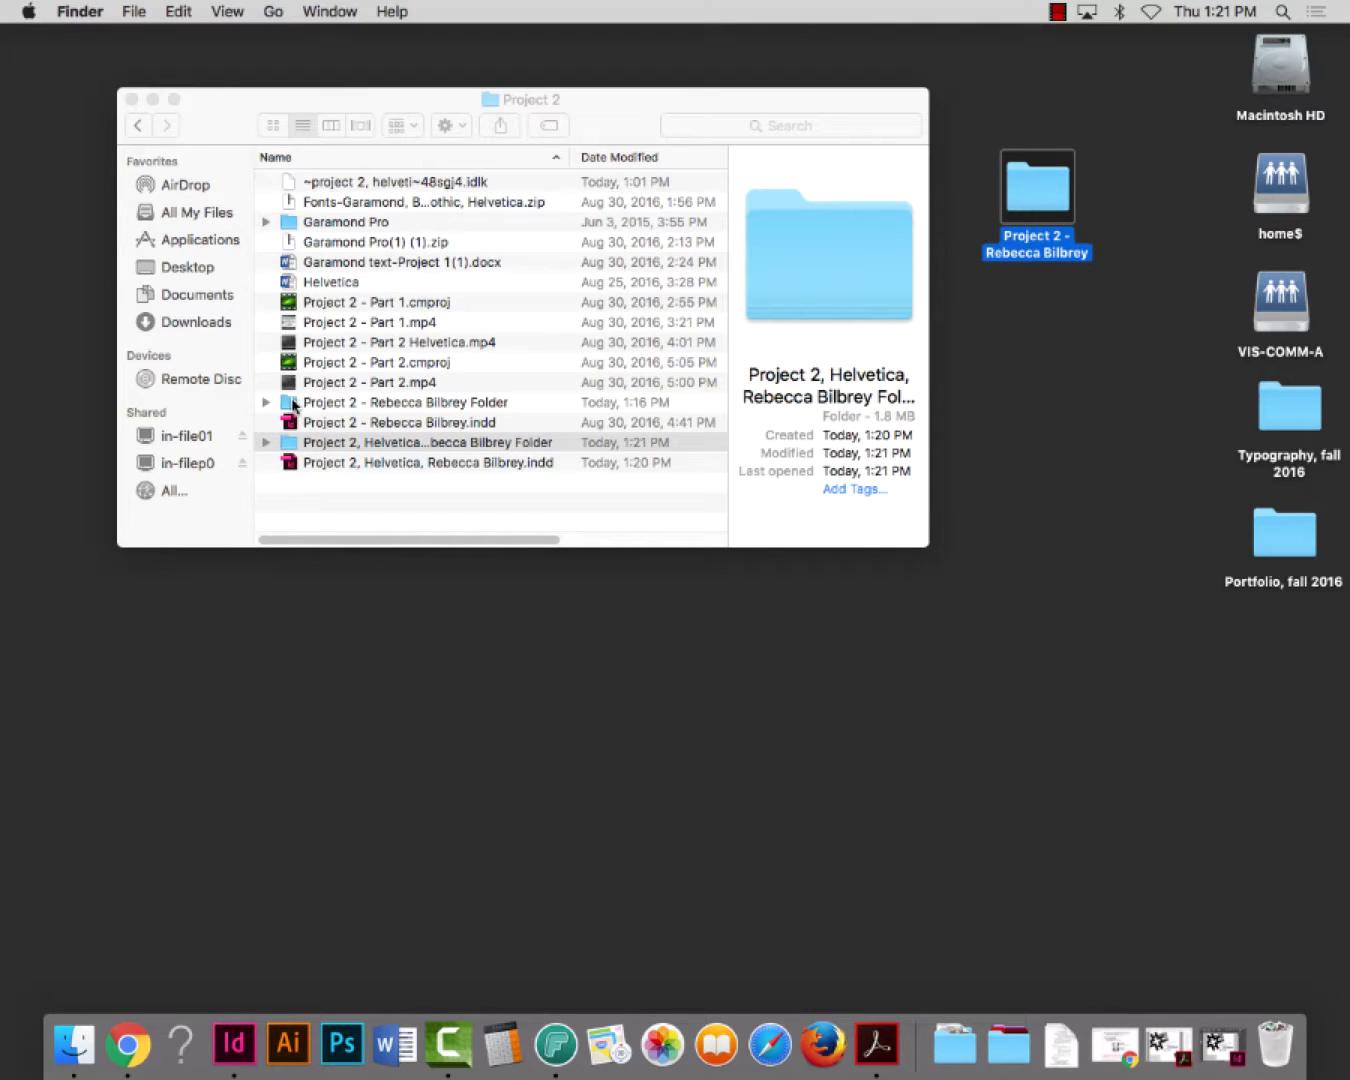
drag(294, 404, 1022, 203)
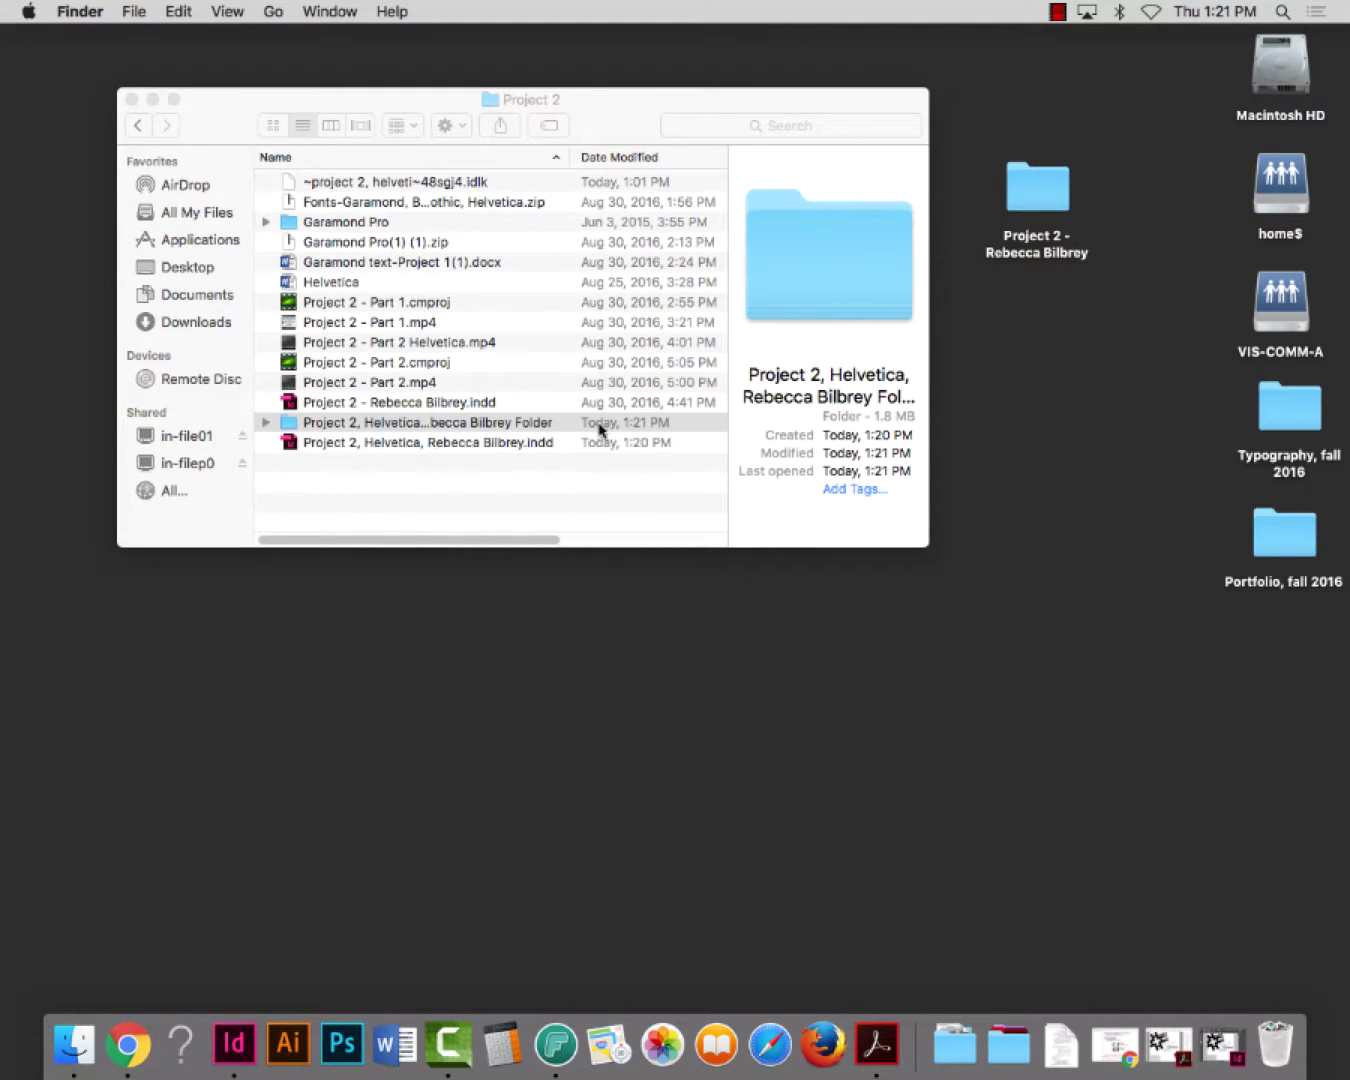
drag(291, 428, 1031, 203)
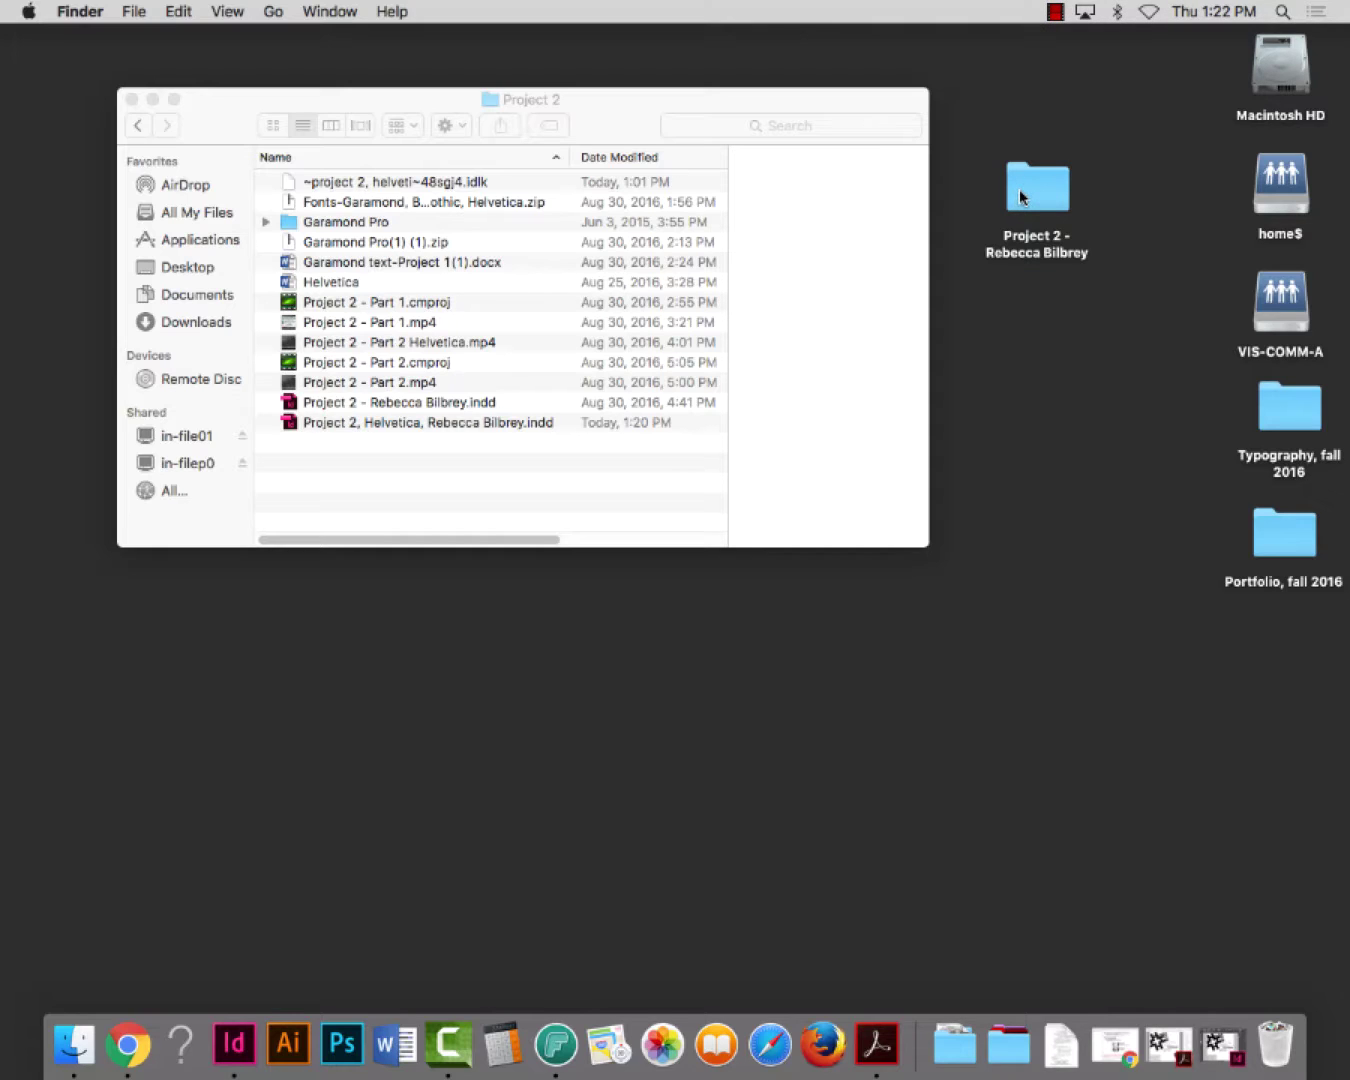
Compress the new Project 2 folder into a zip and confirm it holds both package folders
right_click(1025, 189)
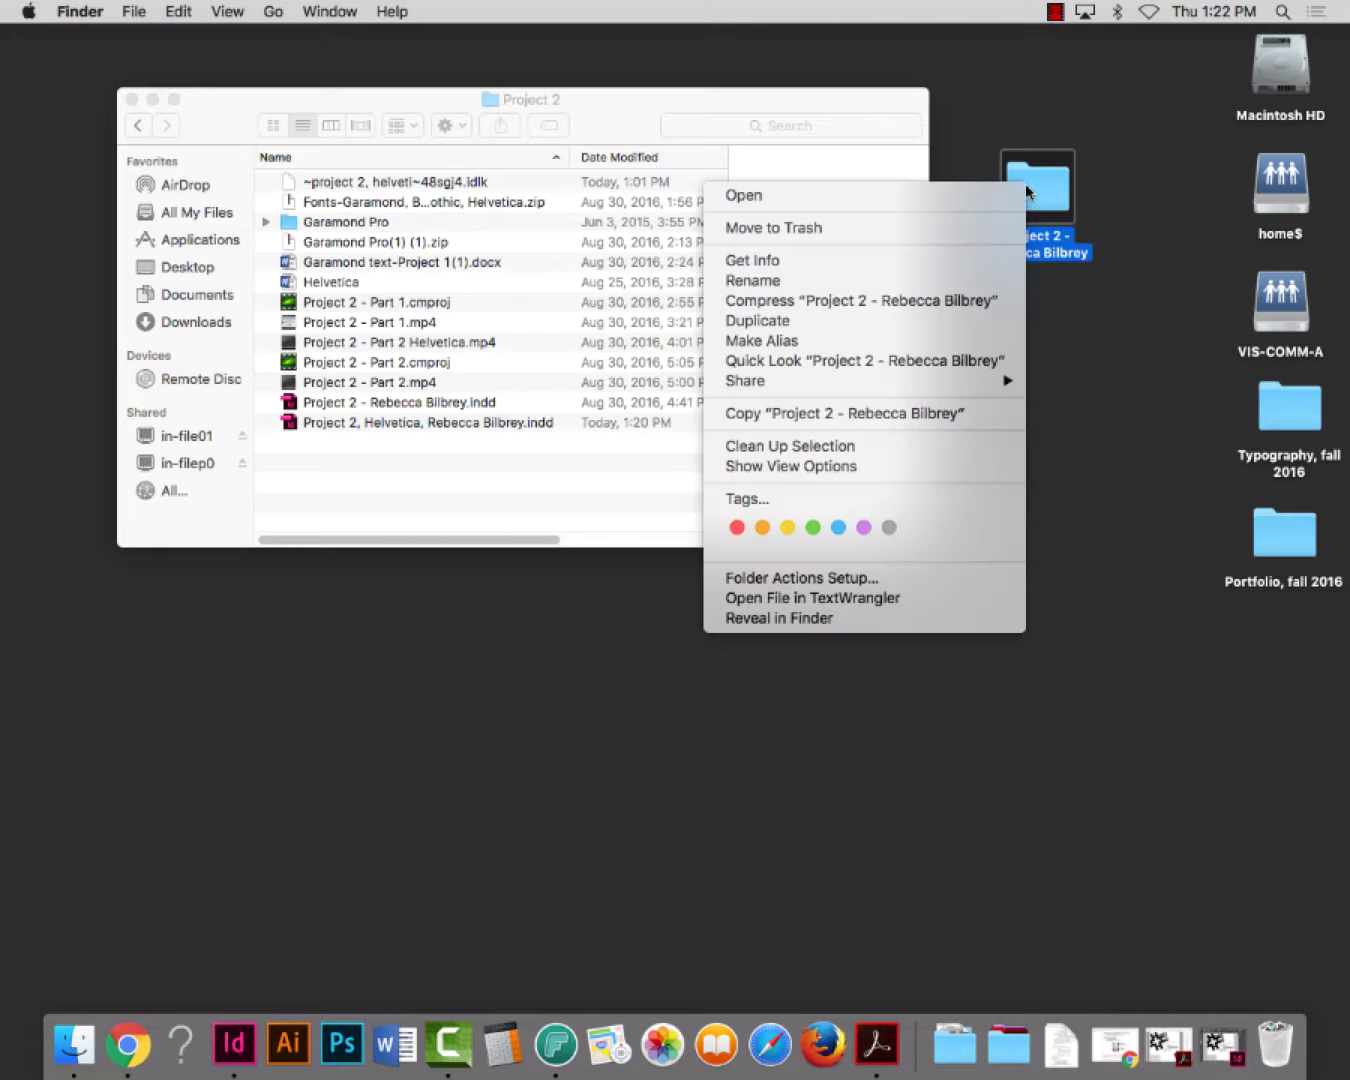
click(935, 302)
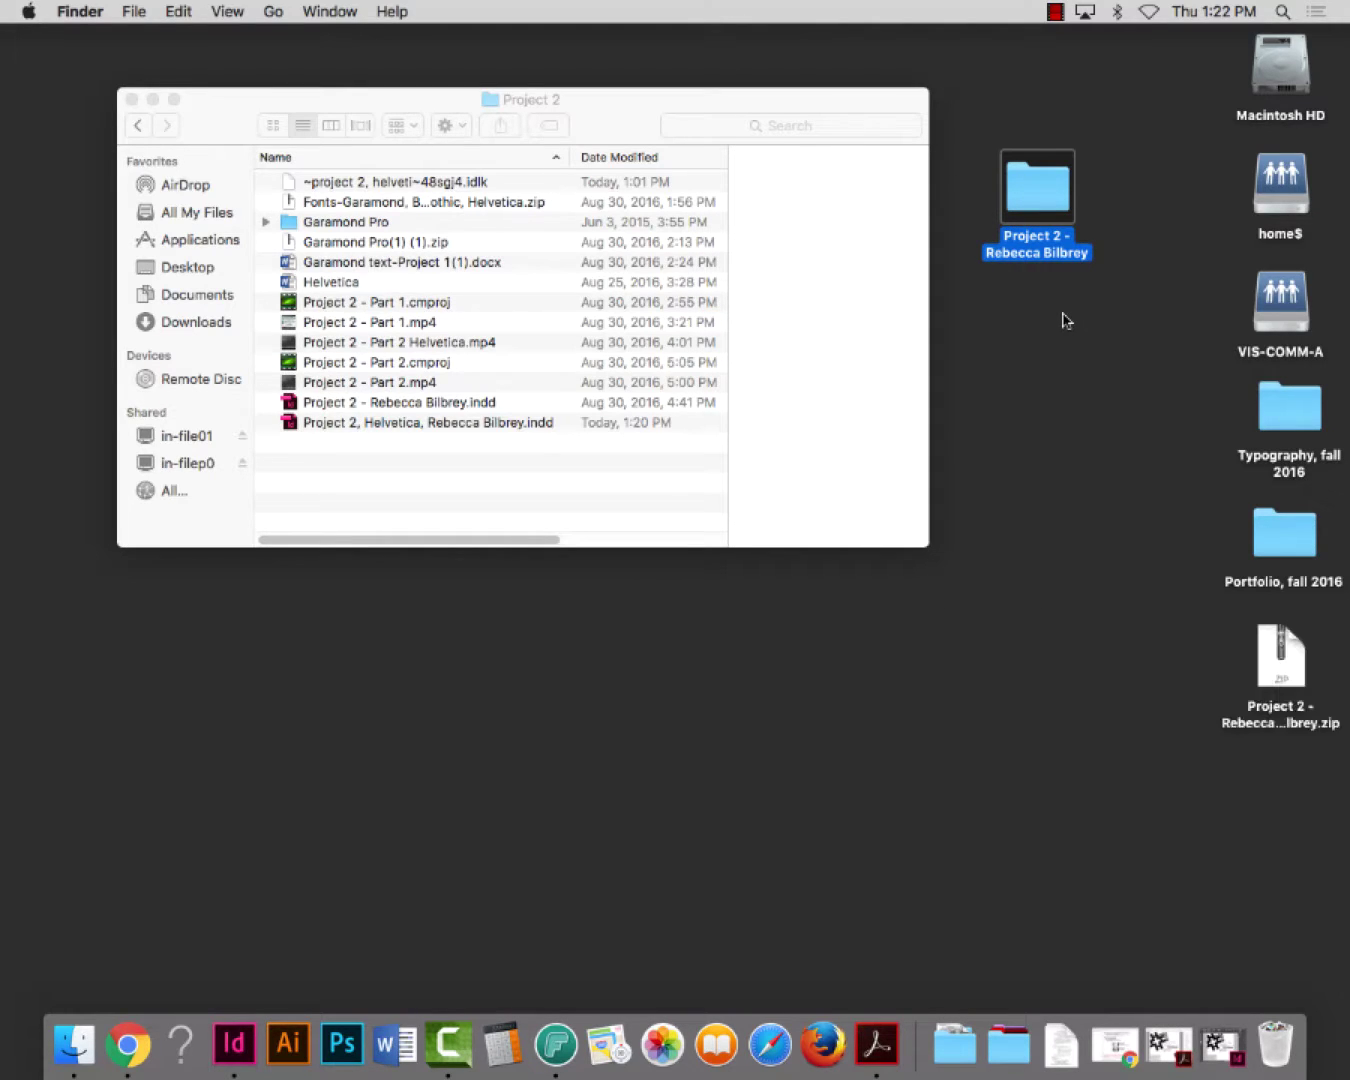
drag(1281, 651, 1064, 325)
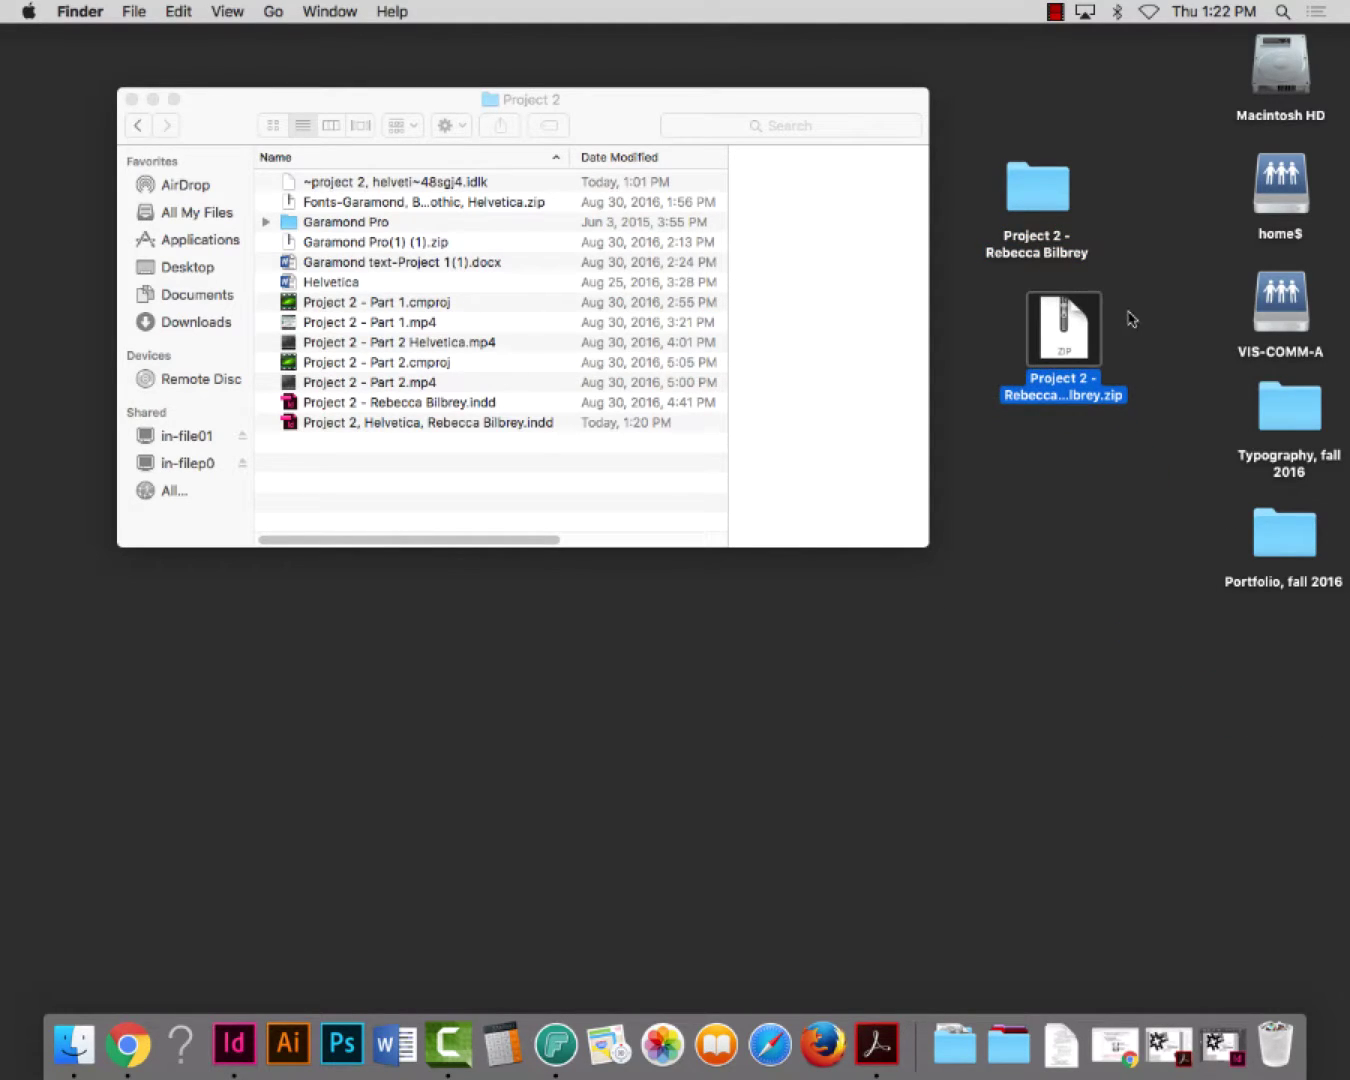
double_click(1045, 192)
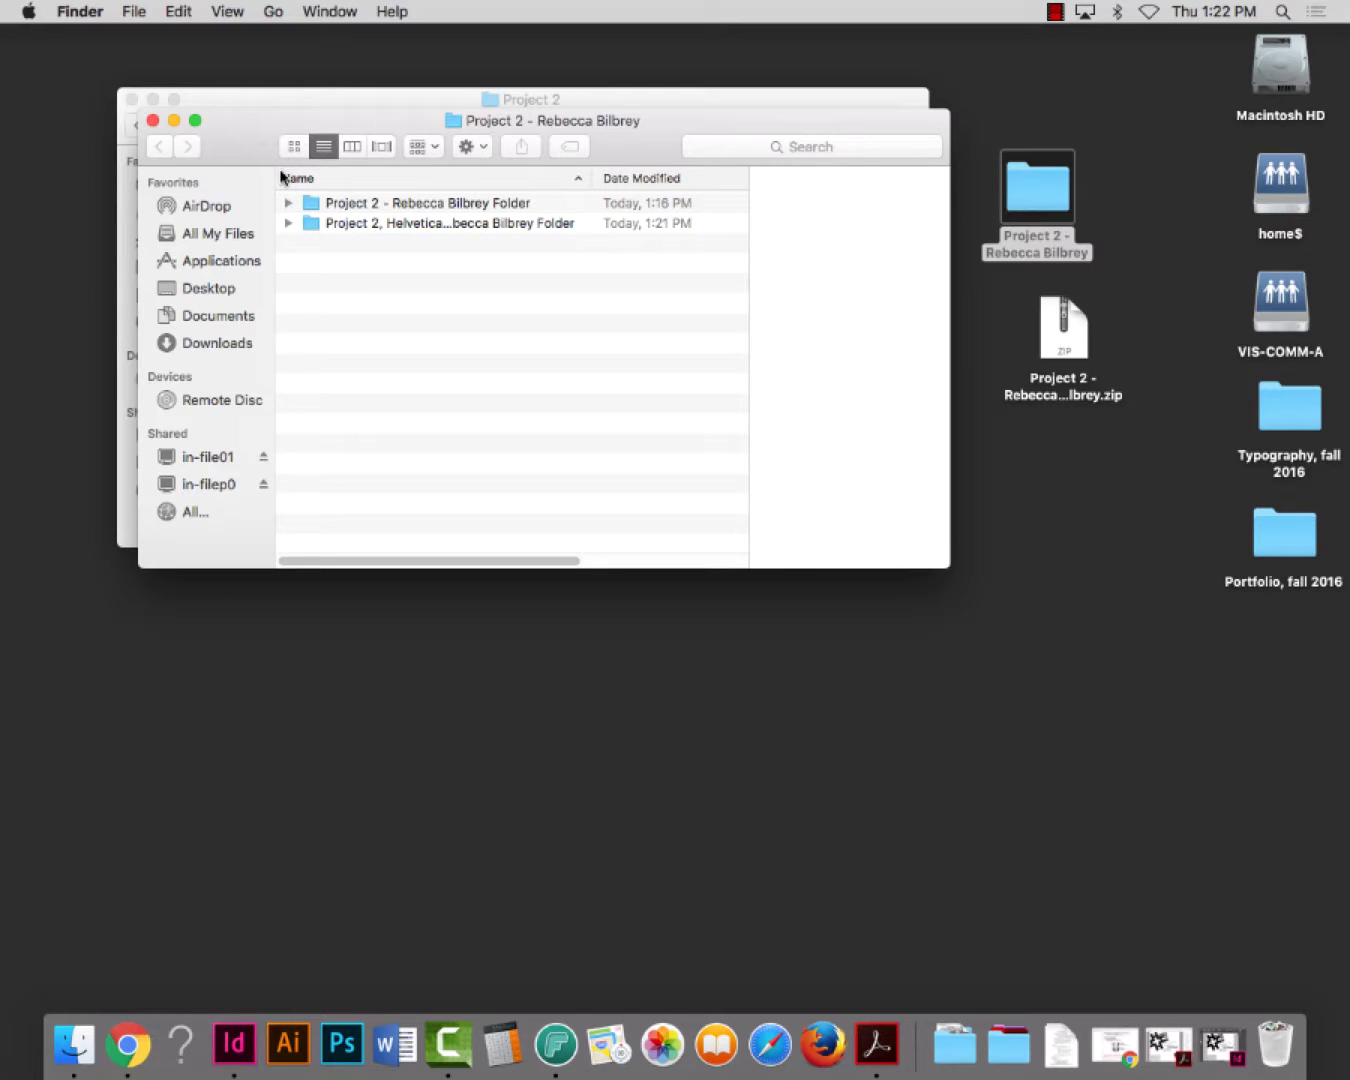
click(151, 121)
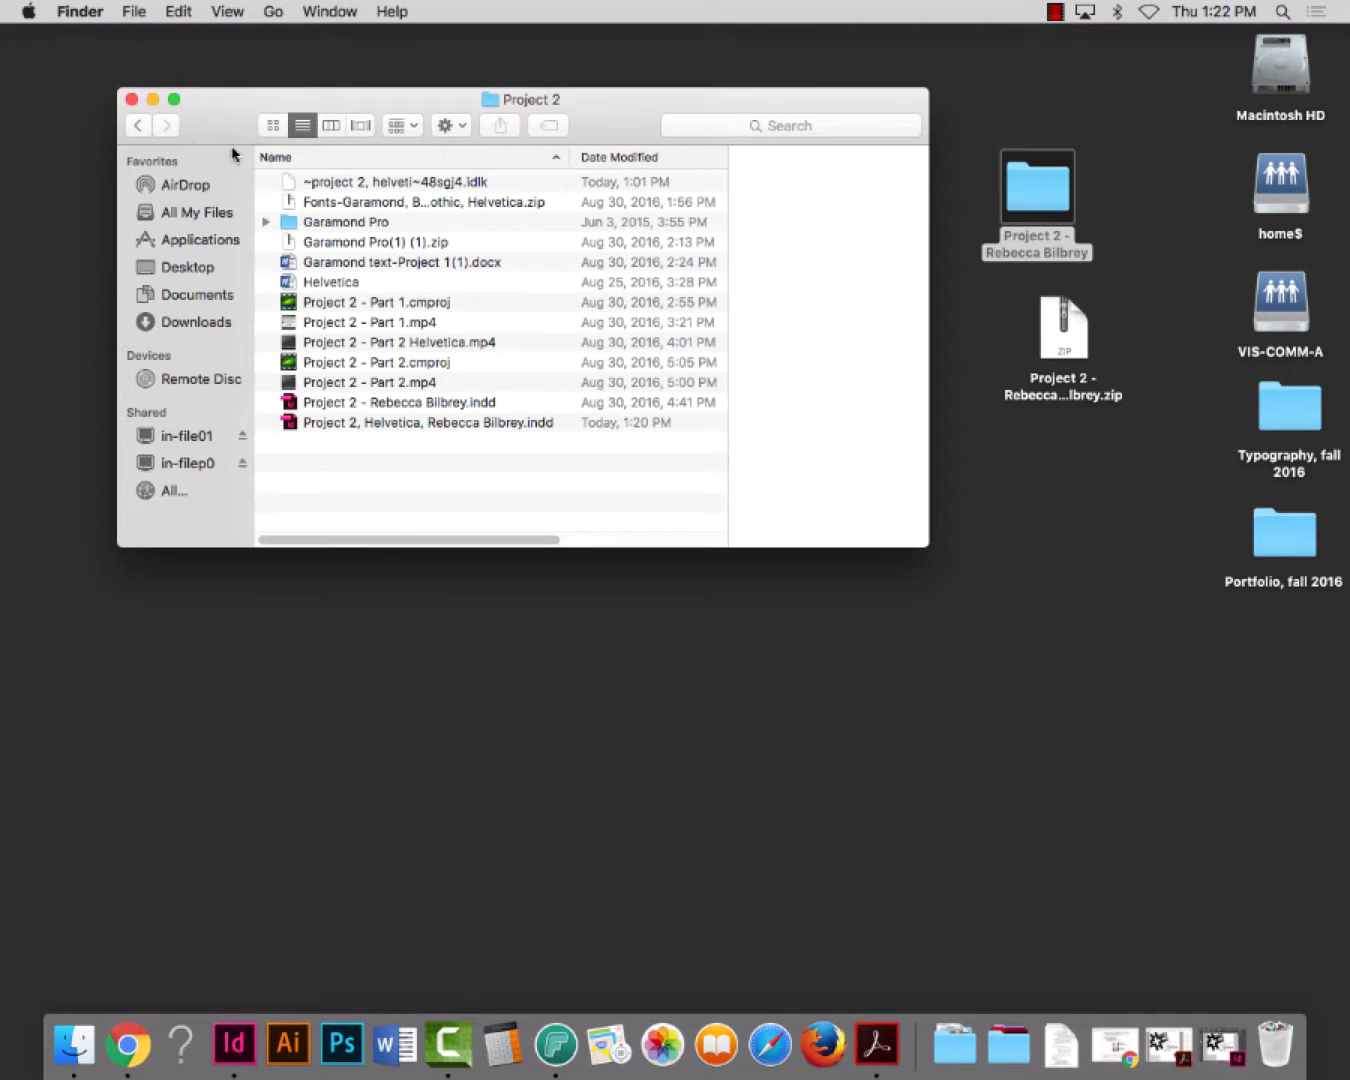
click(132, 101)
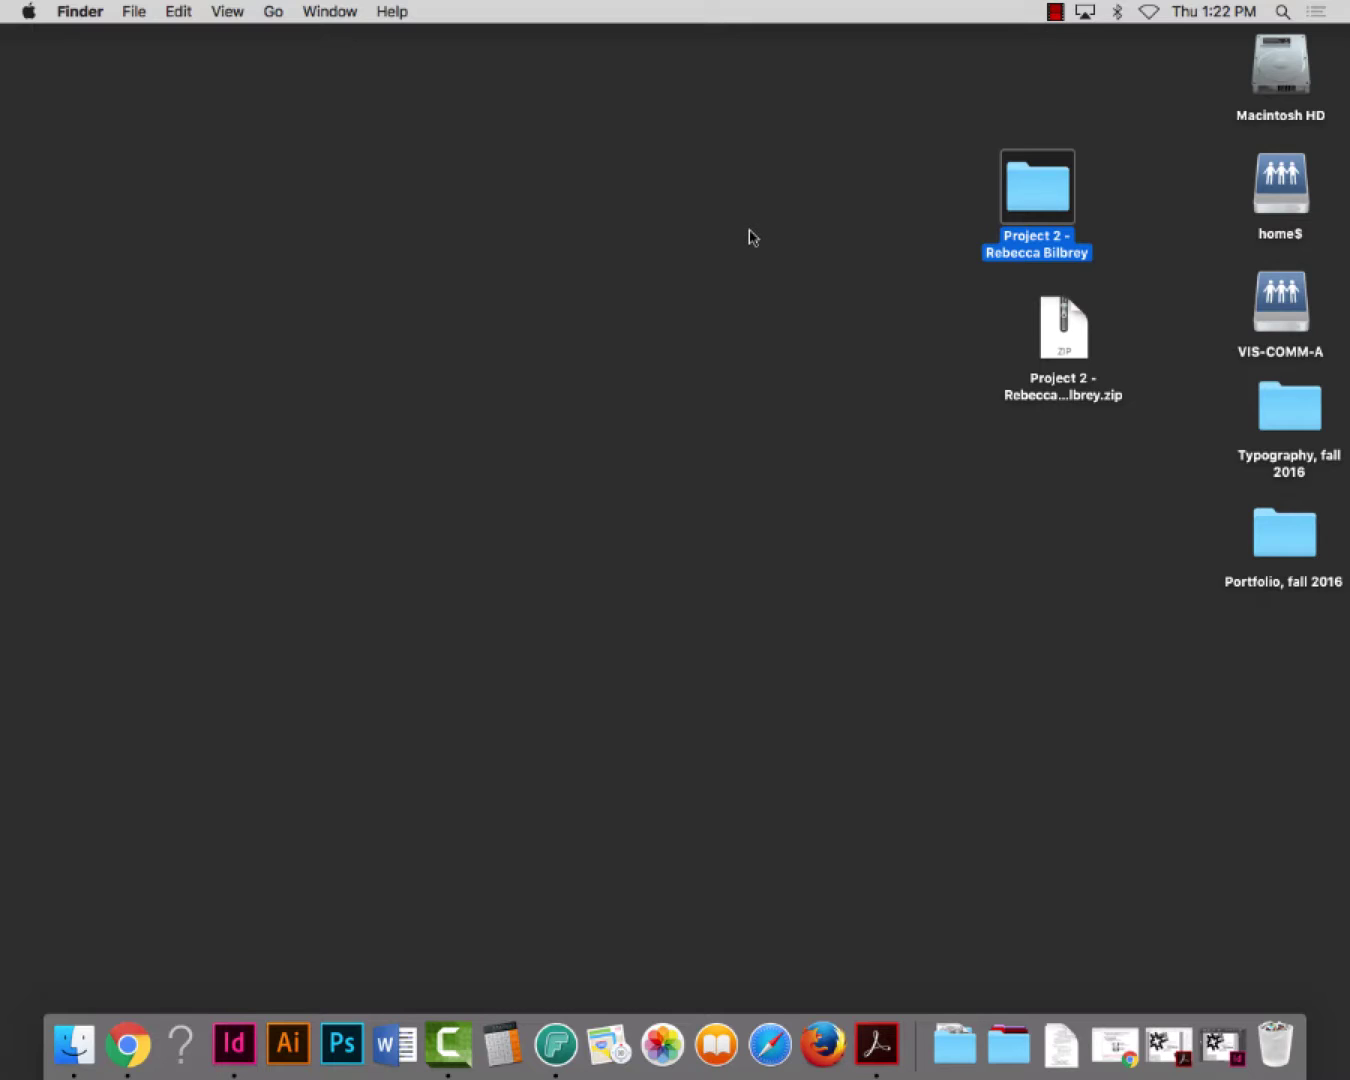
Move the Project 2 folder and its zip file to the top of the desktop
click(1043, 830)
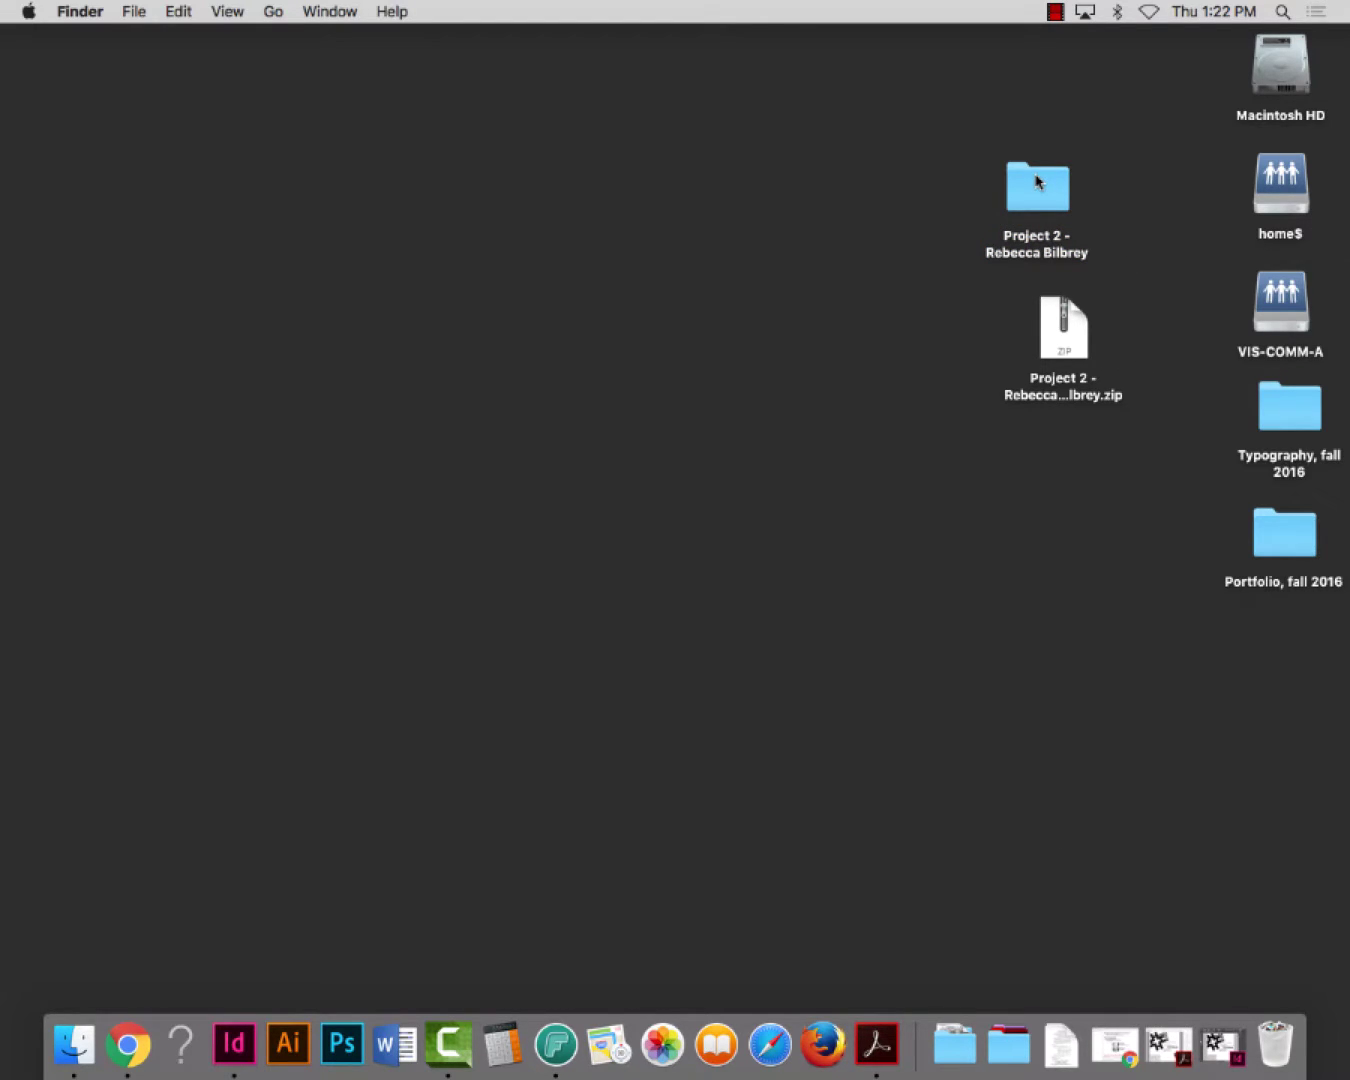
drag(1038, 181, 1078, 69)
drag(1071, 333, 1092, 224)
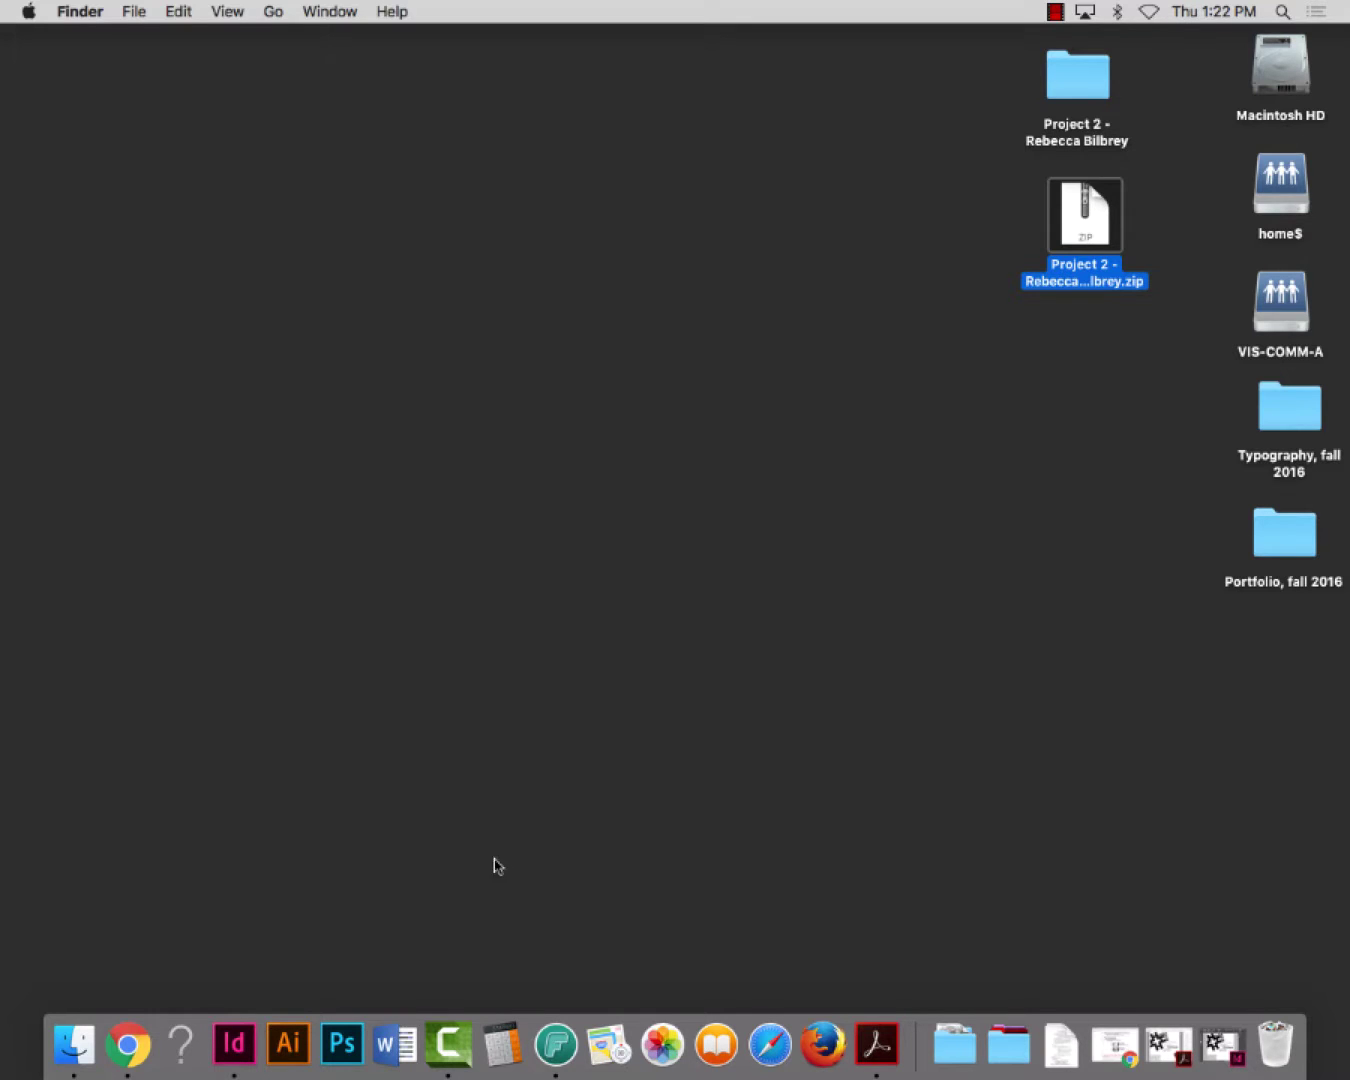
In Chrome, go to Week 2 and open Project 2: Type Arrangements, scrolling to Assignment Submission
click(128, 1046)
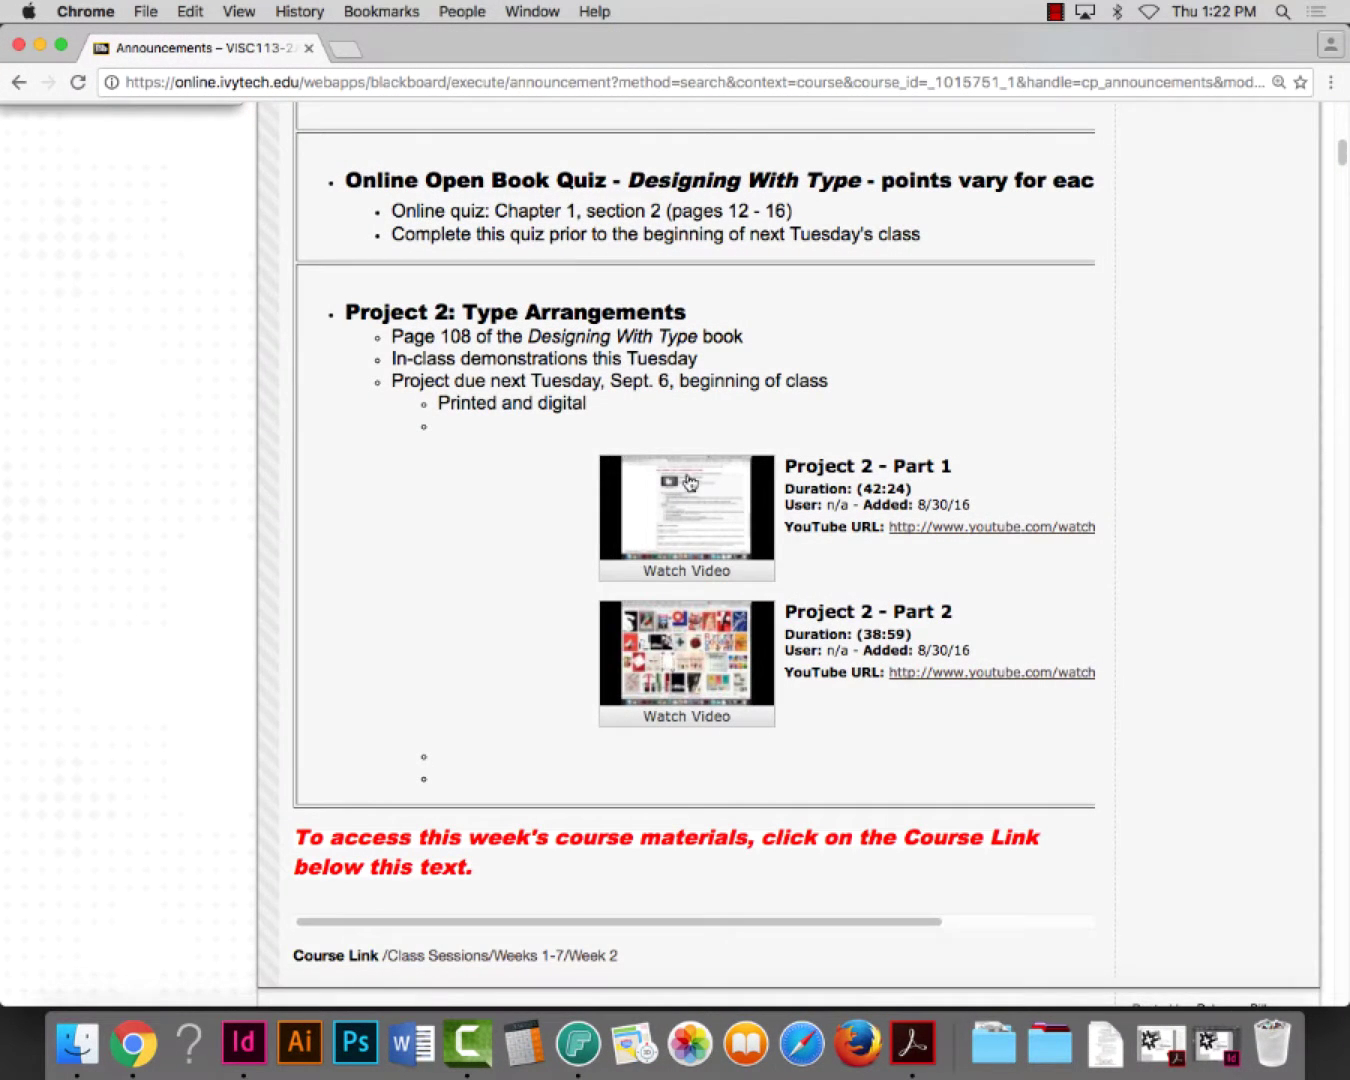
scroll(565, 766, down, 1)
scroll(565, 766, down, 5)
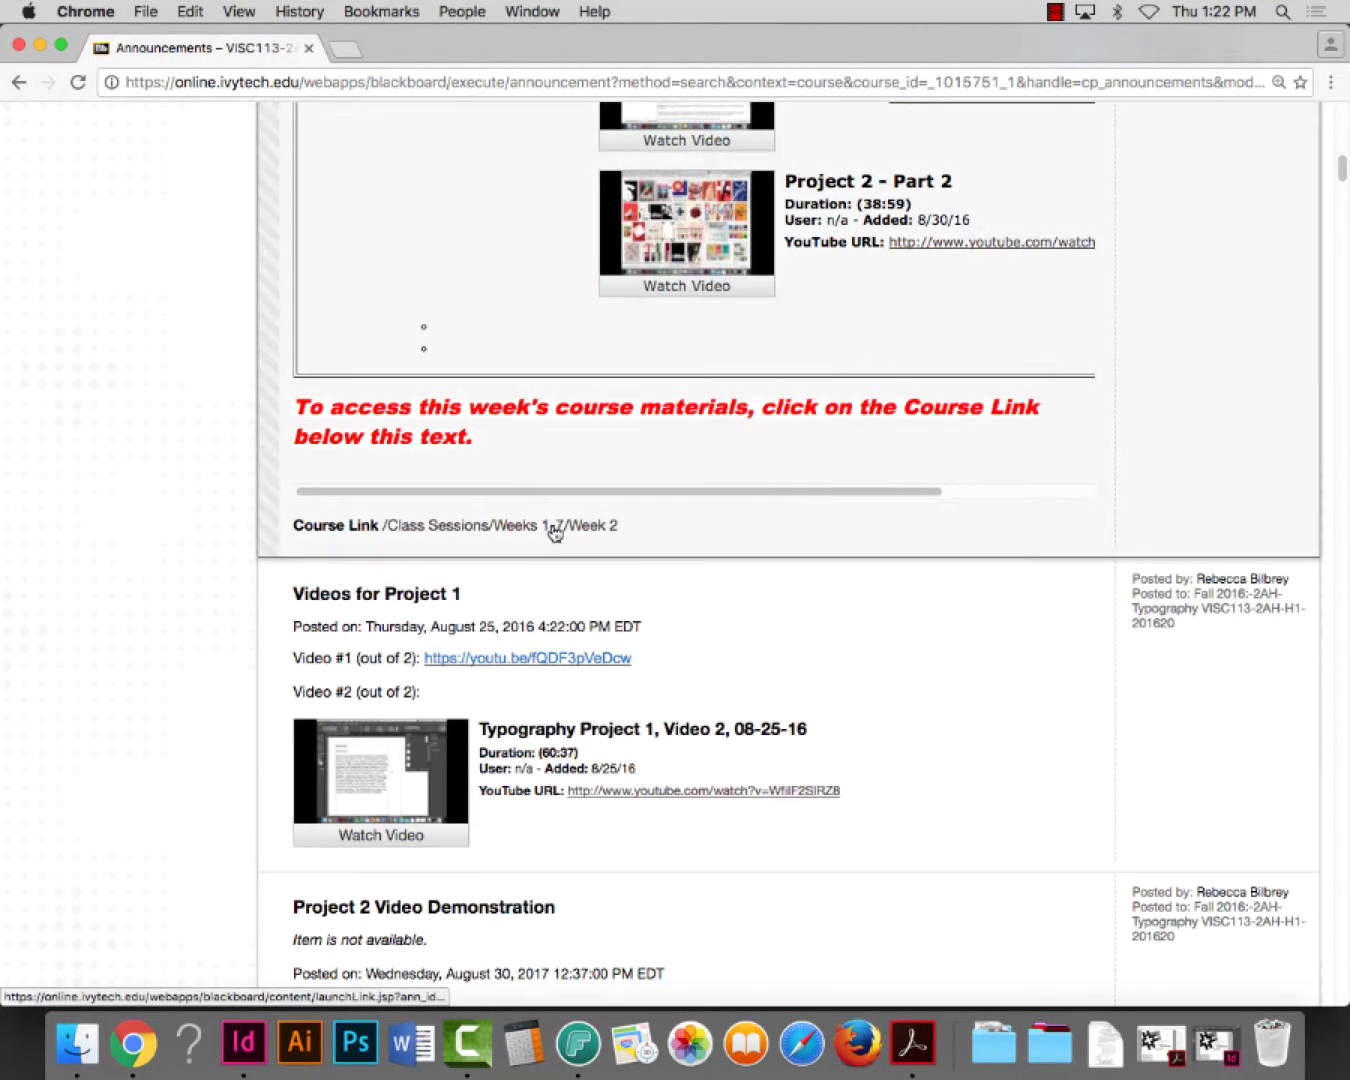
click(552, 528)
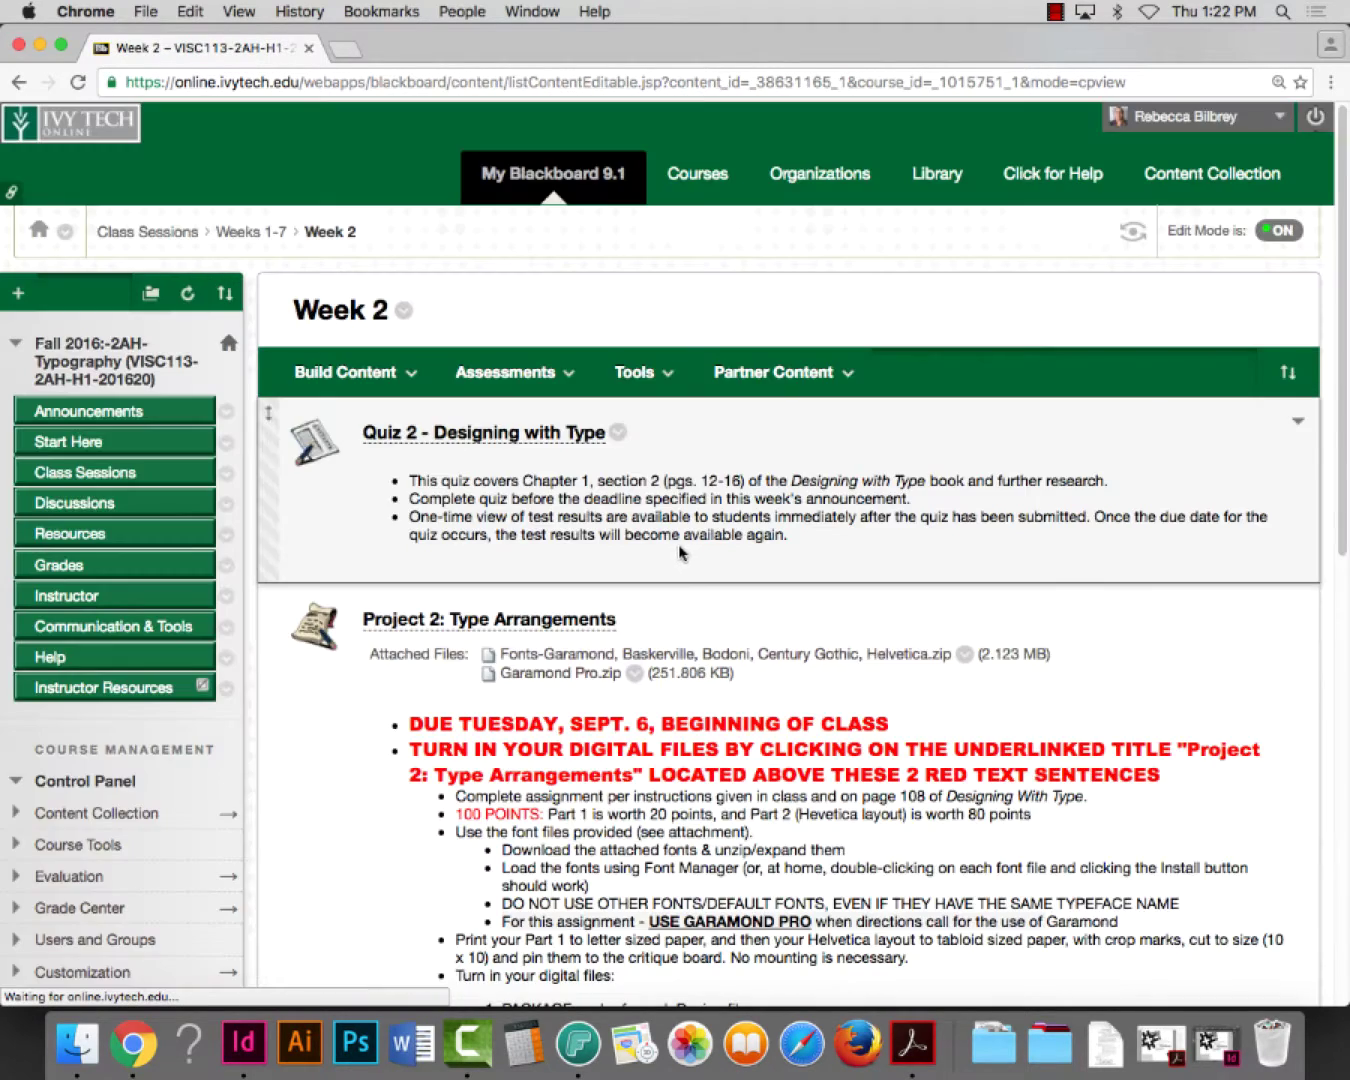
scroll(689, 543, down, 2)
scroll(699, 541, down, 2)
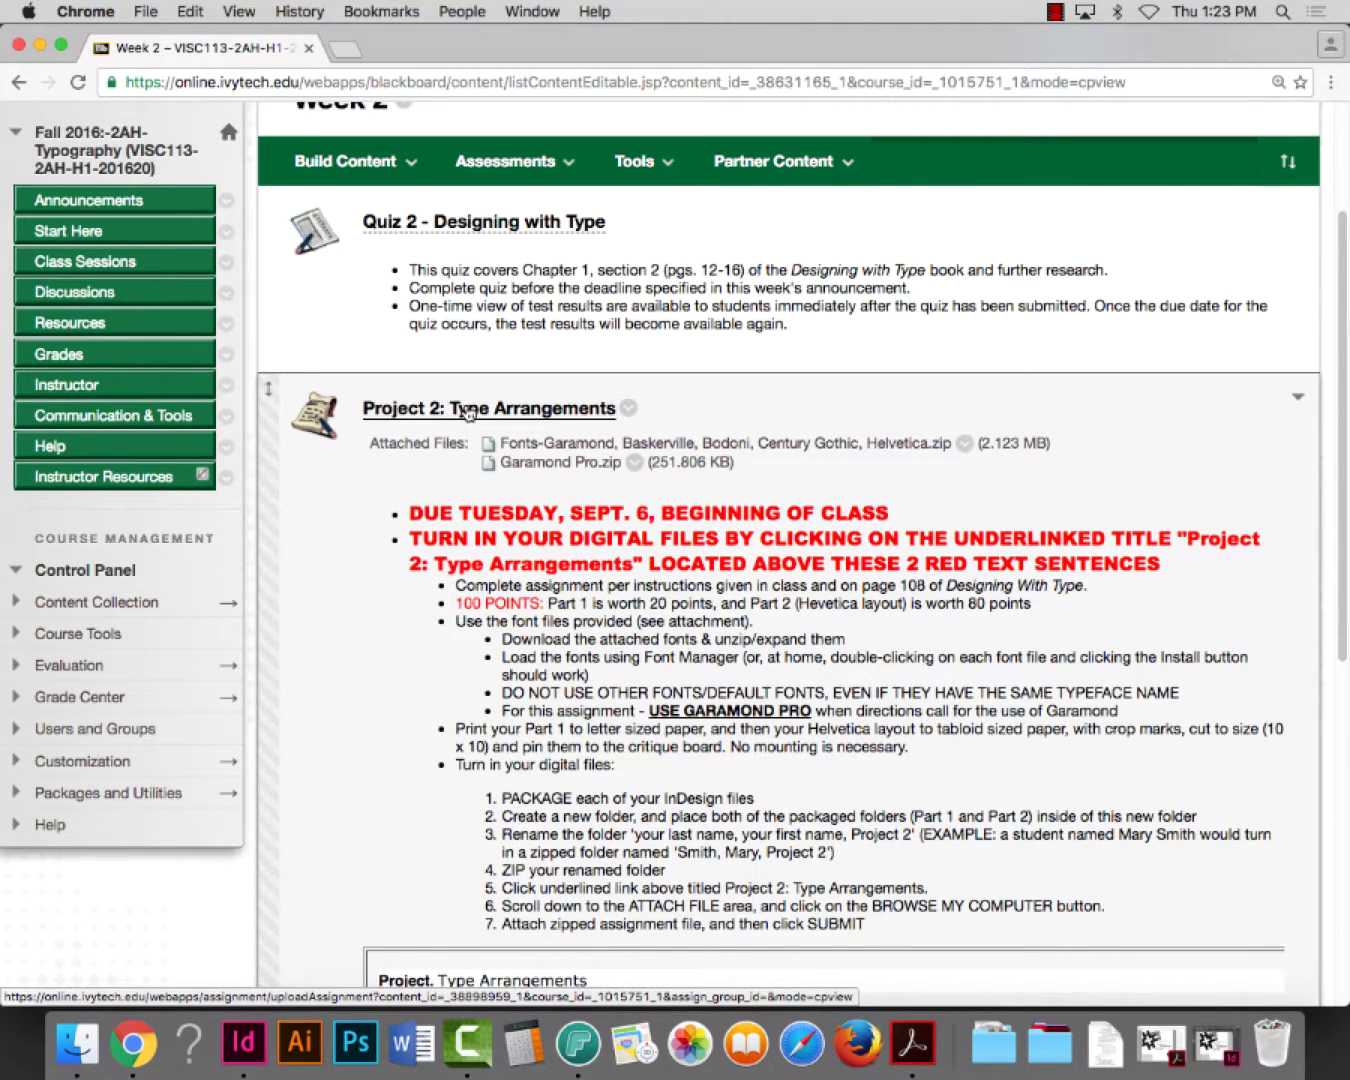
click(472, 412)
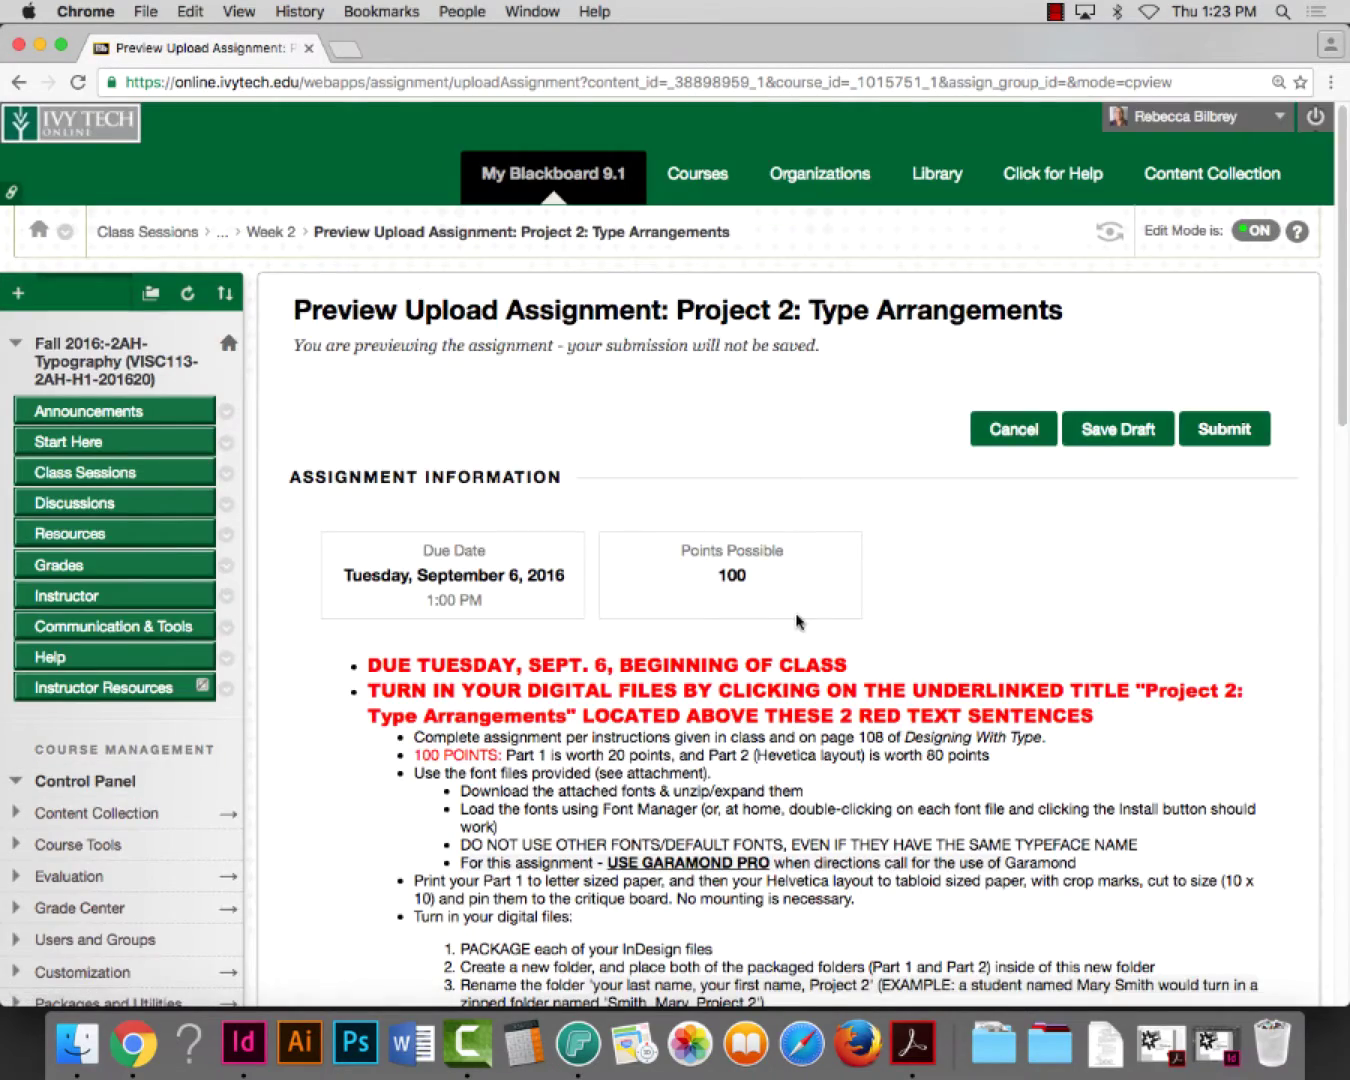
scroll(795, 610, down, 10)
scroll(794, 609, down, 8)
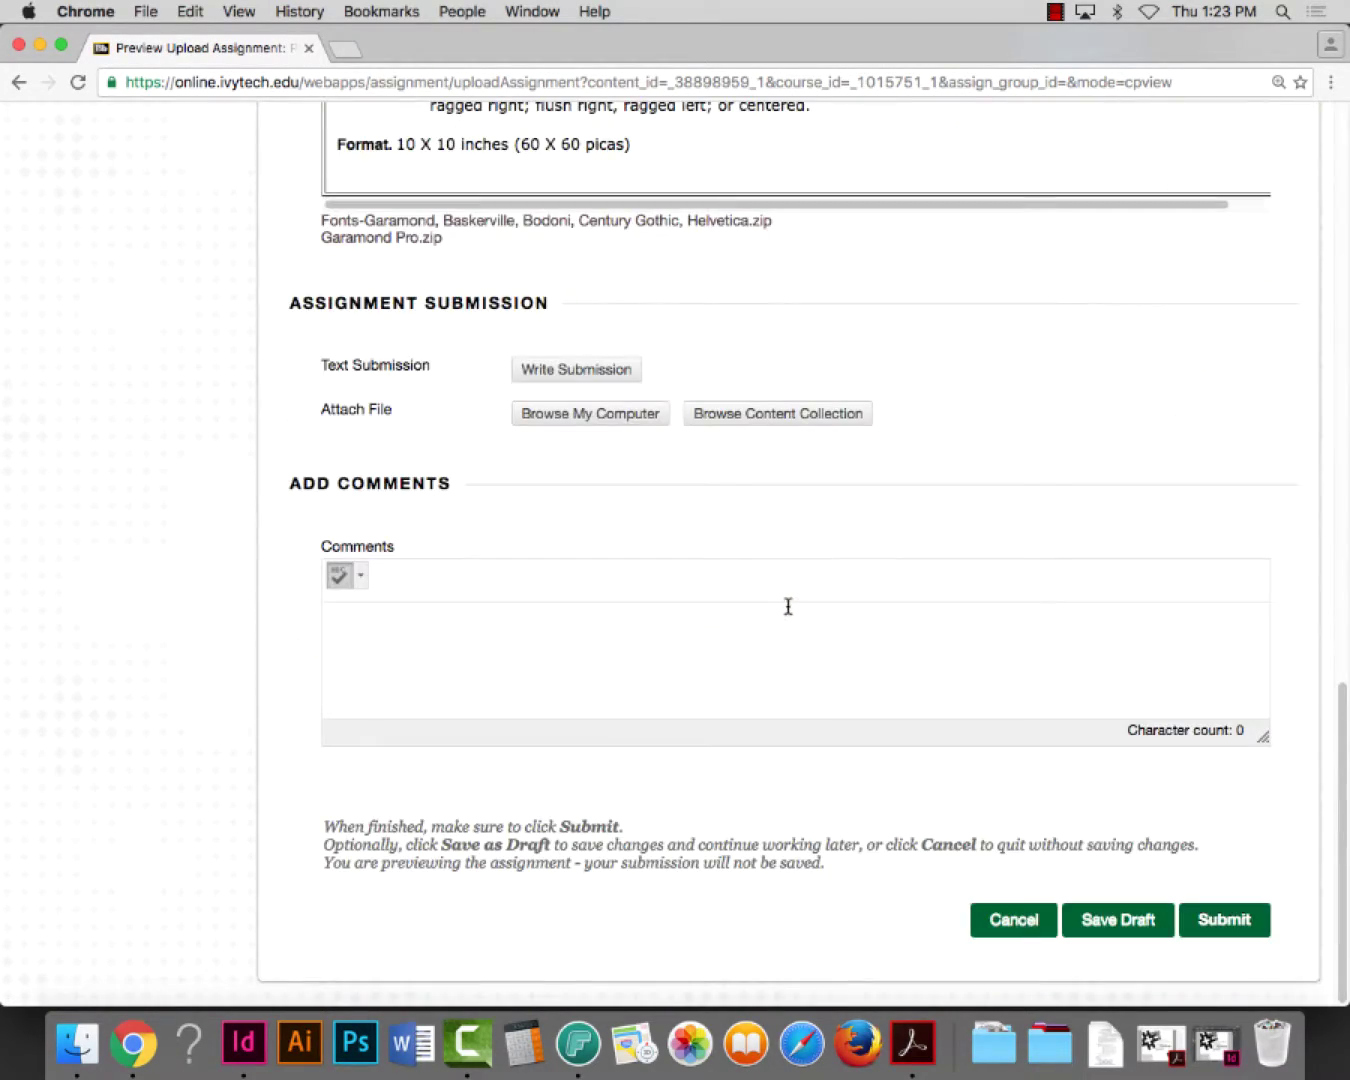
Attach the zipped Project 2 file from the Desktop and submit the assignment
click(600, 420)
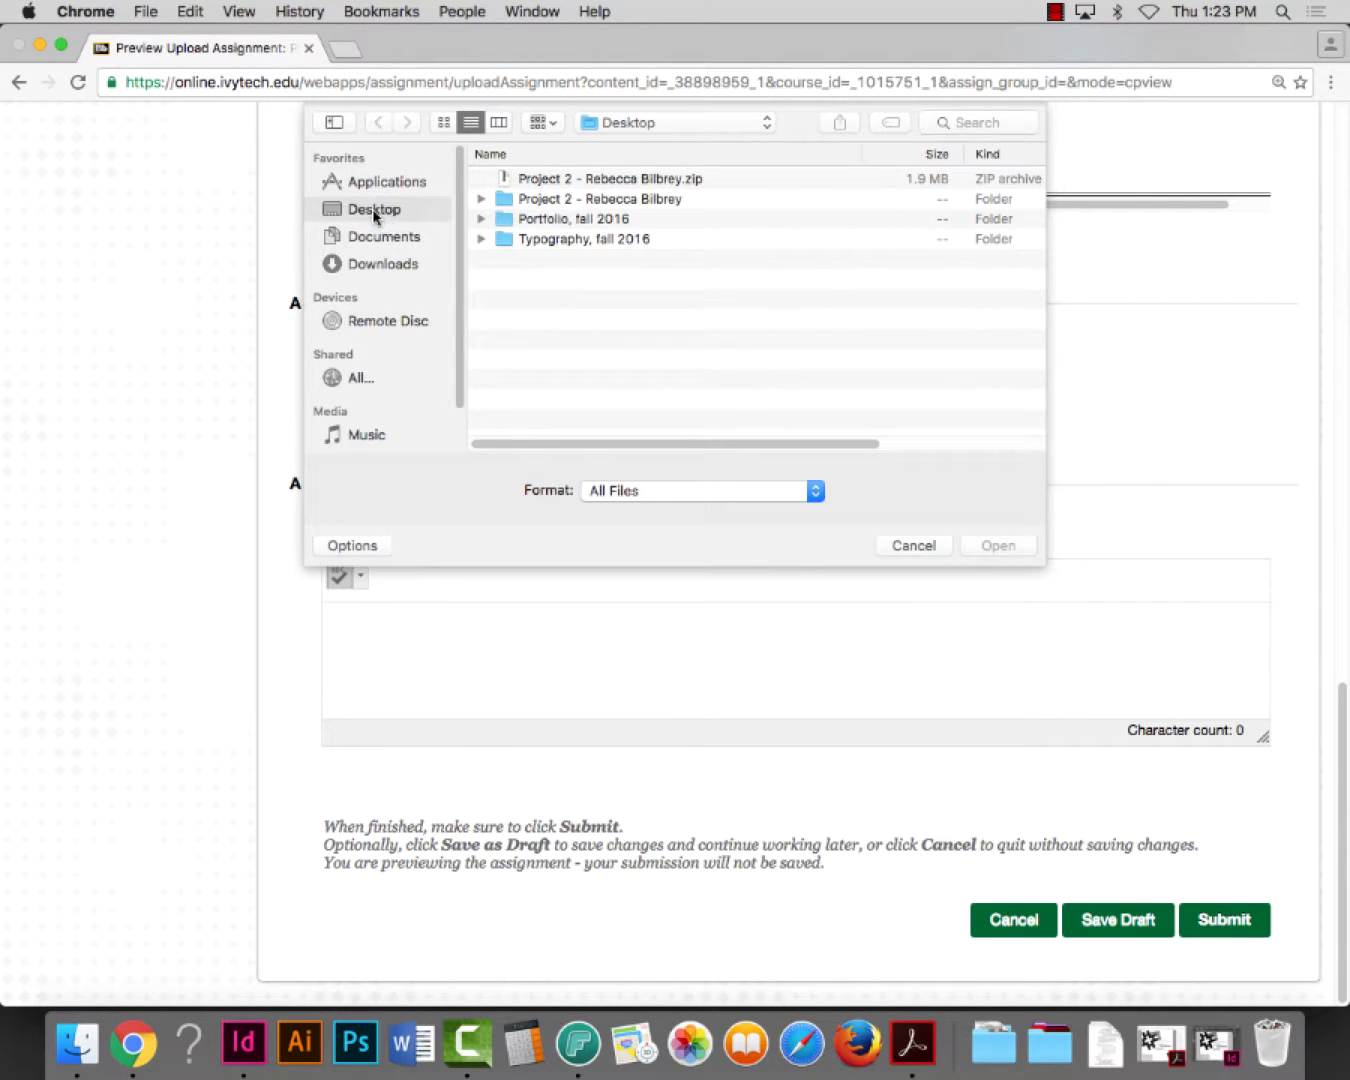
click(613, 182)
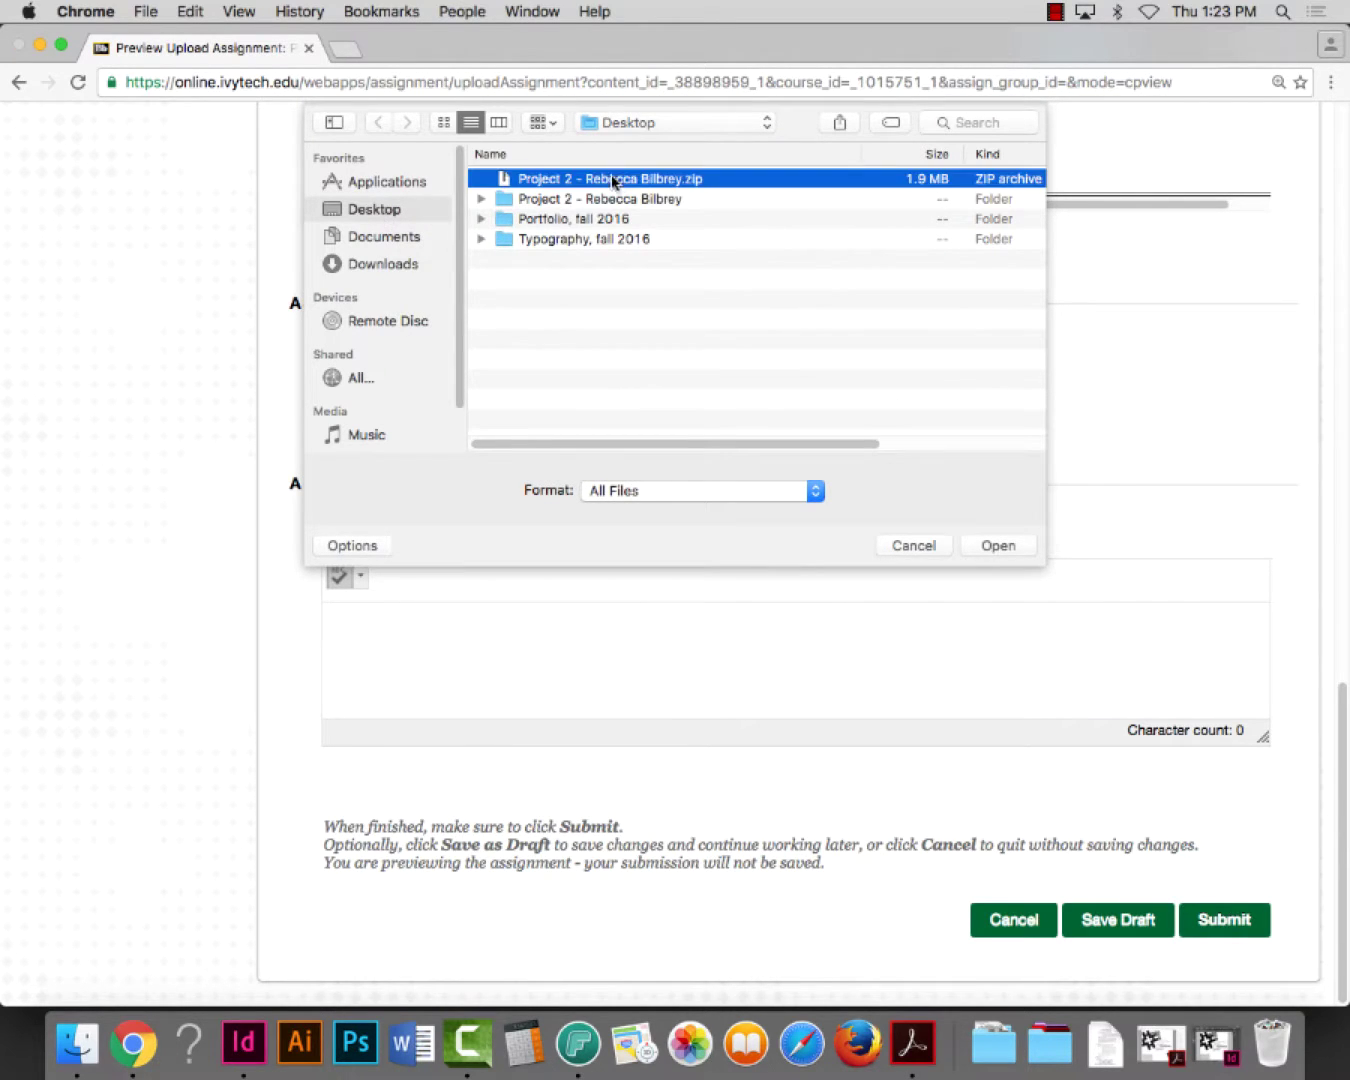
click(1006, 547)
scroll(1117, 741, up, 5)
scroll(1120, 739, down, 5)
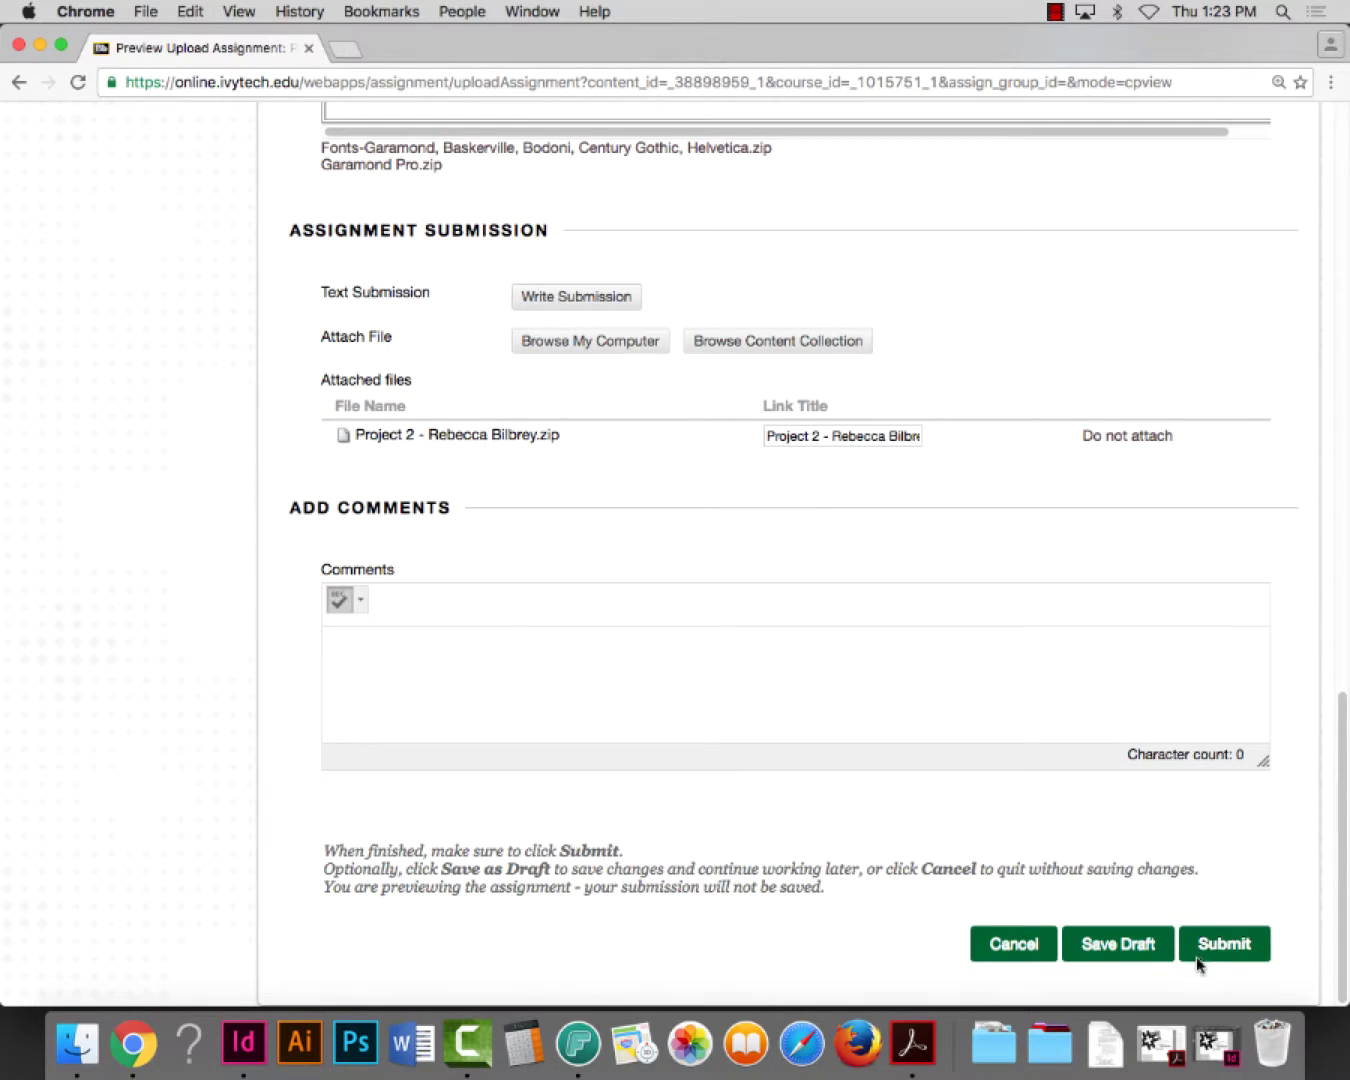
click(1218, 950)
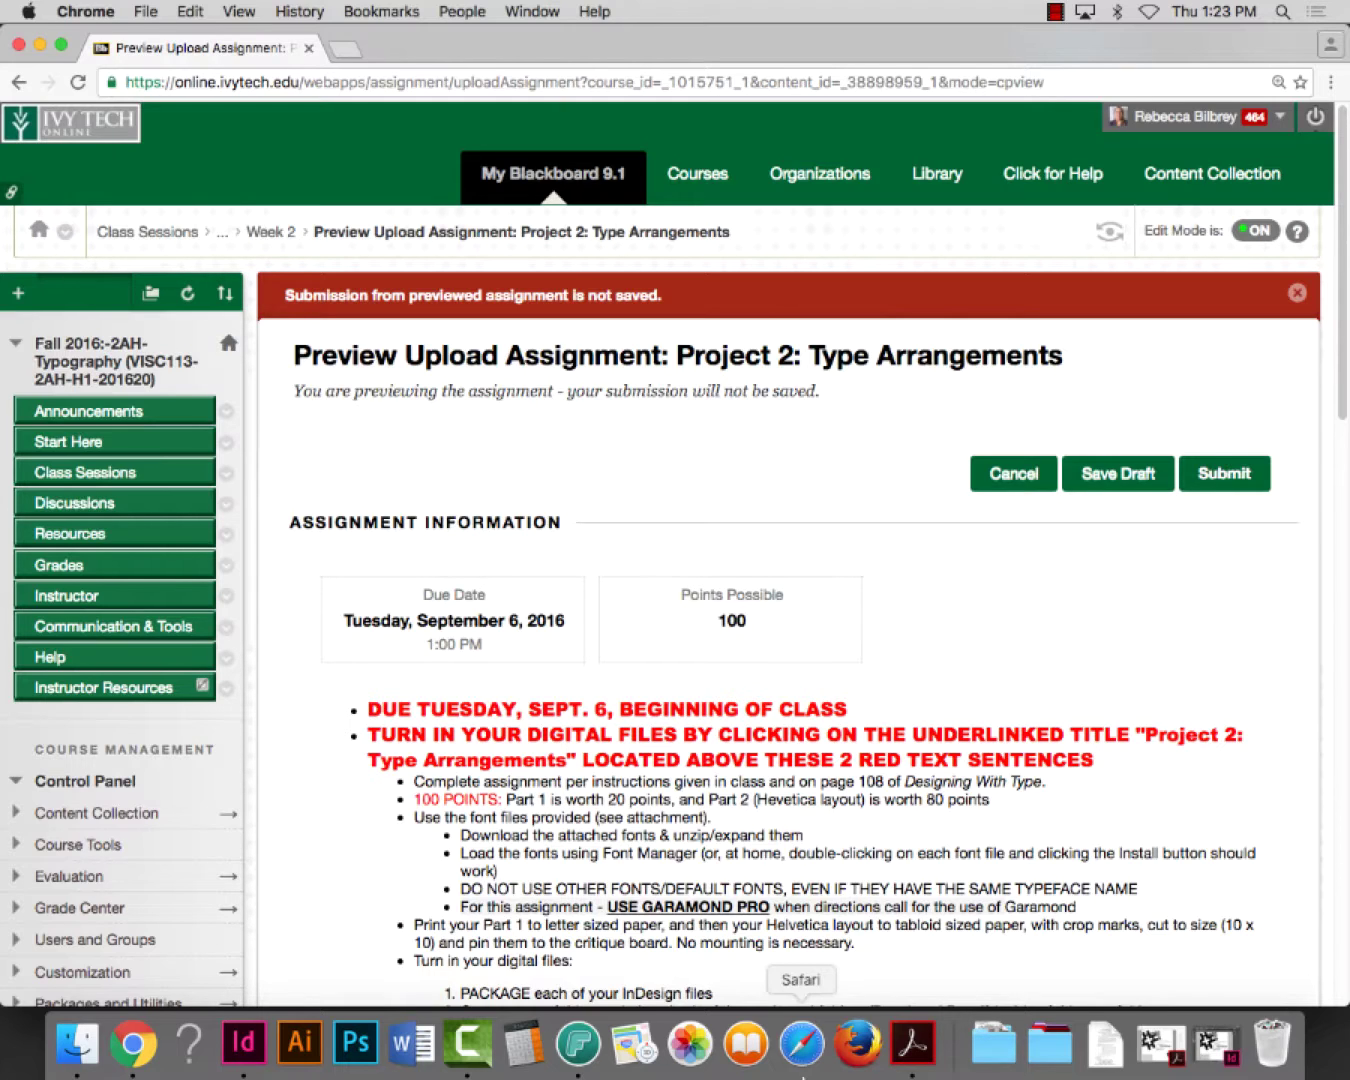
Switch to the screen recorder and open its File menu to stop recording
click(487, 1063)
click(170, 11)
click(172, 12)
click(168, 11)
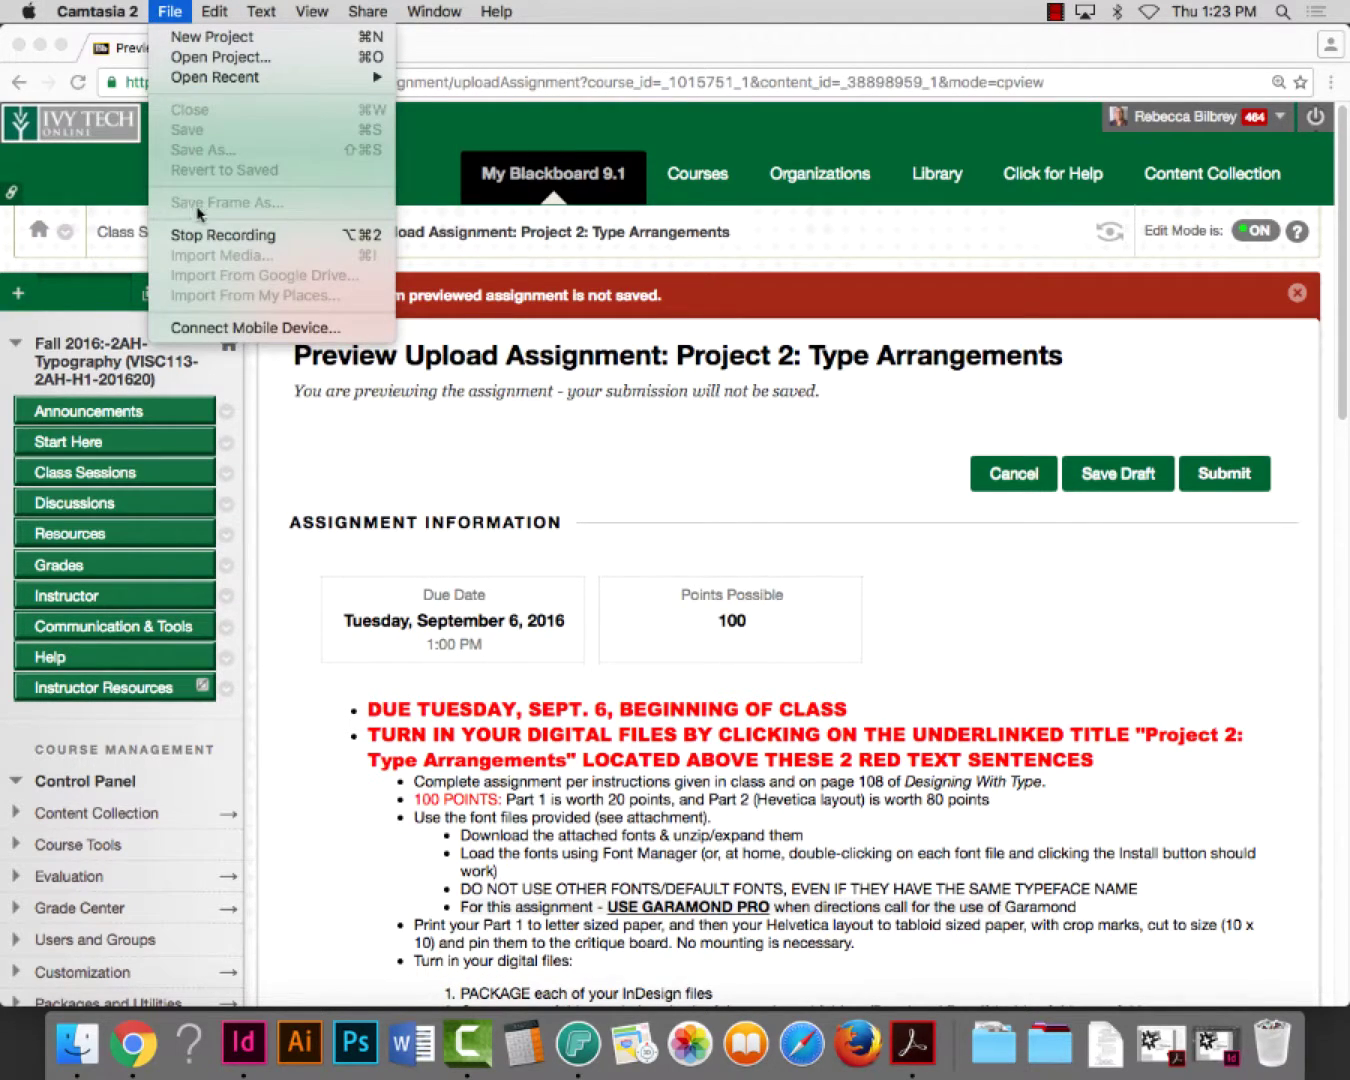